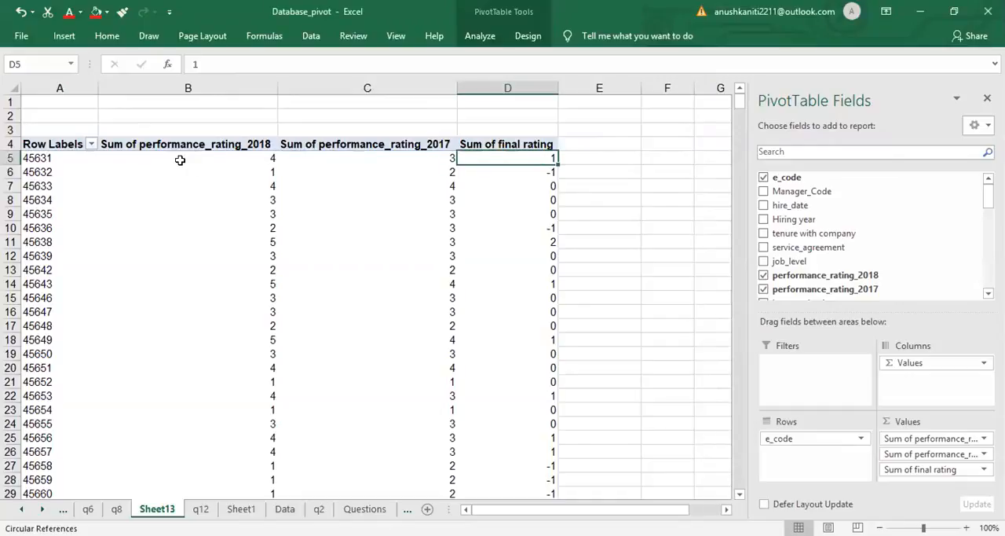
- View the value field settings for Sum of performance_rating_2018 in the pivot table
left_click(211, 153)
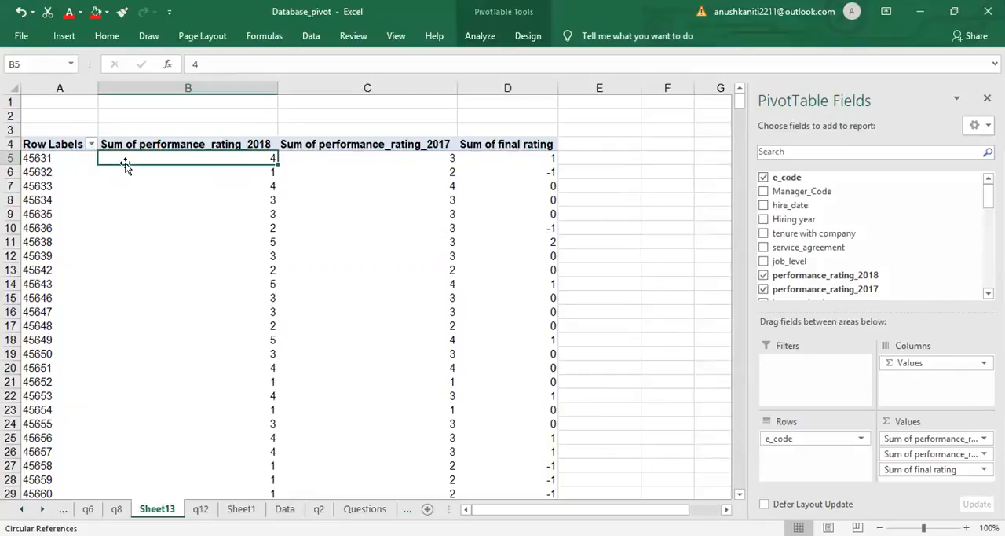
left_click(913, 441)
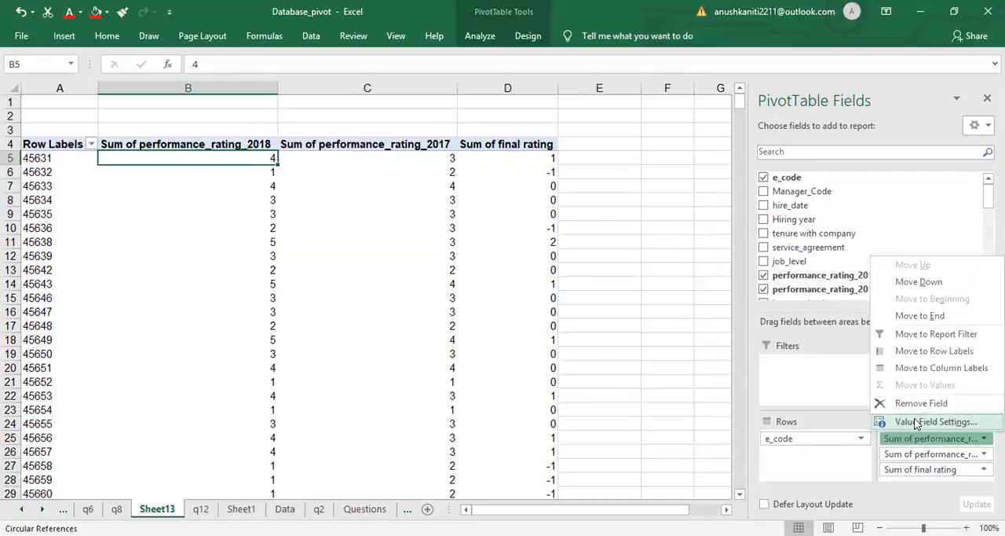
left_click(913, 421)
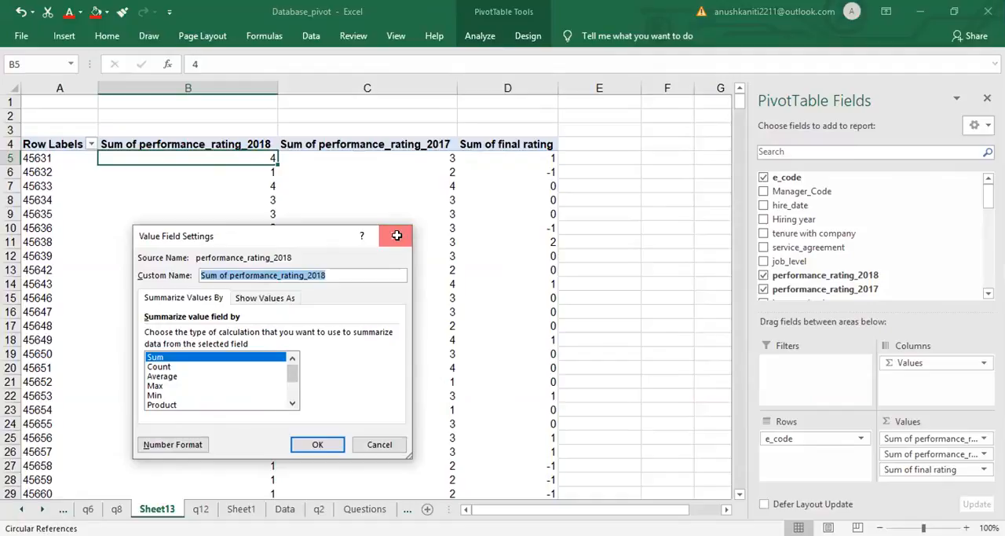
left_click(396, 235)
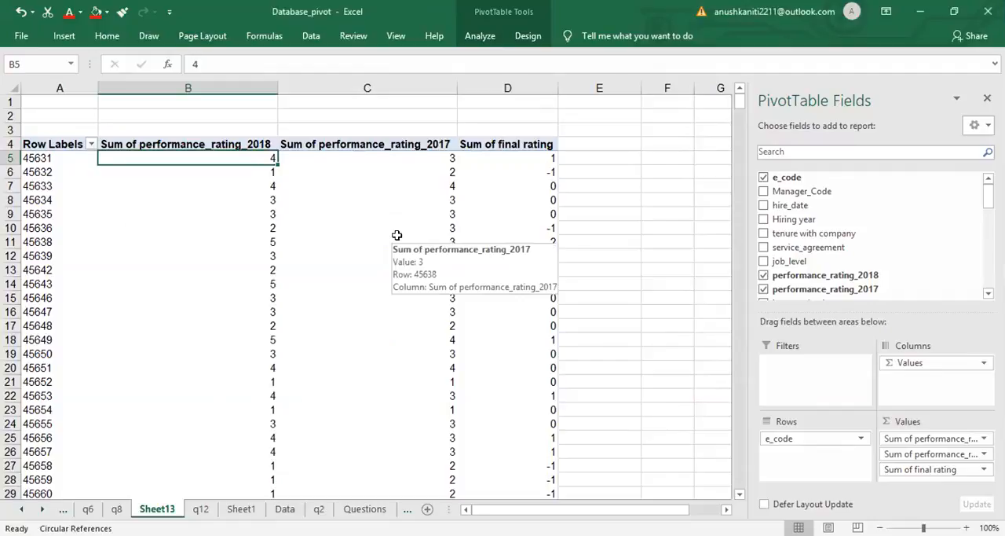
left_click(502, 170)
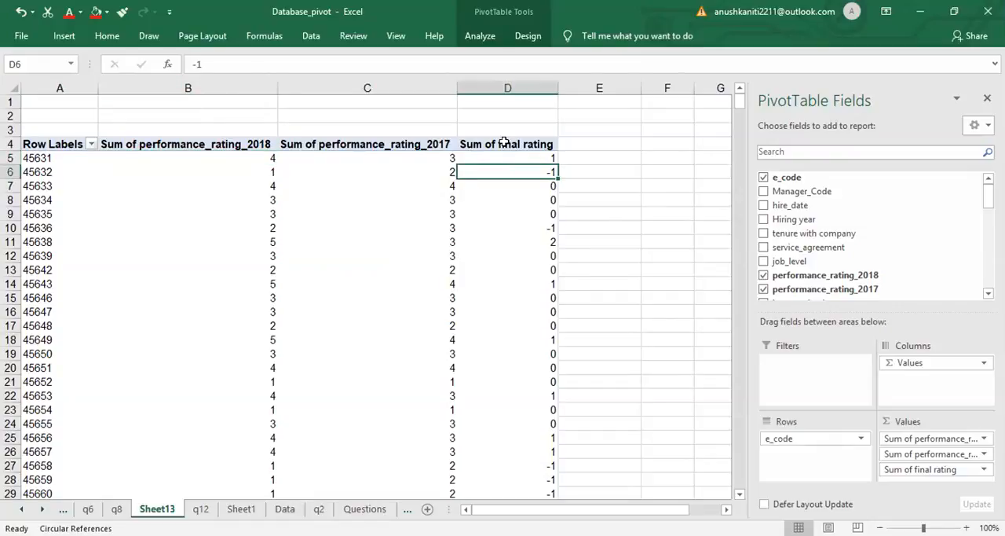
left_click(502, 143)
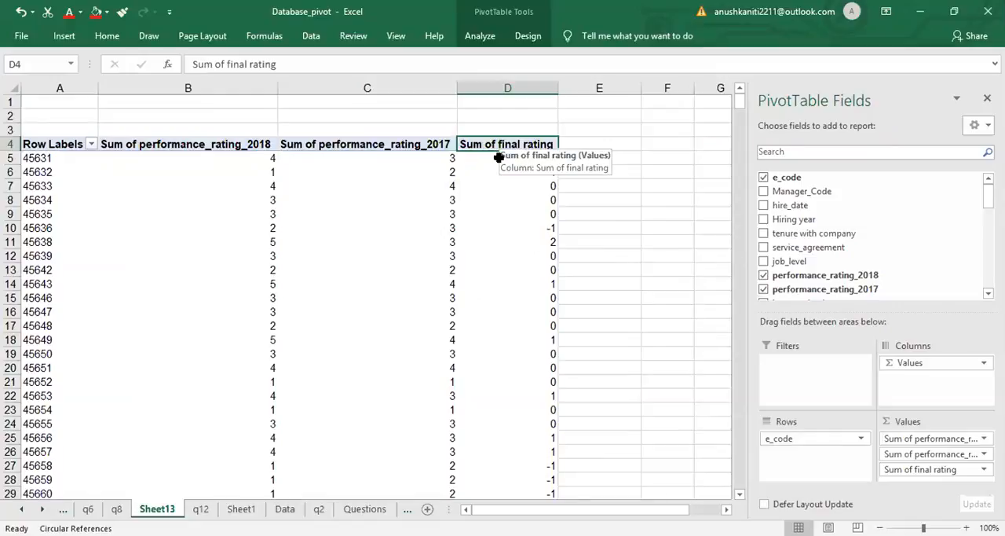
left_click(499, 158)
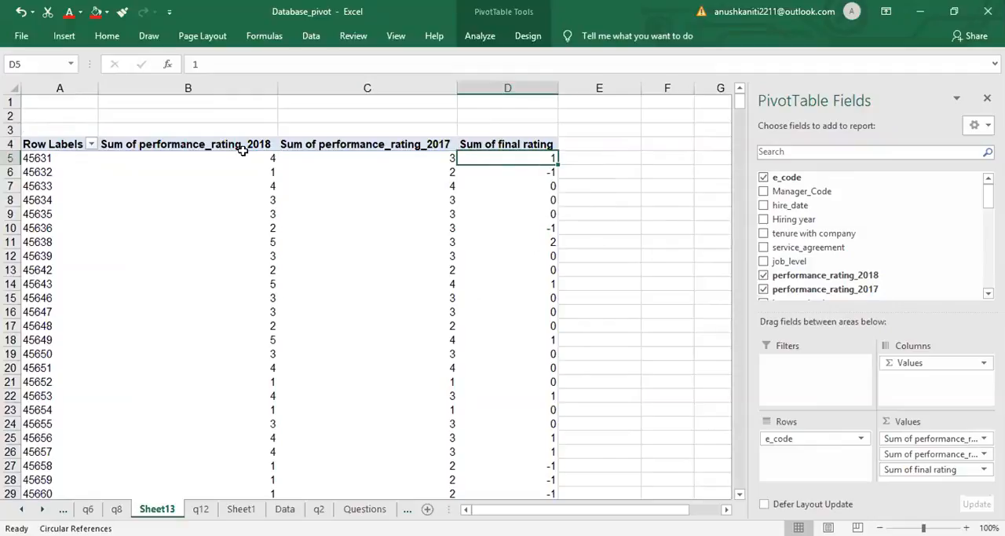
left_click(47, 157)
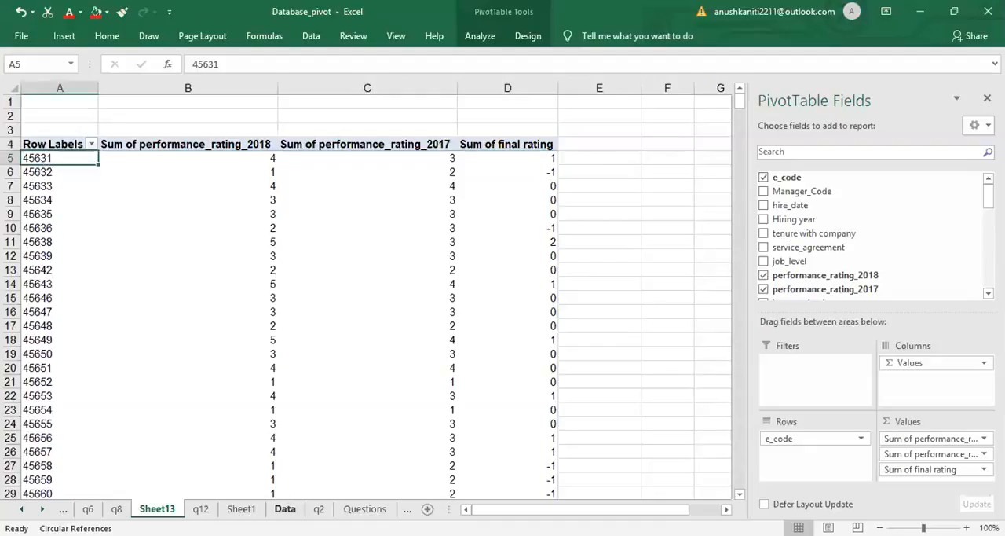
- Look through the Data, Details_Mgr_jobs, Sheet1, q12, Sheet2 and q5 worksheets, and return to the pivot table on Sheet13
left_click(285, 509)
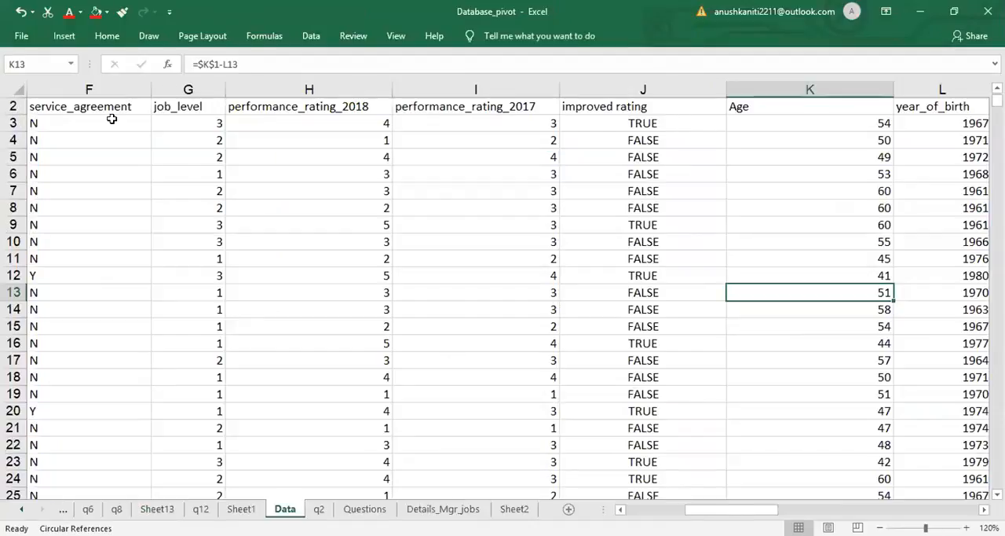
left_click(111, 119)
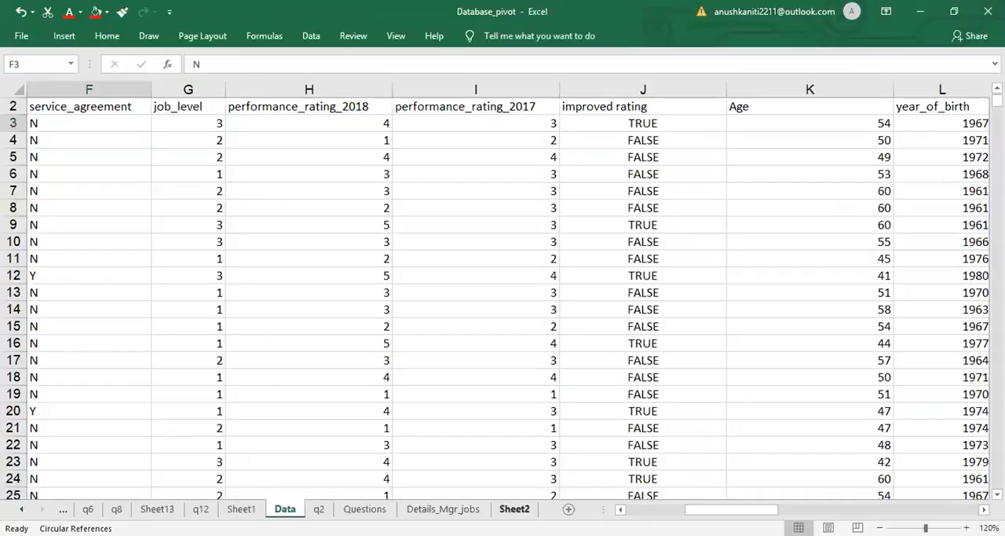
left_click(443, 509)
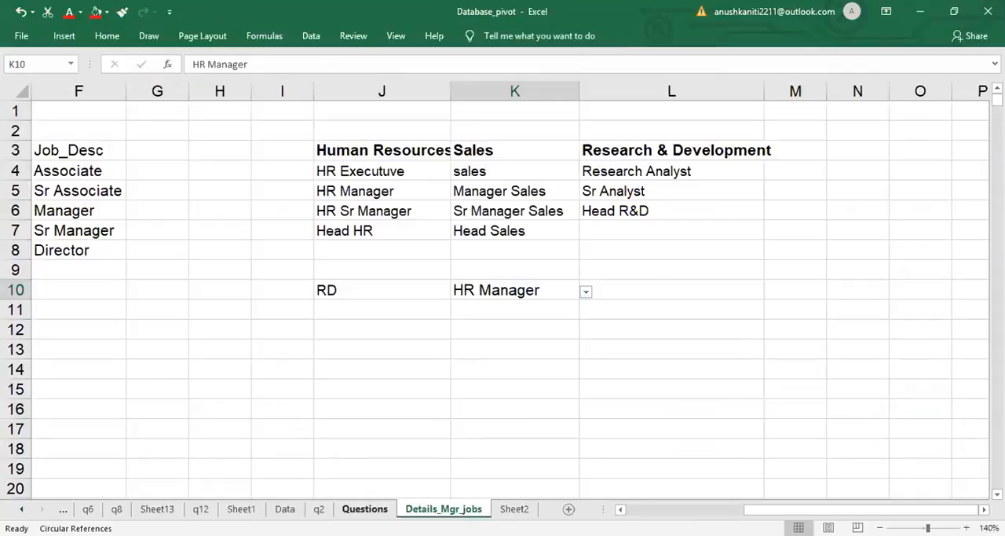
left_click(241, 508)
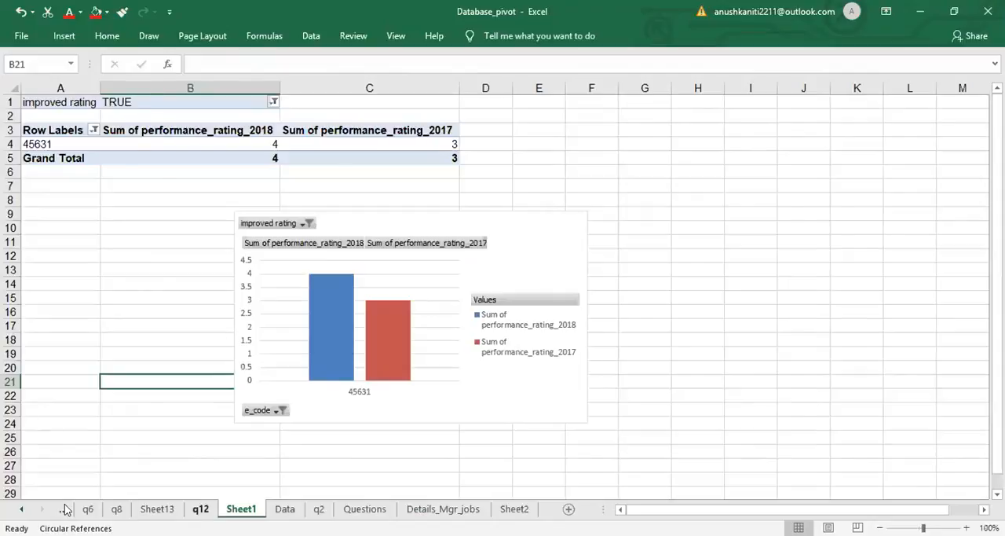
left_click(202, 509)
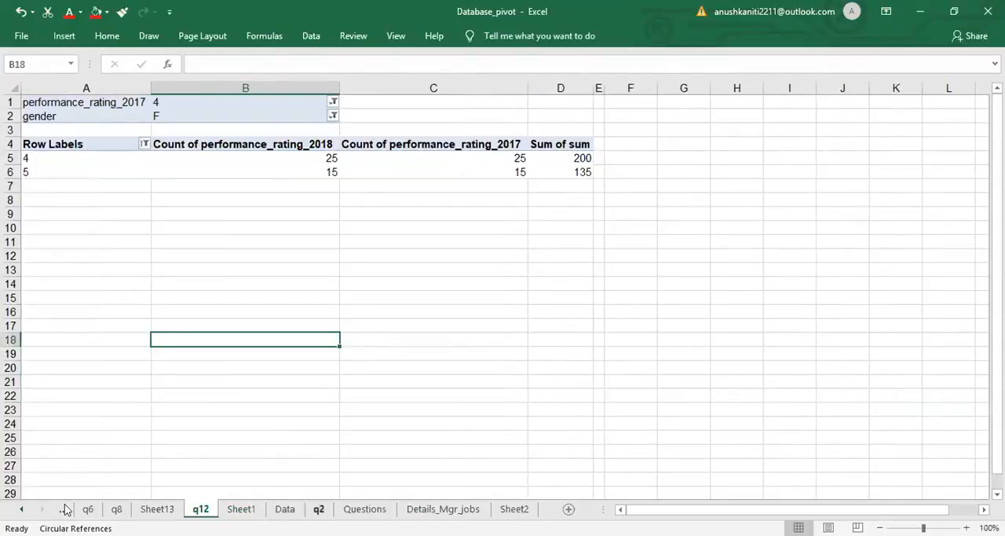
left_click(63, 509)
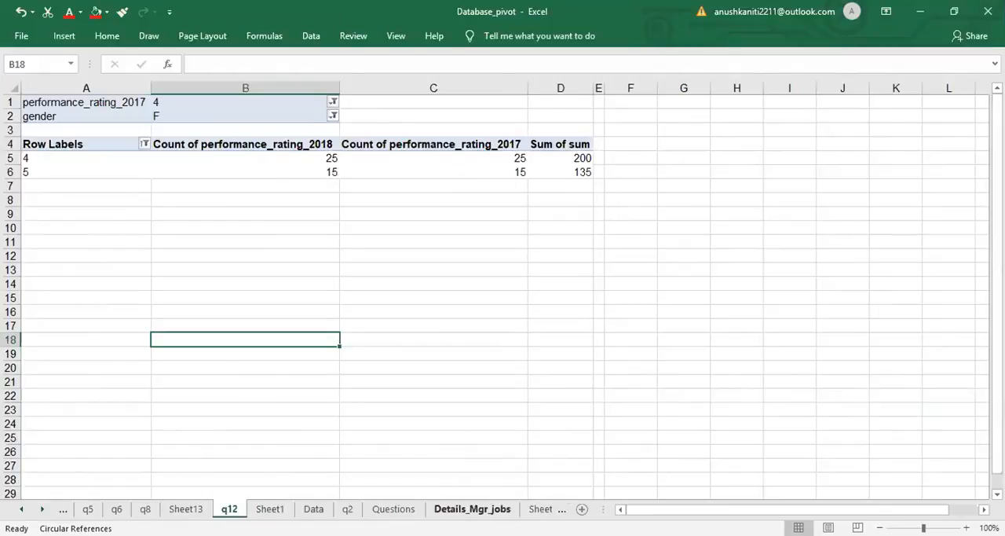
left_click(540, 509)
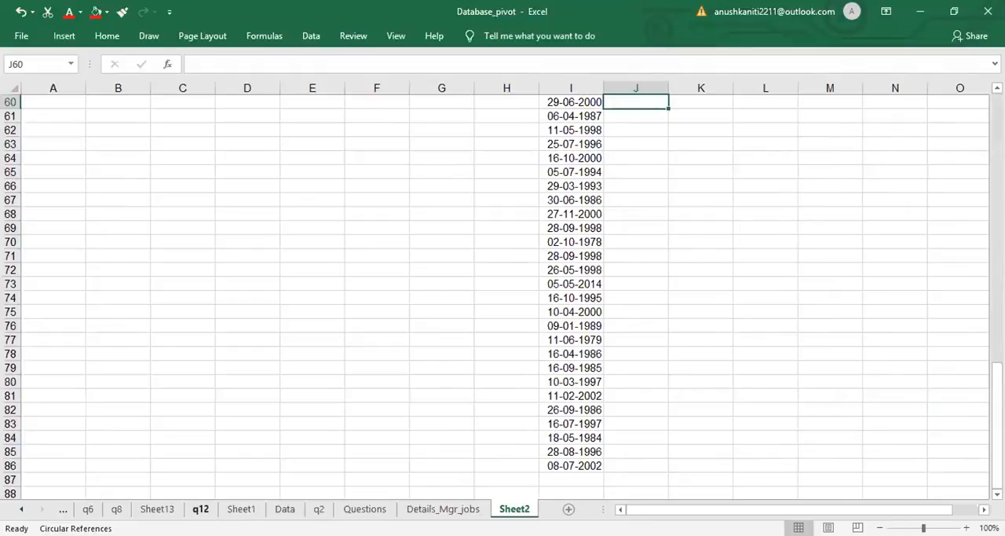
left_click(63, 509)
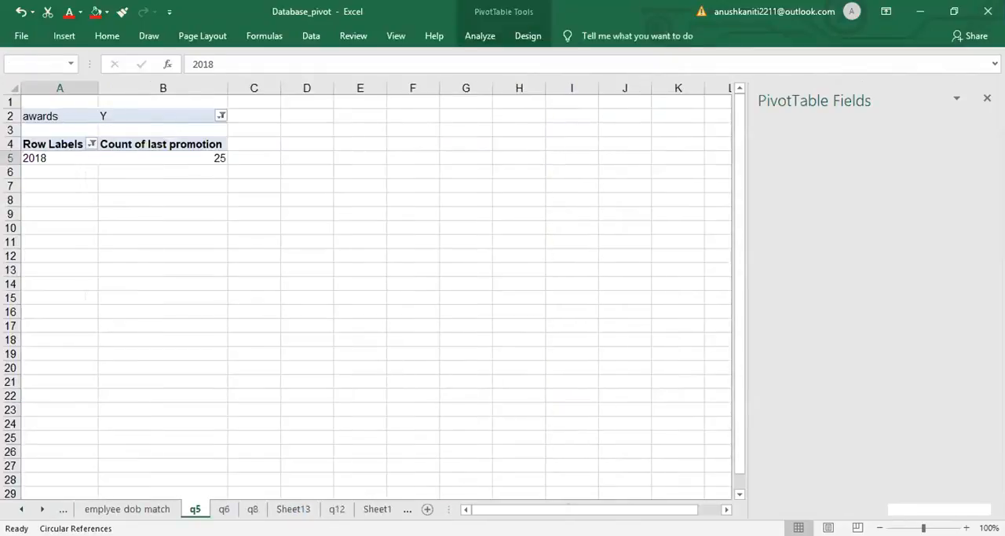
left_click(293, 509)
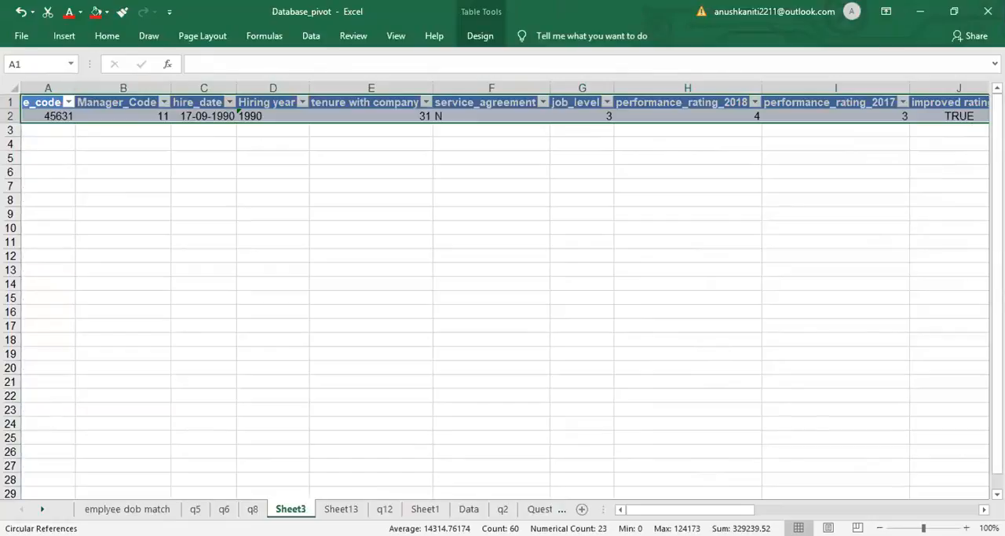
key("ctrl+Page_Down")
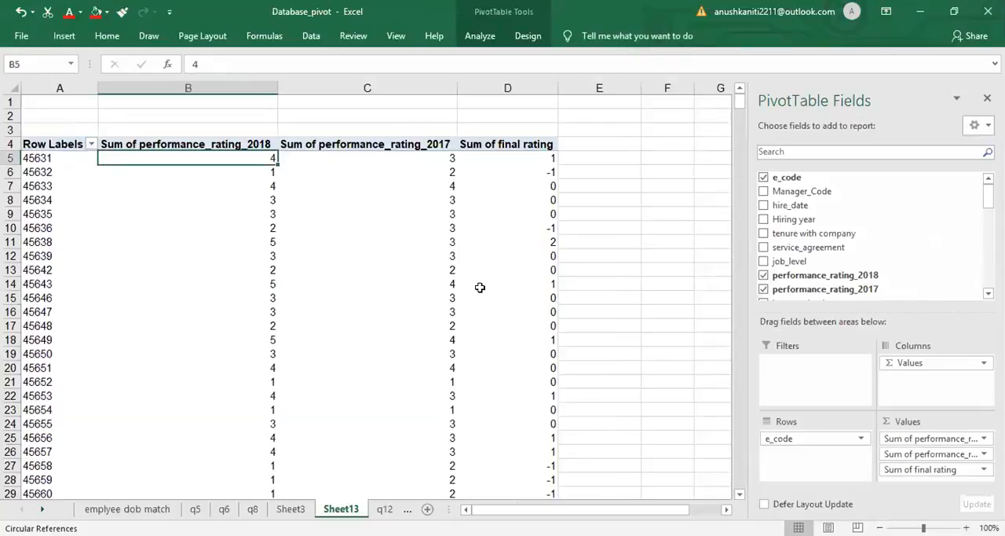
left_click(515, 153)
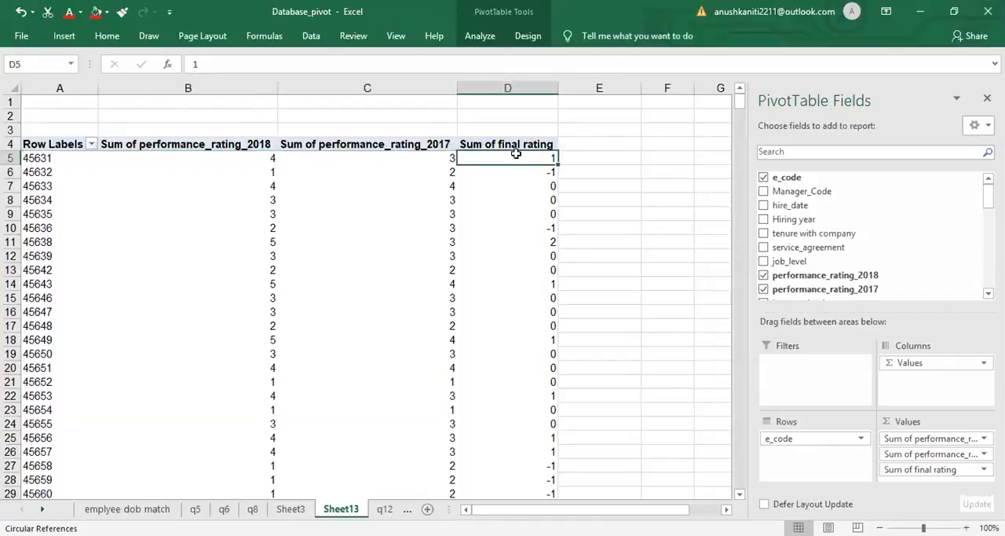
mouse_move(516, 153)
key("Up")
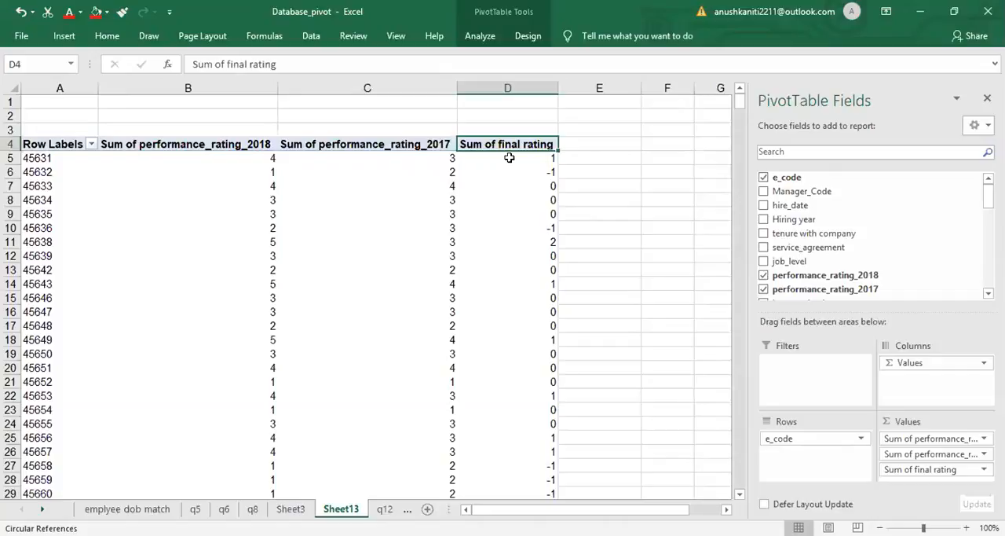
key("Down")
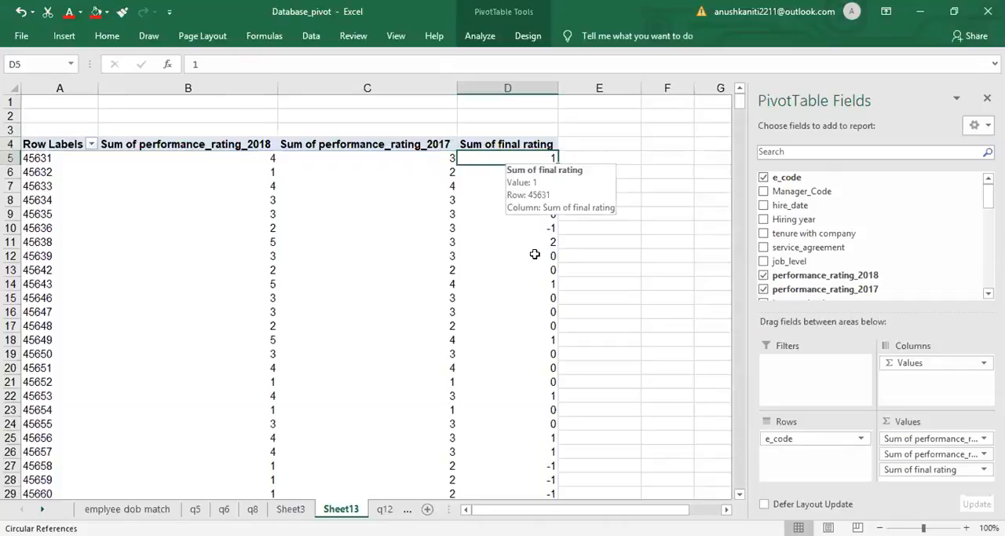
left_click(535, 254)
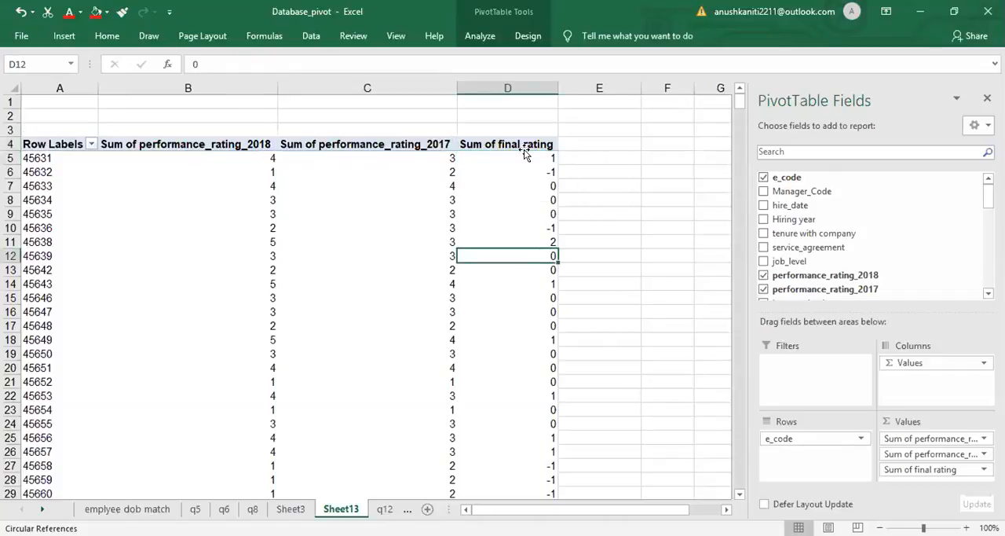
- Highlight the final rating in cell D5 with a Greater Than 0 conditional rule using Light Red Fill with Dark Red Text
key("ctrl+Up")
key("Down")
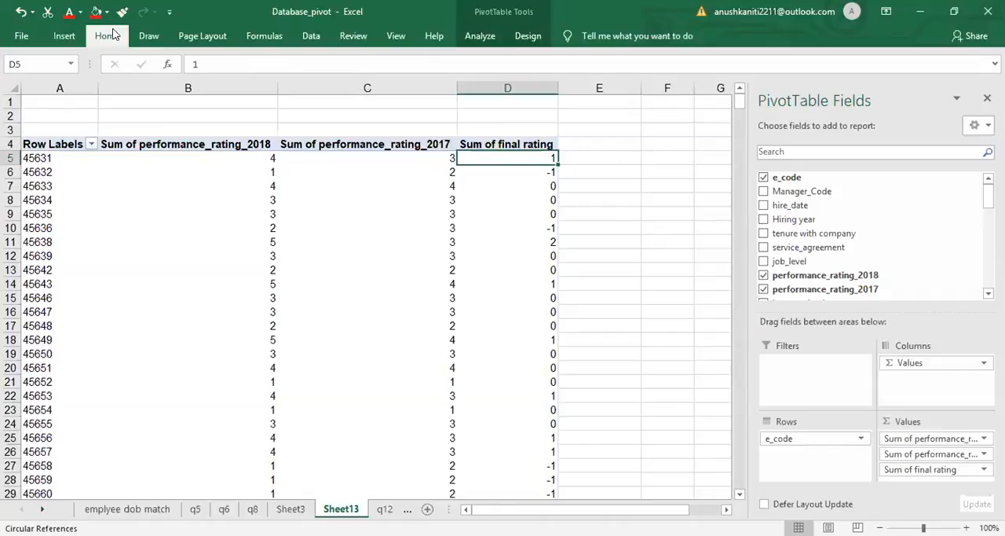
left_click(114, 35)
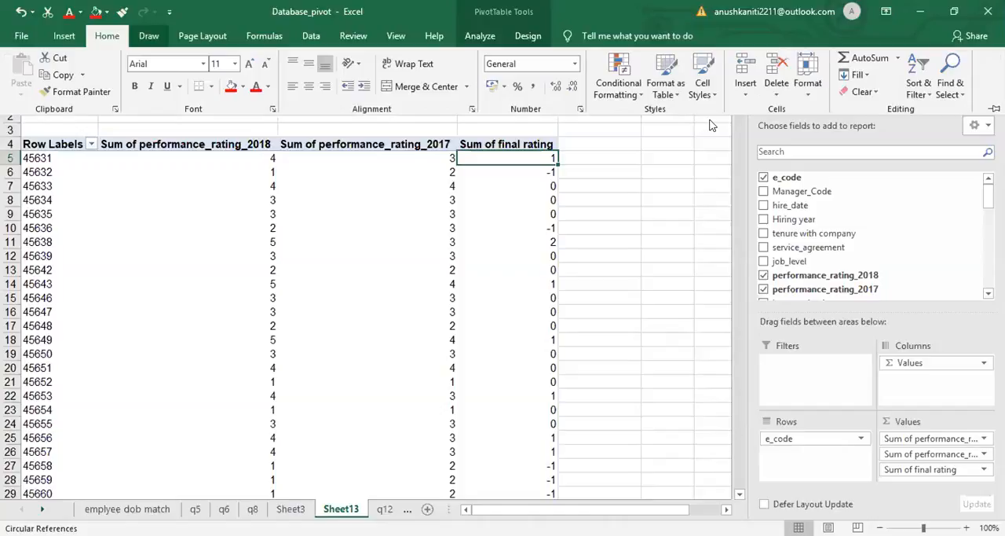
mouse_move(712, 126)
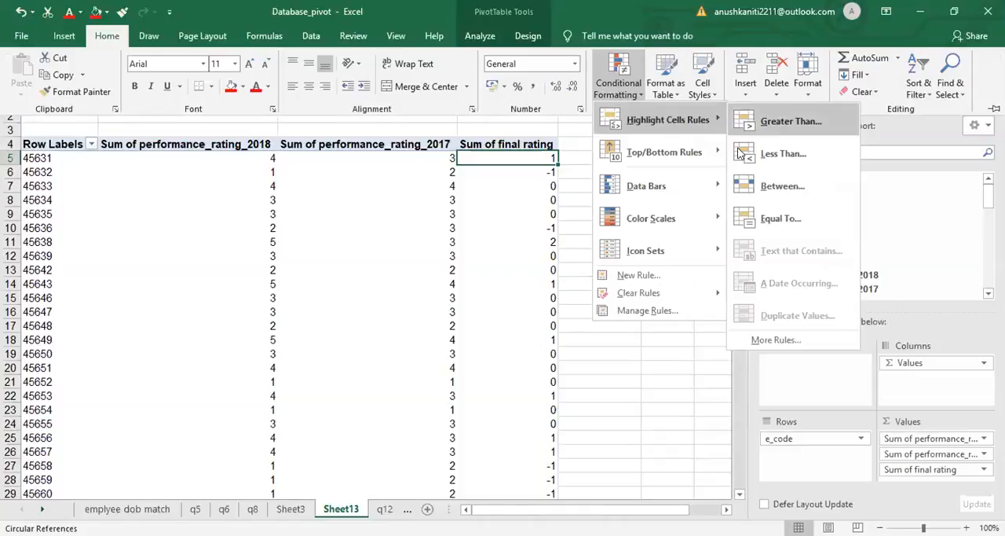
left_click(770, 121)
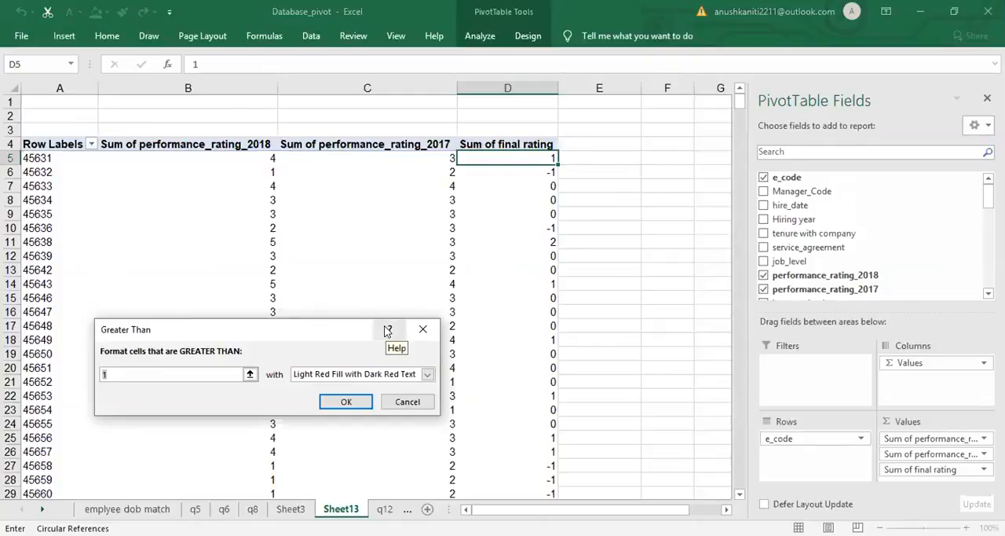
type("0")
left_click(346, 402)
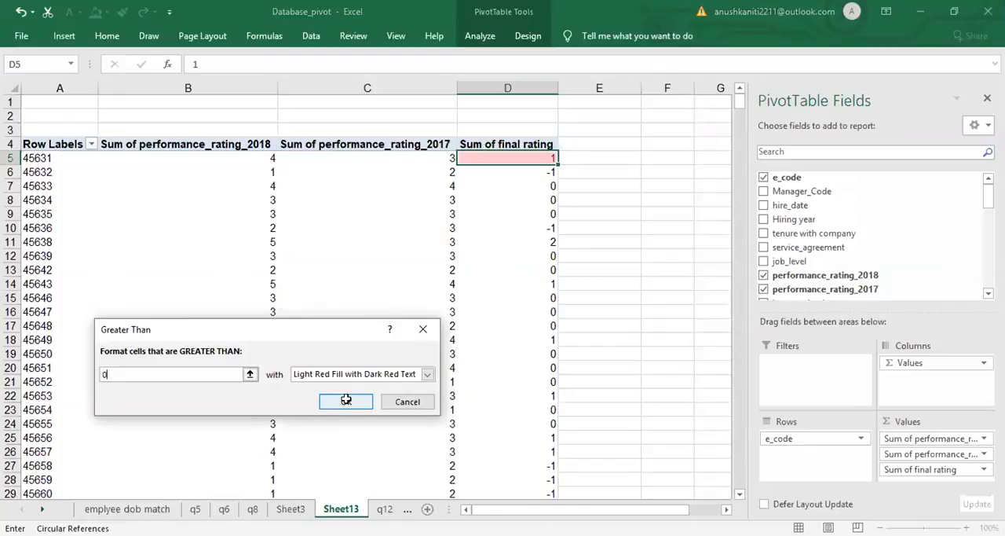
left_click(345, 399)
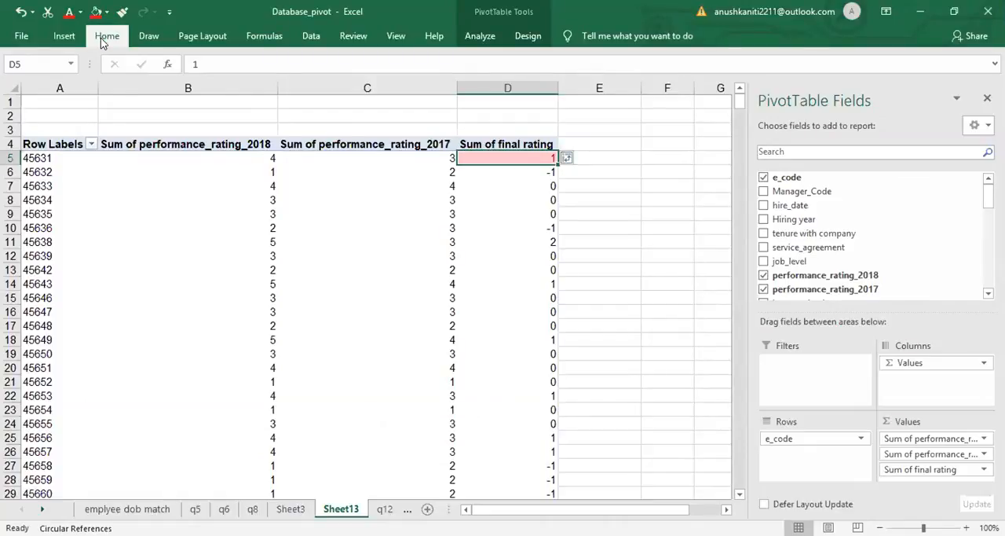
- Add a second Greater Than rule to cell D5 with value 1 and Green Fill with Dark Green Text
left_click(620, 89)
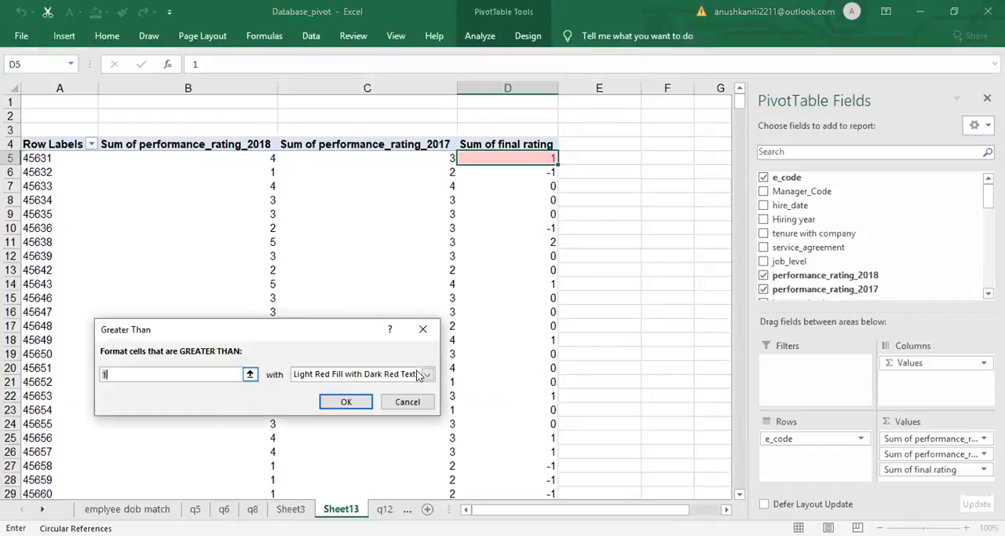
left_click(427, 375)
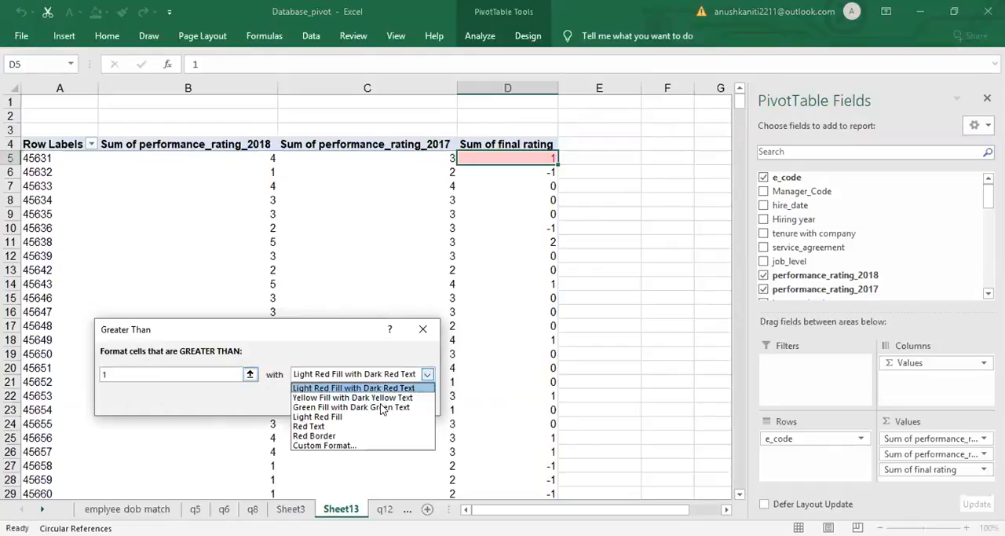
left_click(353, 407)
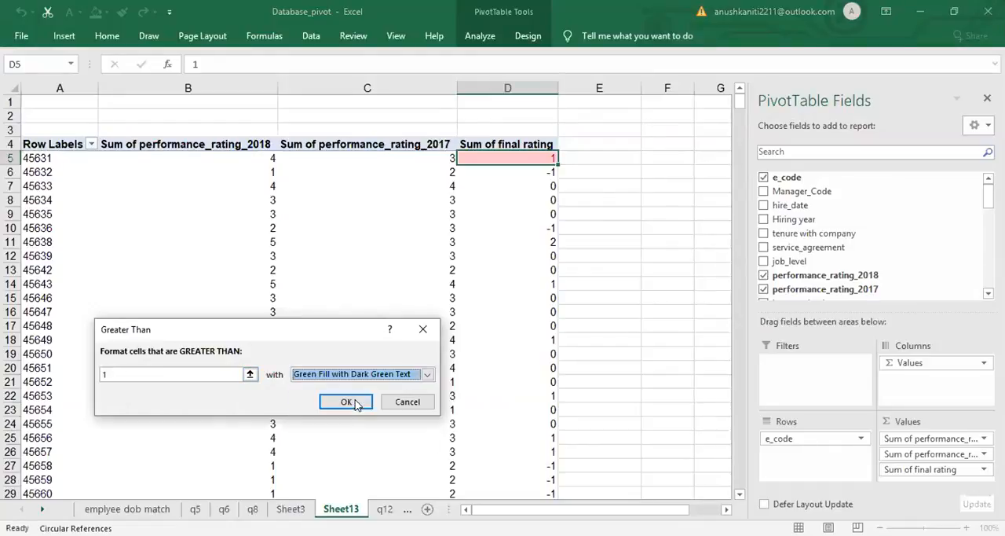
left_click(357, 404)
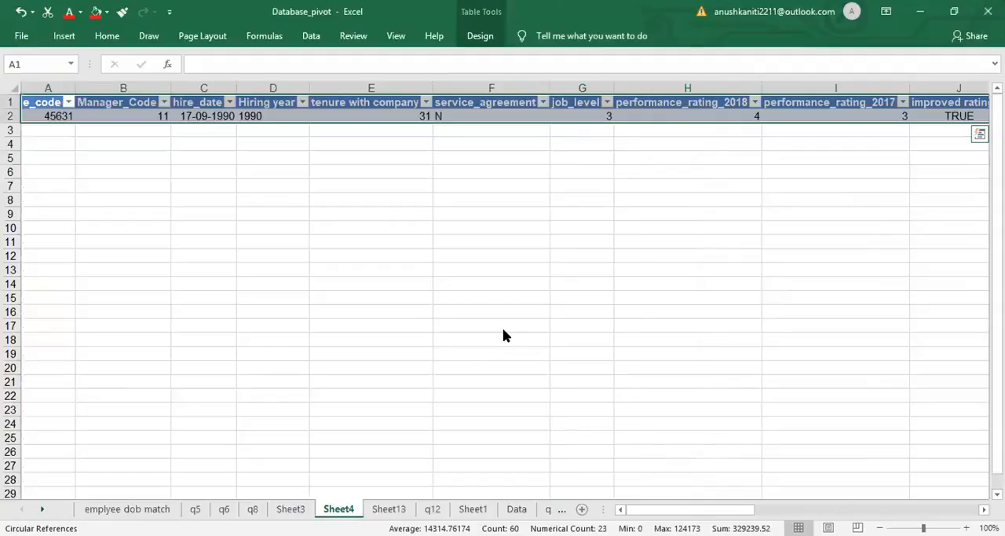
- Return to Sheet13 and try to delete the Sum of final rating values from D5 downward
key("ctrl+Page_Down")
key("ctrl+shift+Down")
key("Delete")
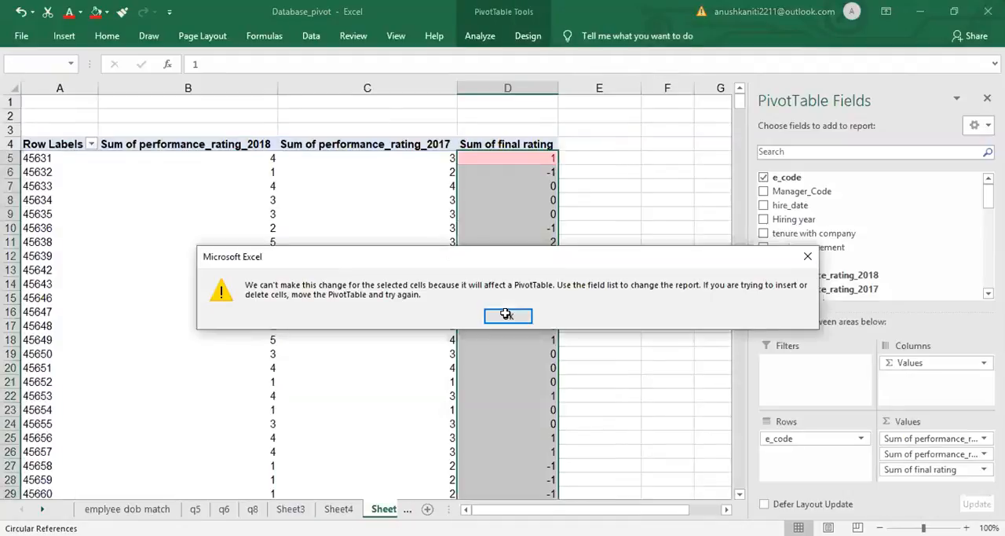
key("Return")
left_click(599, 228)
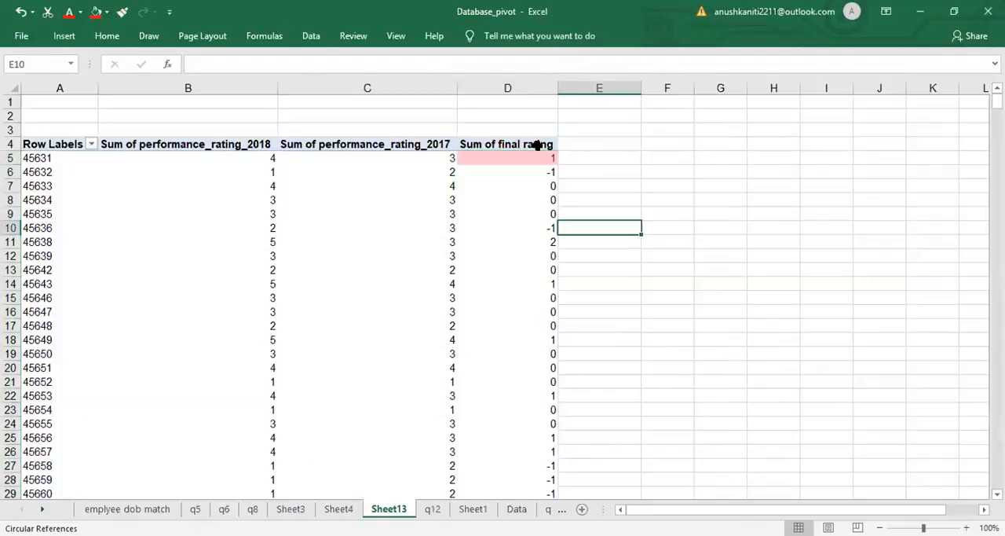
key("Up")
key("Up")
key("Up")
key("Up")
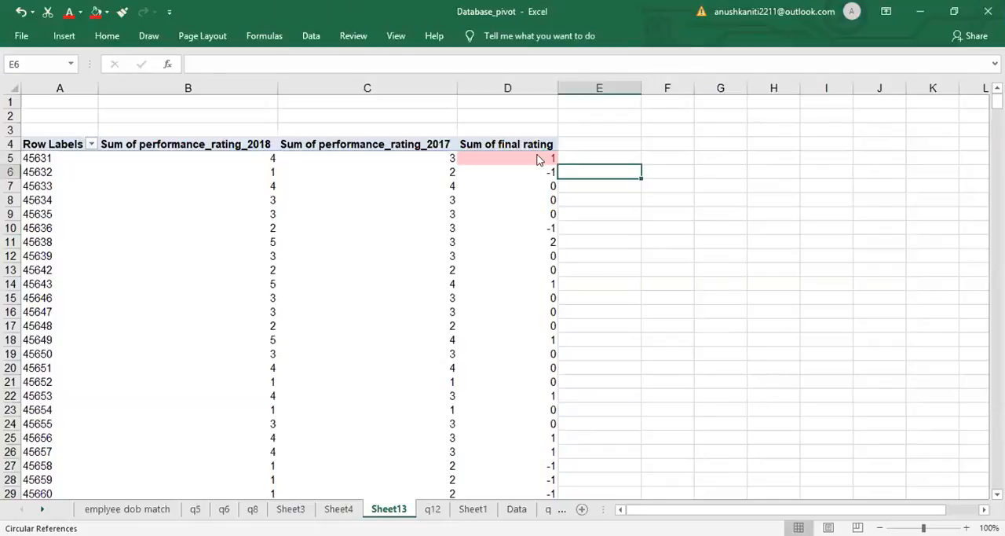
- Enter the letter A in cell F6 and the letter C in cell G6, beside the pivot table
left_click(538, 150)
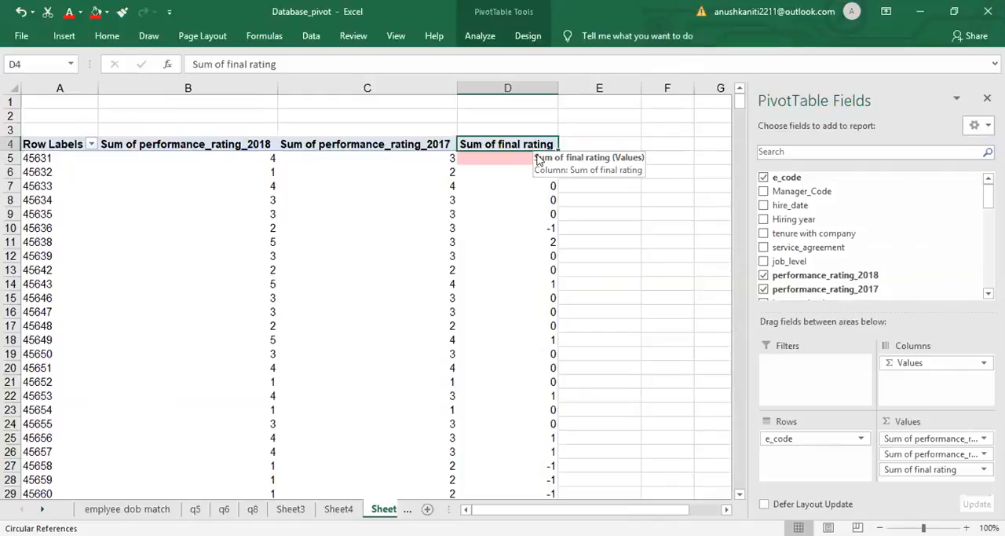
left_click(661, 169)
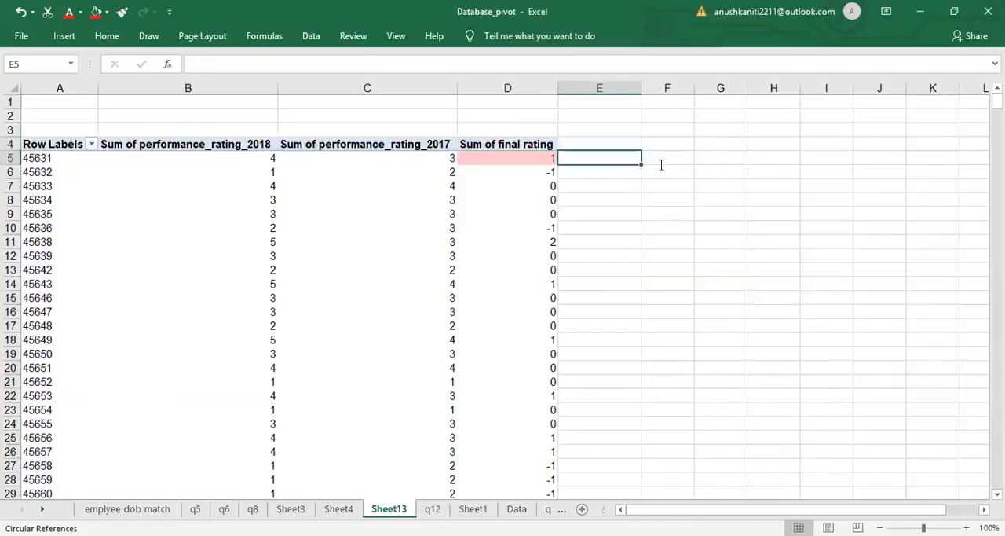
type("A")
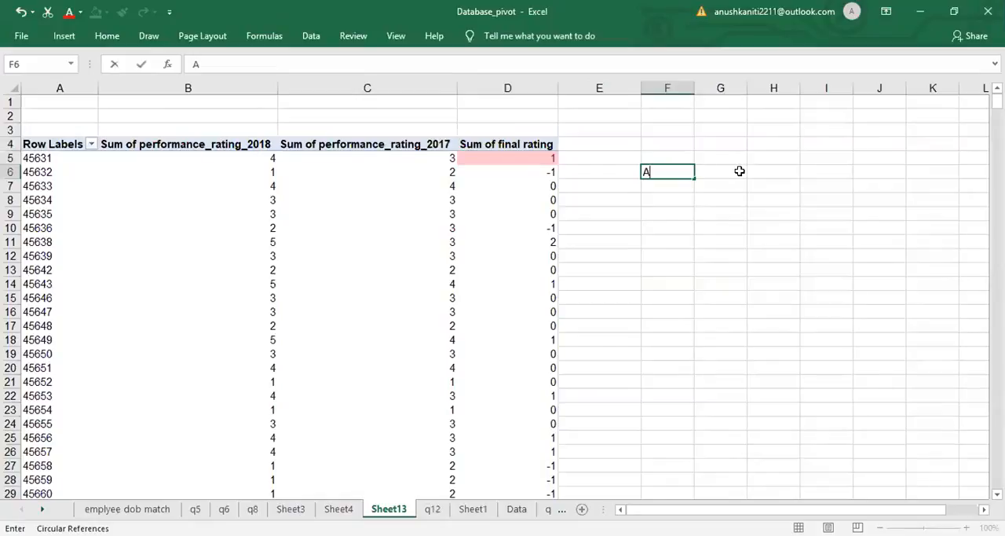
left_click(740, 171)
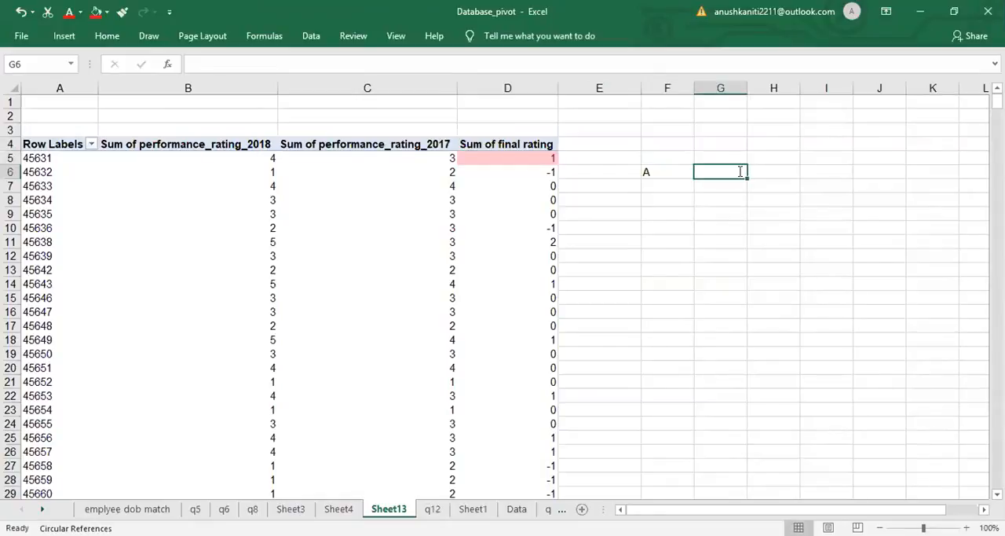
type("C")
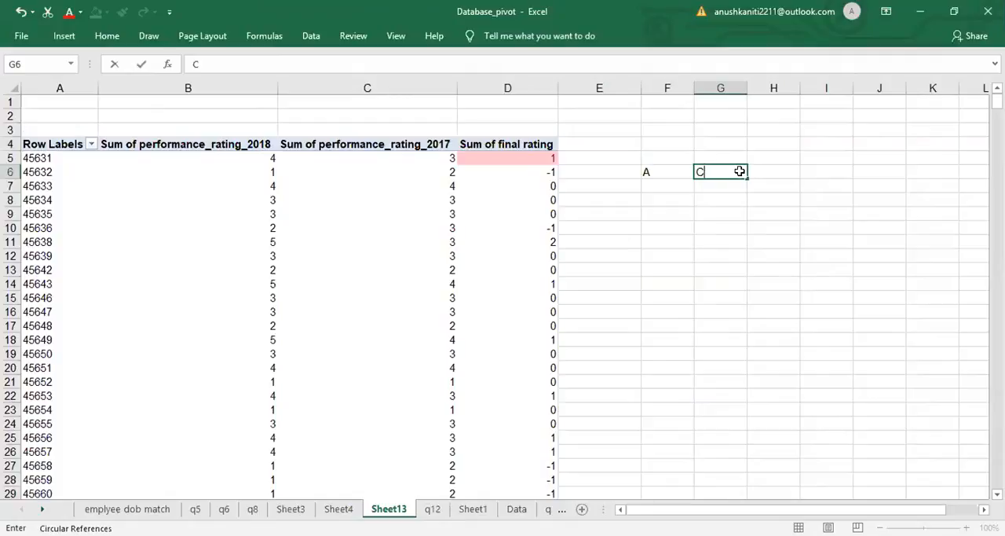
key("Return")
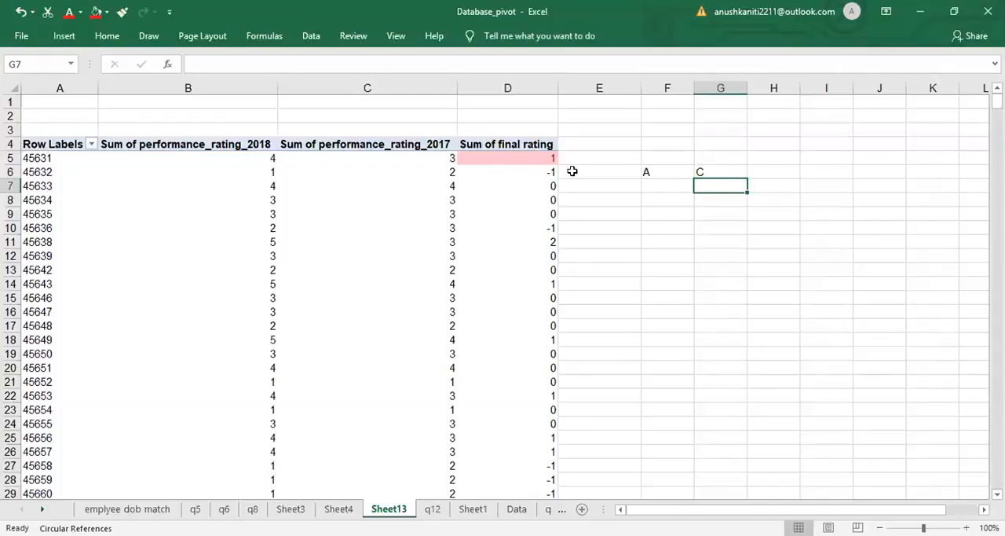
- Select the first final rating in D5, add a new blank worksheet after Sheet13, and return to Sheet13
key("Up")
key("Left")
key("Left")
key("Left")
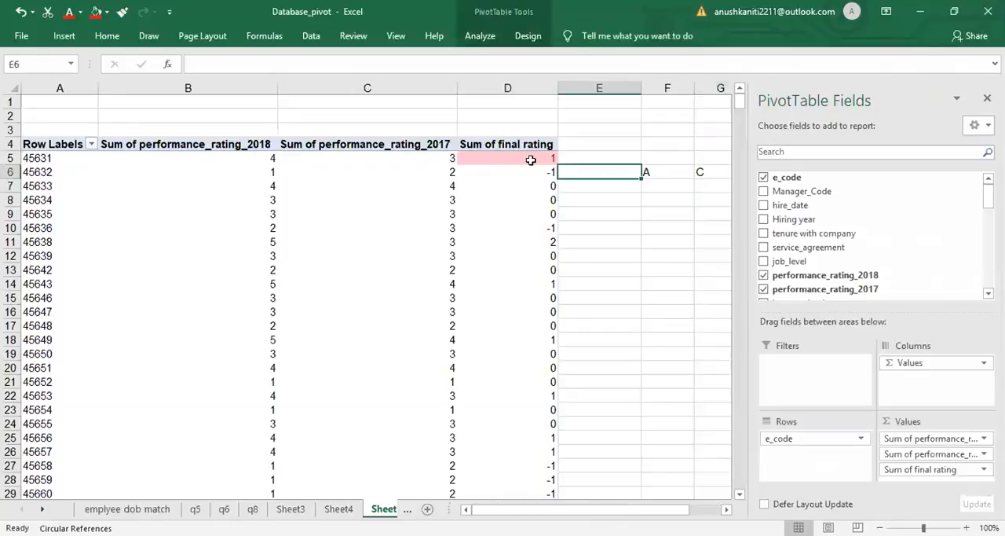
left_click(531, 159)
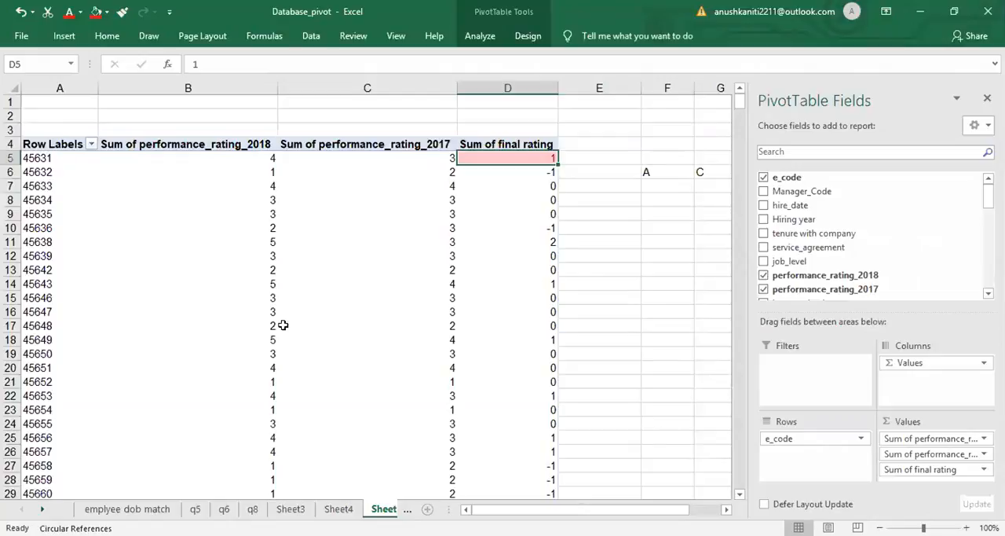
left_click(439, 509)
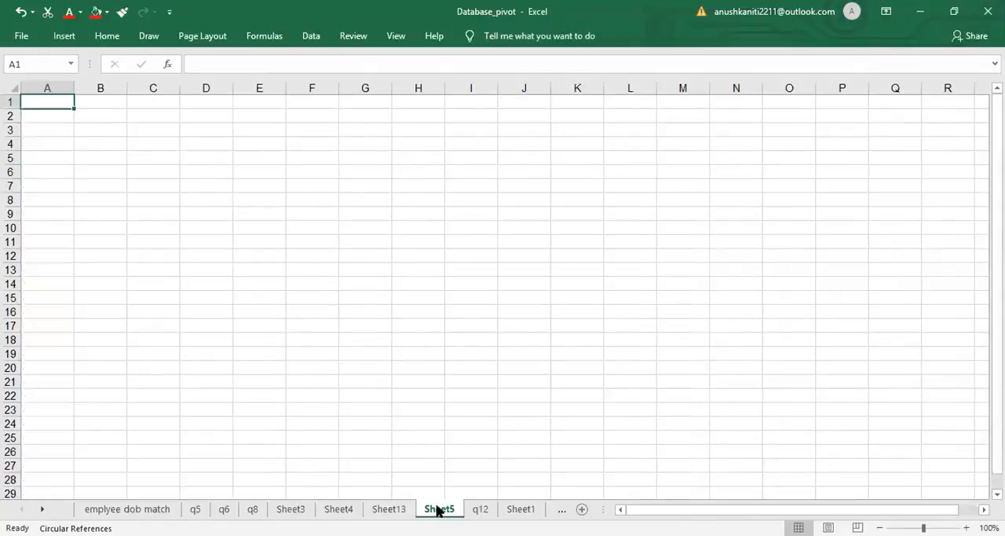
left_click(389, 508)
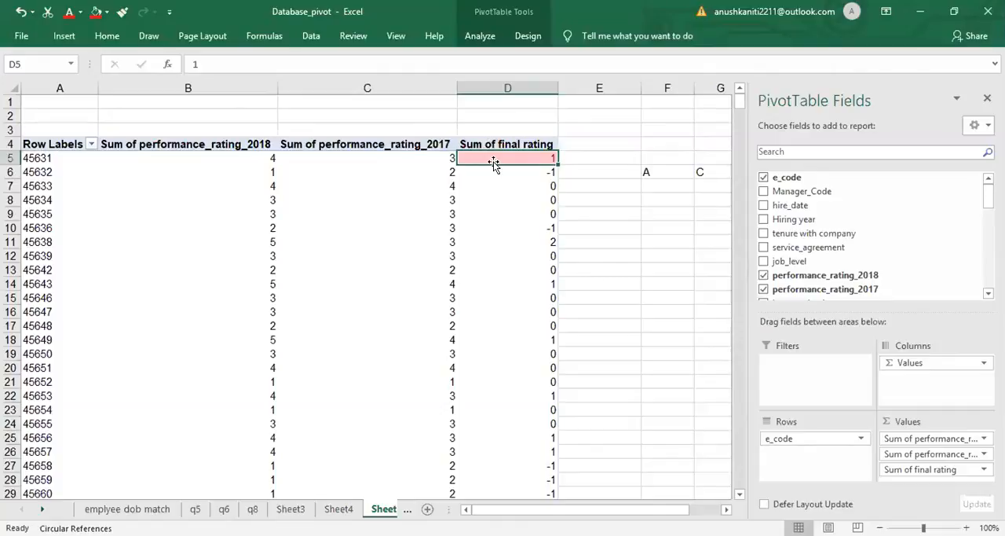
key("Up")
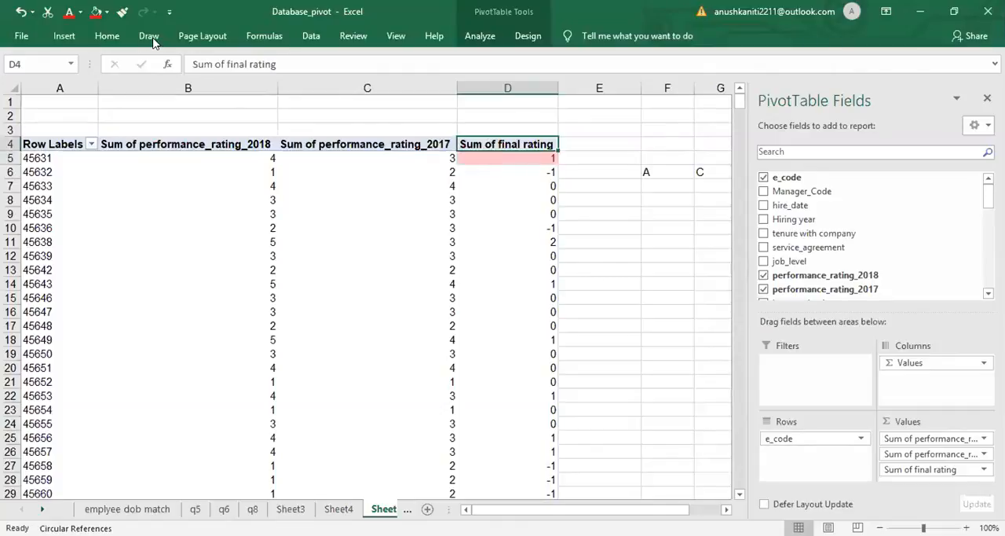
key("Down")
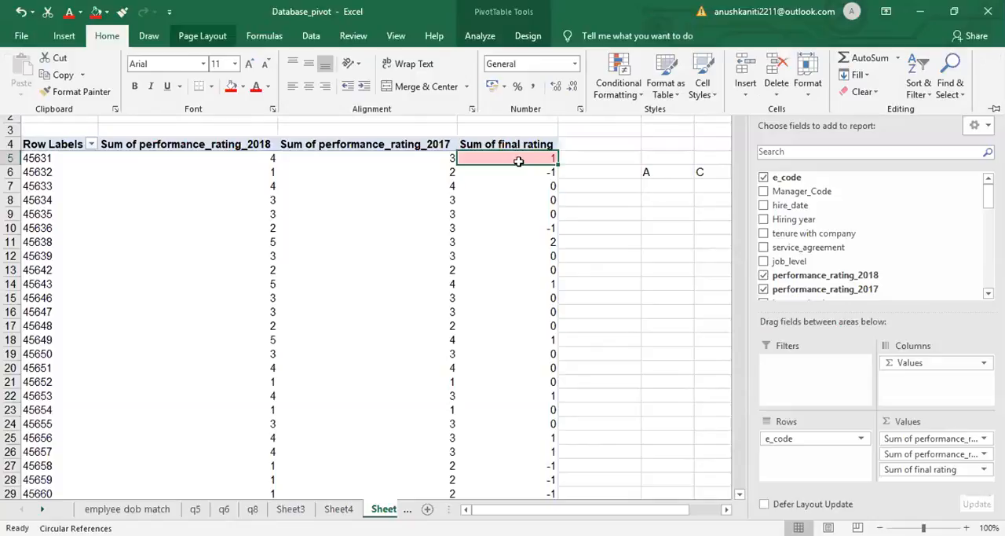
left_click(605, 195)
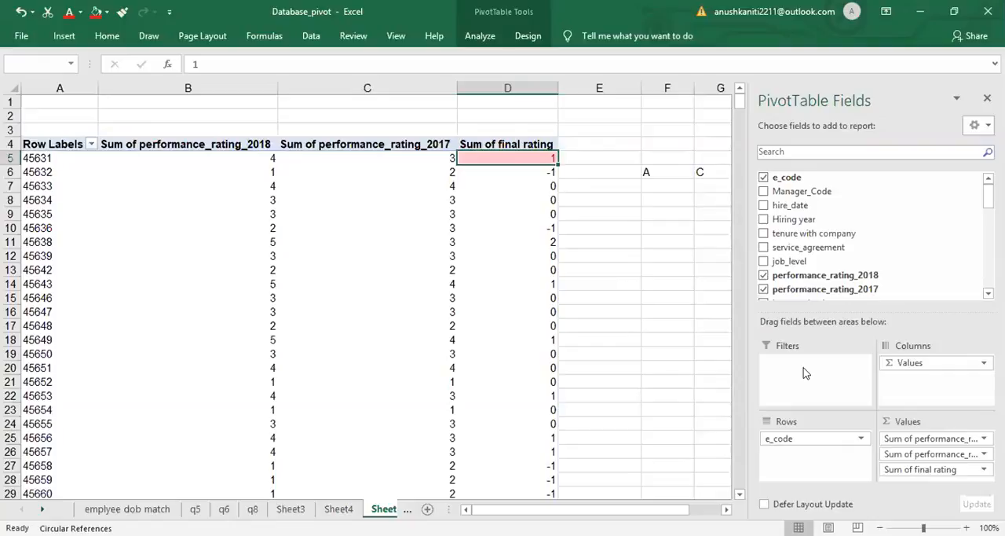
- Try to move the Sum of final rating field from the pivot table's Values area to Filters
left_click_drag(803, 368, 803, 367)
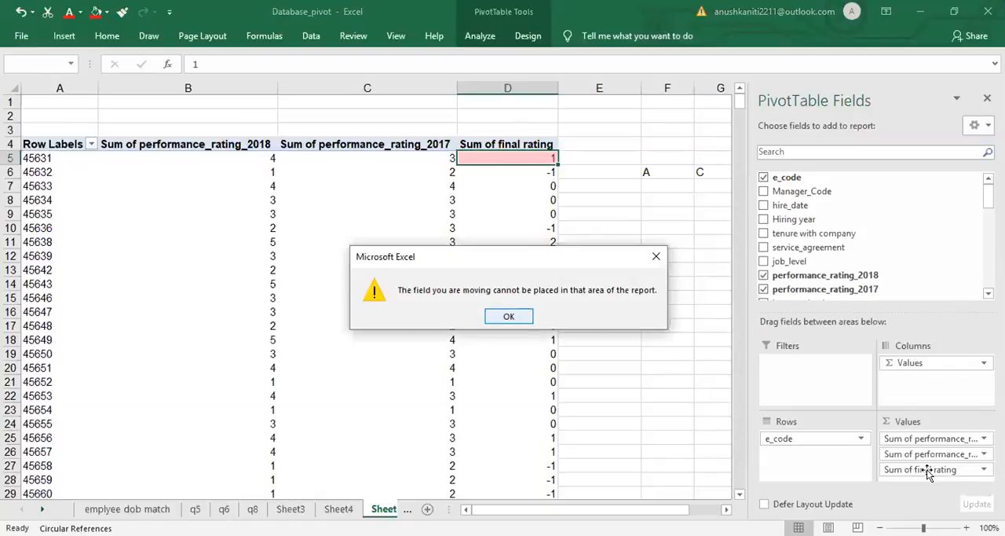
key("Return")
left_click(798, 384)
key("Return")
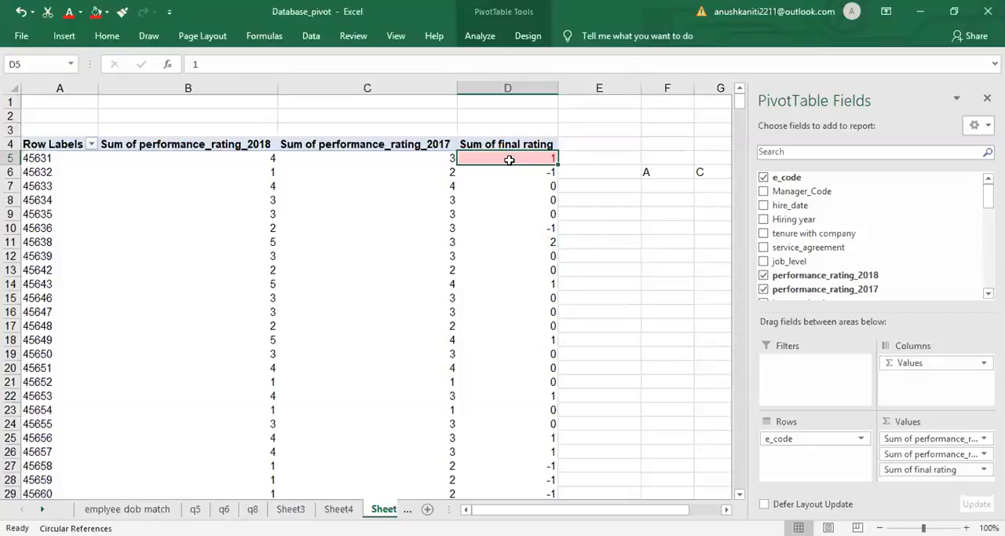
mouse_move(509, 159)
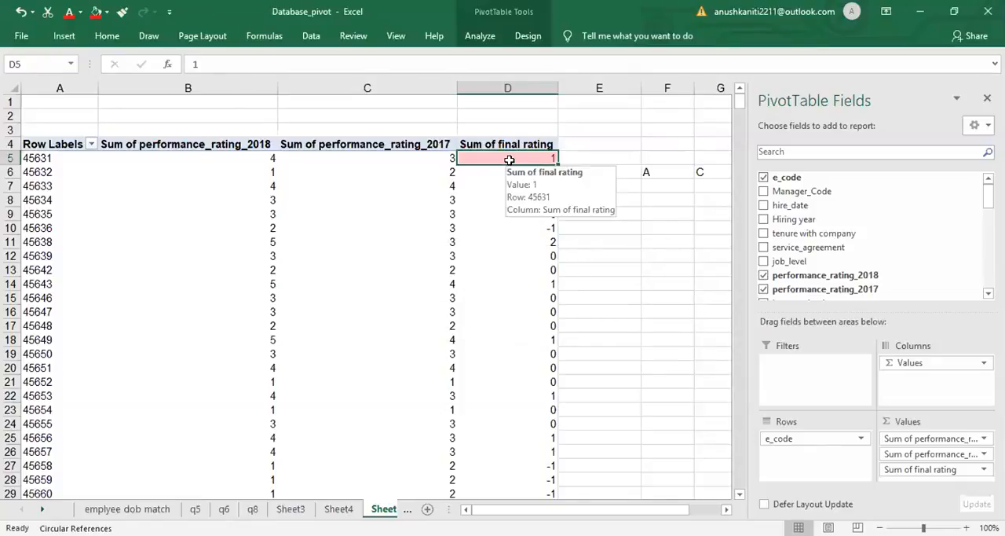
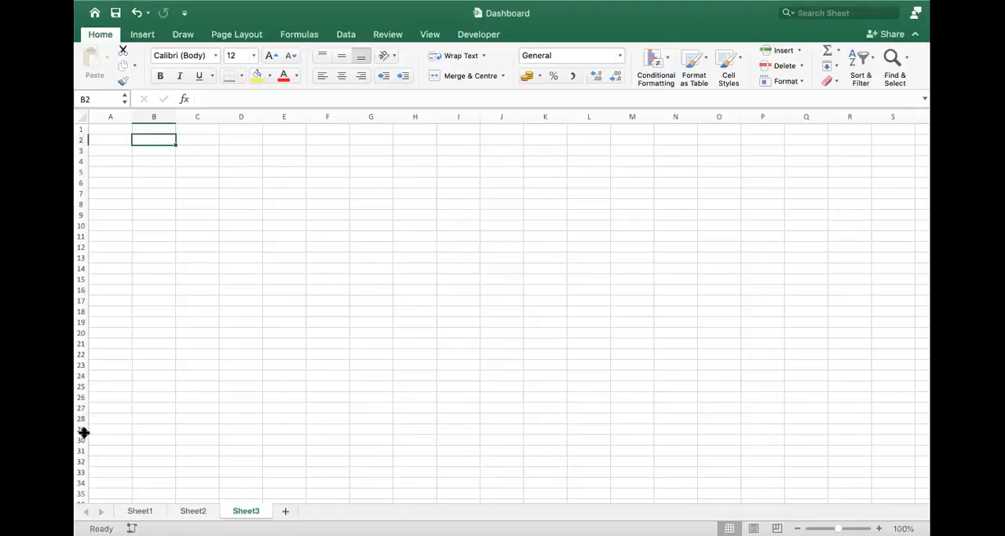
- Look through Sheet1, Sheet2 and Sheet3 of the Dashboard workbook and switch to the Database_pivot workbook
left_click(138, 512)
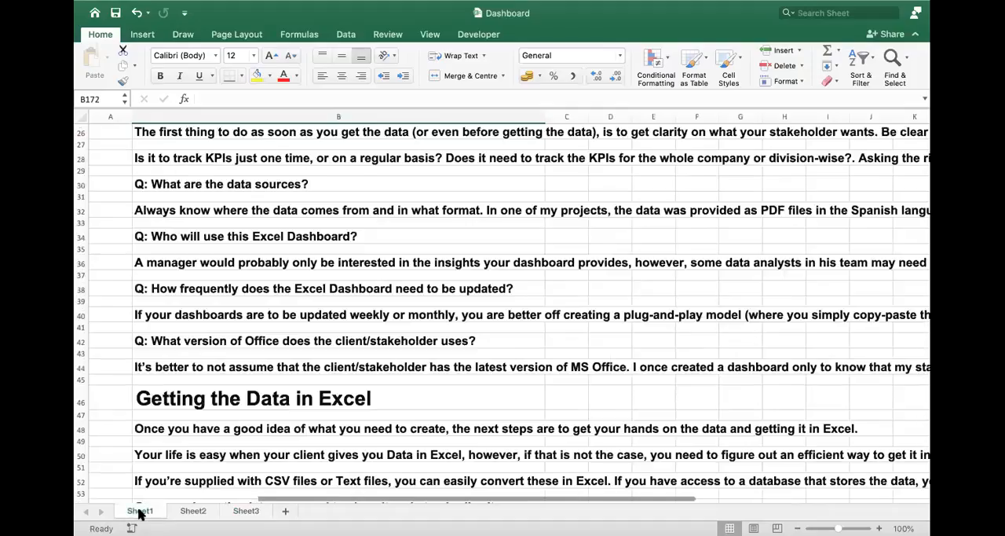
left_click(193, 511)
left_click(244, 511)
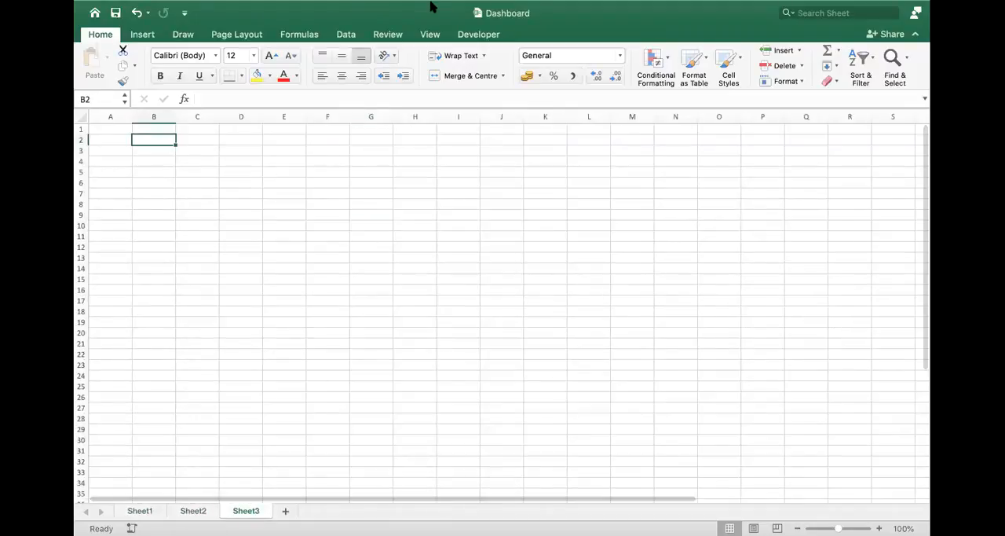
left_click(401, 4)
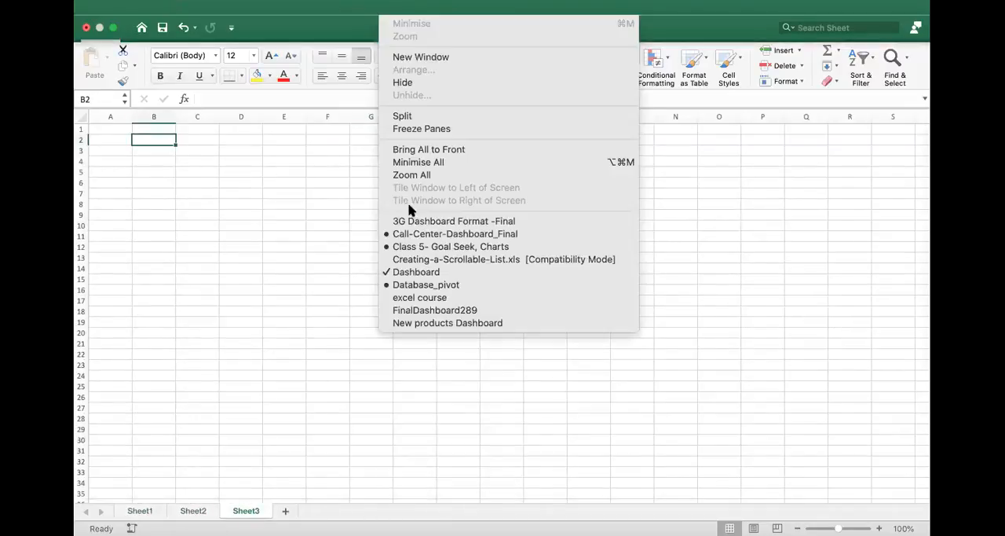
left_click(441, 286)
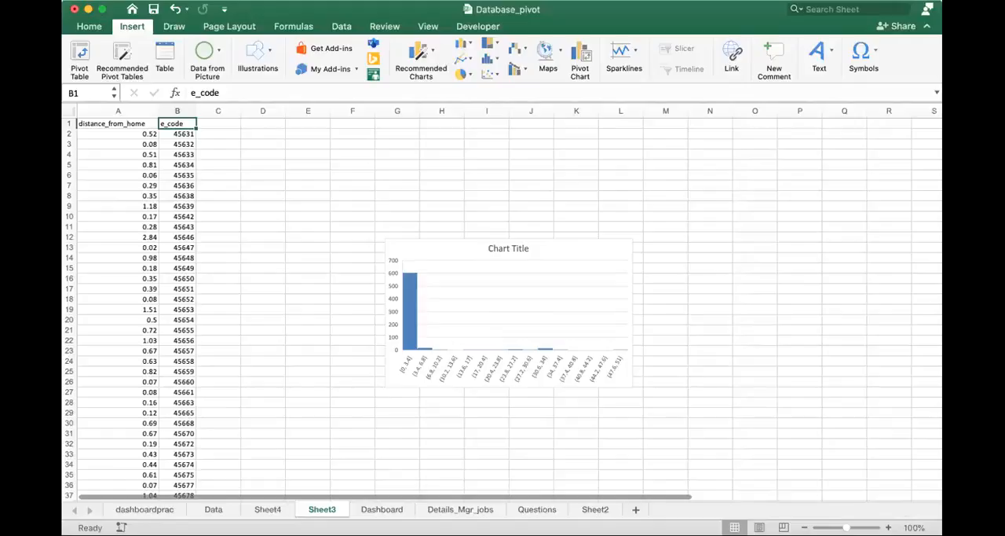
- Add filters to the header row of Sheet3, covering the distance_from_home and e_code columns
scroll(363, 205, "up", 2)
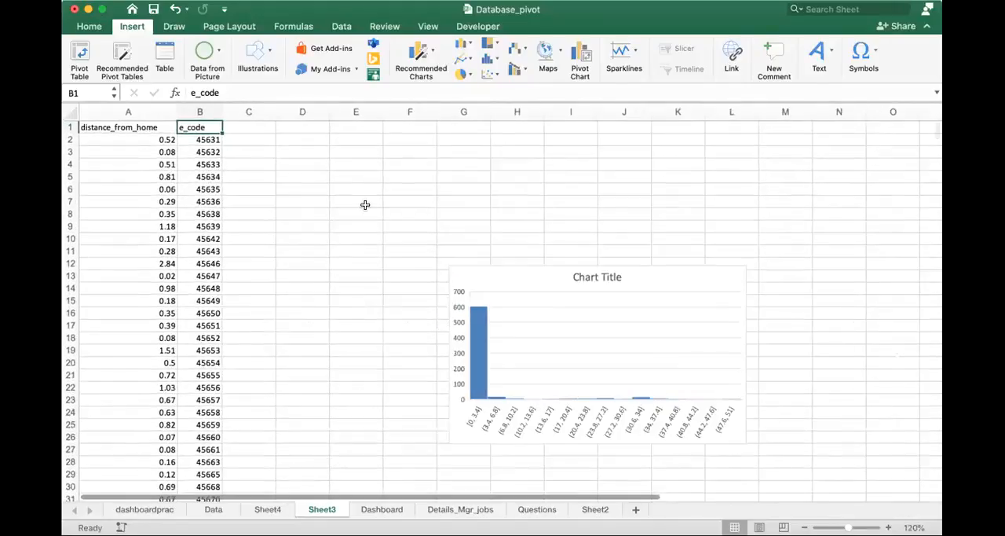
left_click(70, 127)
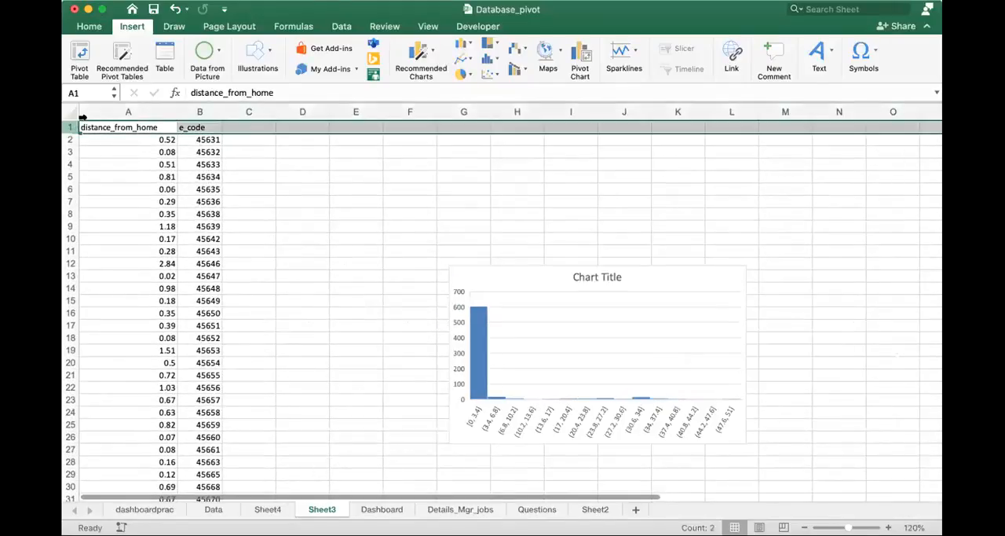
left_click(341, 26)
left_click(362, 61)
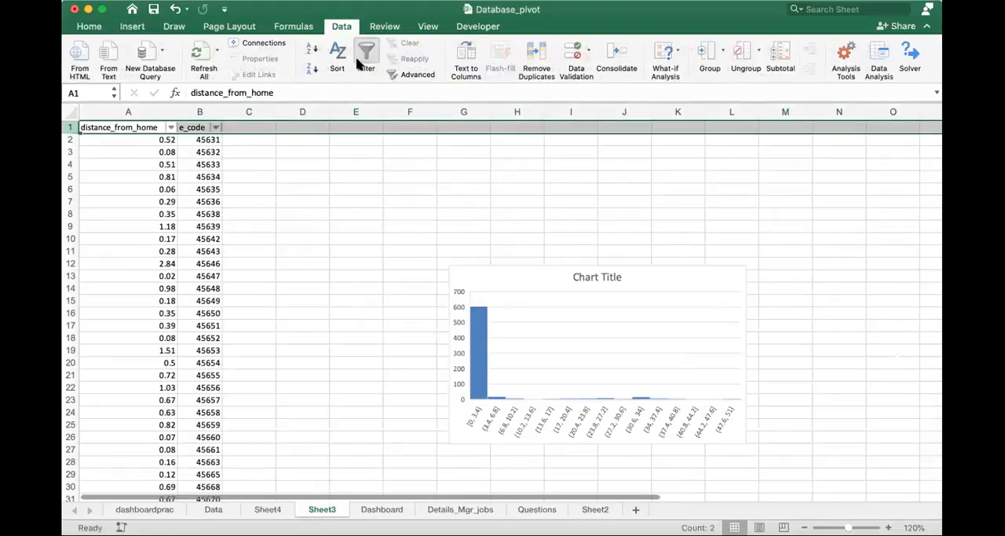
left_click(194, 228)
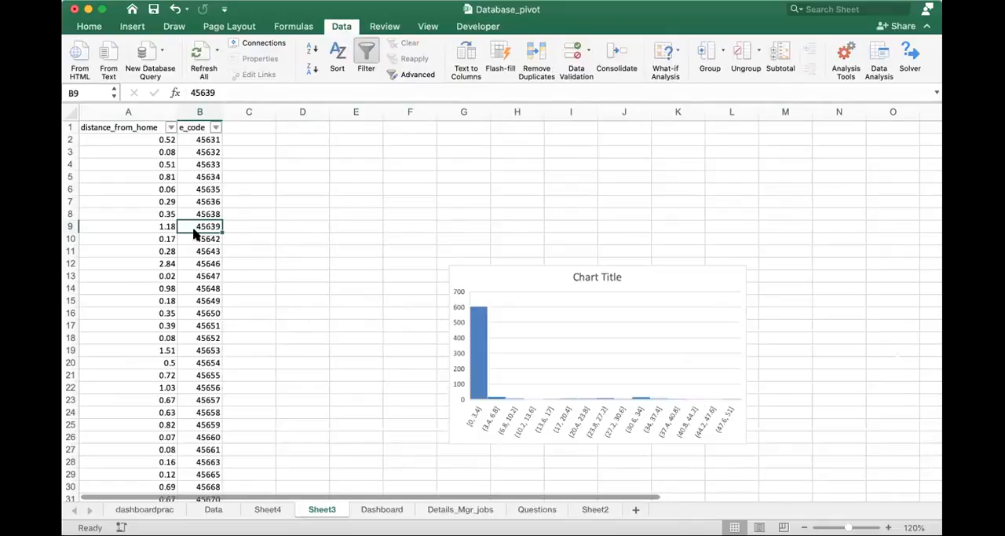
- Filter the distance_from_home column to values greater than 5
left_click(170, 127)
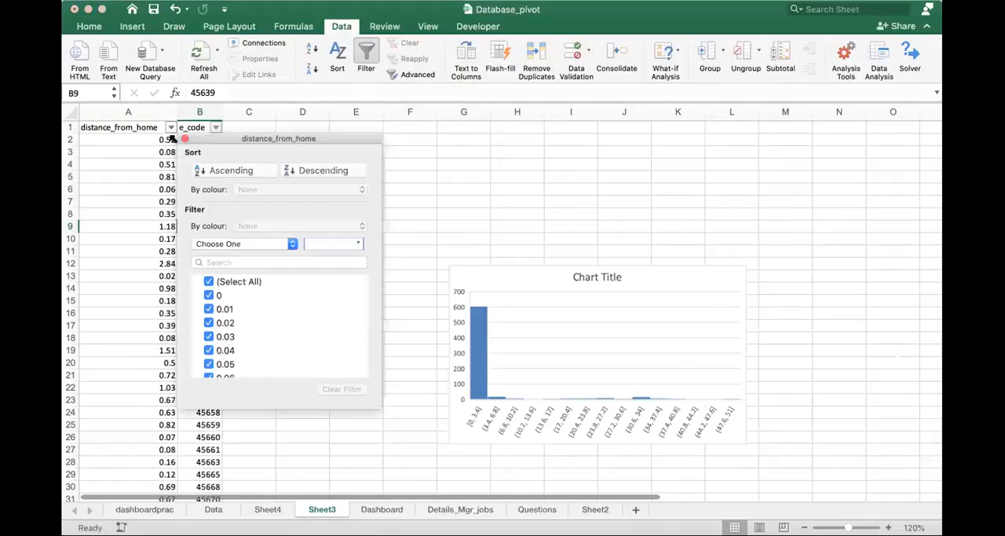
left_click(252, 245)
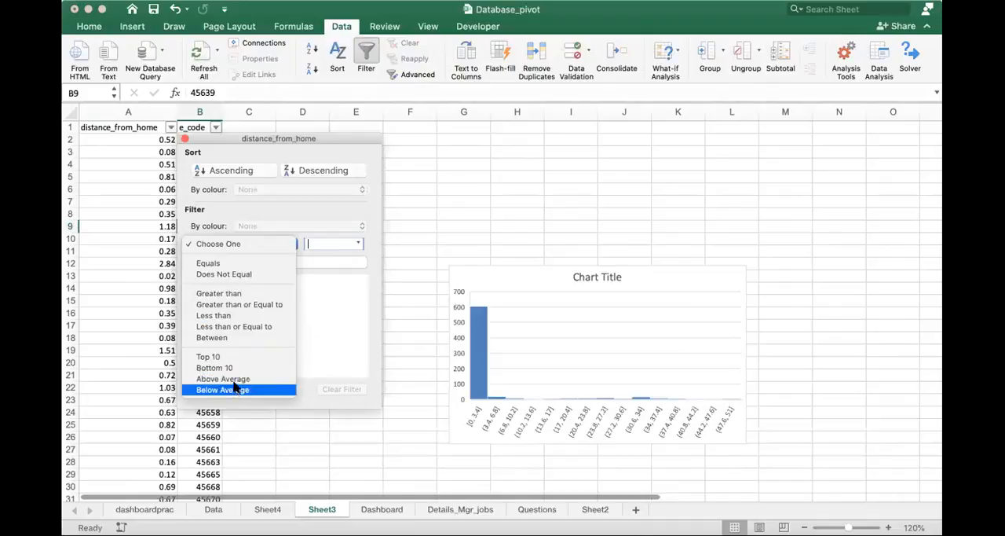
left_click(243, 294)
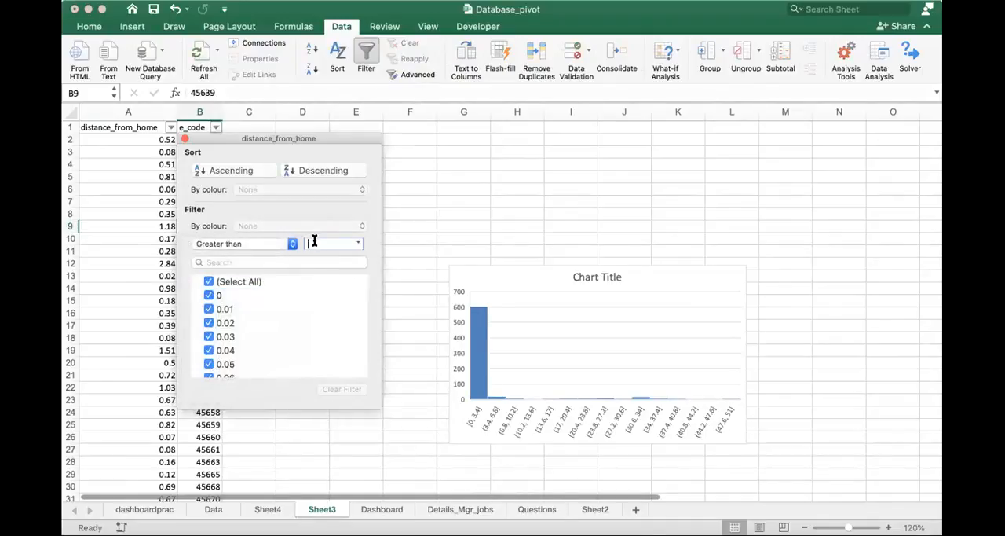
type("5")
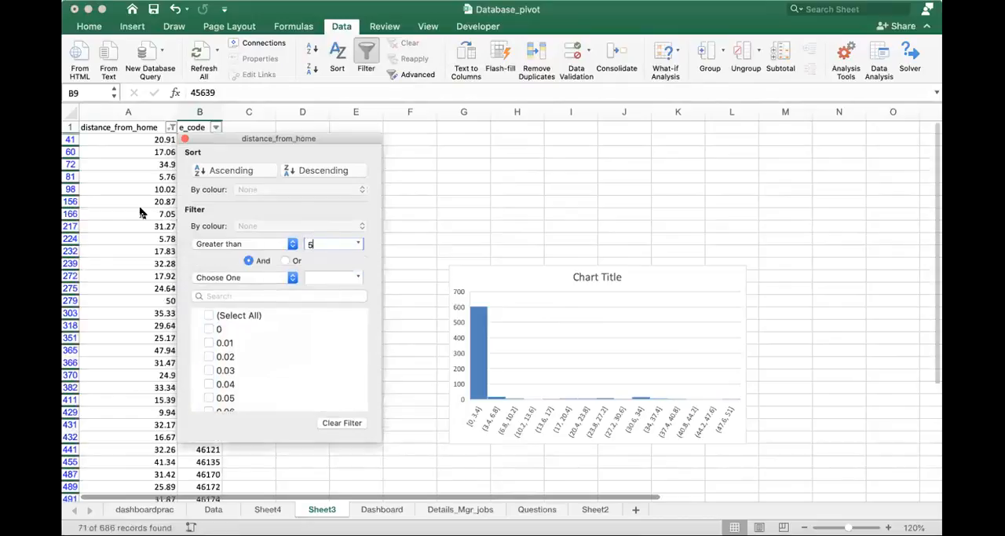
left_click(184, 139)
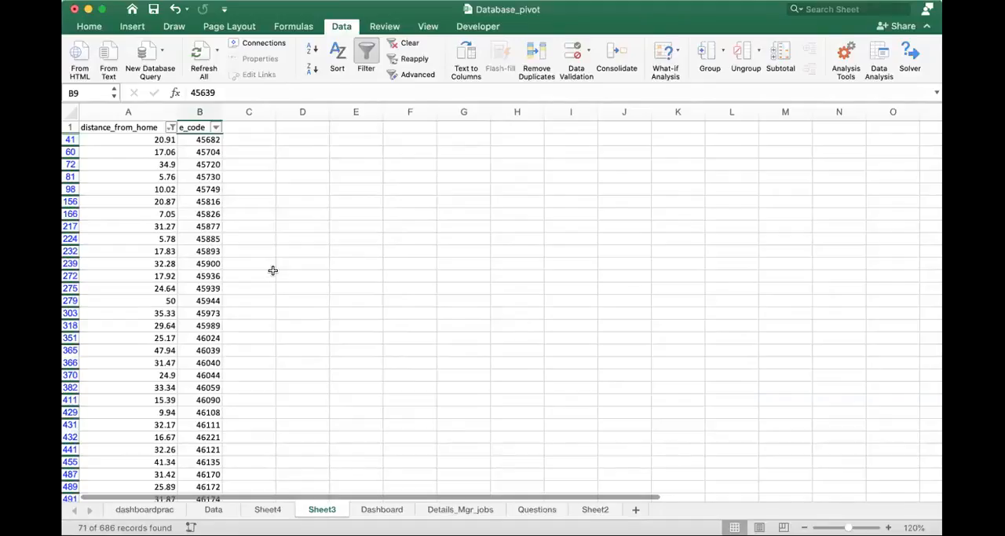
- Change the distance_from_home filter to Between, with values from 35 to 50
left_click(168, 129)
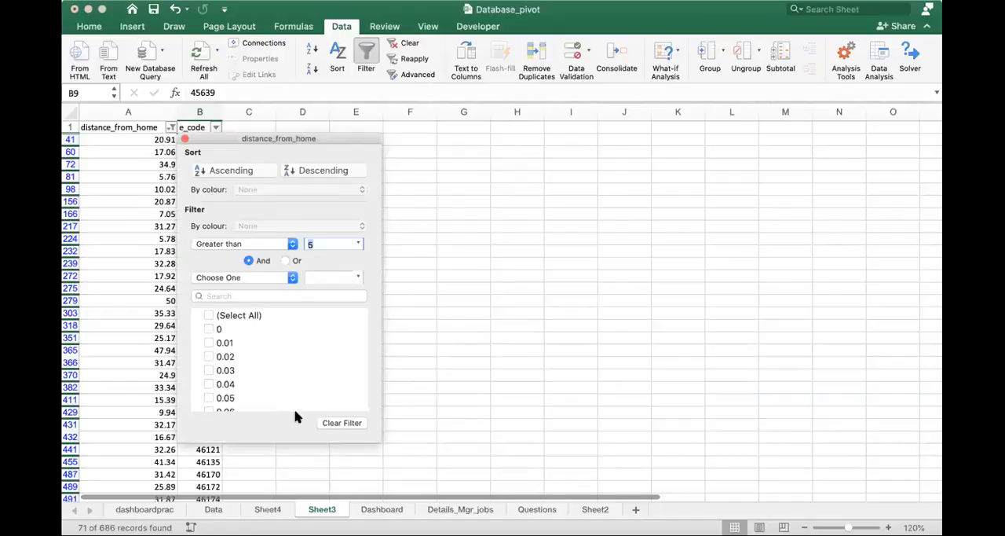
left_click(133, 175)
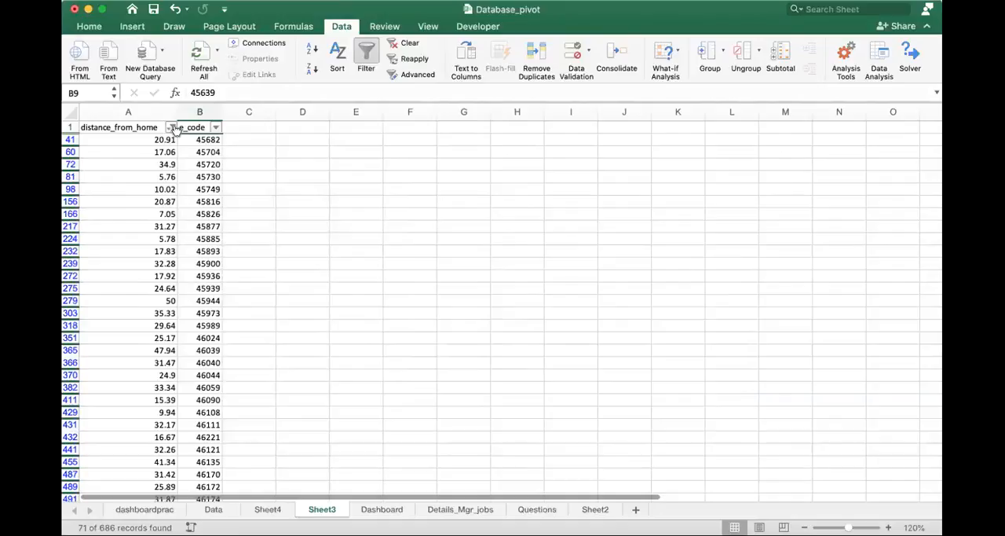
left_click(168, 130)
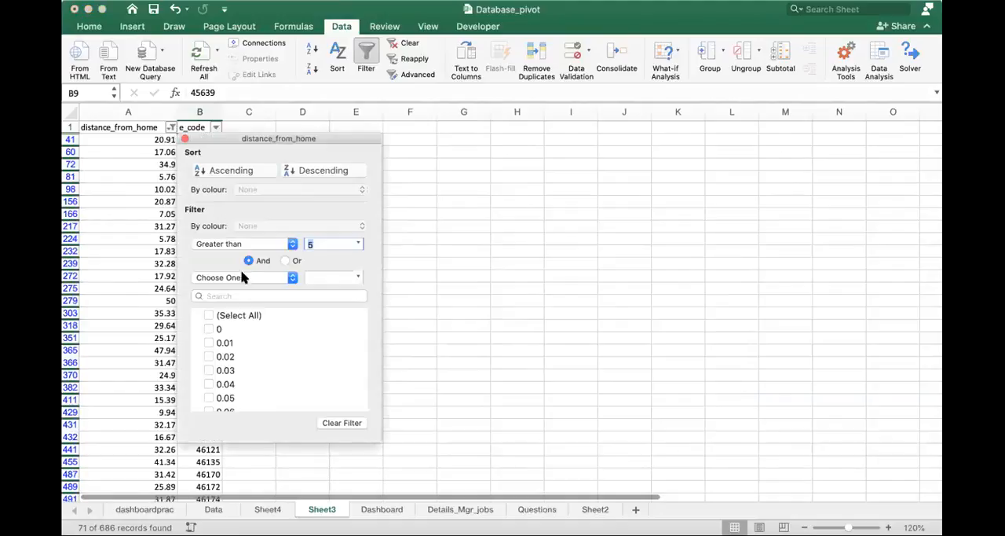
left_click(291, 243)
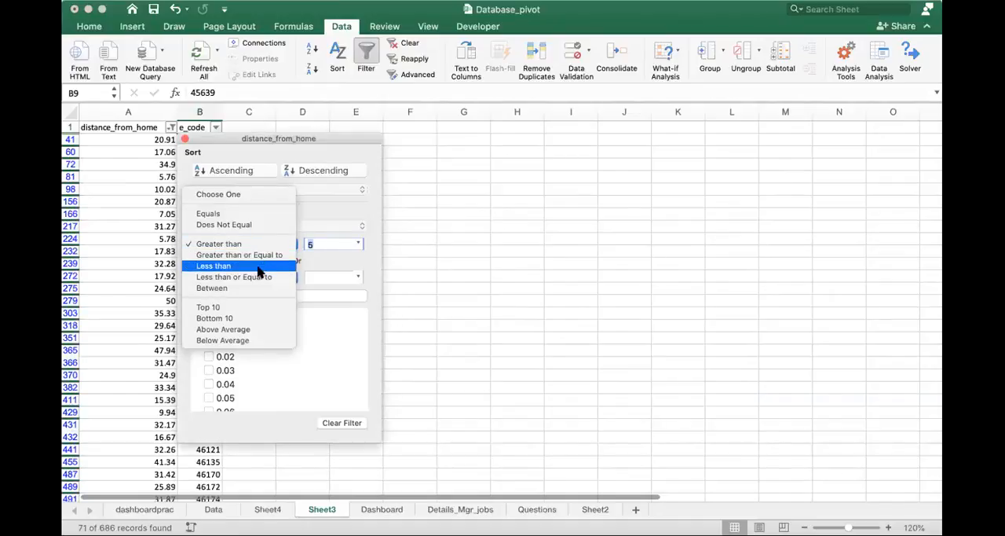
left_click(240, 288)
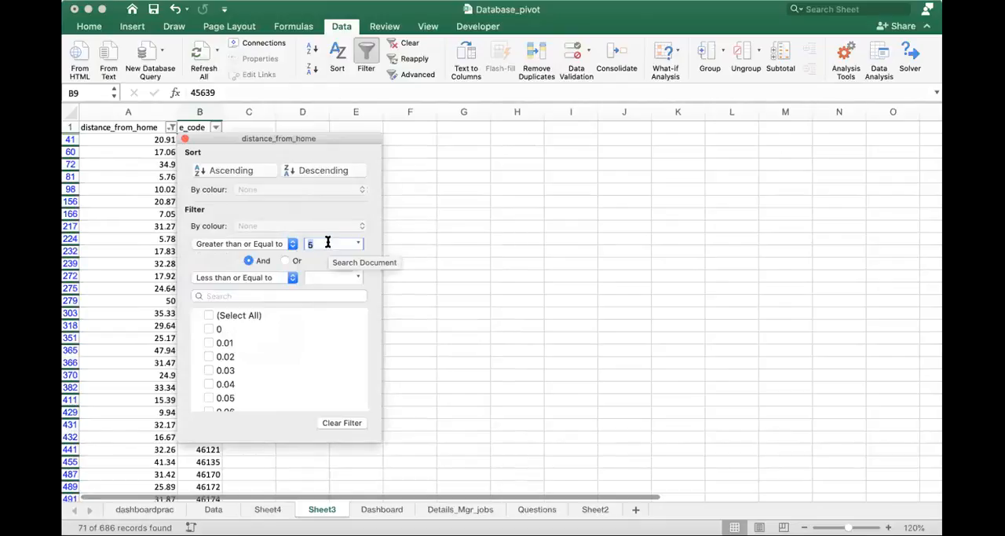
type("35")
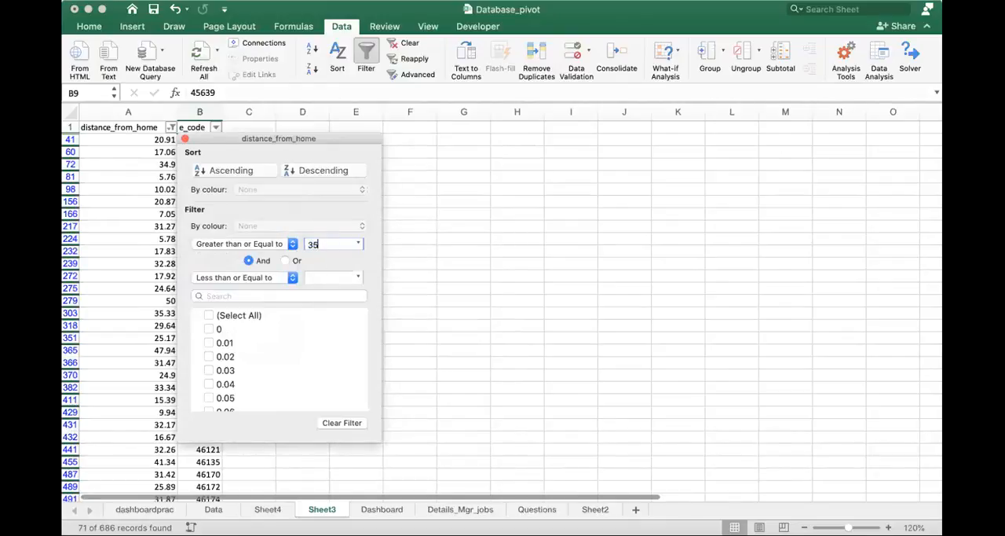
left_click(316, 276)
type("50")
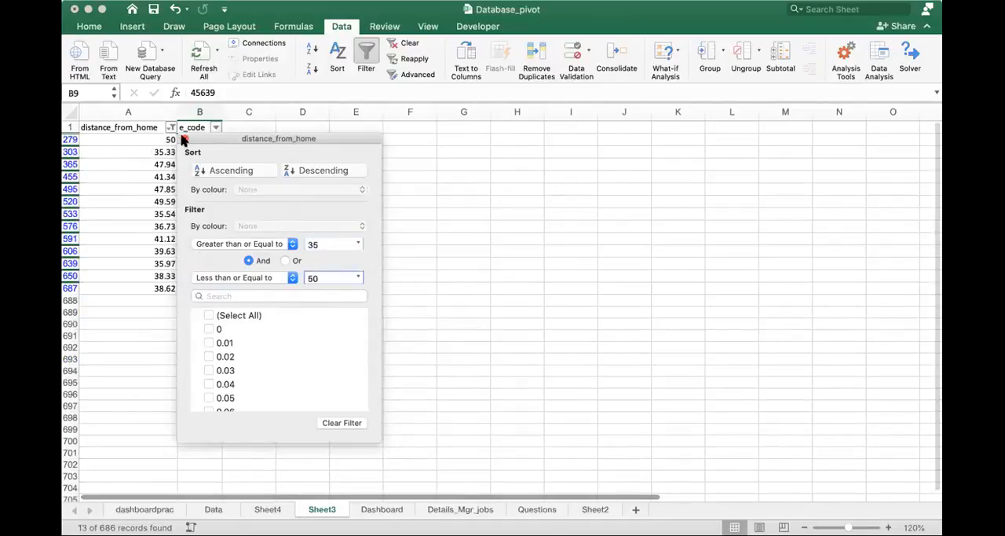
- Select all filtered distance_from_home values from A279 down to A687
left_click(118, 213)
left_click(152, 139)
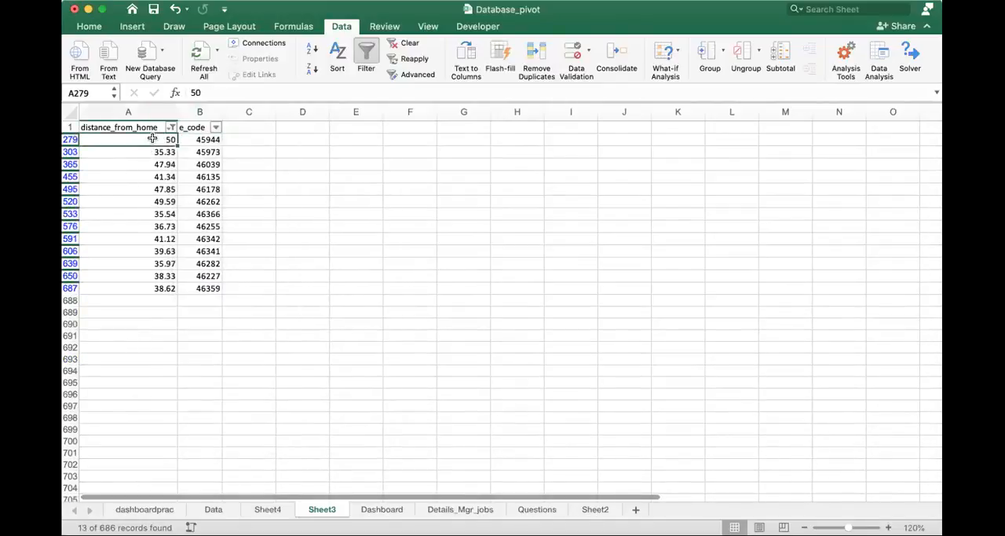
key("shift+Down")
key("shift+Down")
key("shift+Down")
key("shift+Down")
key("shift+Down")
key("shift+Down")
key("shift+Down")
key("shift+Down")
key("shift+Down")
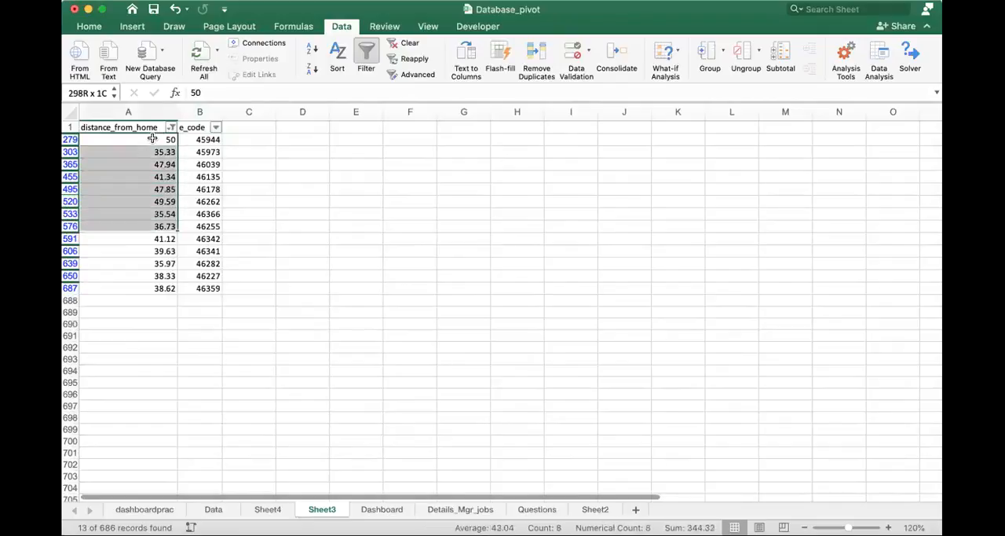
key("shift+Down")
key("shift+Down")
key("shift+Down")
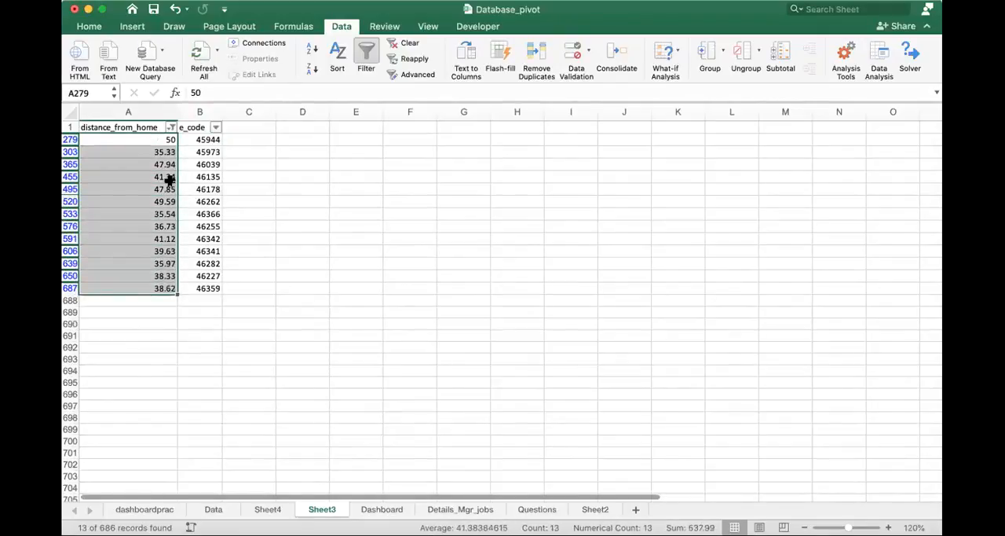
- Sort the filtered distance_from_home values in descending order after trying ascending order
left_click(171, 128)
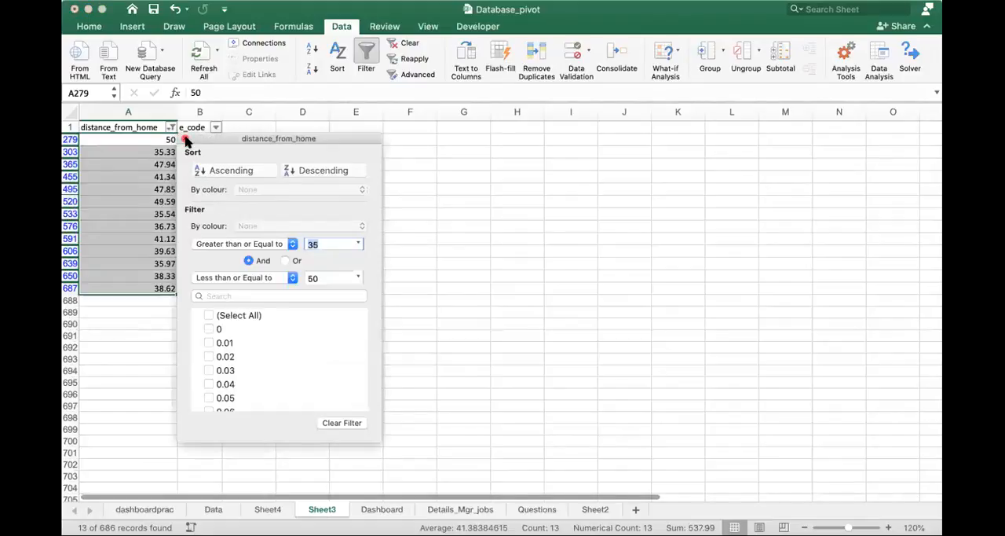
left_click(185, 139)
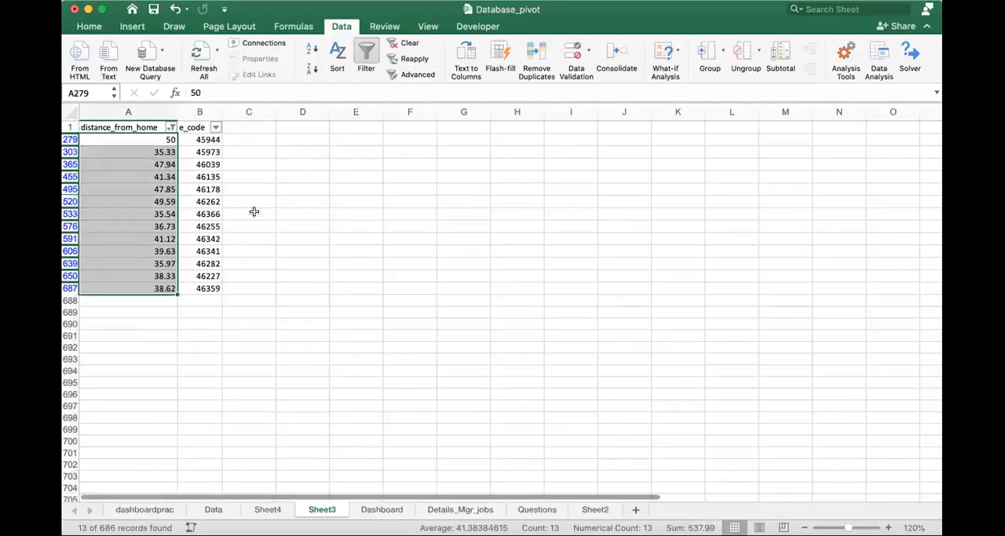
left_click(171, 128)
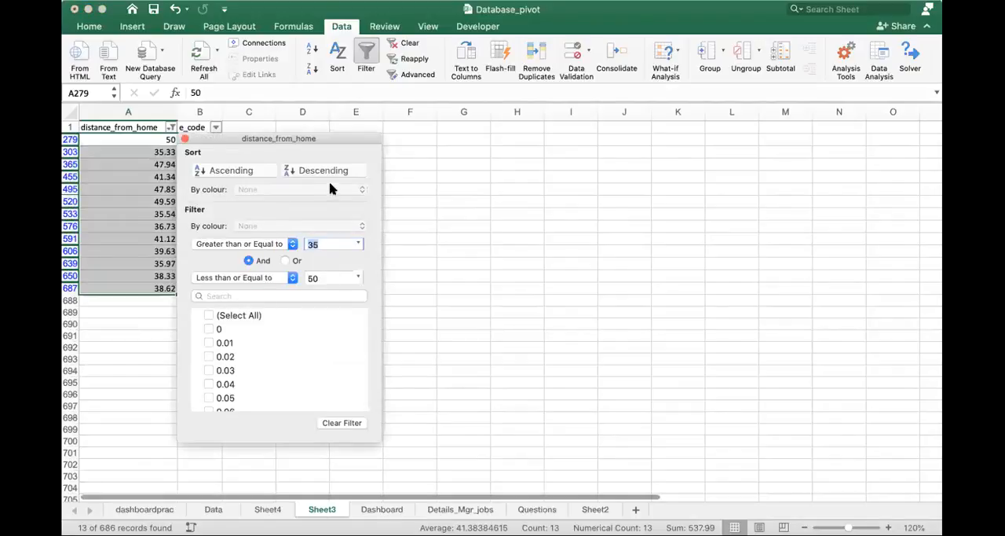
left_click(226, 168)
left_click(307, 171)
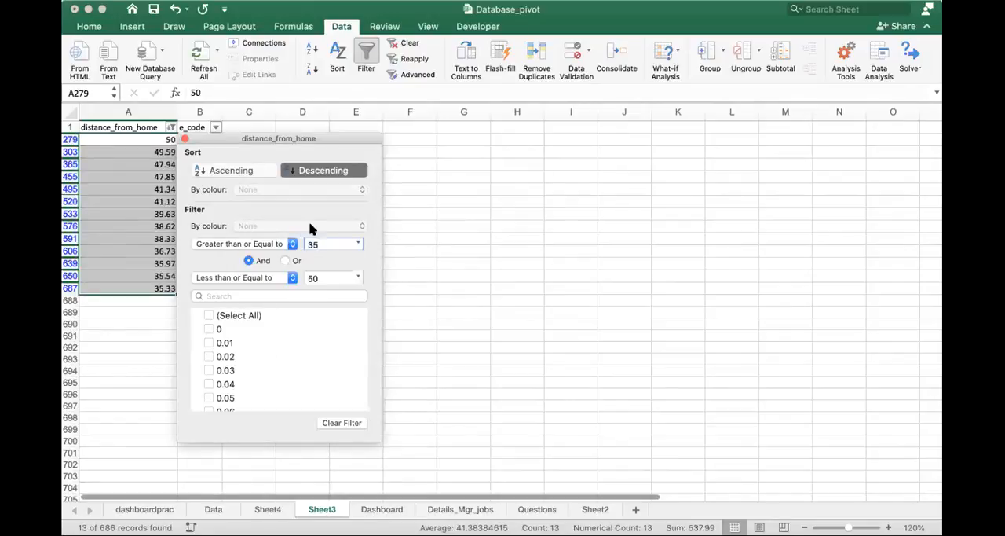
- Clear the distance_from_home filter and review the column's available filter conditions
left_click(346, 423)
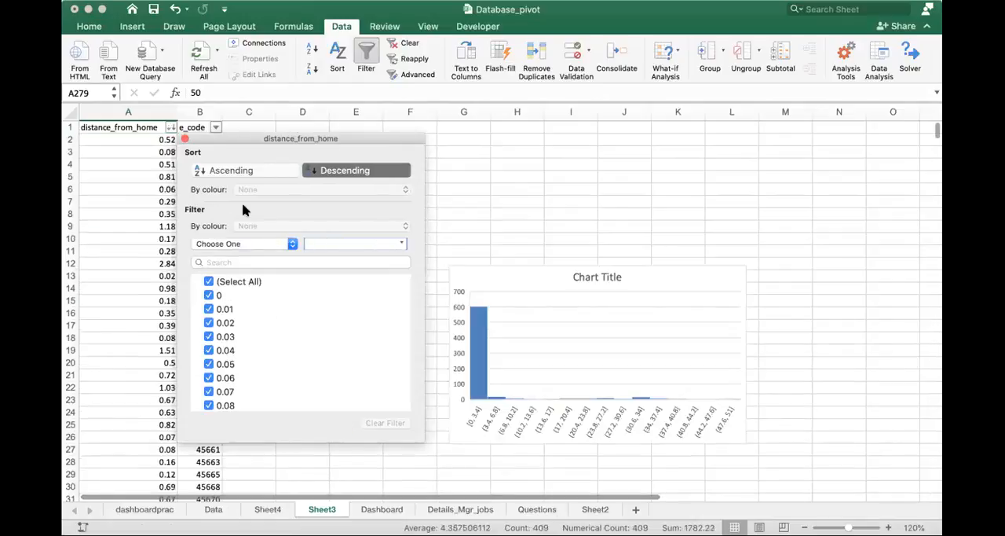
left_click(261, 243)
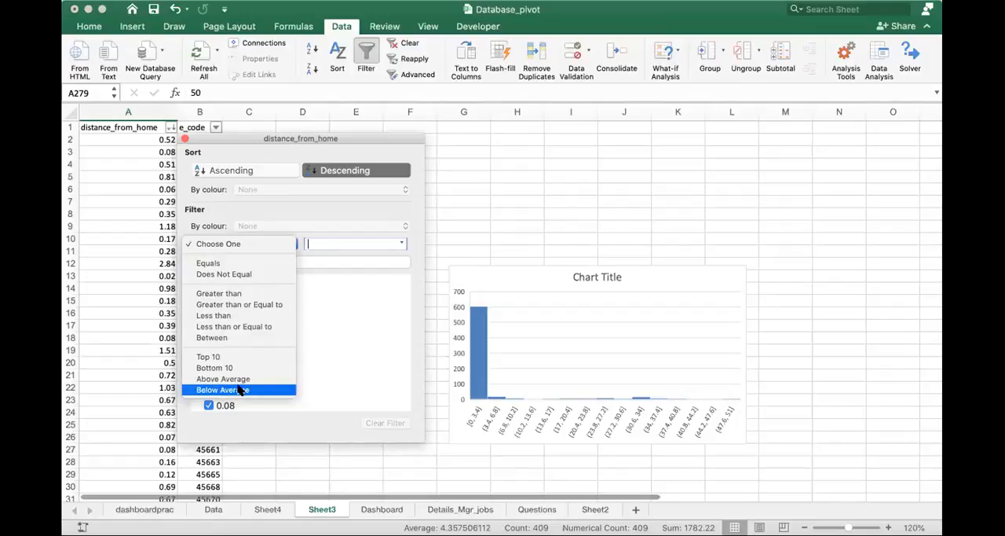
left_click(183, 141)
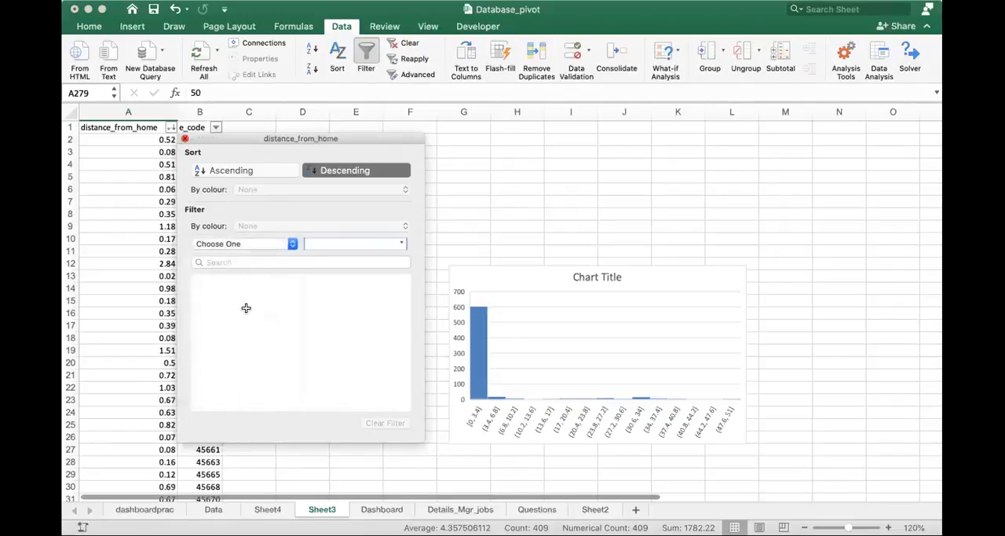
left_click(185, 139)
left_click(169, 128)
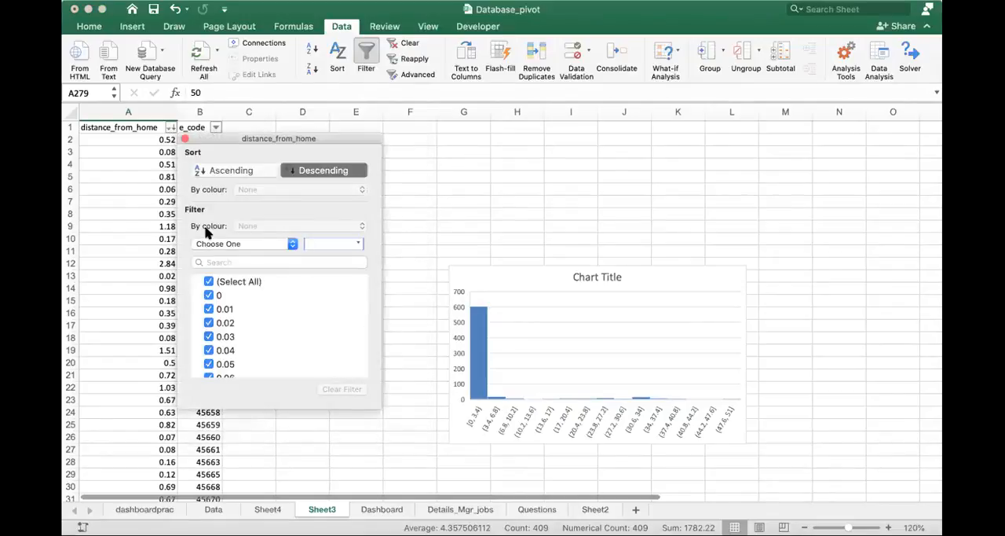
left_click(131, 187)
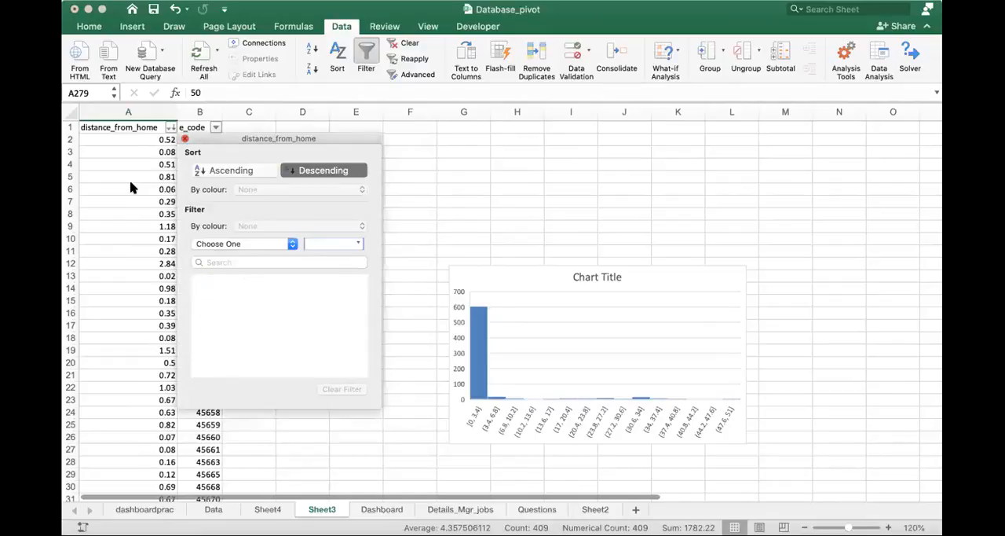
left_click(169, 128)
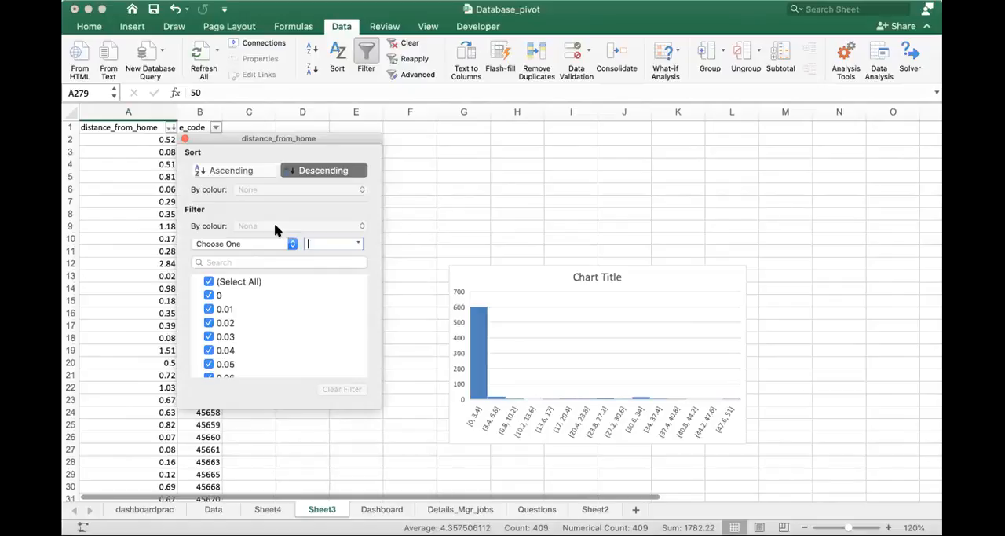
left_click(183, 139)
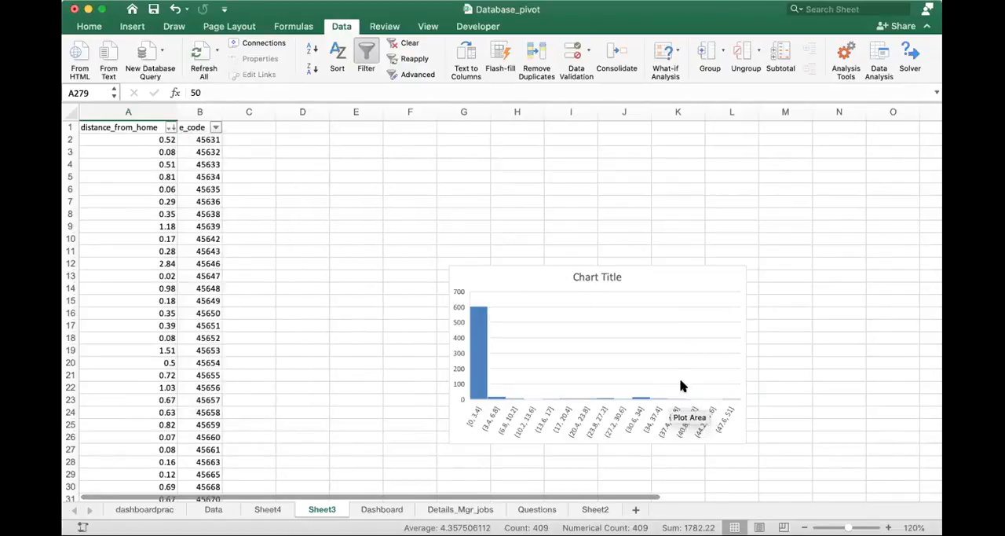
- Visit the Dashboard workbook, and view the Data and dashboardprac sheets in the Database_pivot workbook
left_click(398, 1)
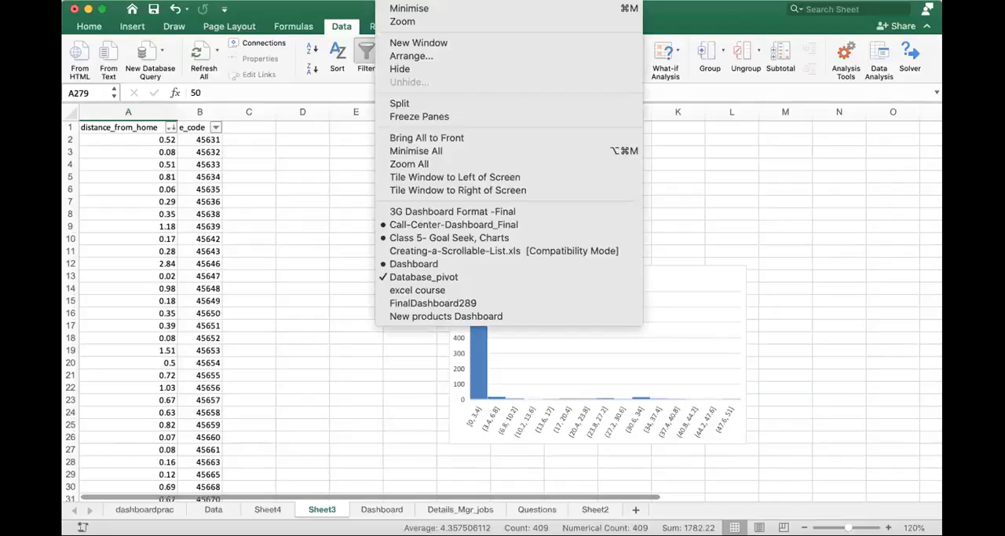
left_click(459, 264)
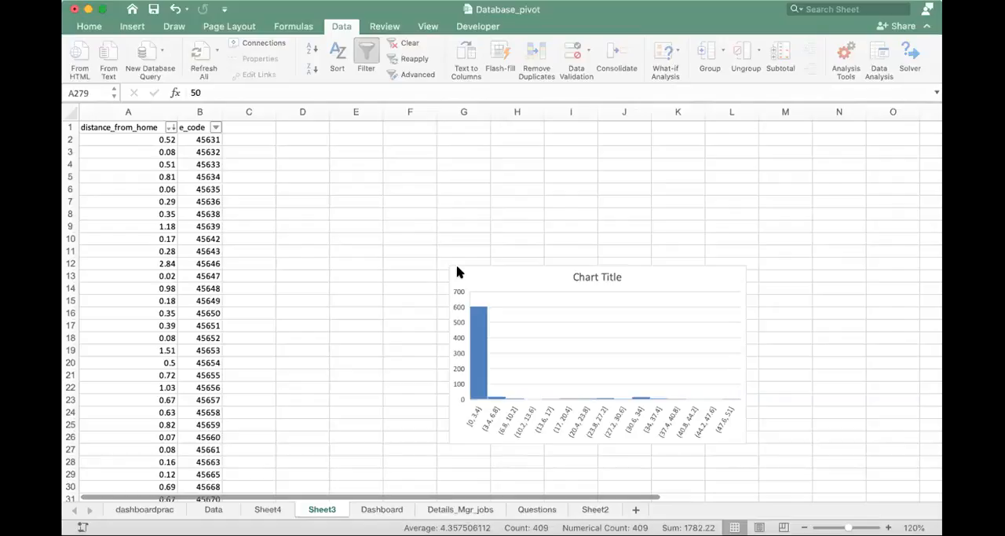
left_click(214, 511)
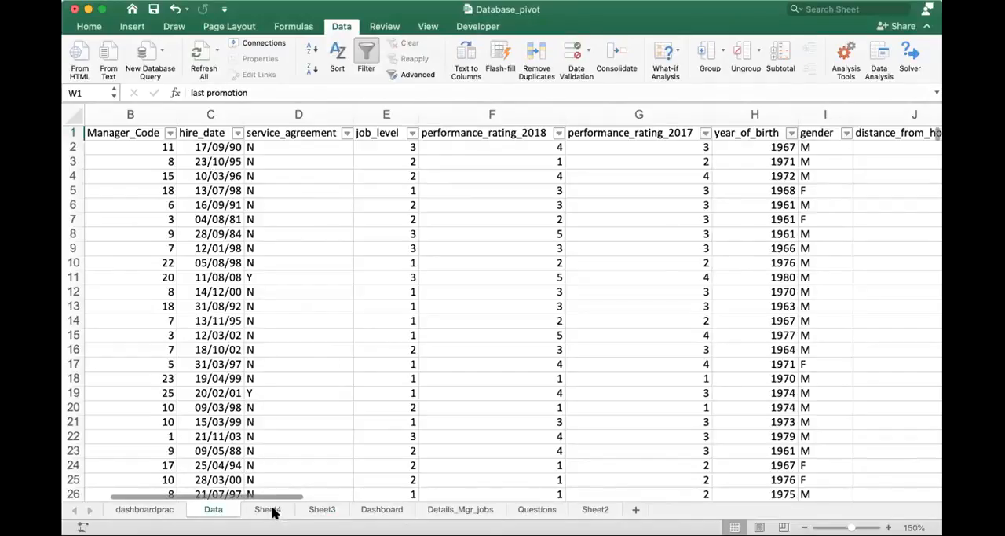
left_click(149, 511)
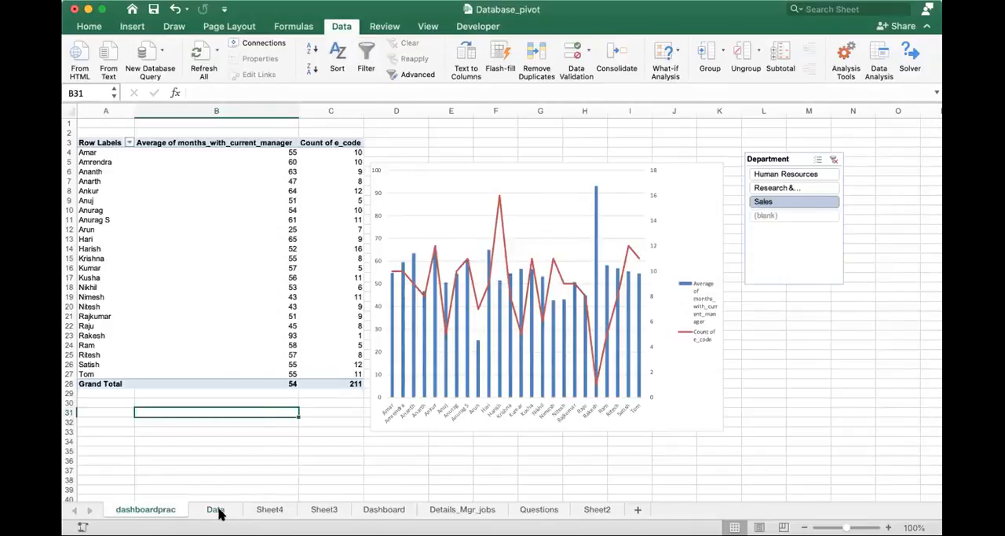
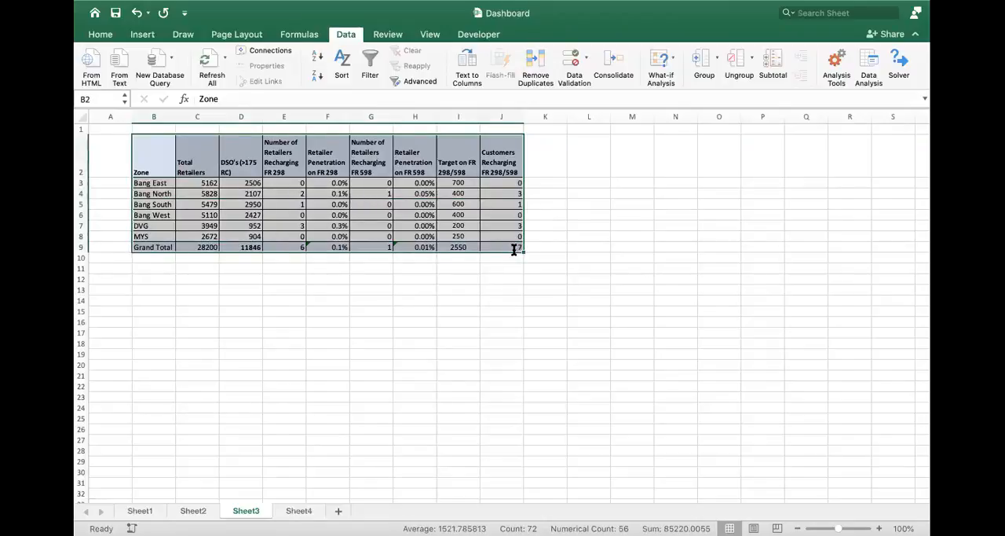
- Select the zone-wise retailer range B2:J9 on Sheet3 and remove its cell fill and borders
double_click(514, 248)
left_click(164, 164)
left_click_drag(433, 210, 464, 254)
key("Escape")
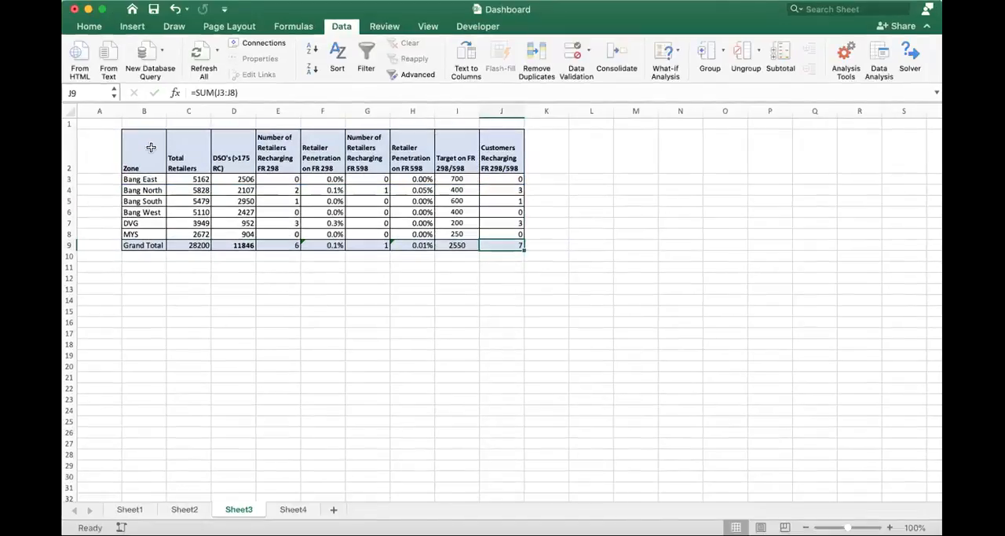
left_click_drag(157, 143, 493, 244)
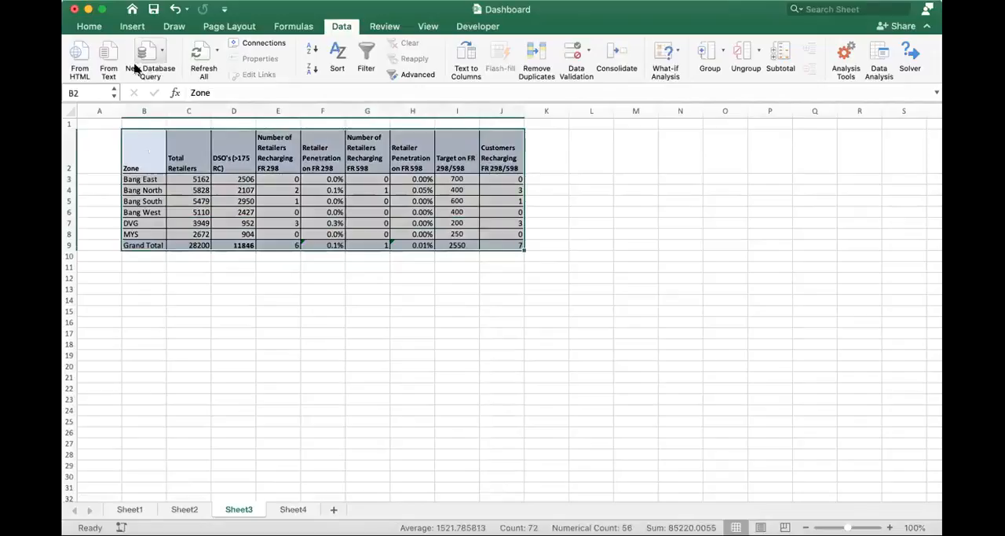
left_click(90, 26)
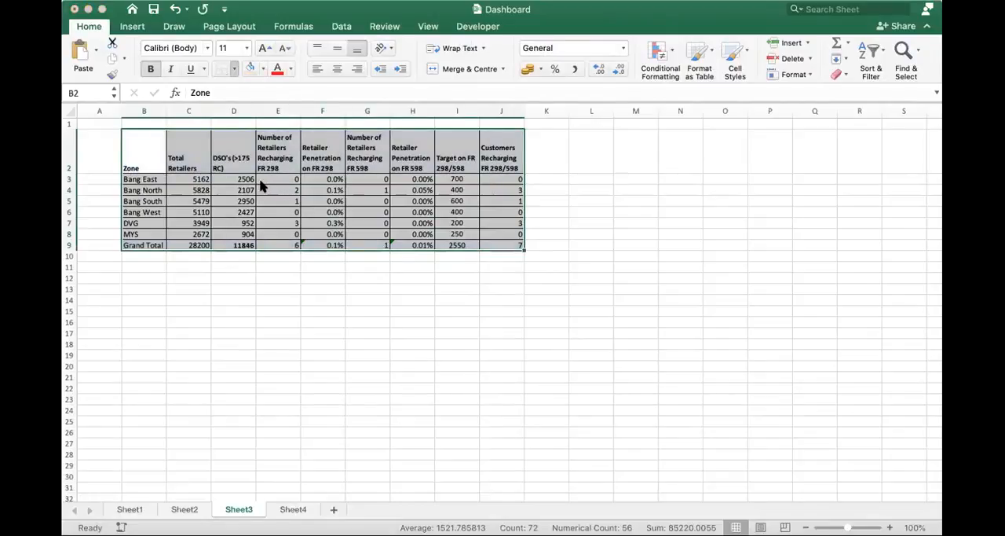
left_click(186, 309)
left_click_drag(144, 157, 489, 245)
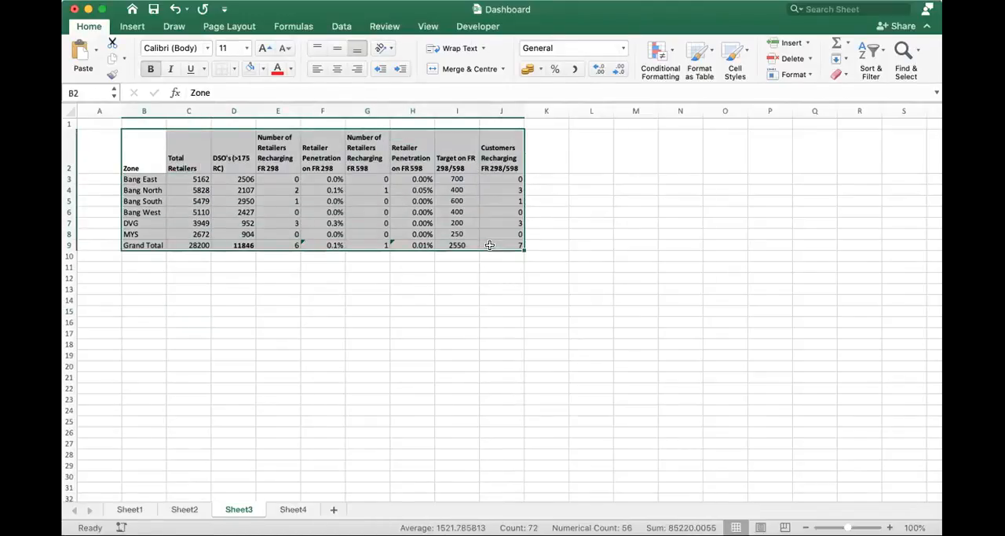
- Review the available Insert, Draw, Page Layout, Formulas, Data, Review, View and Developer commands
left_click(131, 29)
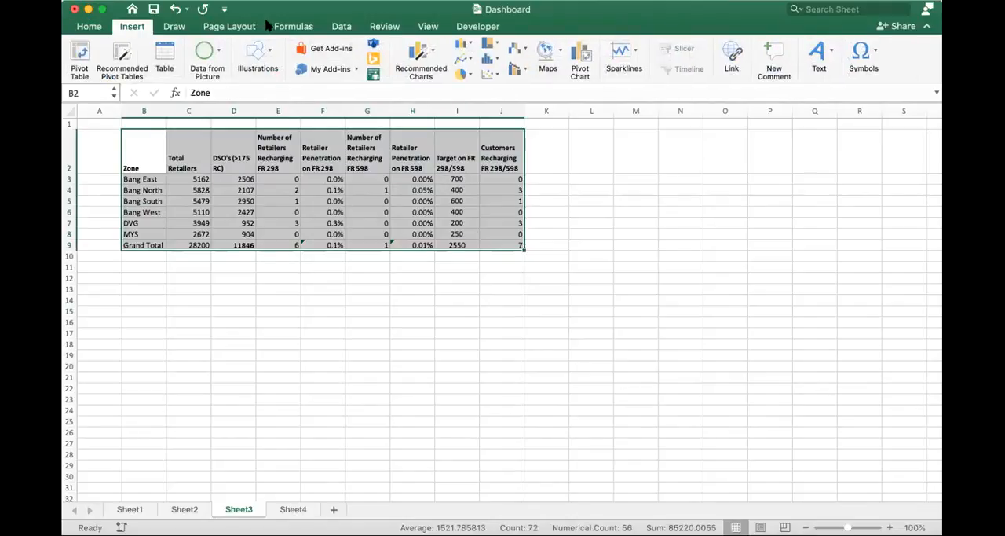
left_click(176, 28)
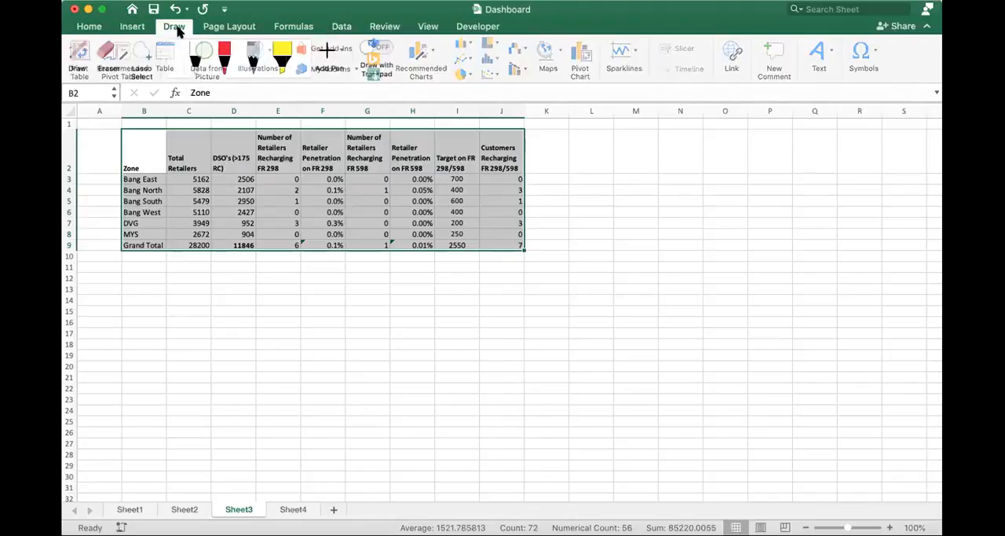
left_click(252, 31)
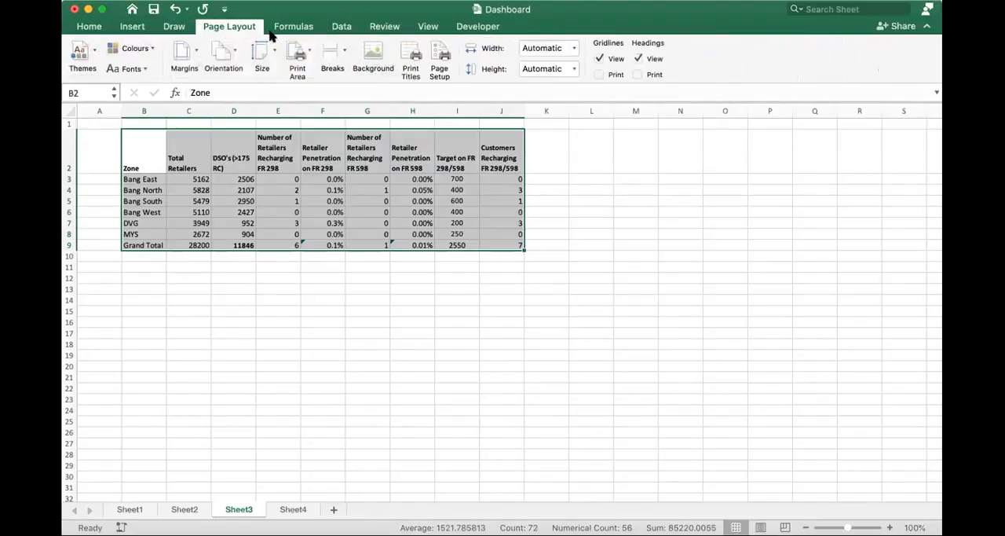
left_click(284, 31)
left_click(354, 29)
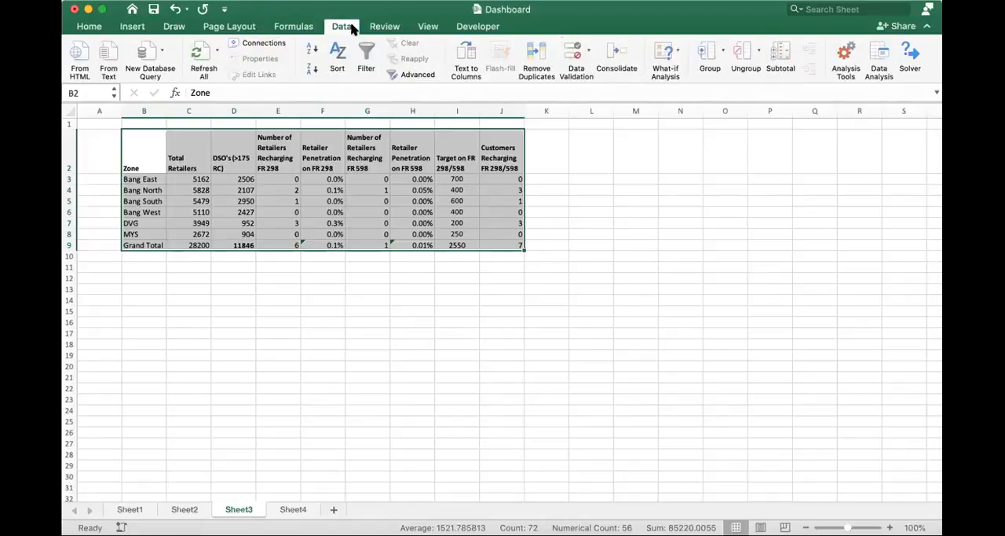
left_click(393, 28)
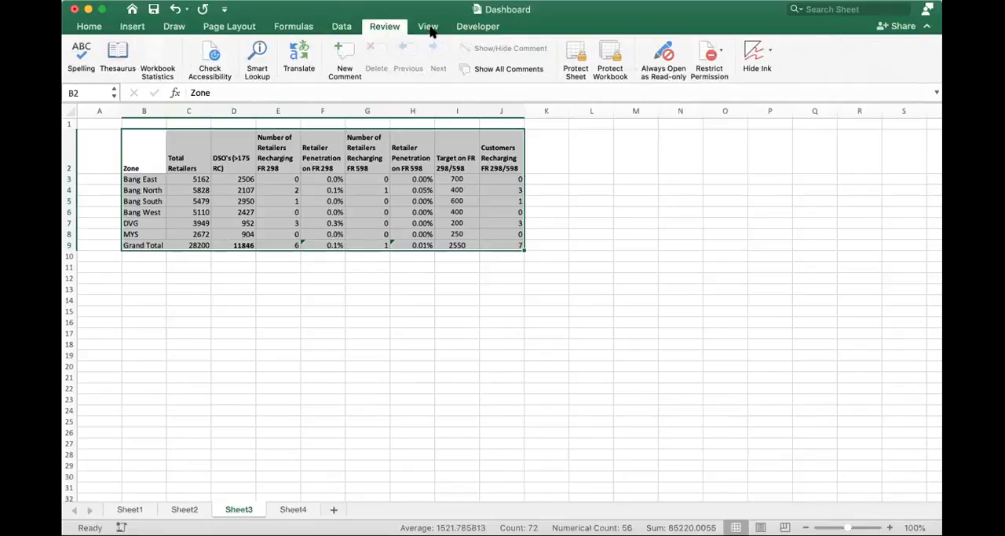
left_click(428, 28)
left_click(478, 29)
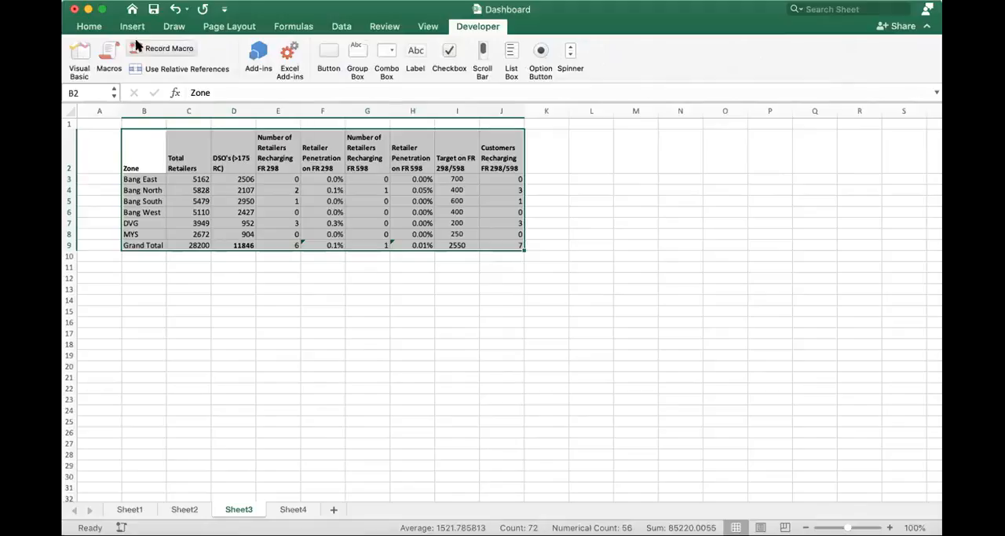
left_click(90, 26)
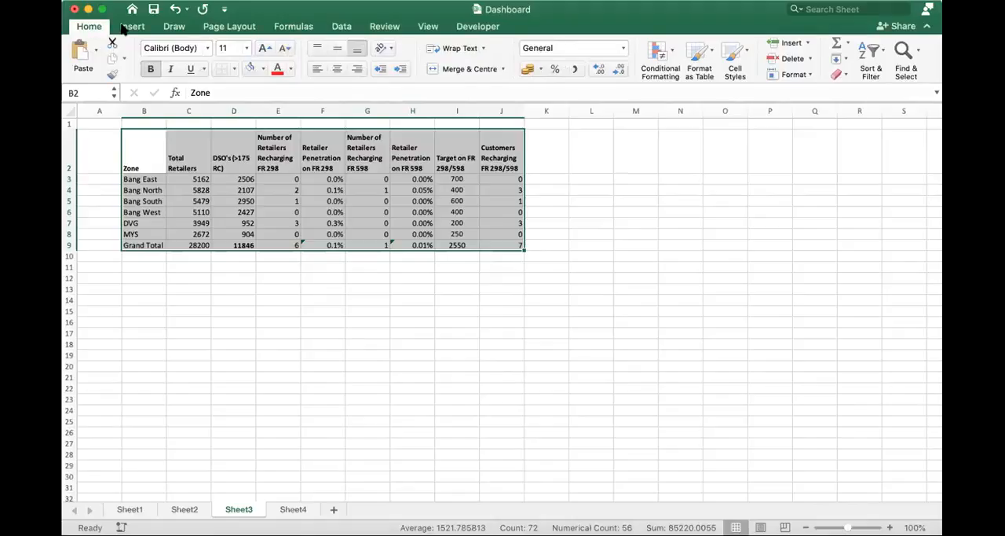
left_click(126, 27)
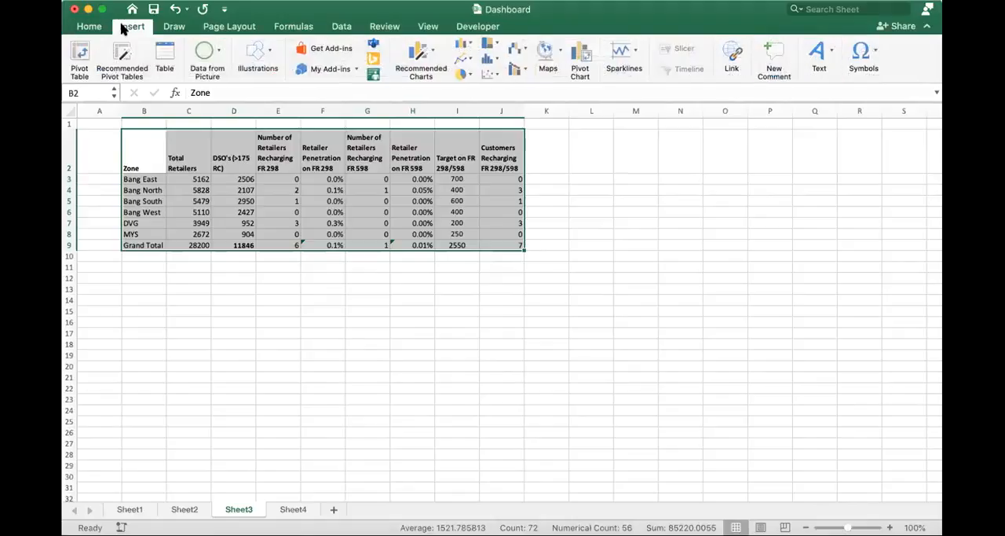
left_click(155, 55)
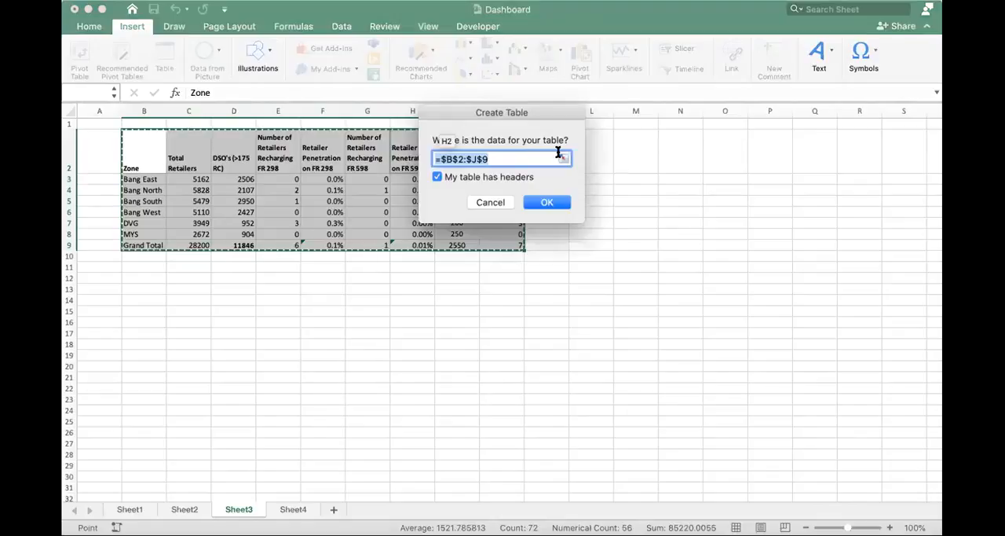
left_click(135, 28)
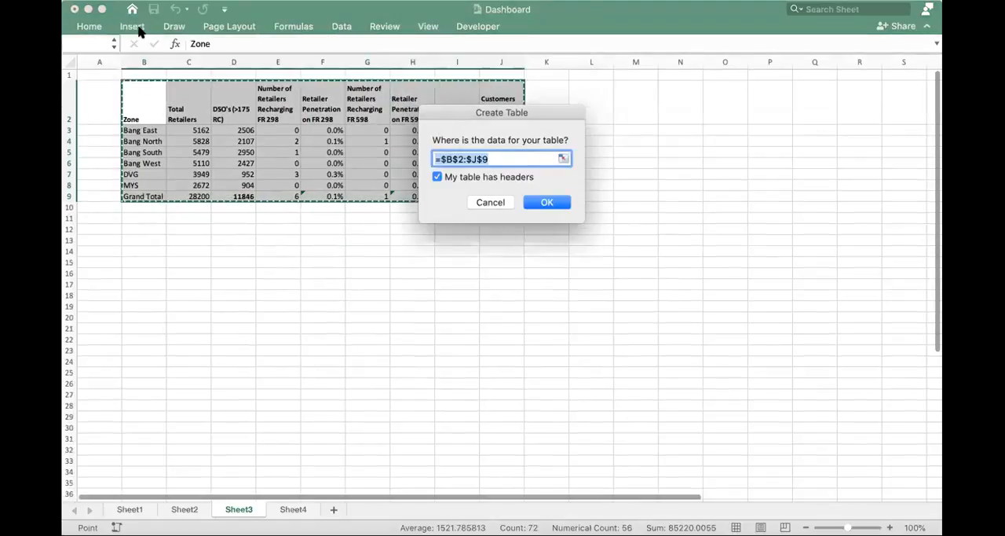
left_click(139, 30)
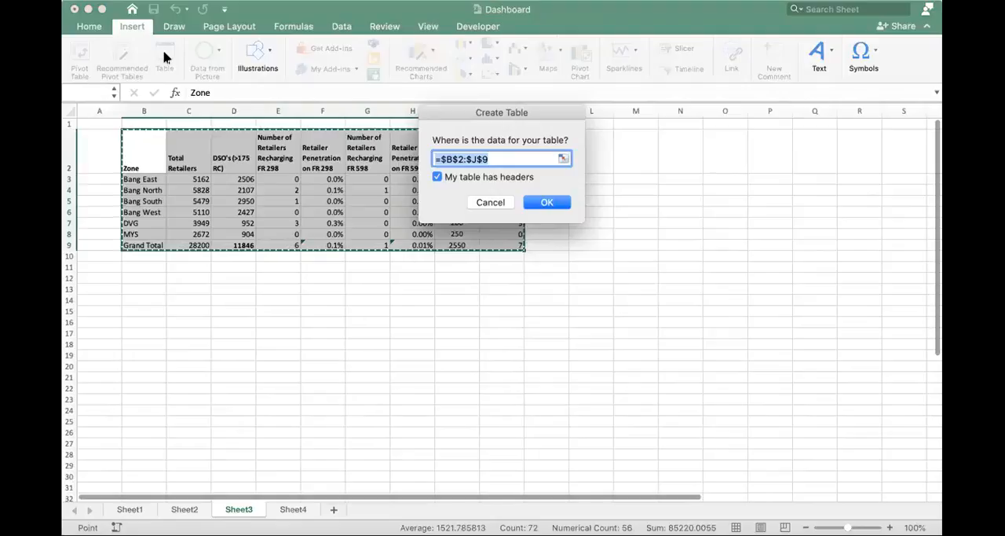
left_click(490, 202)
left_click(135, 156)
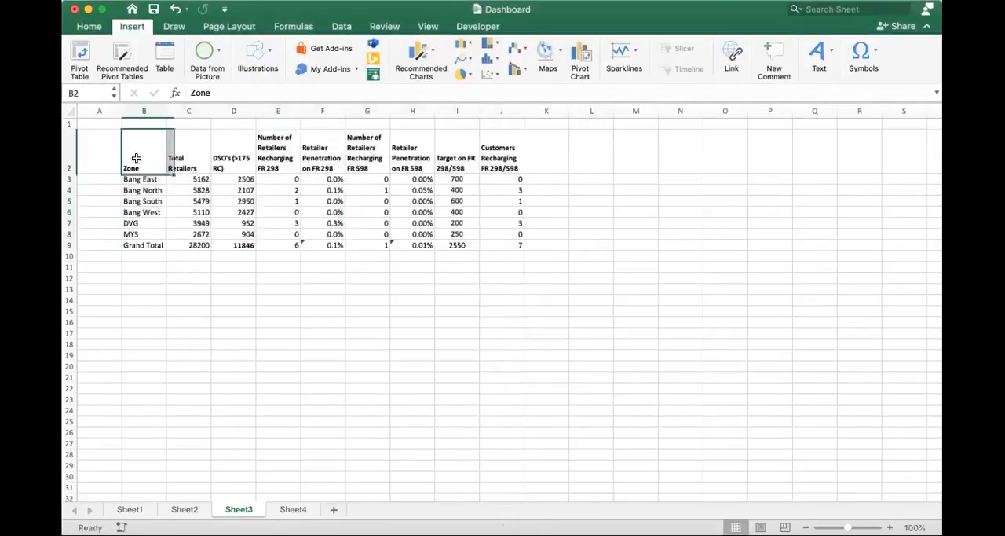
left_click(164, 52)
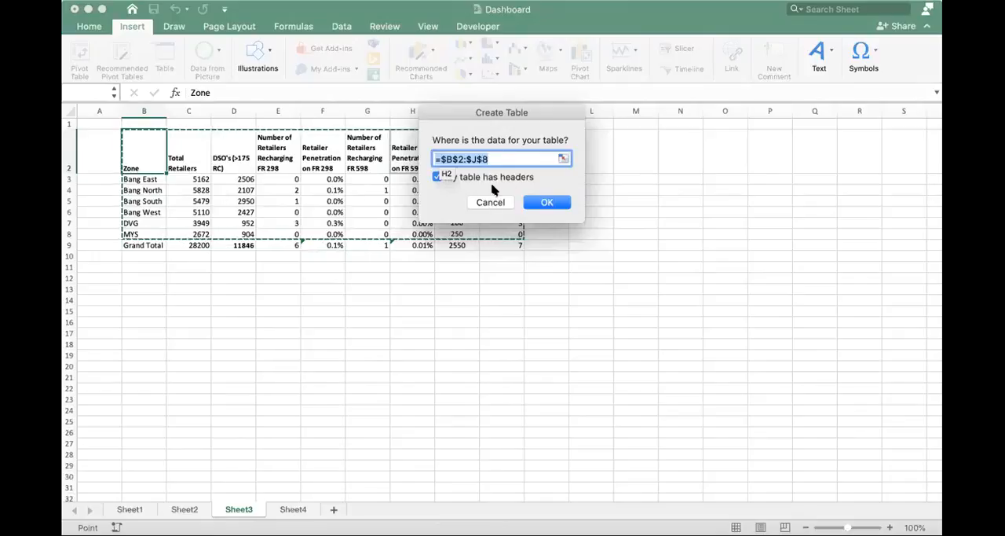
left_click(492, 203)
- Convert the range B2:J9 into a table with headers
left_click_drag(144, 144, 514, 245)
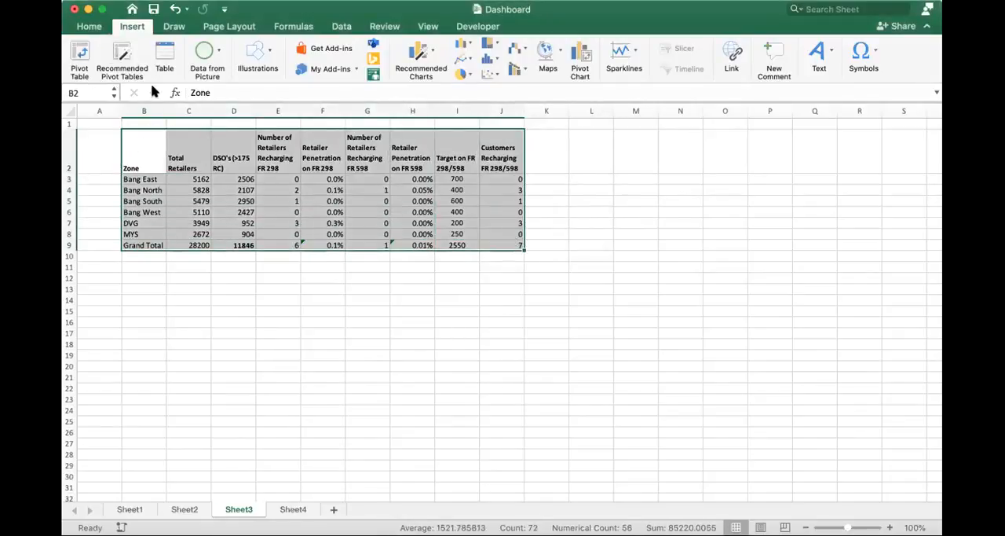
left_click(164, 56)
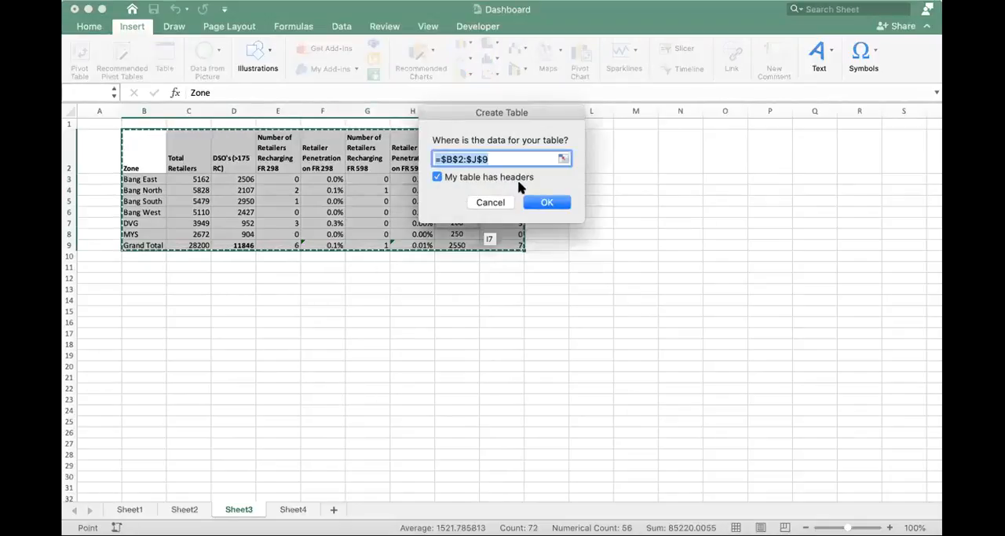
left_click(544, 203)
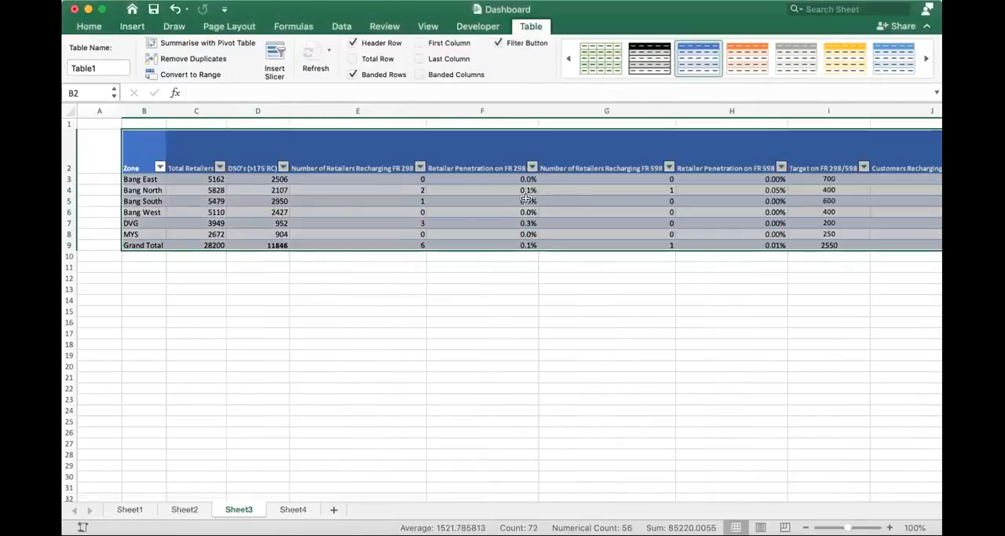
- Narrow columns E and F so their headers wrap, and increase the height of header row 2
left_click_drag(425, 111, 346, 120)
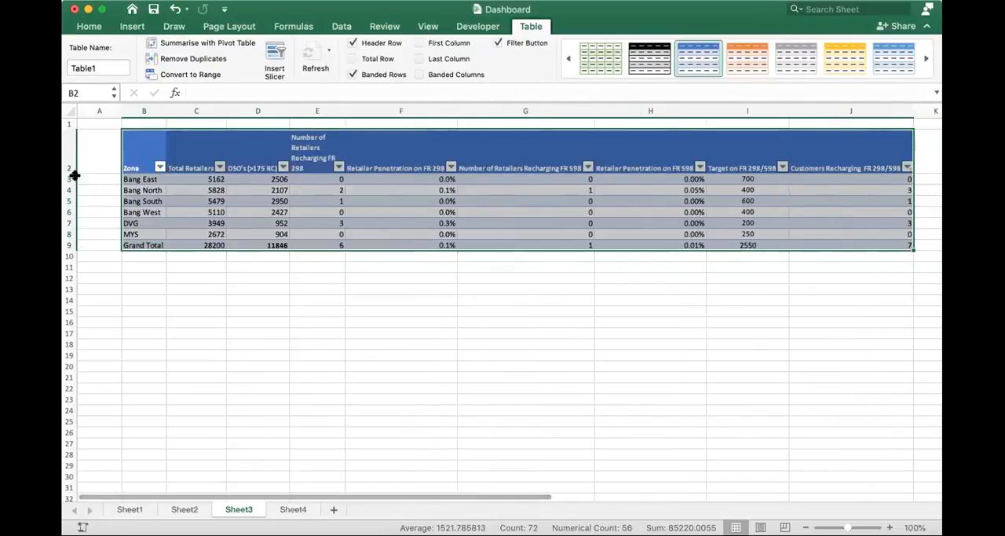
left_click_drag(73, 174, 79, 210)
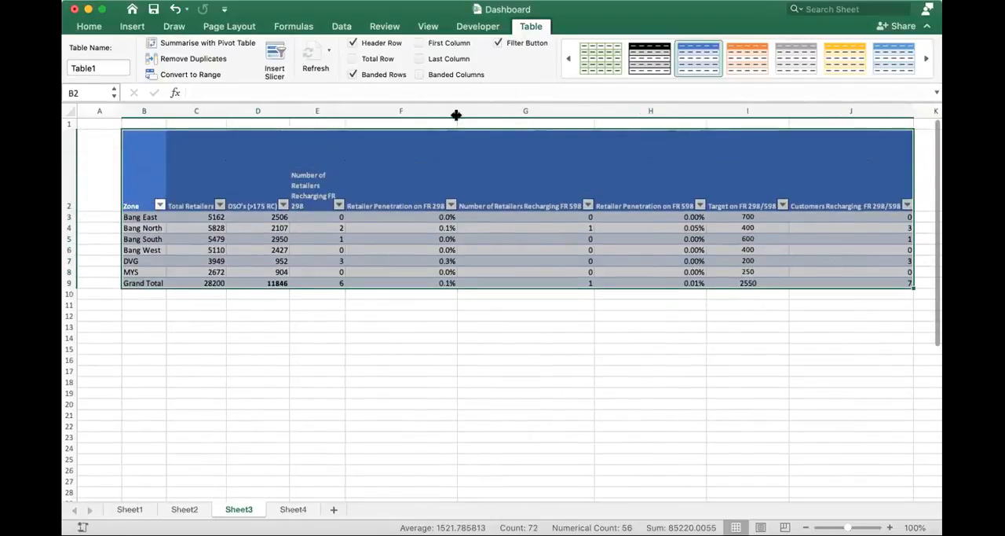
left_click(397, 111)
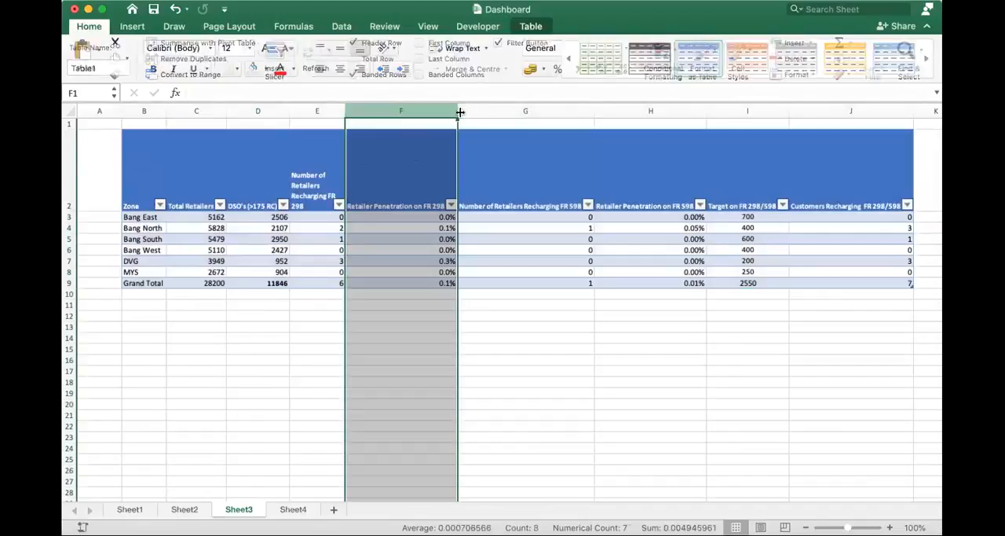
left_click(464, 112)
left_click_drag(456, 107, 410, 111)
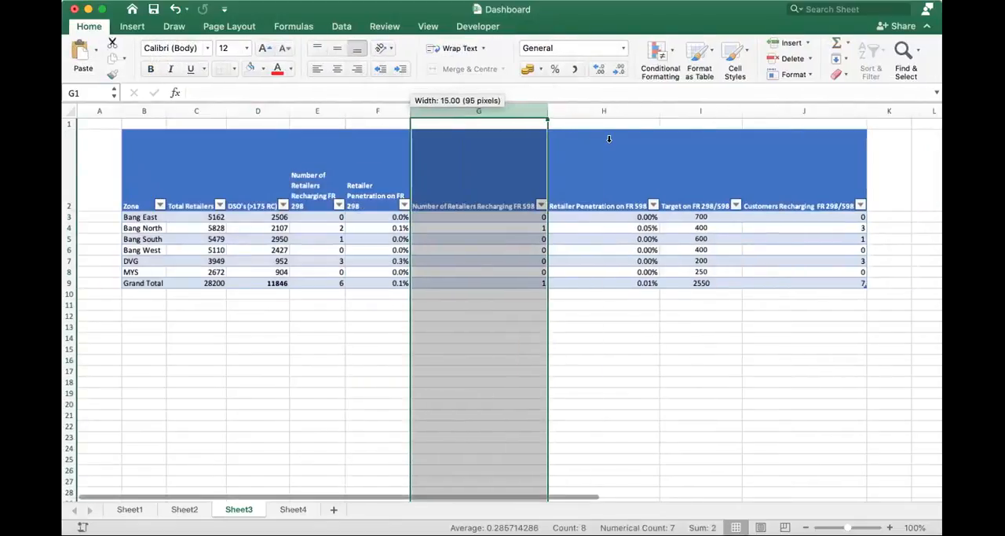
left_click(590, 197)
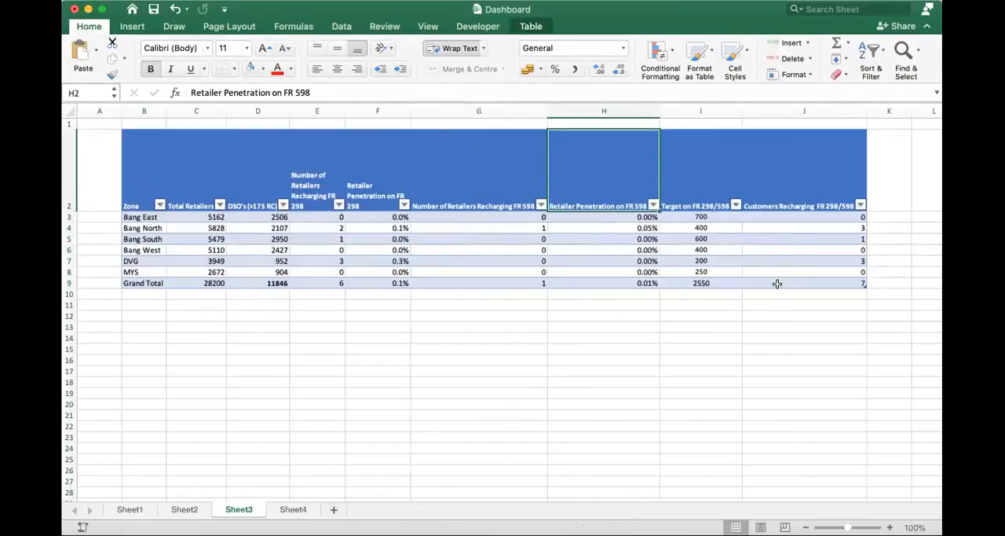
- Delete the Grand Total row from the table
left_click(71, 282)
left_click(72, 313)
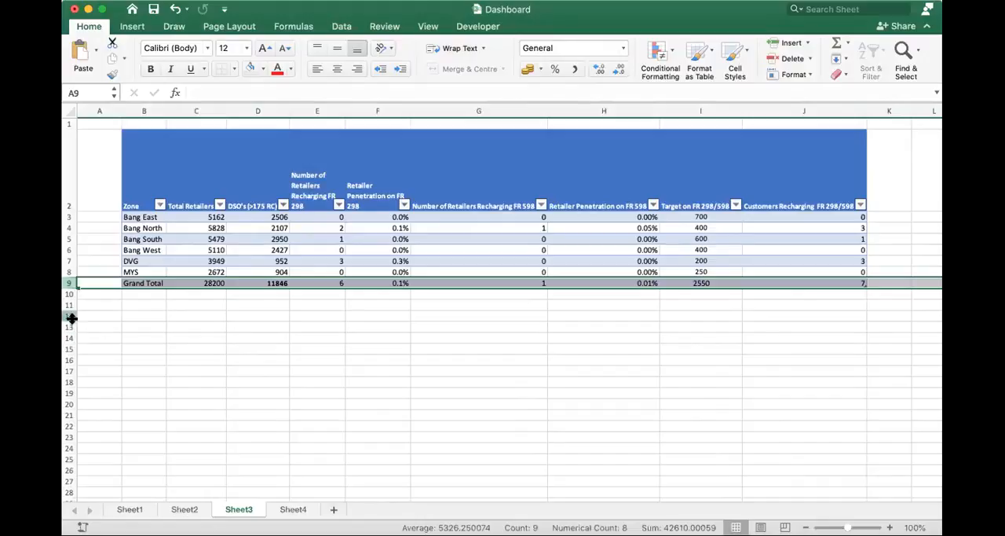
right_click(68, 282)
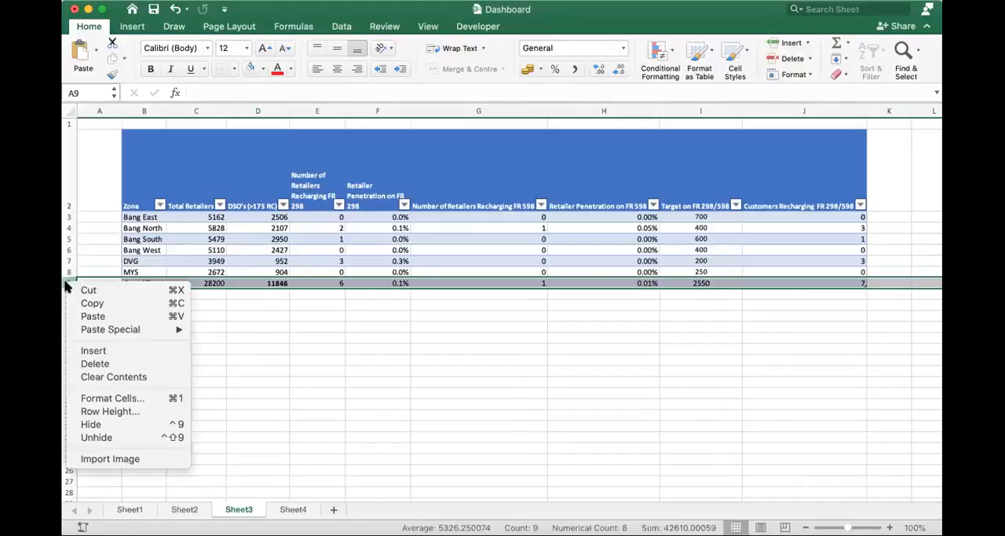
left_click(105, 364)
- Add a NewZone row below MYS with 2123 total retailers, 890 DSO's and 9 retailers recharging FR 298
left_click(157, 284)
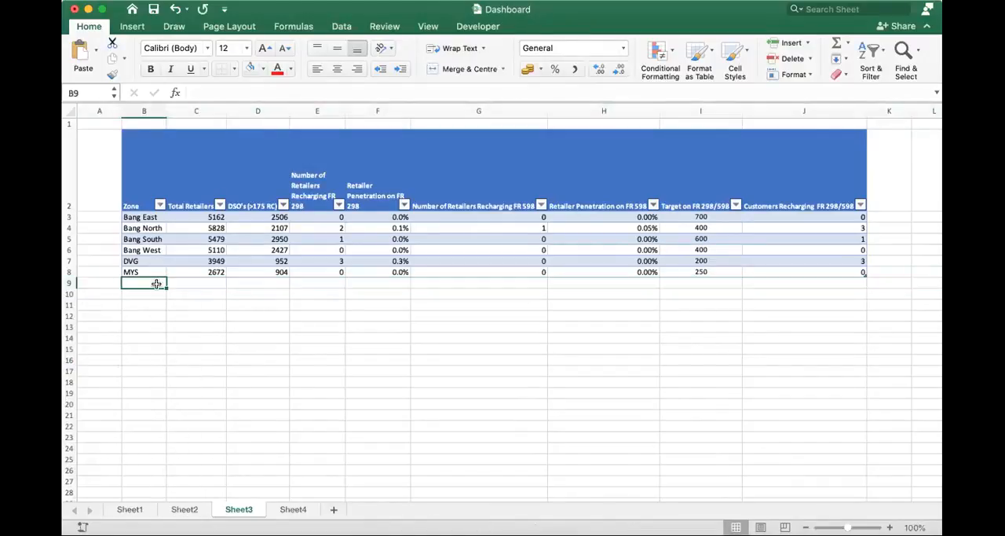
type("New")
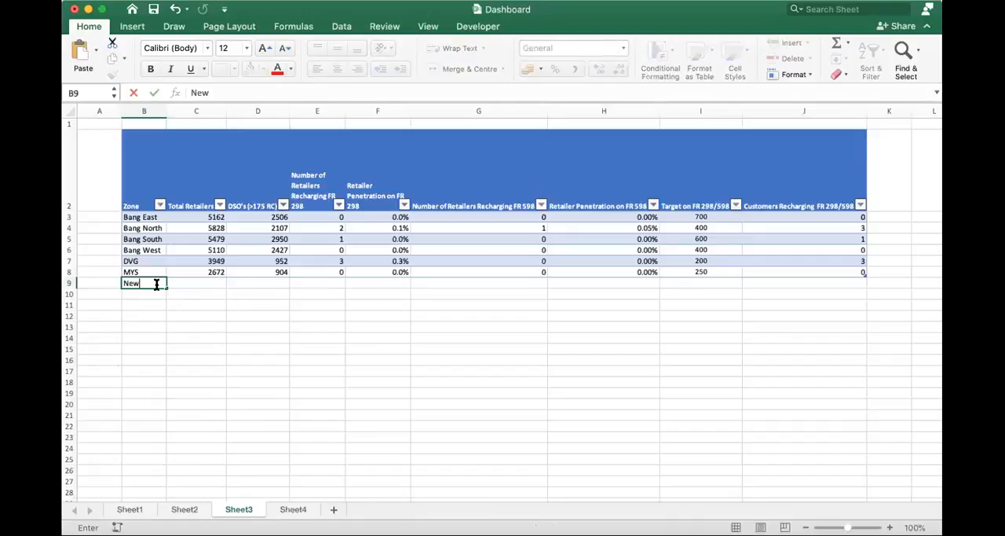
type("Zone")
key("Tab")
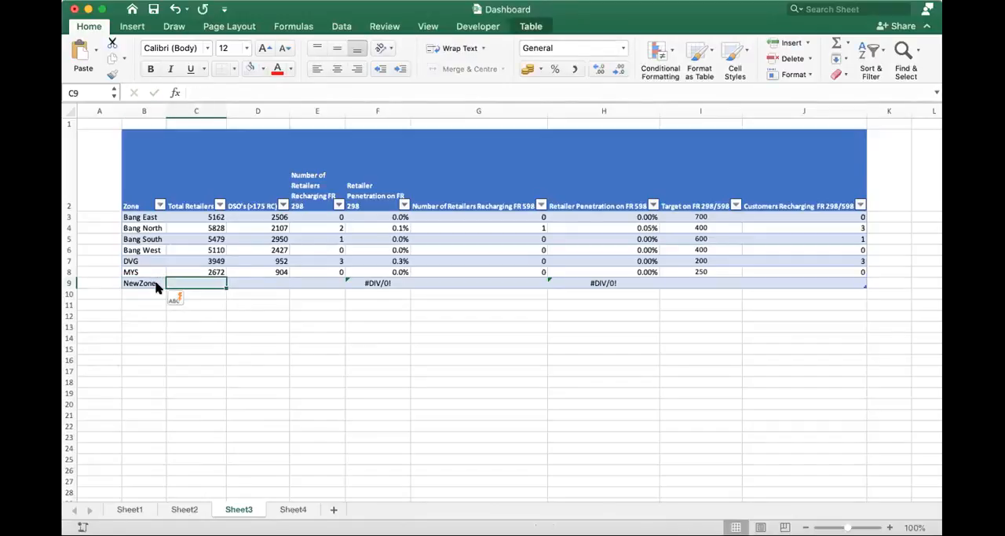
type("2123")
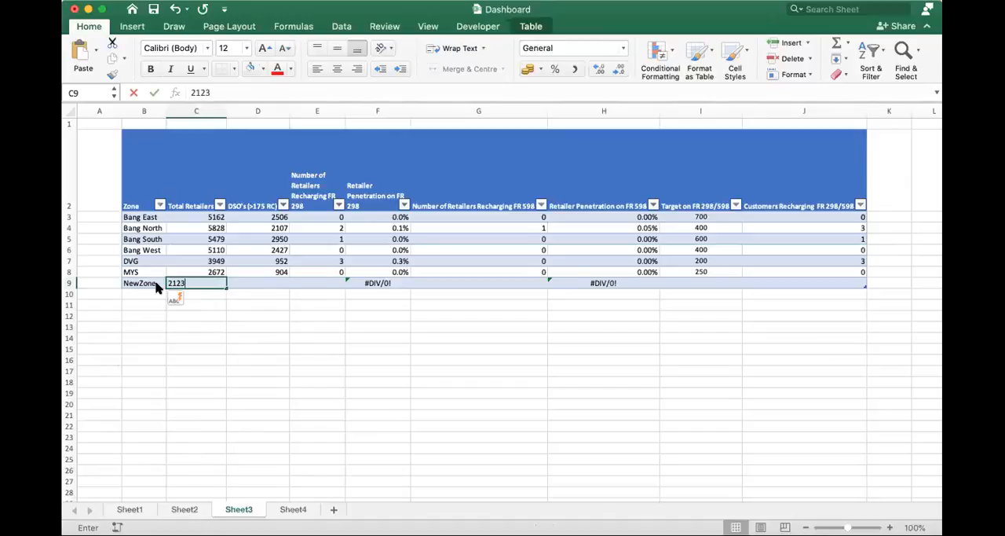
key("Tab")
type("890")
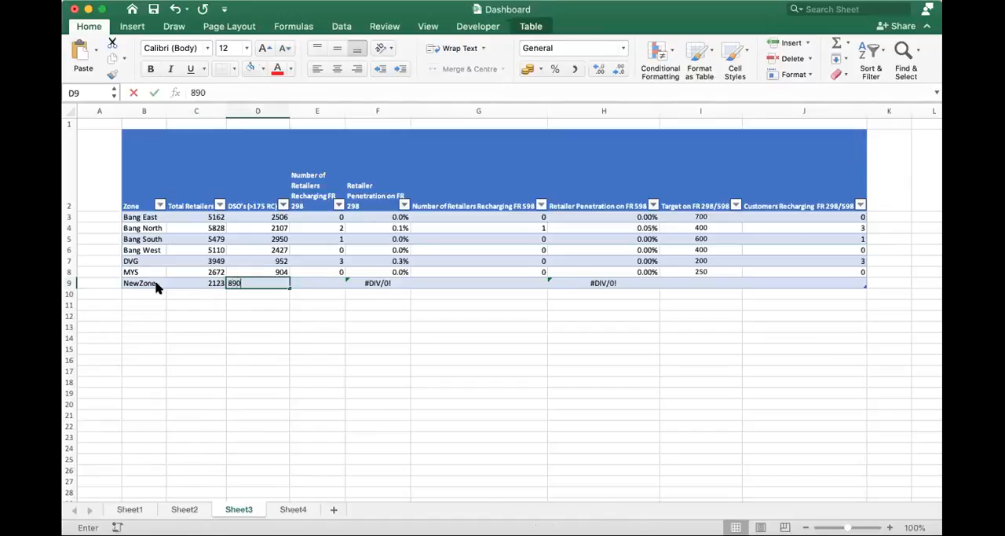
key("Tab")
type("9")
key("Return")
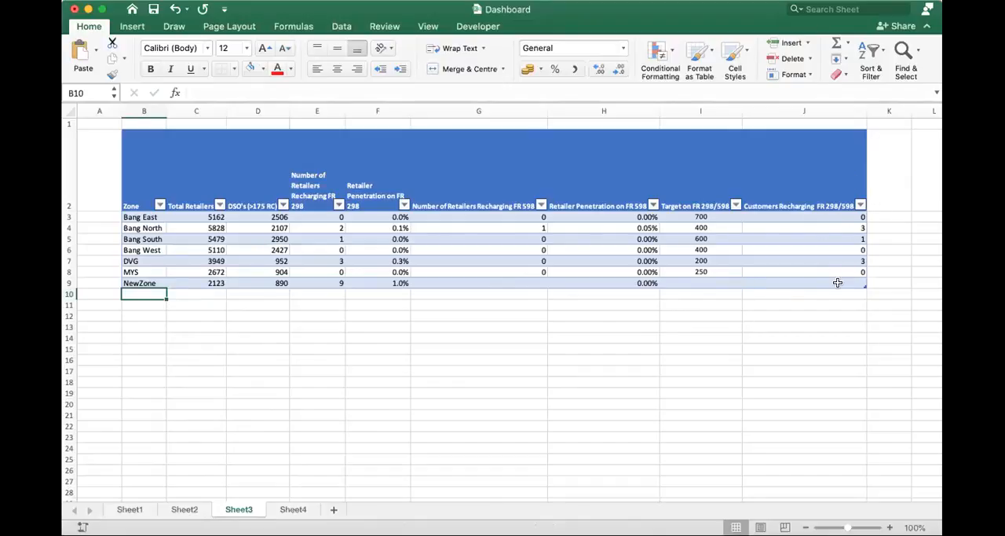
- Add a new column headed DSO/Total Retailers in K2, directly beside the table's last column
left_click(843, 218)
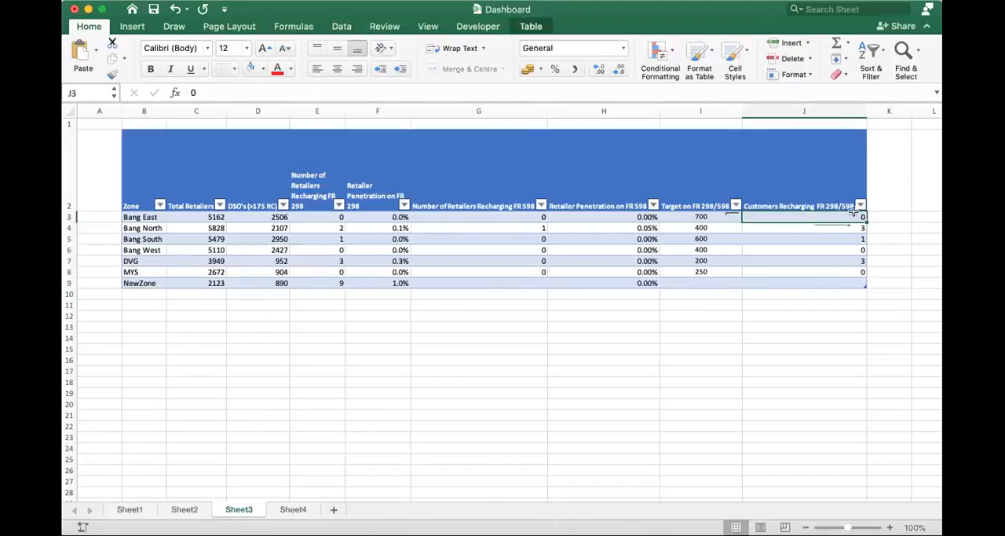
left_click(882, 174)
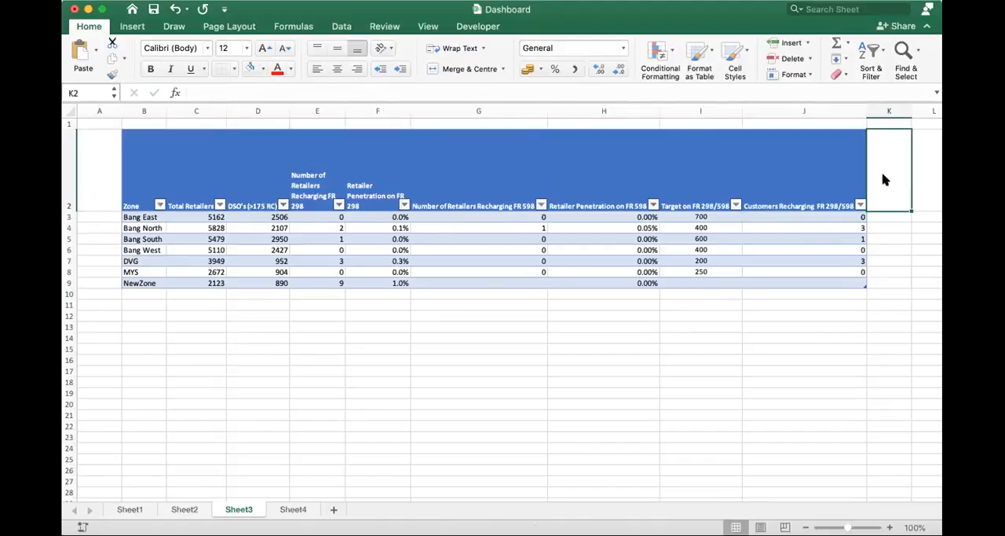
type("DSO/")
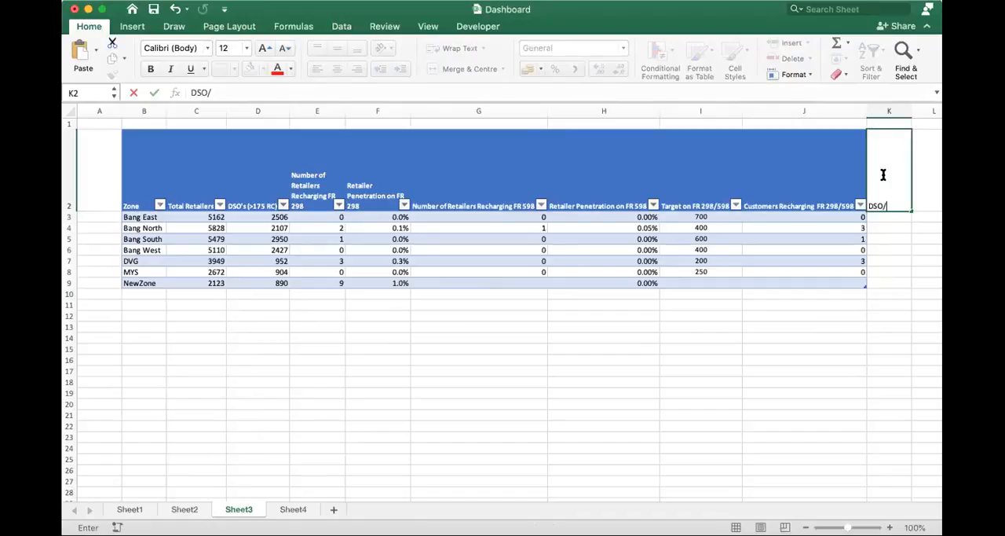
type("Total Retailers")
key("Return")
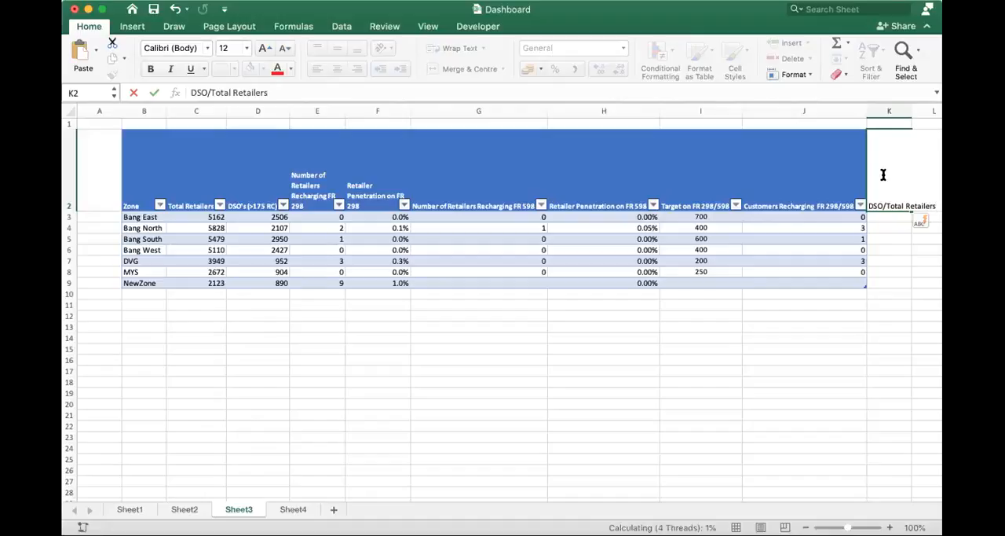
- Fill the DSO/Total Retailers column with a formula dividing each row's DSO's (>175 RC) by its Total Retailers
type("=")
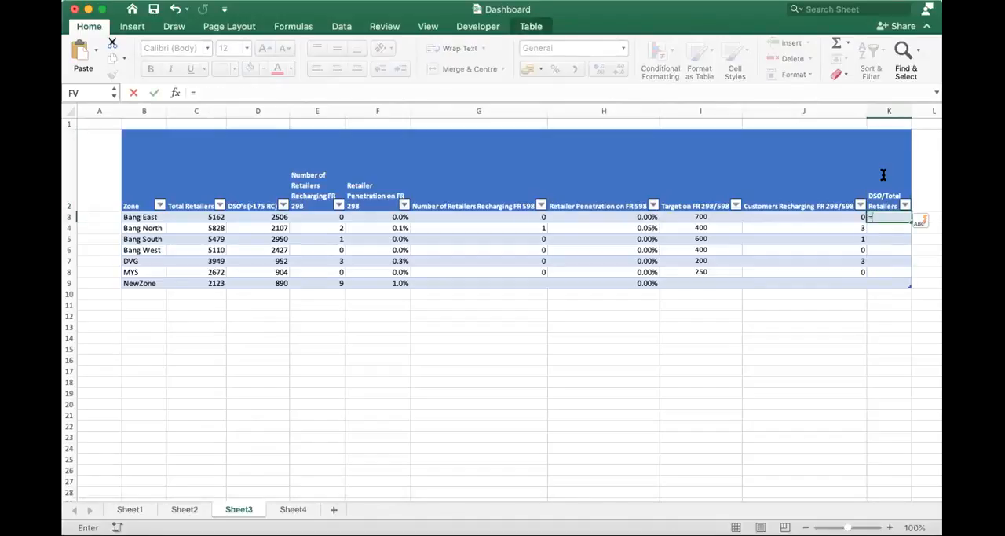
key("Left")
key("Left")
key("Left")
key("Left")
key("Left")
key("Left")
key("Left")
key("Left")
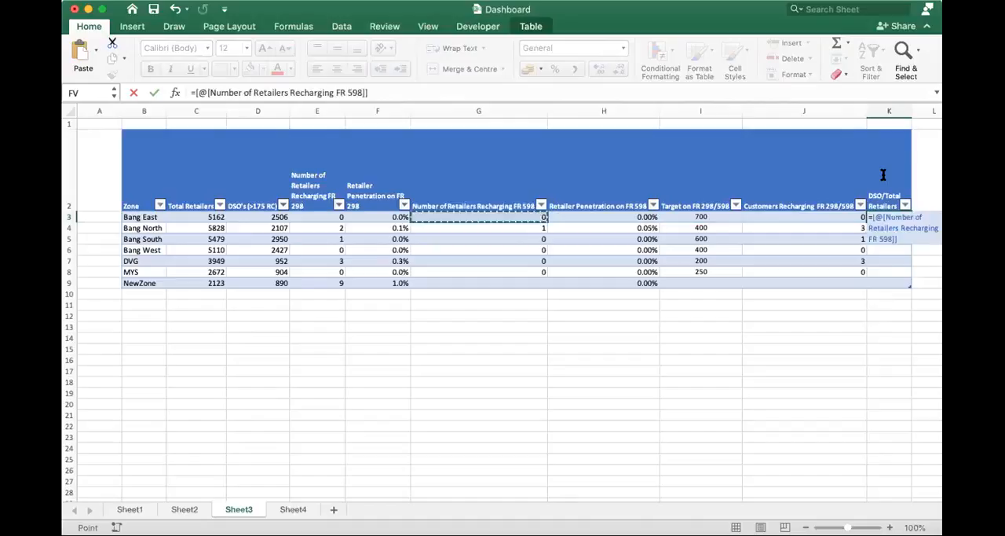
key("Right")
type("/")
key("Left")
key("Left")
key("Left")
key("Left")
key("Left")
key("Left")
key("Left")
key("Left")
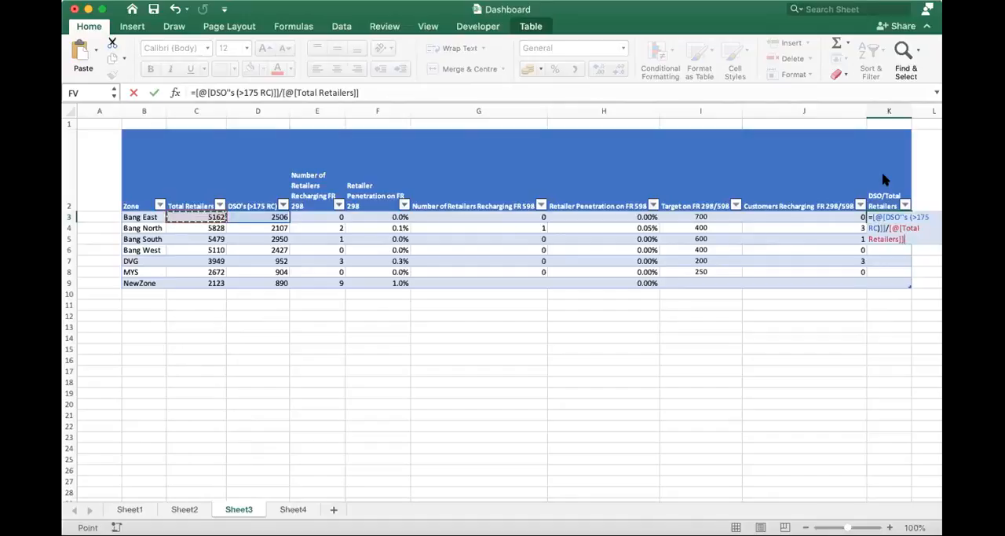
key("Return")
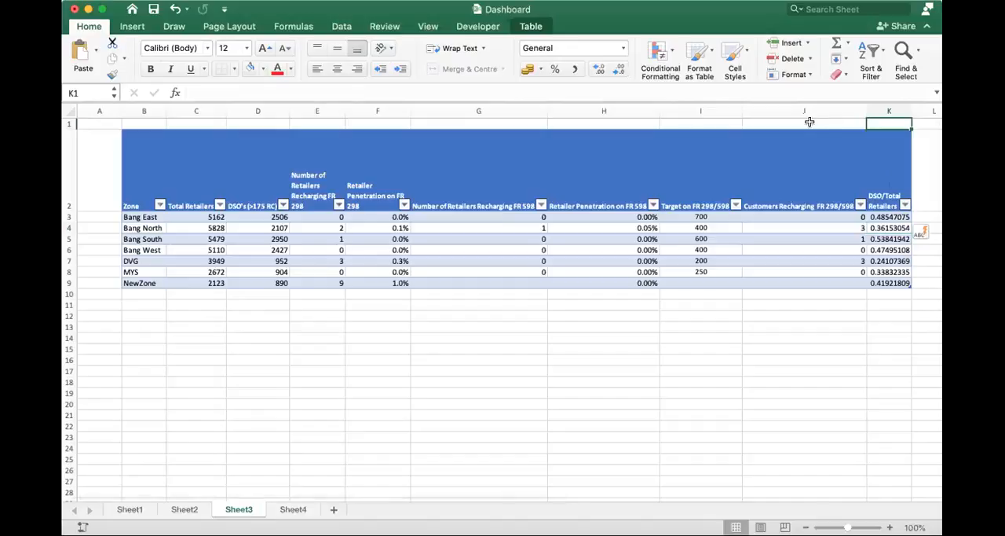
- Narrow column J so the Customers Recharging FR 298/598 header wraps
left_click(870, 123)
left_click_drag(863, 109, 789, 108)
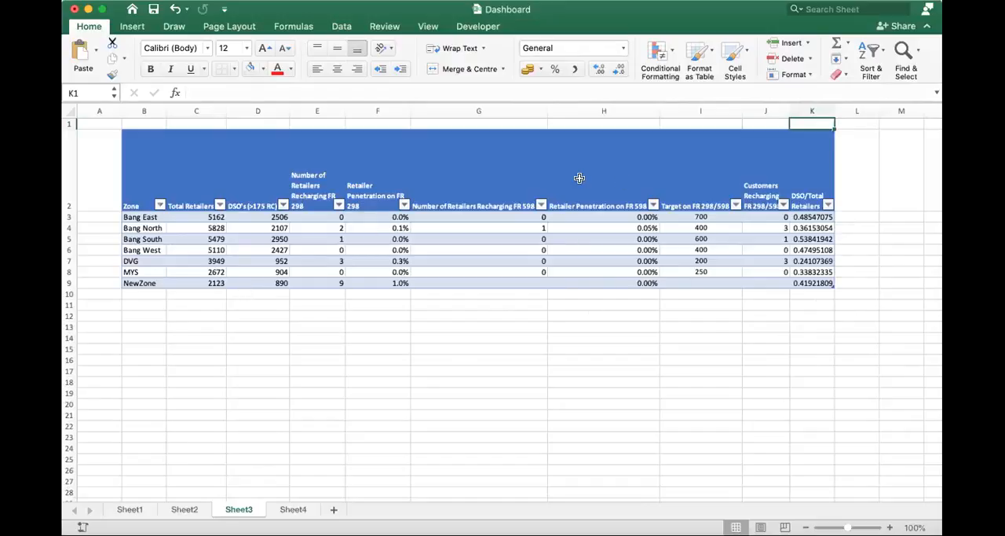
- Select the whole table B2:K9 and try a light blue gridded table style on it
left_click(161, 177)
left_click_drag(168, 178, 821, 284)
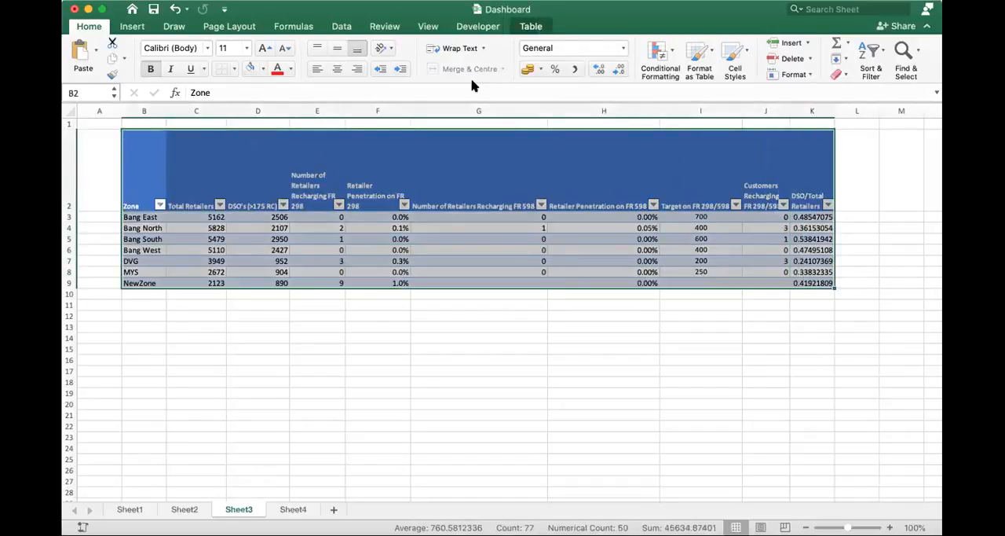
left_click(472, 26)
left_click(530, 26)
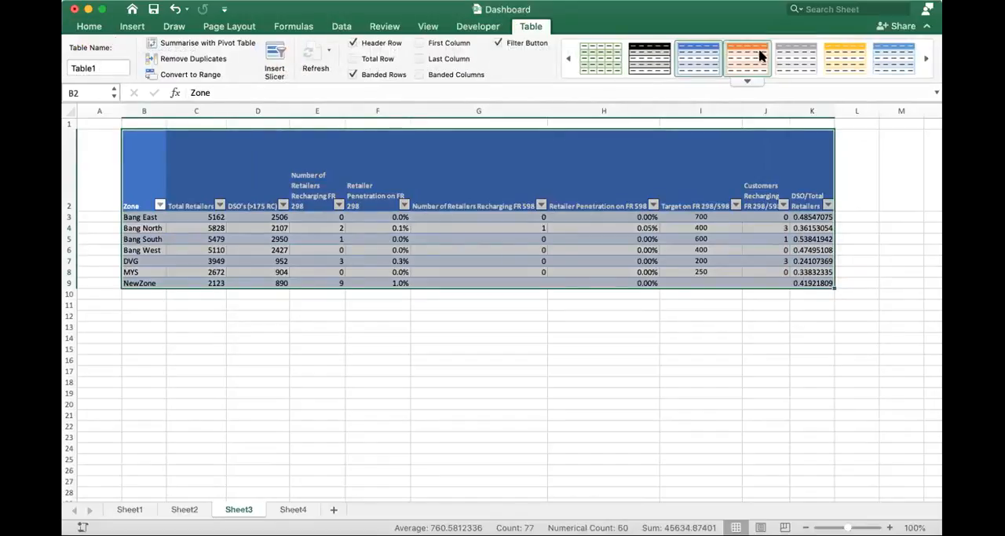
left_click(925, 57)
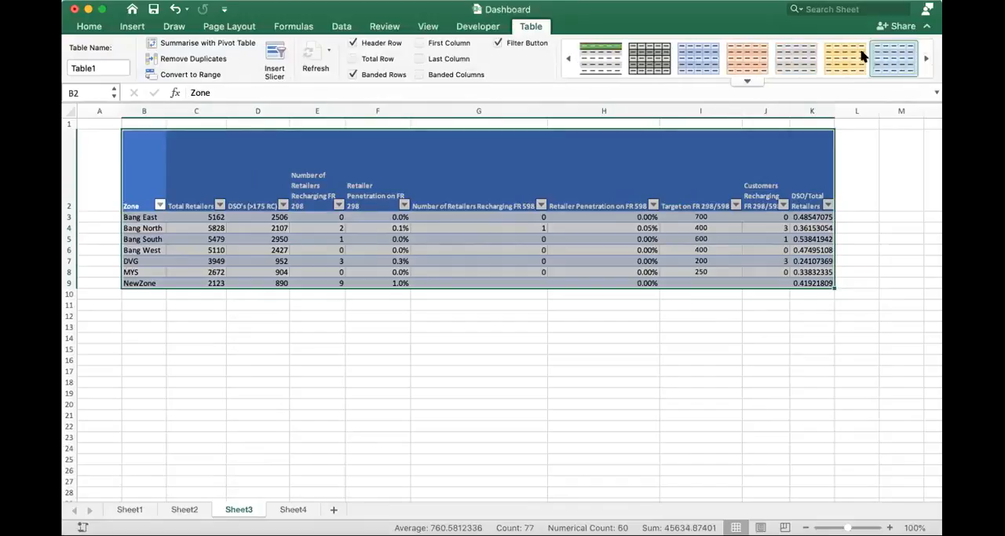
left_click(701, 53)
- Try further table styles with black, orange, yellow and green headers, ending on the dark grey one with a black header
left_click(924, 61)
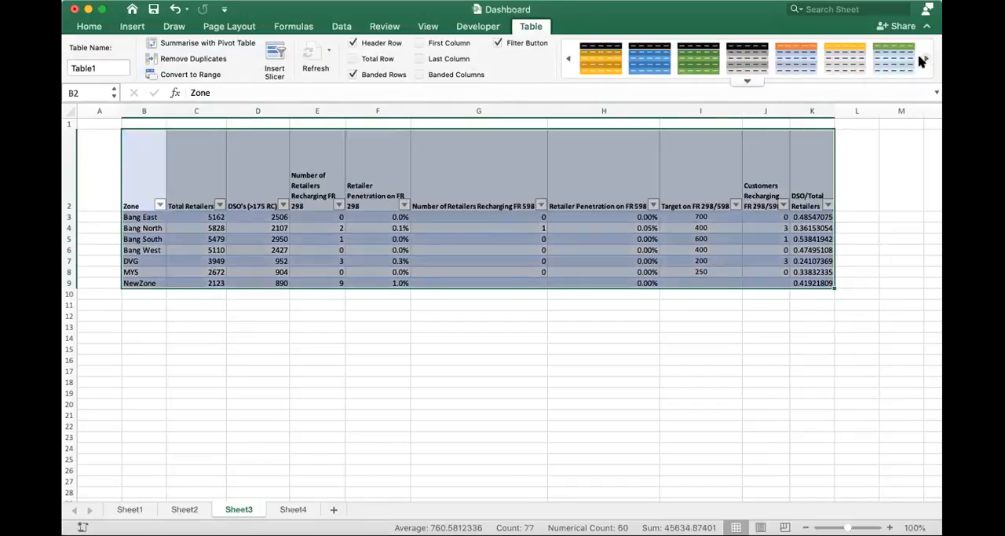
left_click(719, 61)
left_click(748, 63)
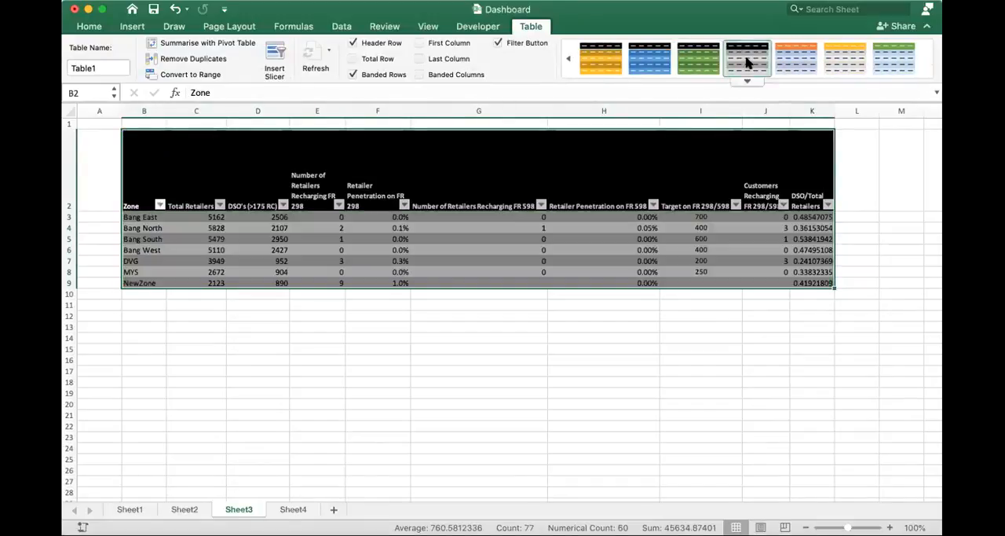
left_click(798, 62)
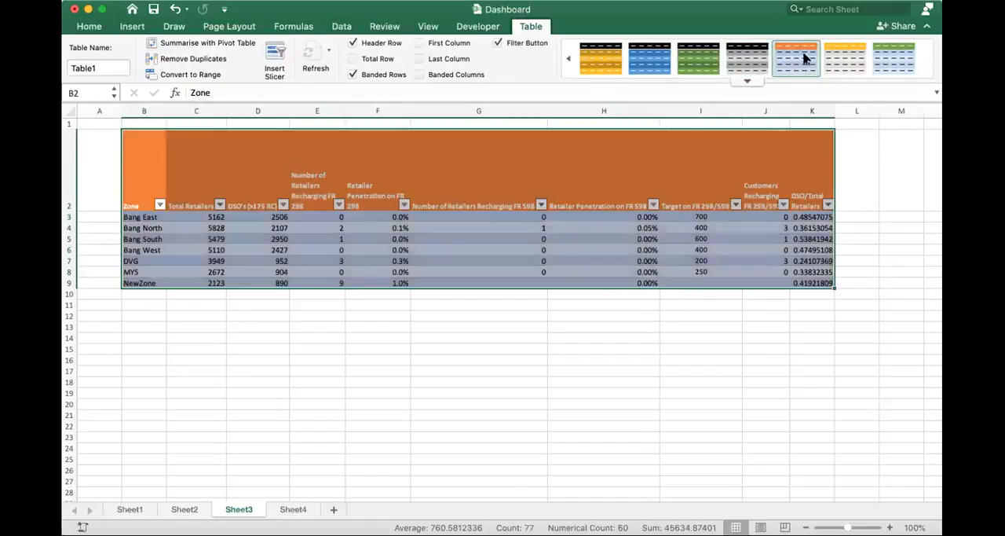
left_click(841, 56)
left_click(892, 63)
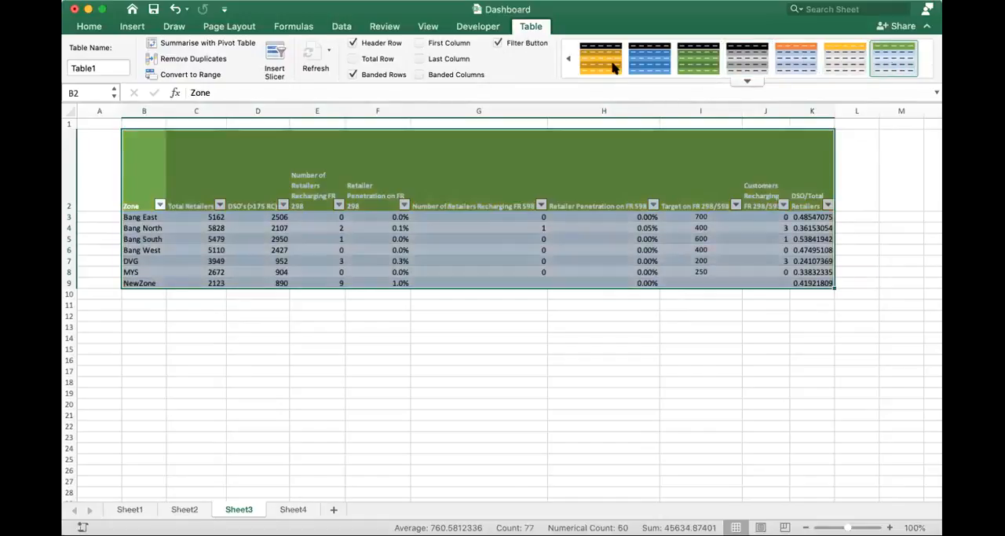
left_click(600, 61)
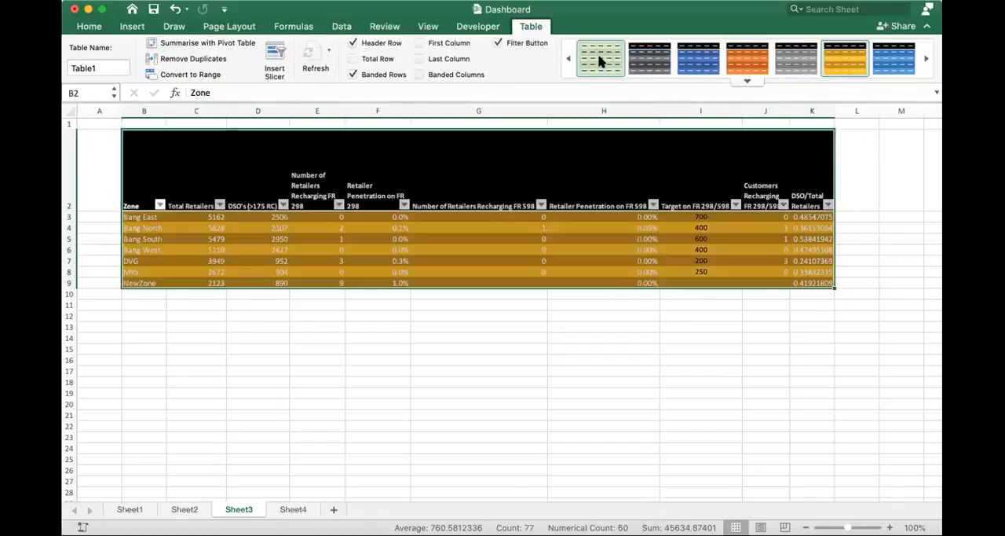
left_click(791, 65)
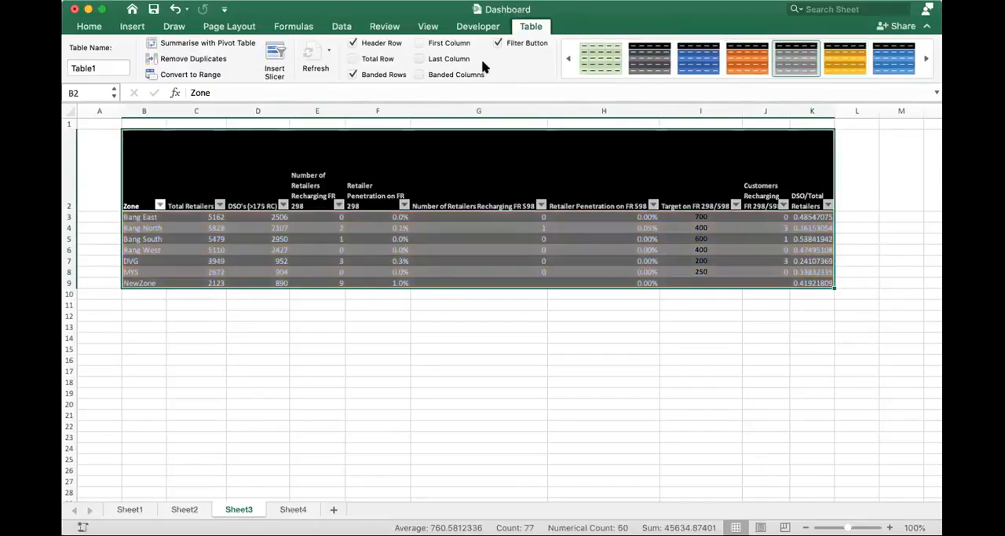
- Try the Header Row, First Column and Total Row options on the table, restoring each one
left_click(353, 43)
left_click(353, 43)
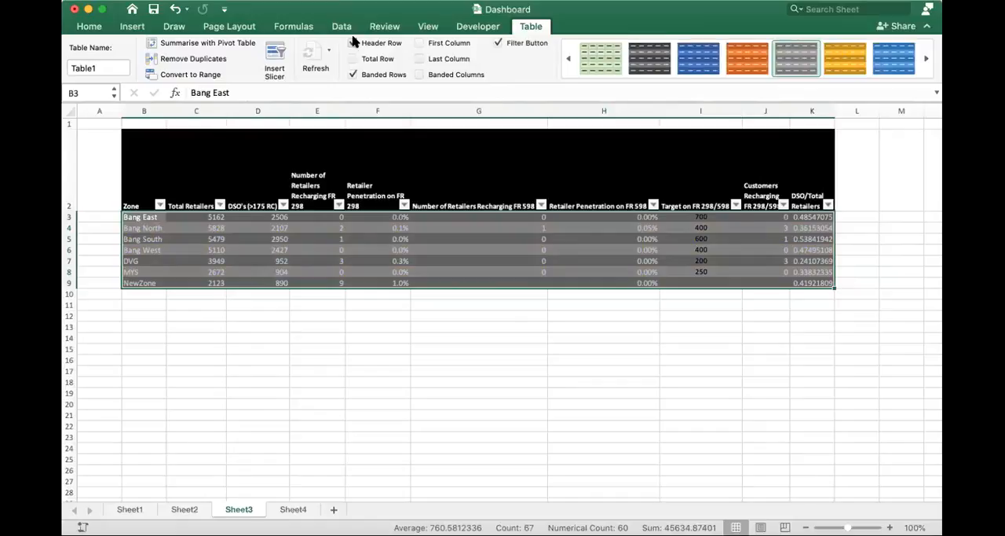
left_click(419, 44)
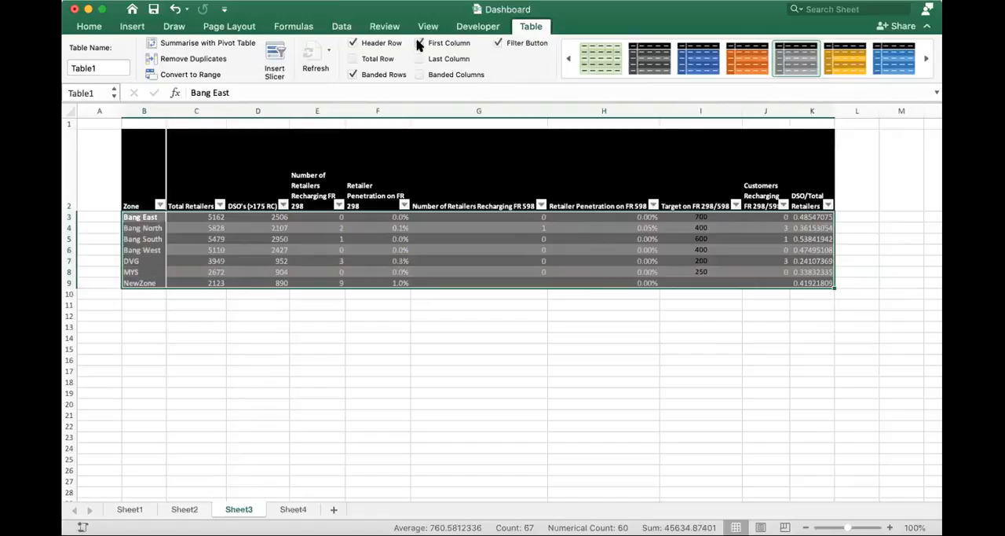
left_click(418, 44)
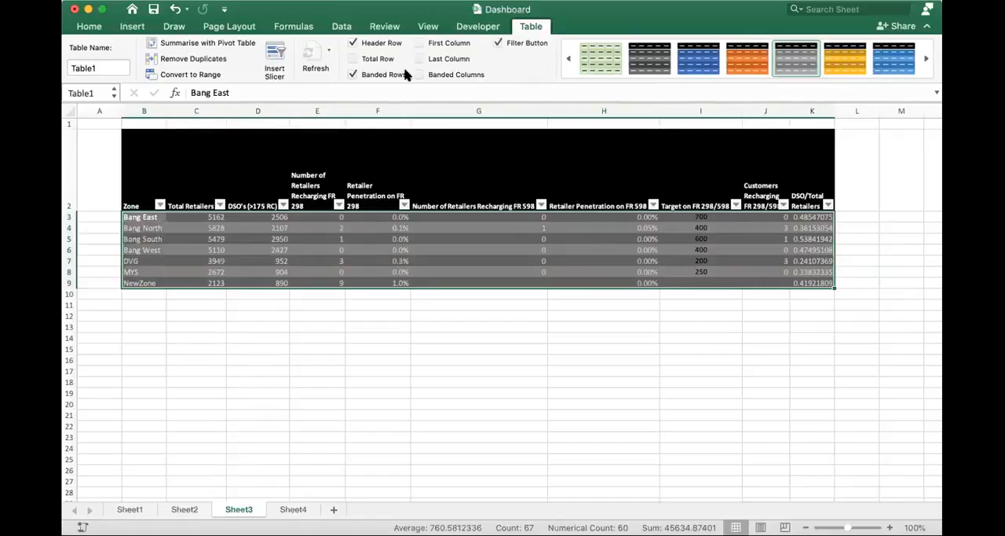
left_click(353, 59)
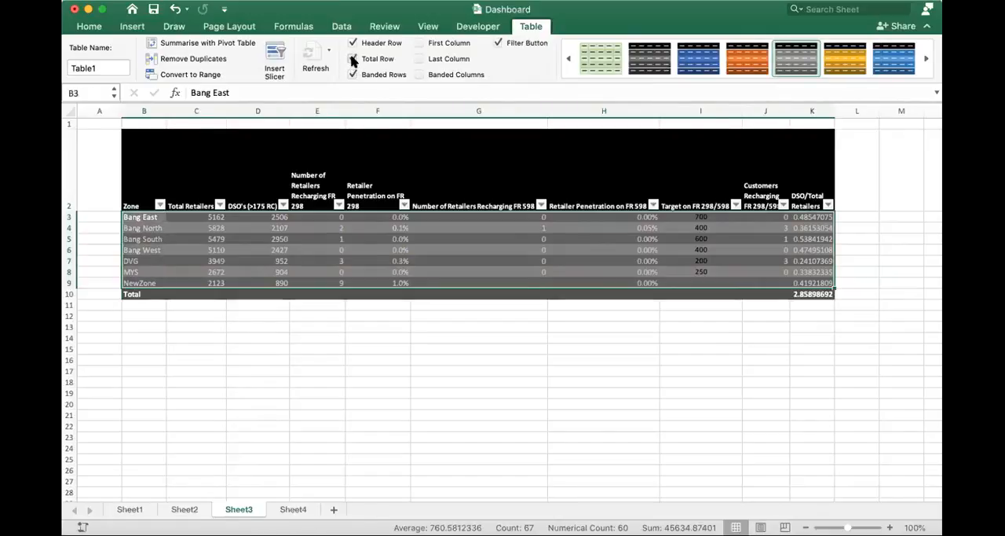
left_click(353, 59)
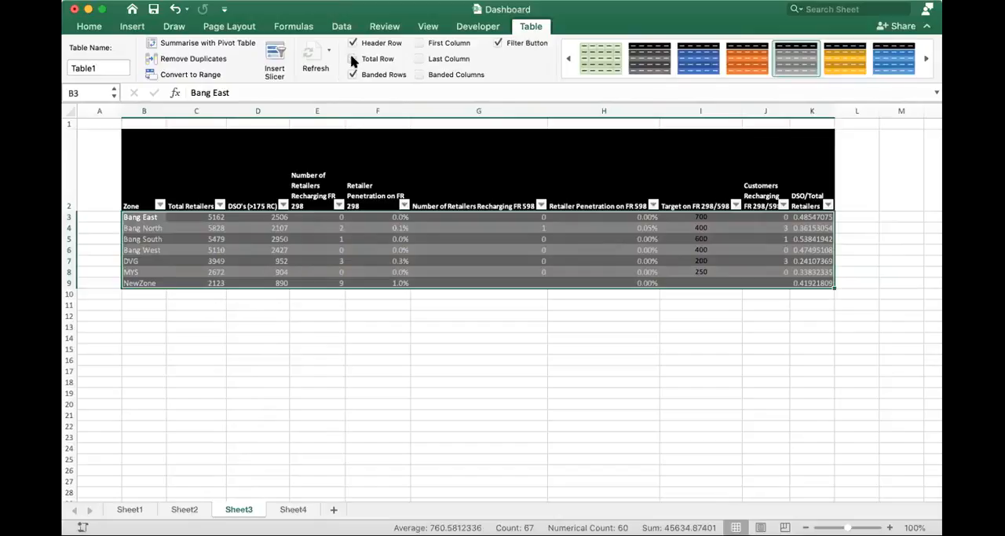
- Apply the plain uncoloured table style and try Banded Columns on and off
left_click(570, 57)
left_click(572, 57)
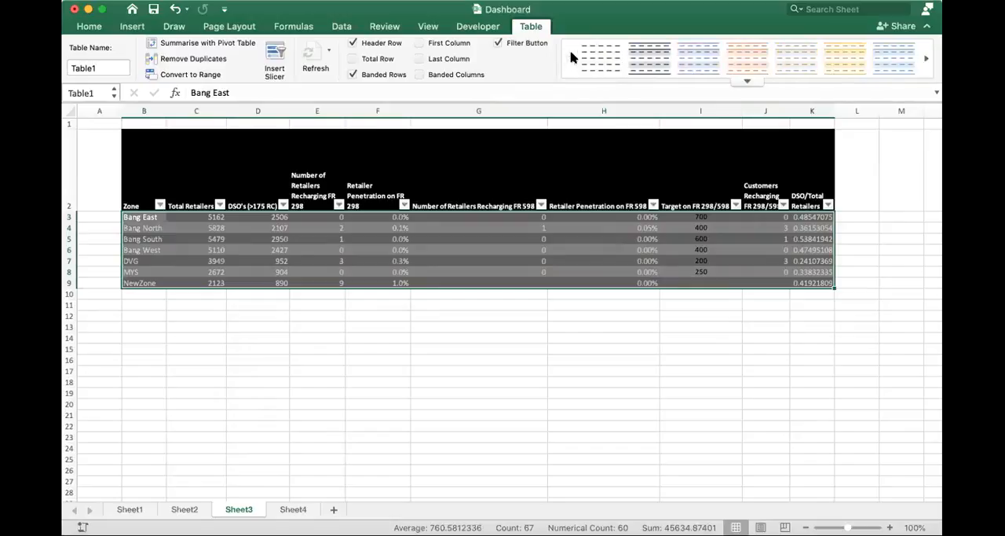
left_click(601, 61)
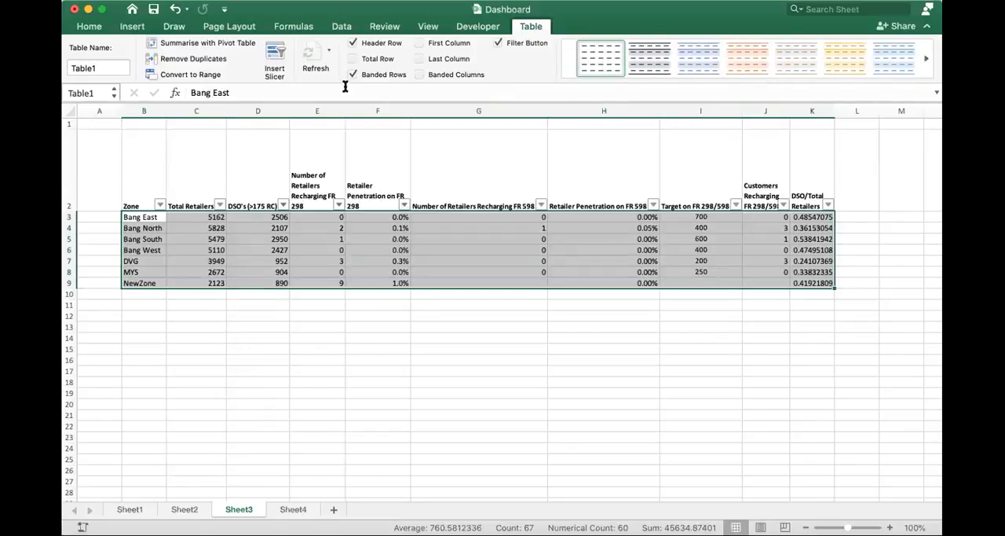
left_click(419, 74)
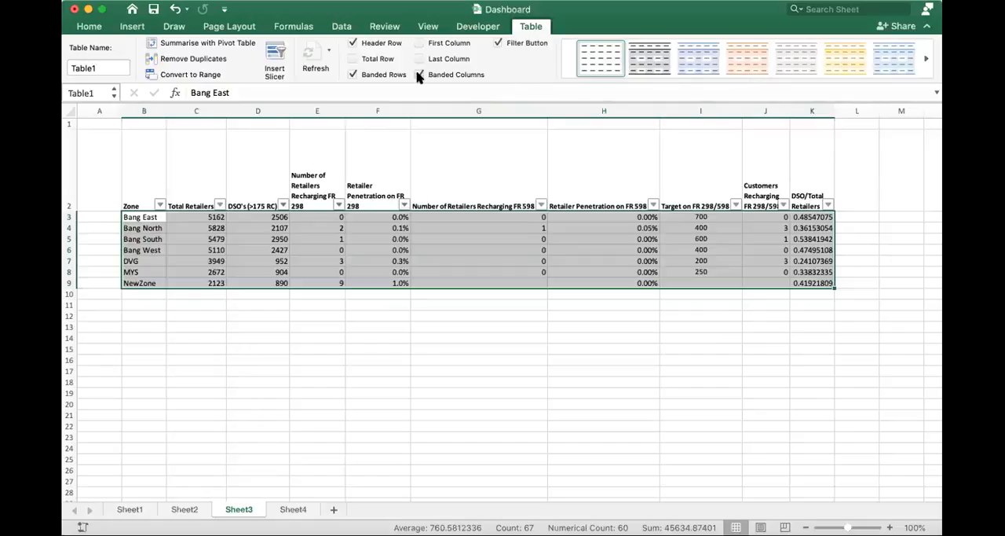
left_click(419, 74)
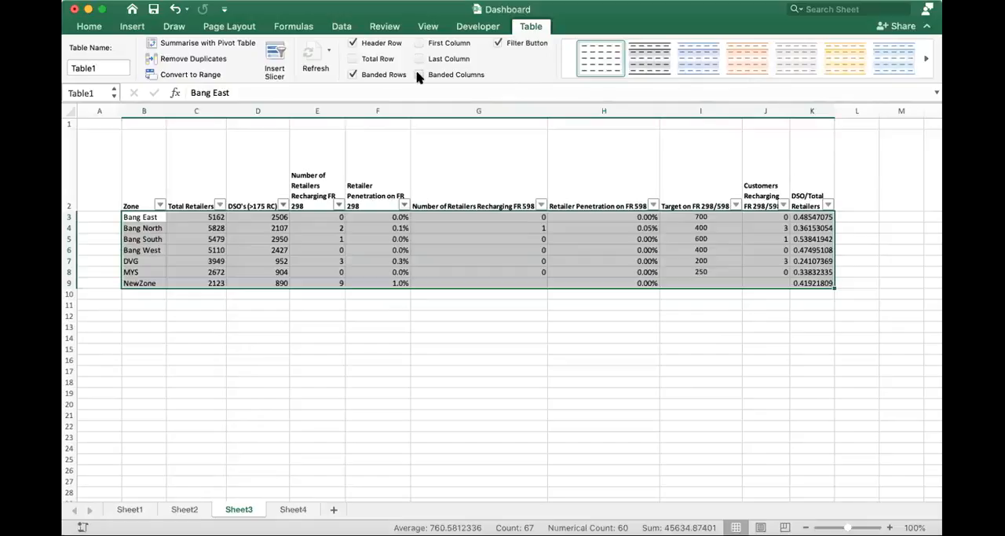
- Insert a slicer for the Zone field and place it below the table's first columns
left_click(270, 55)
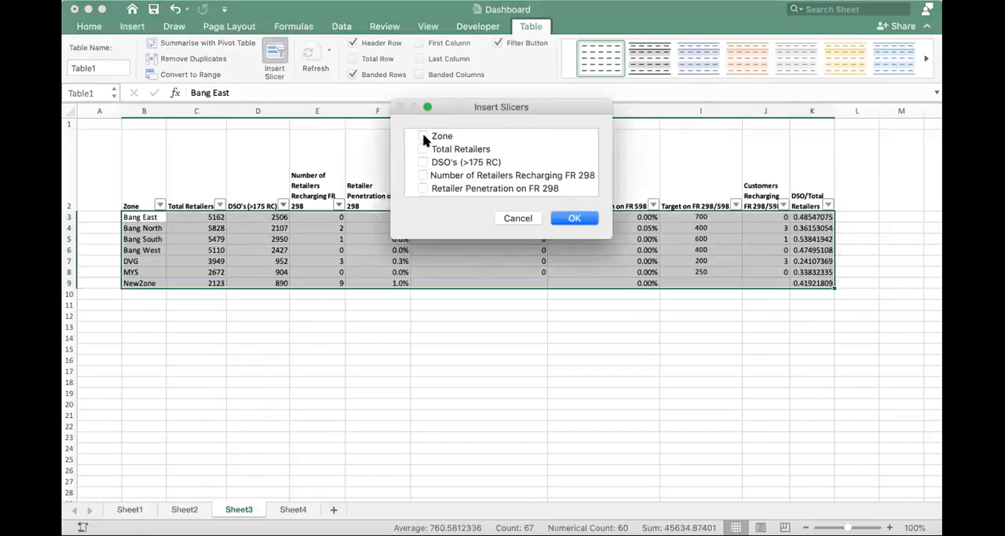
left_click(423, 136)
left_click(574, 217)
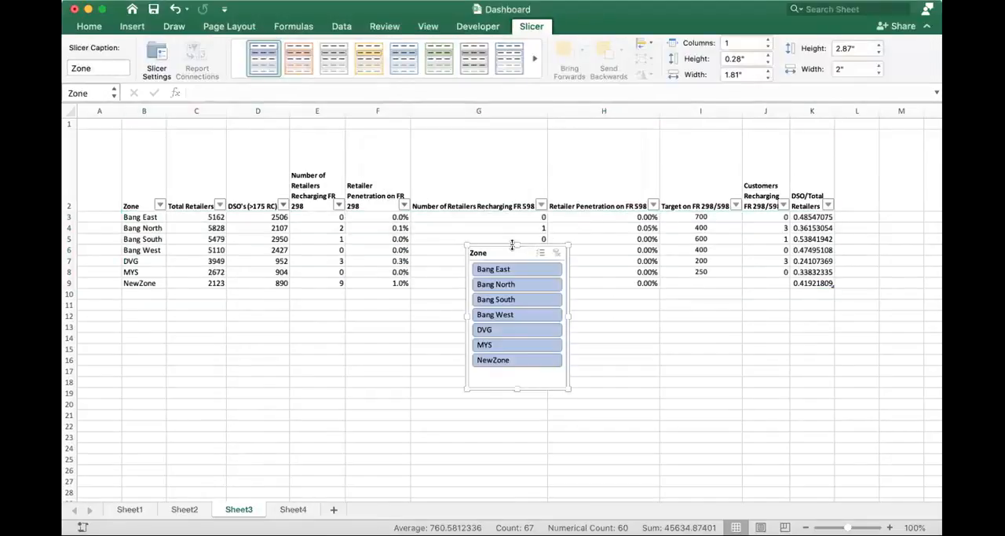
left_click_drag(505, 244, 153, 342)
- Try the slicer by filtering to Bang East and clearing the filter, and review the slicer's settings
left_click(164, 336)
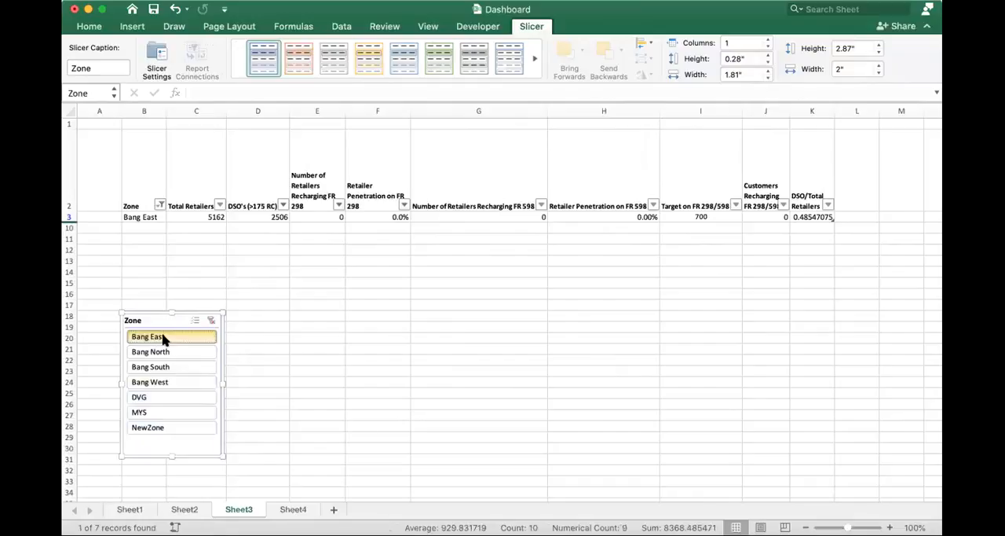
left_click(210, 322)
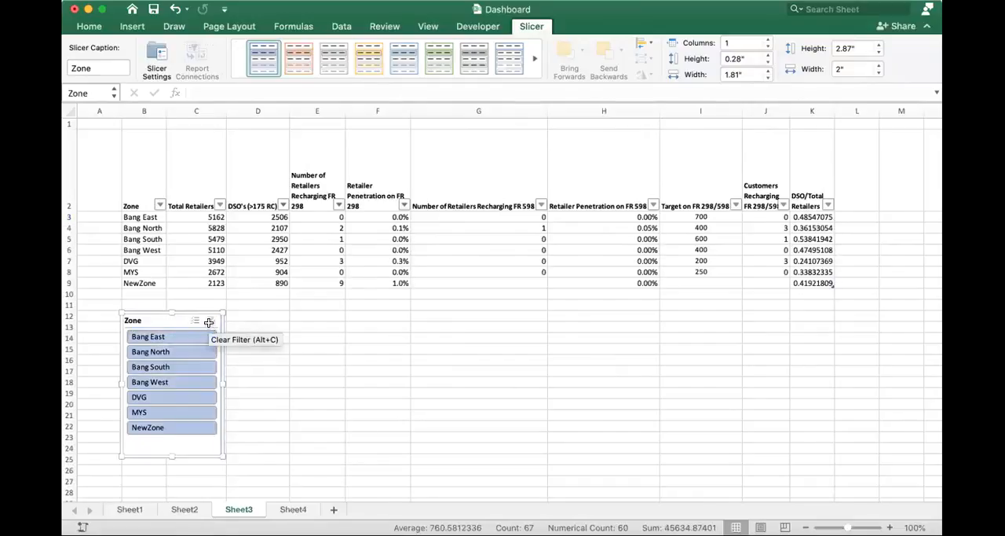
left_click(159, 63)
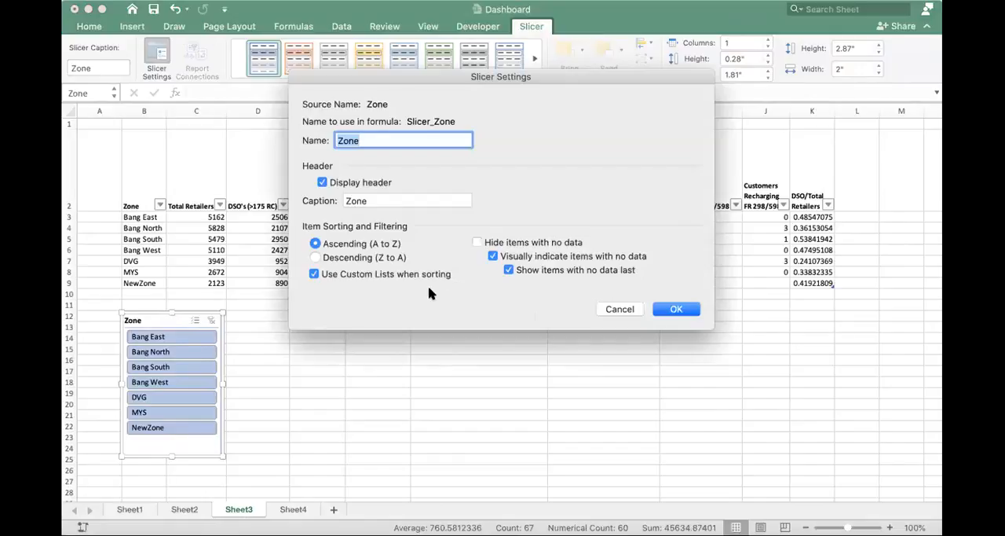
left_click(608, 309)
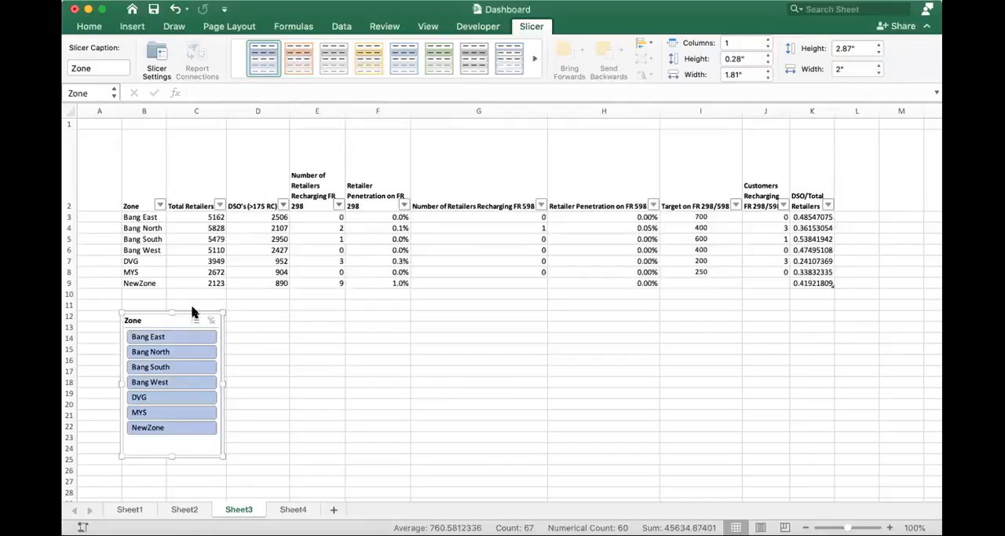
- Delete the Zone slicer and bring the table's design options back into view
key("Delete")
key("Delete")
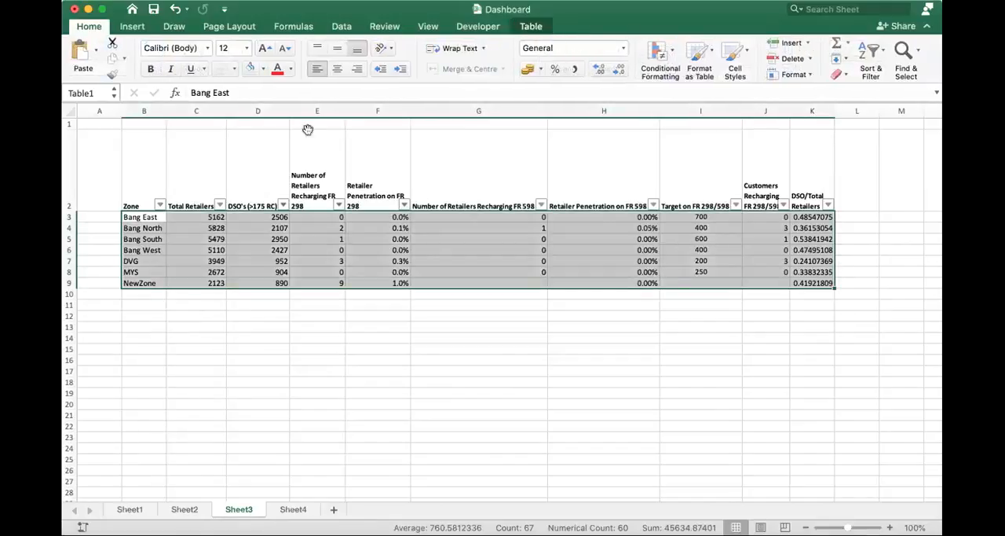
left_click(522, 26)
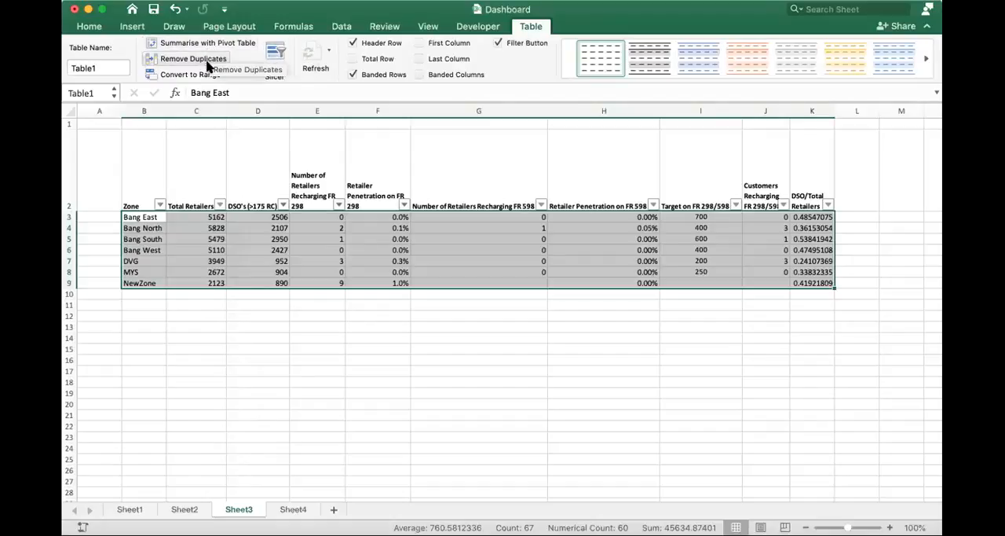
- Run Remove Duplicates on the retailer table, comparing all columns and treating the first row as headers
left_click(208, 63)
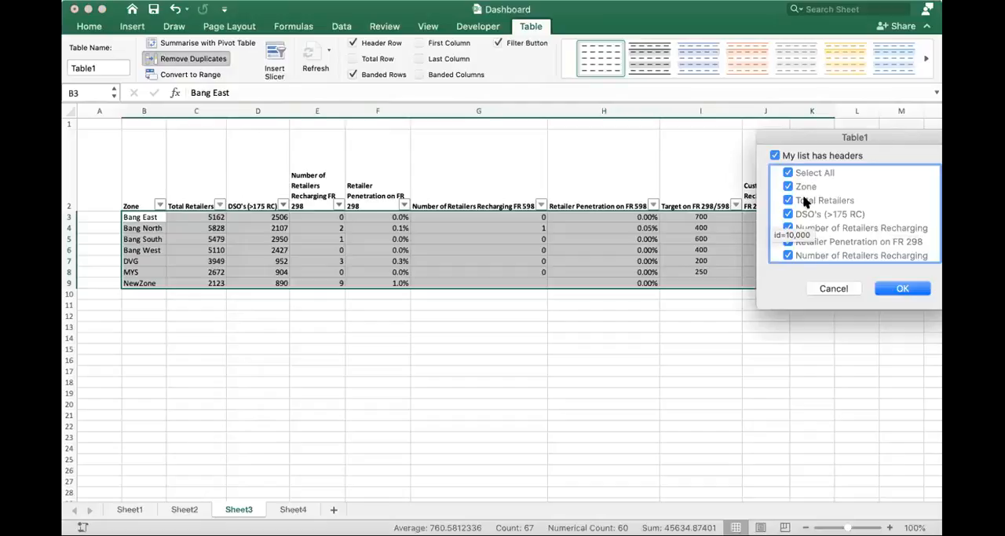
scroll(805, 202, "down", 5)
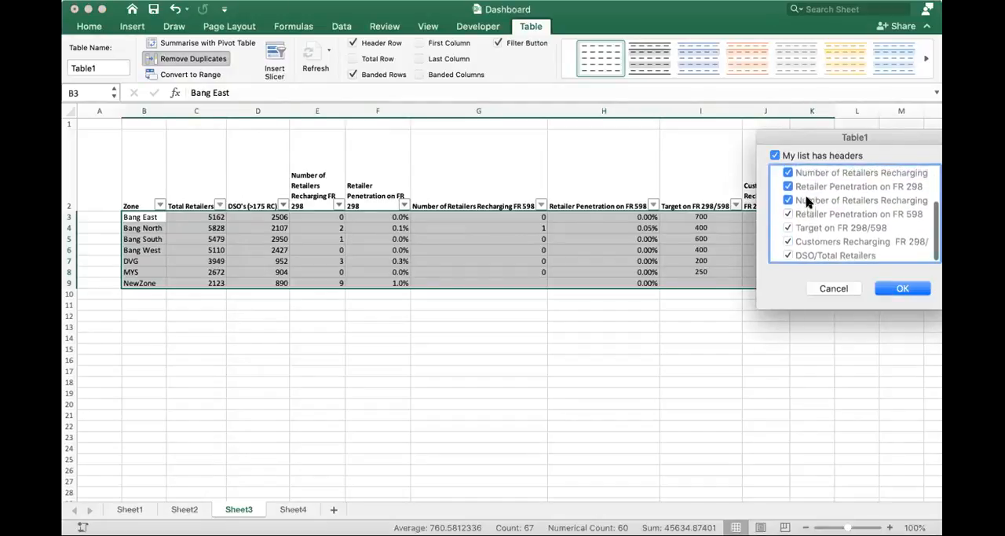
left_click(900, 290)
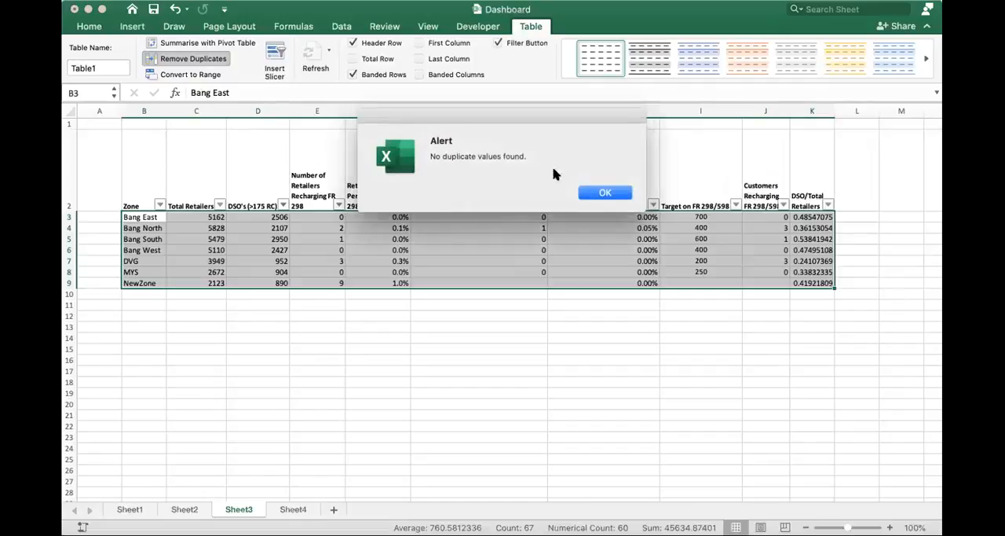
left_click(605, 192)
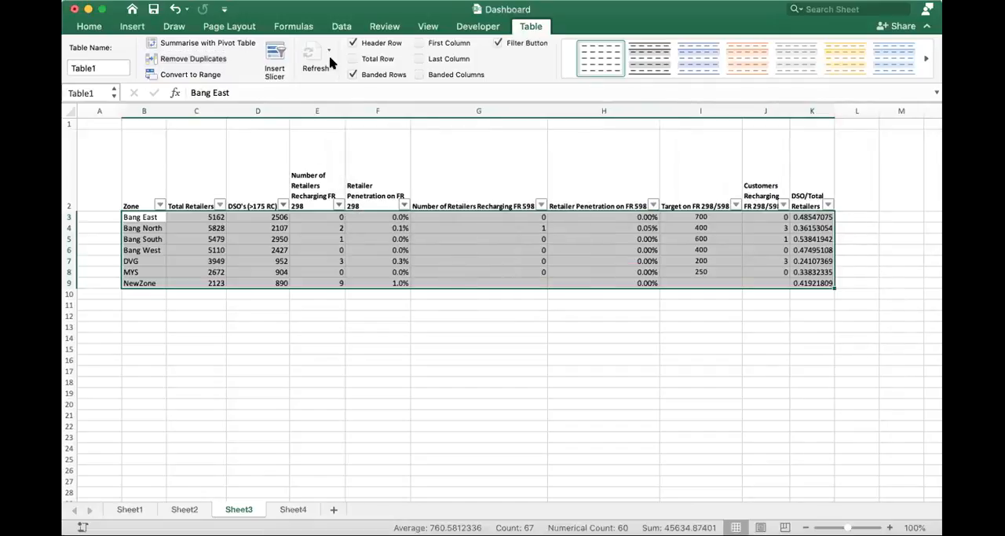
- Select the whole table B2:K9, try the green-header table style, and replace it with the grey-header style
left_click(925, 59)
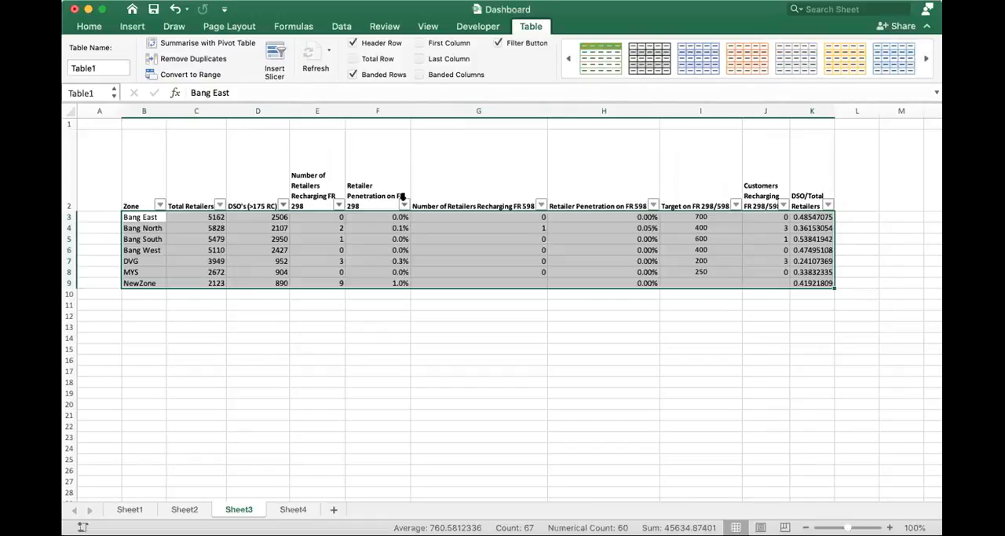
left_click(482, 259)
left_click_drag(134, 186, 831, 286)
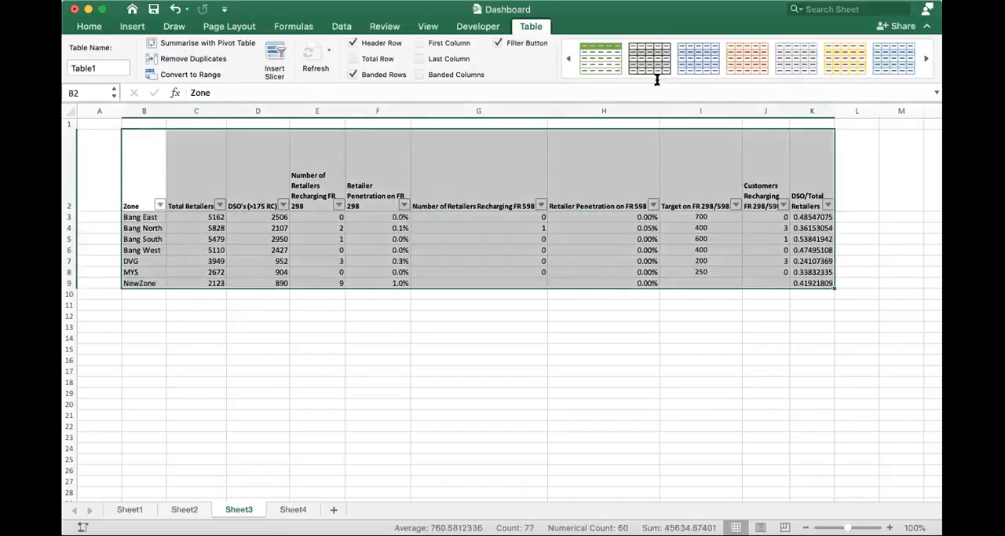
left_click(590, 69)
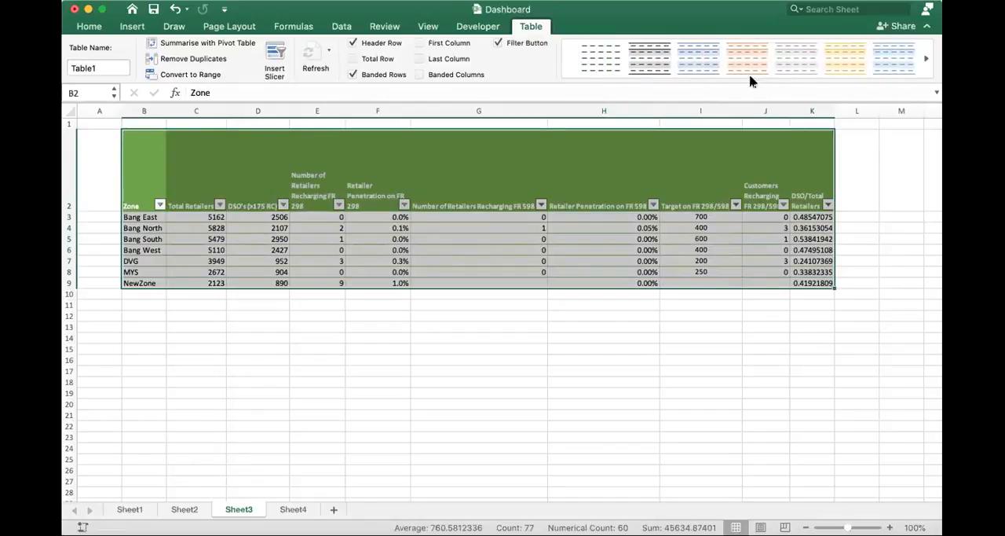
left_click(927, 63)
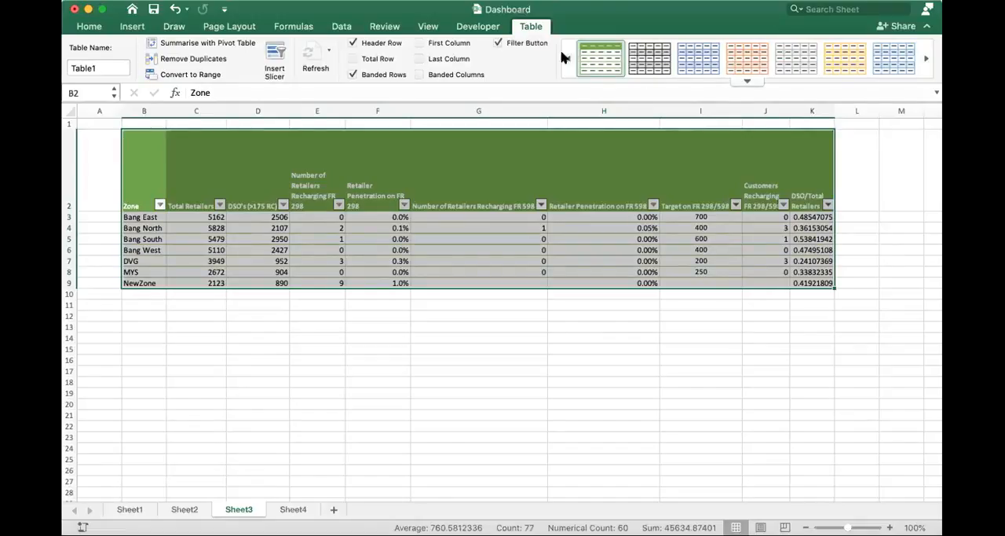
left_click(789, 61)
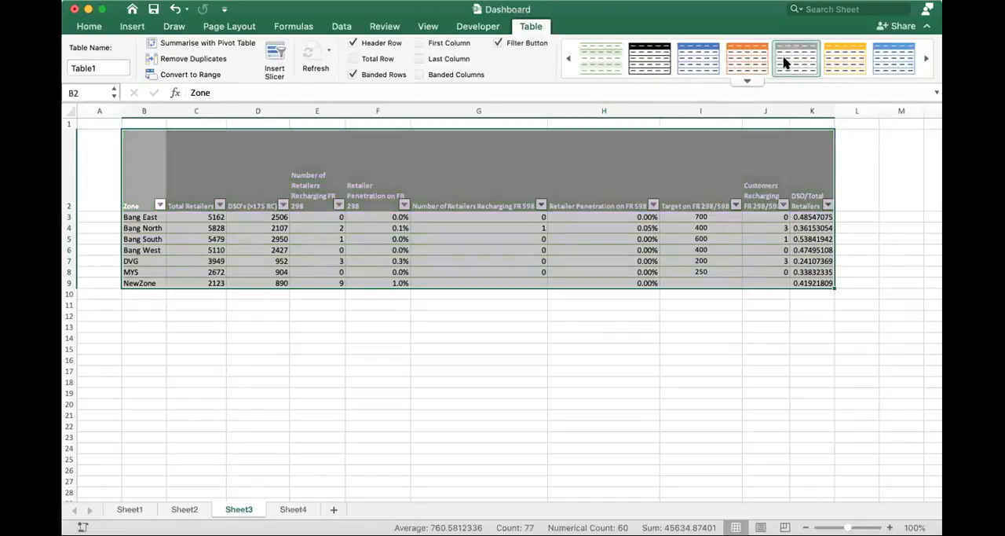
left_click(413, 307)
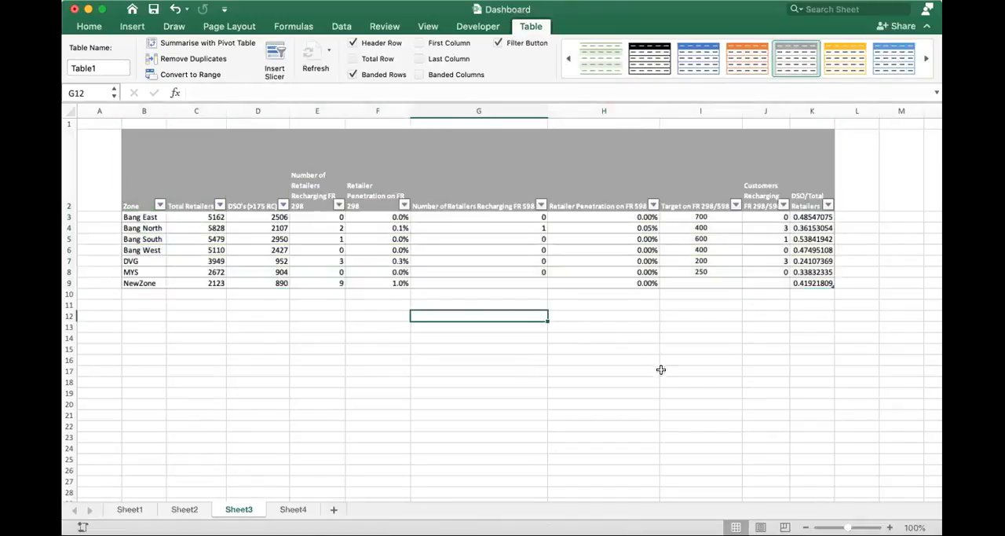
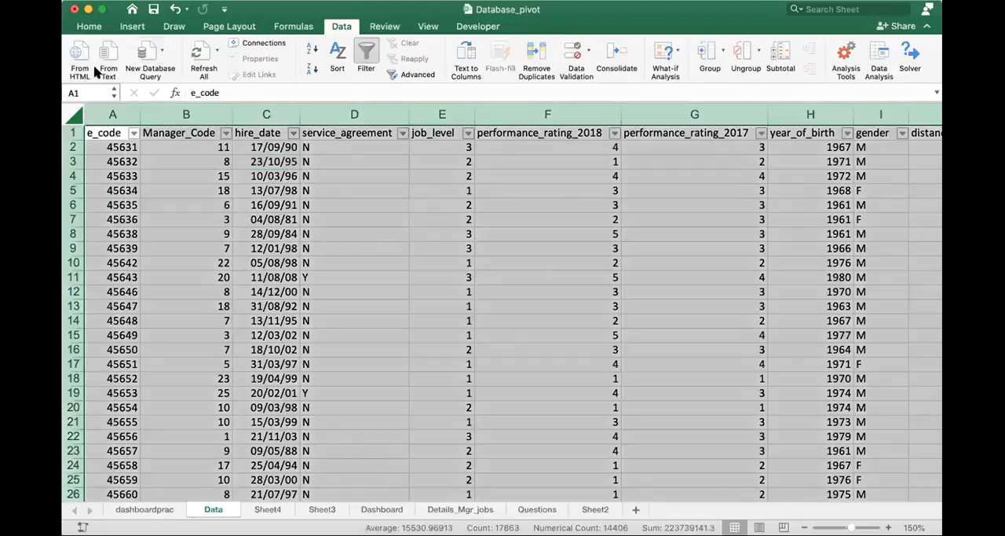
- Create a pivot table from Data columns A:AA on a new worksheet, with Manager Name as the row field
left_click(132, 26)
left_click(86, 60)
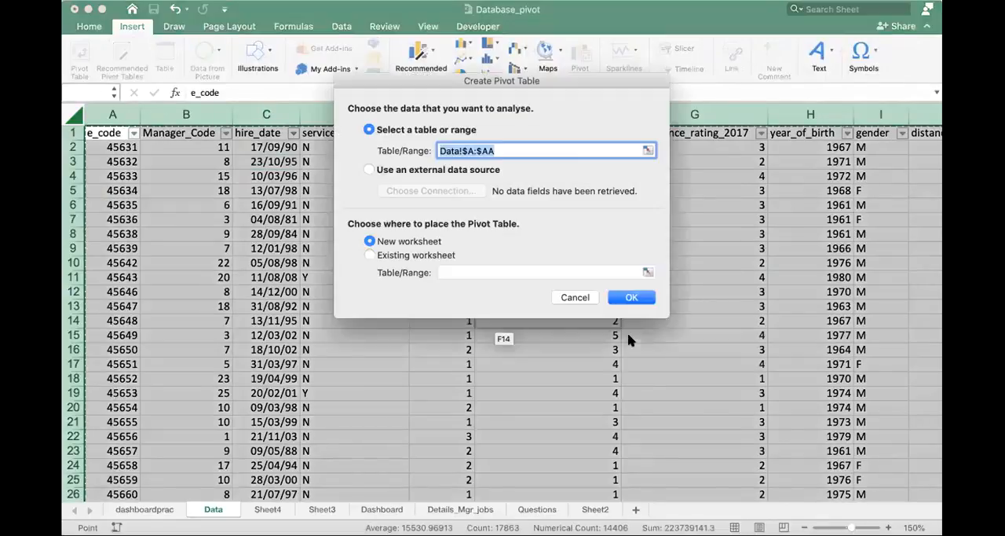
left_click(639, 299)
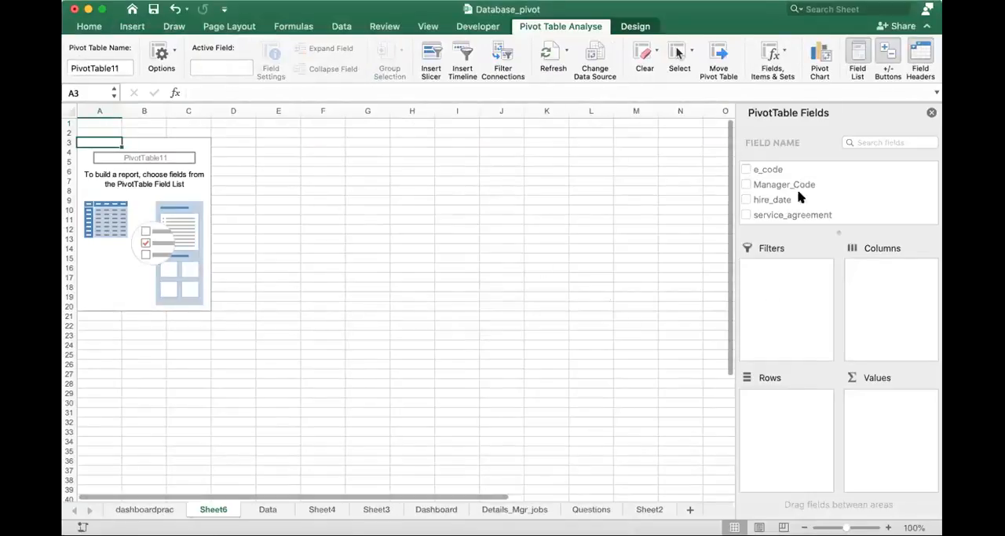
scroll(805, 196, "down", 10)
left_click_drag(801, 215, 782, 401)
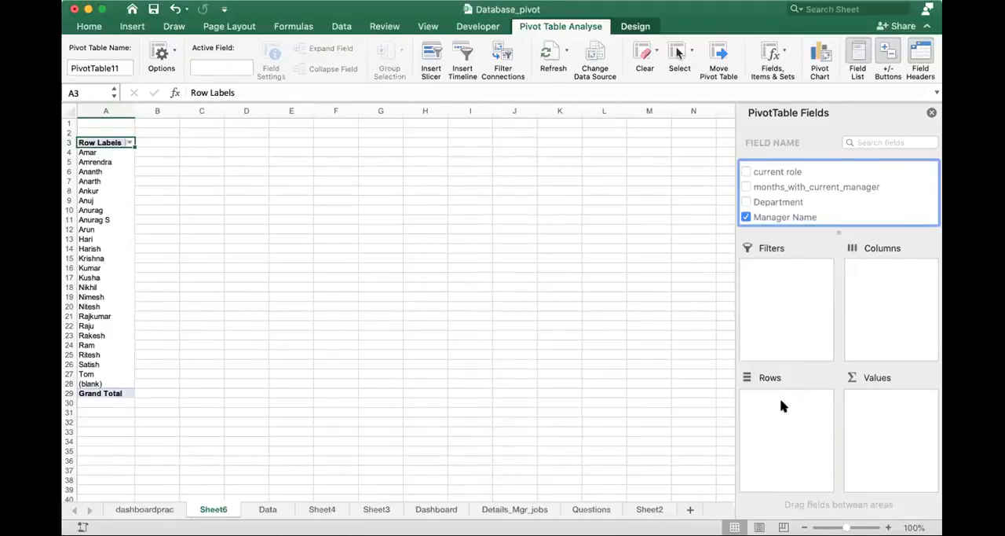
- Try e_code as the pivot table's column field and remove it again
scroll(829, 183, "up", 5)
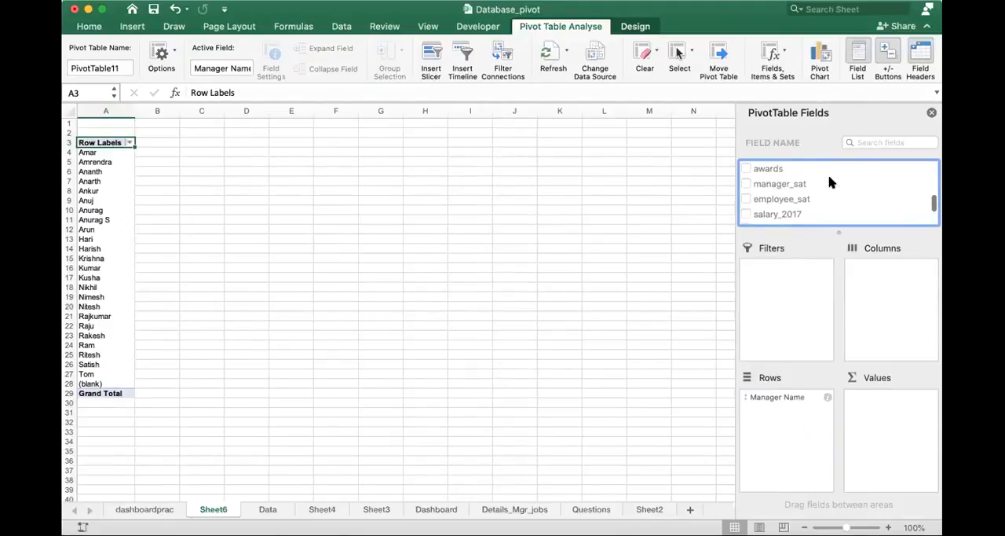
scroll(831, 182, "up", 10)
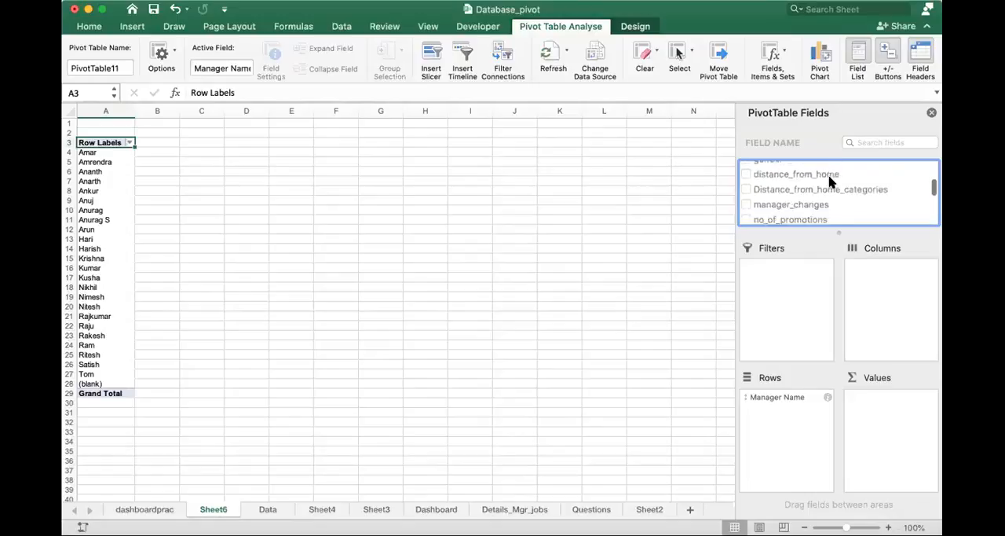
scroll(831, 183, "up", 5)
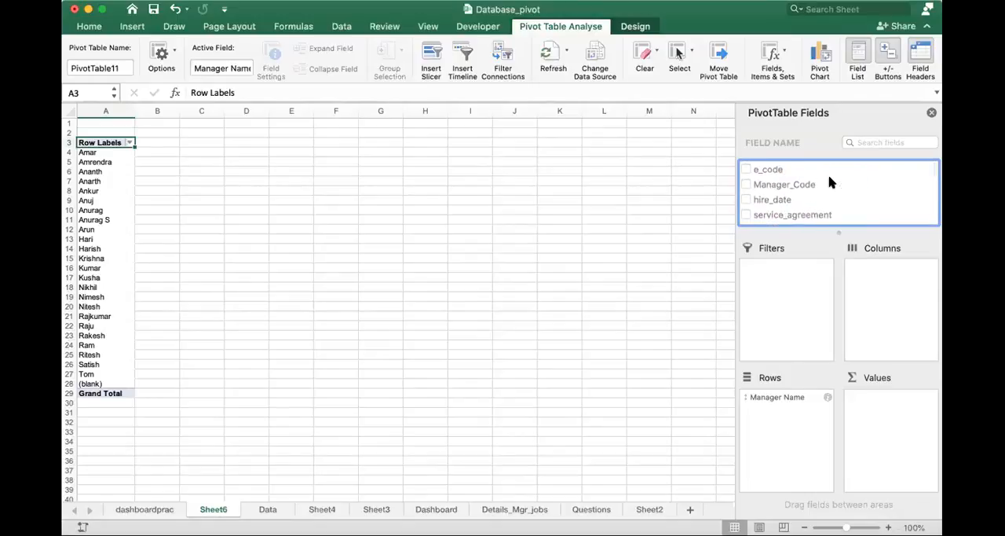
left_click_drag(770, 169, 900, 304)
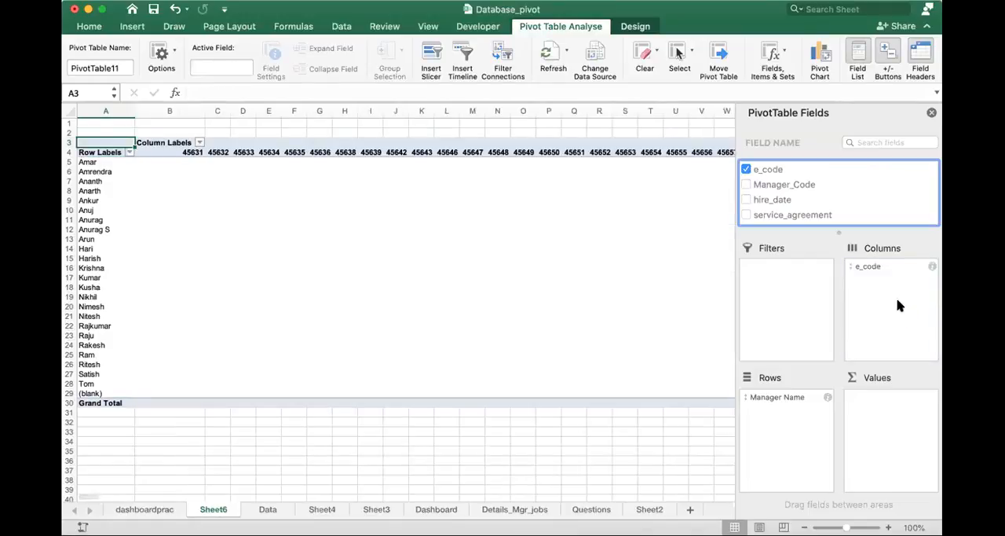
left_click(867, 267)
left_click(844, 171)
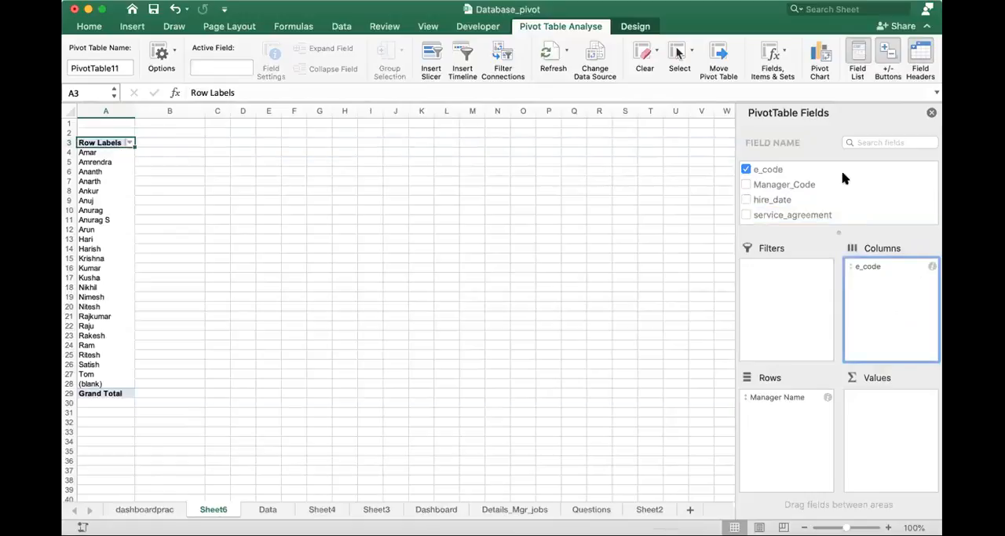
- Add the e_code field to the pivot table's values
scroll(844, 195, "down", 2)
scroll(845, 195, "down", 3)
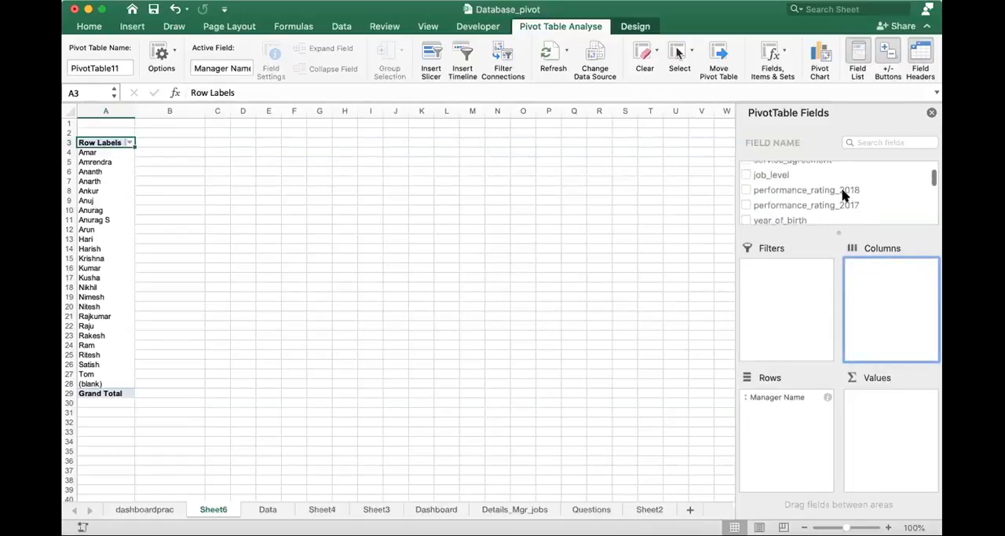
scroll(845, 195, "down", 1)
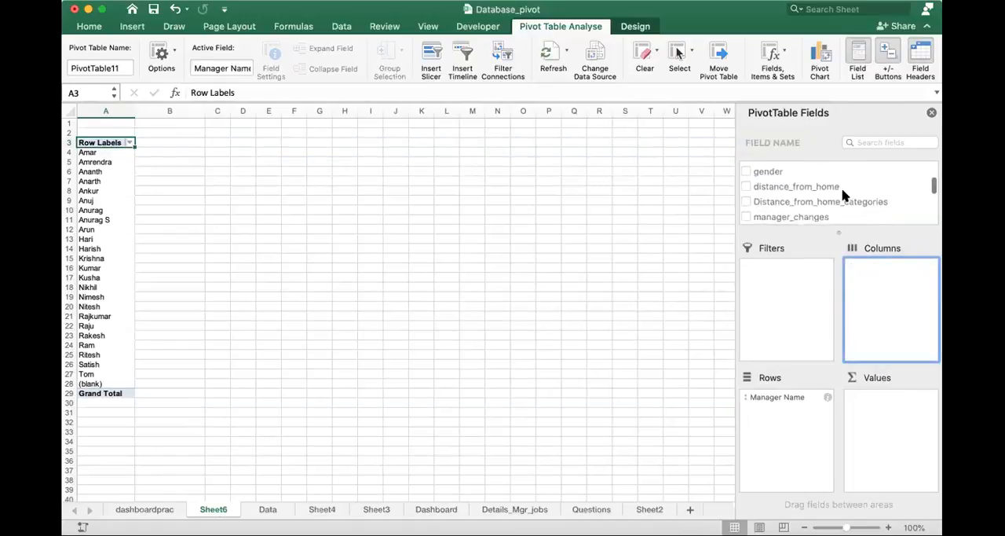
scroll(844, 195, "up", 6)
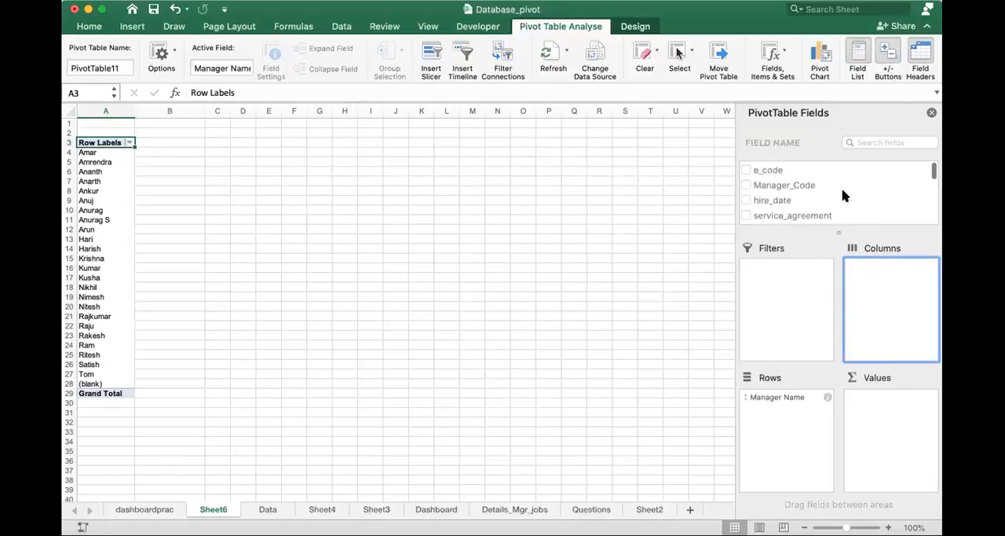
left_click(780, 173)
left_click_drag(780, 174, 887, 412)
- Summarise the e_code value field by Count instead of Sum
left_click(900, 399)
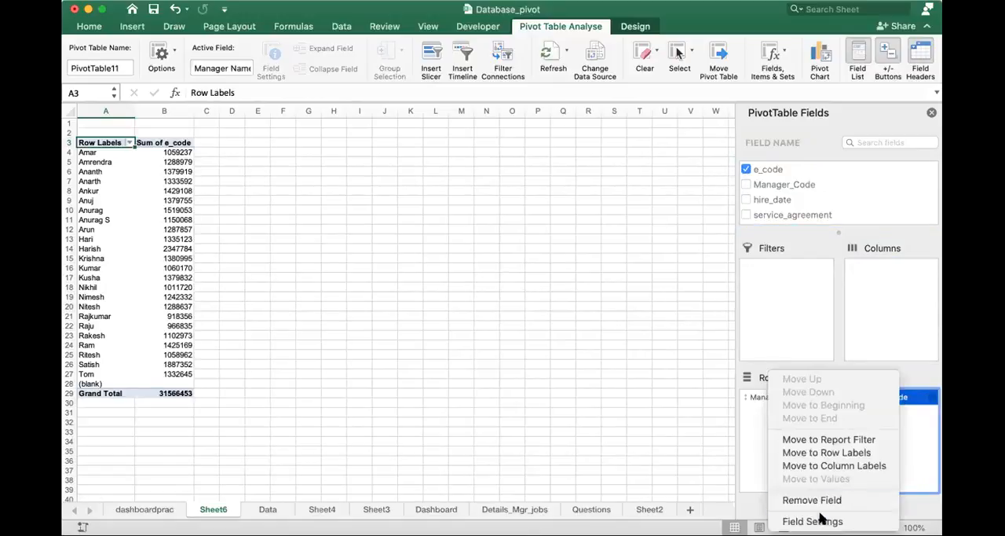
left_click(812, 521)
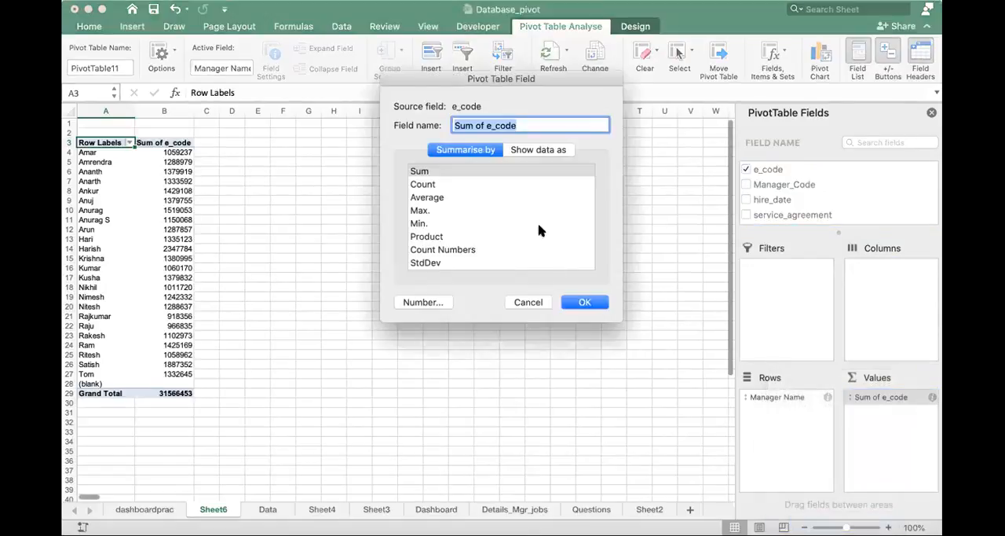
left_click(423, 183)
left_click(585, 302)
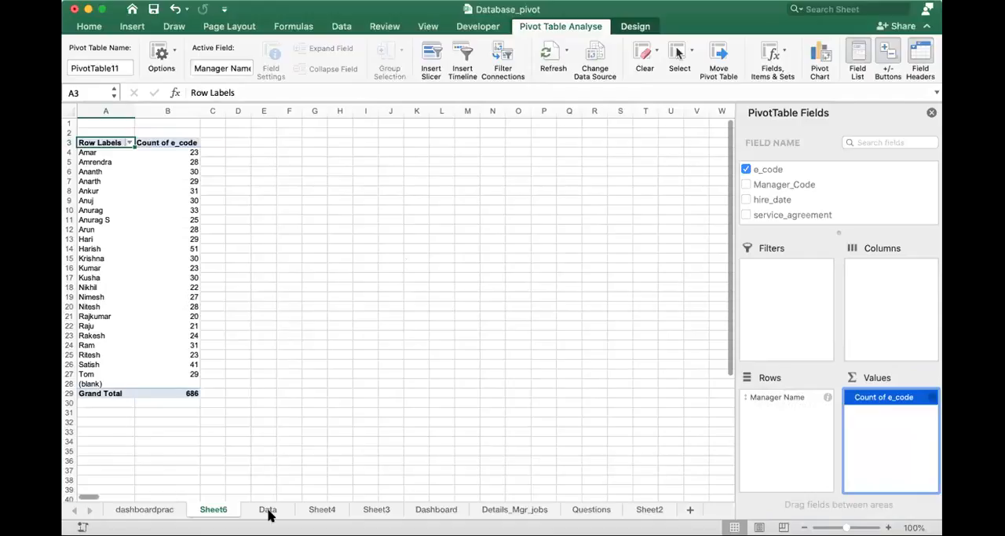
- Check the source records on the Data sheet, return to Sheet6 and review the fields available for the pivot table
left_click(268, 511)
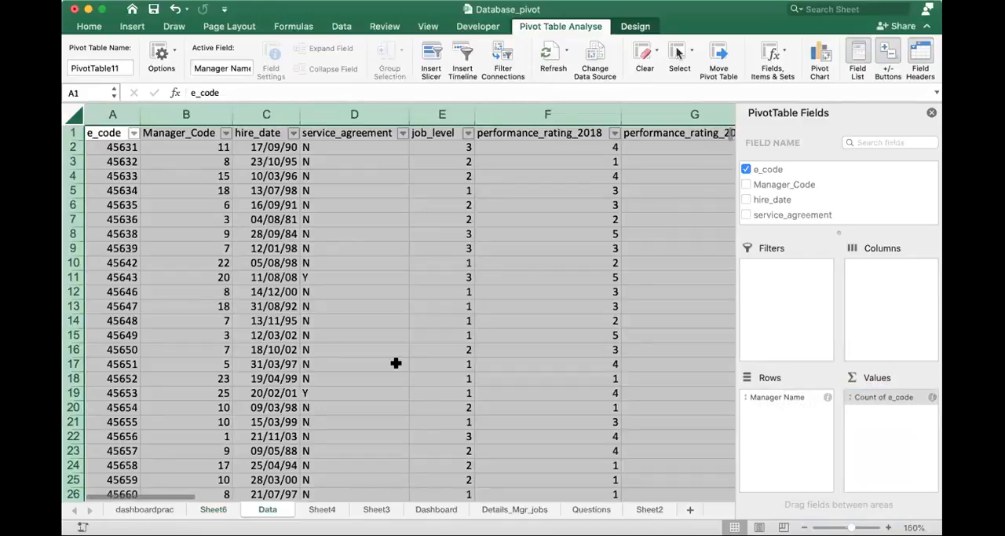
left_click(212, 510)
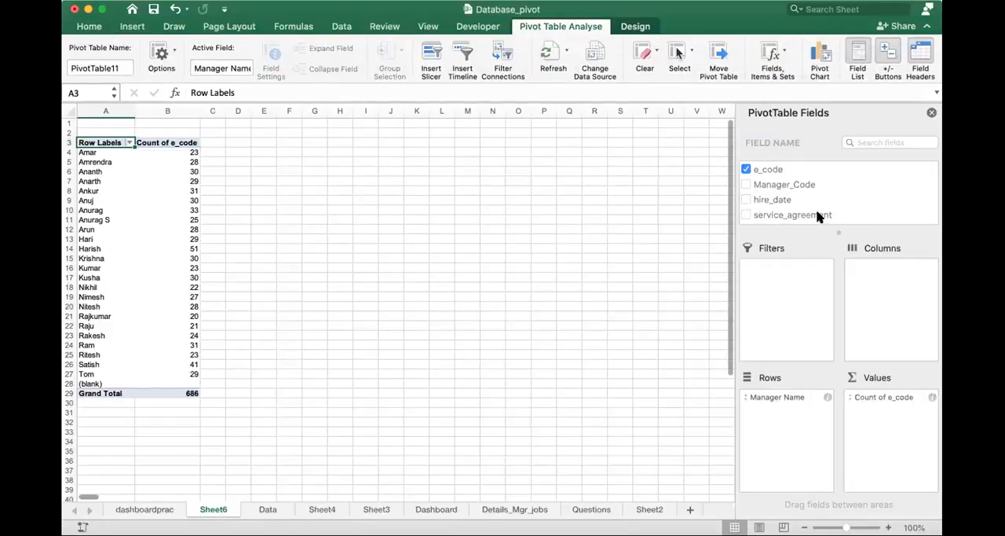
scroll(817, 217, "down", 3)
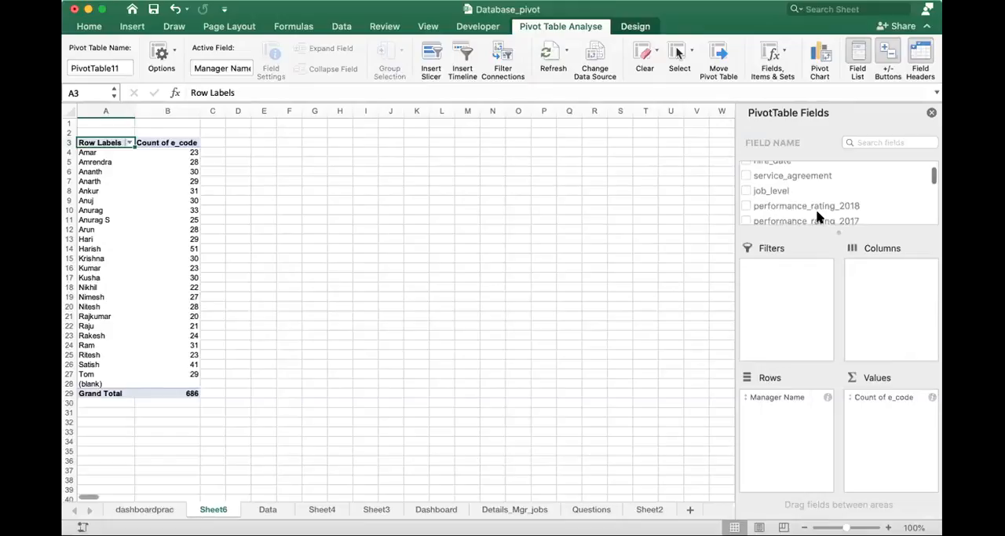
scroll(817, 217, "down", 5)
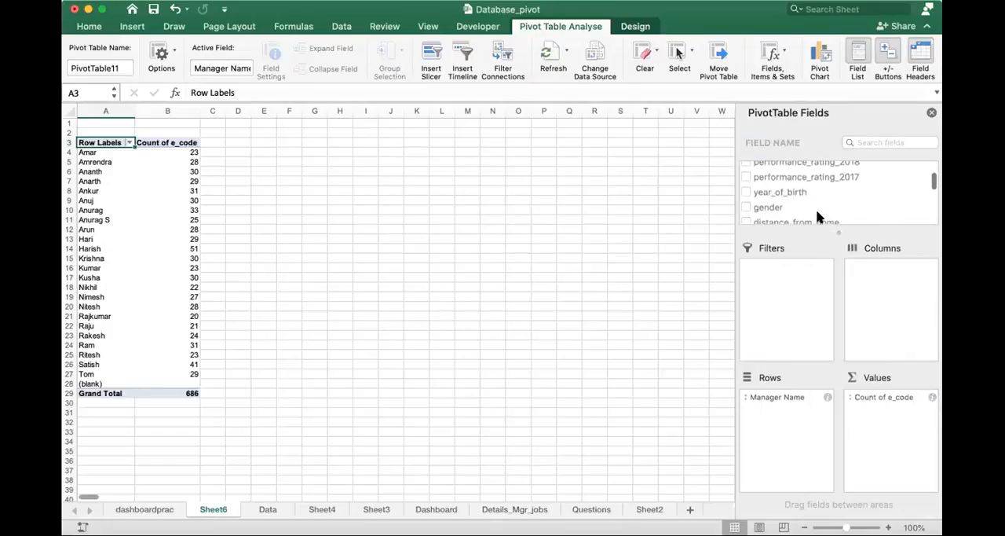
scroll(817, 217, "down", 1)
scroll(817, 217, "down", 3)
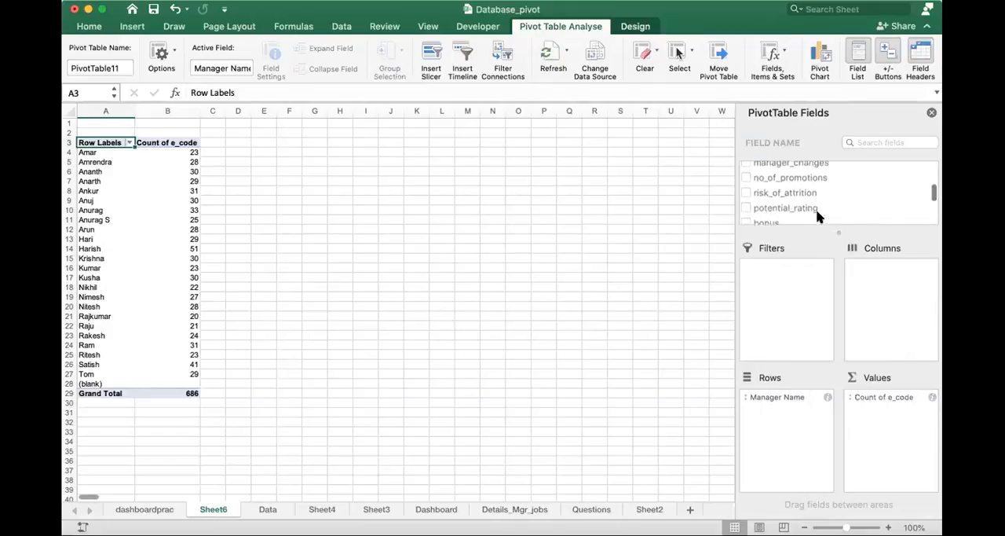
scroll(817, 216, "down", 4)
scroll(817, 217, "down", 2)
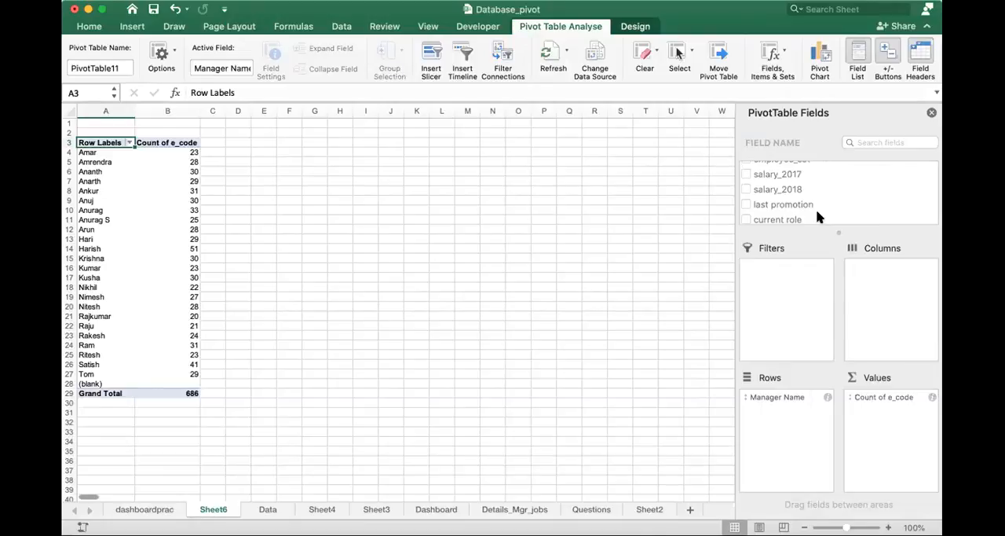
scroll(817, 217, "down", 3)
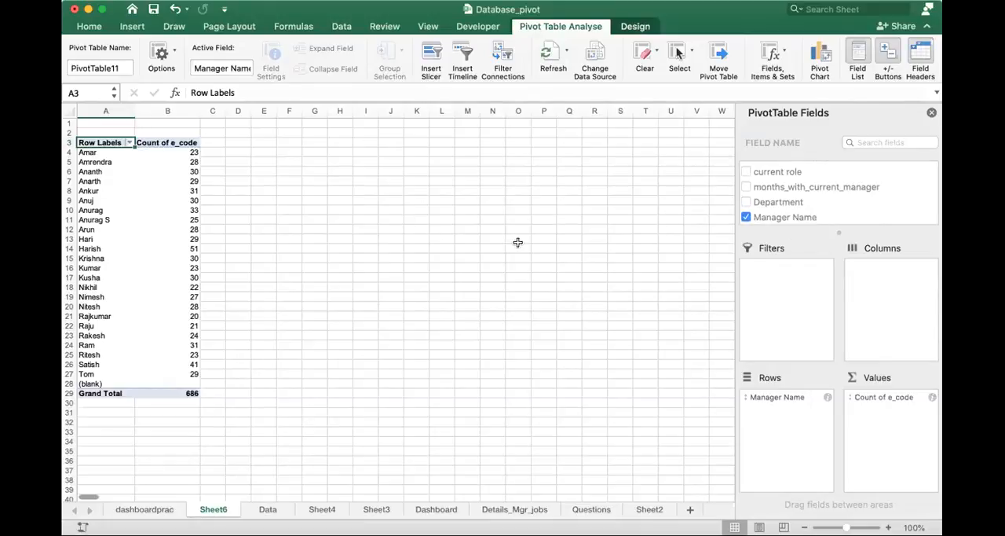
scroll(848, 205, "up", 3)
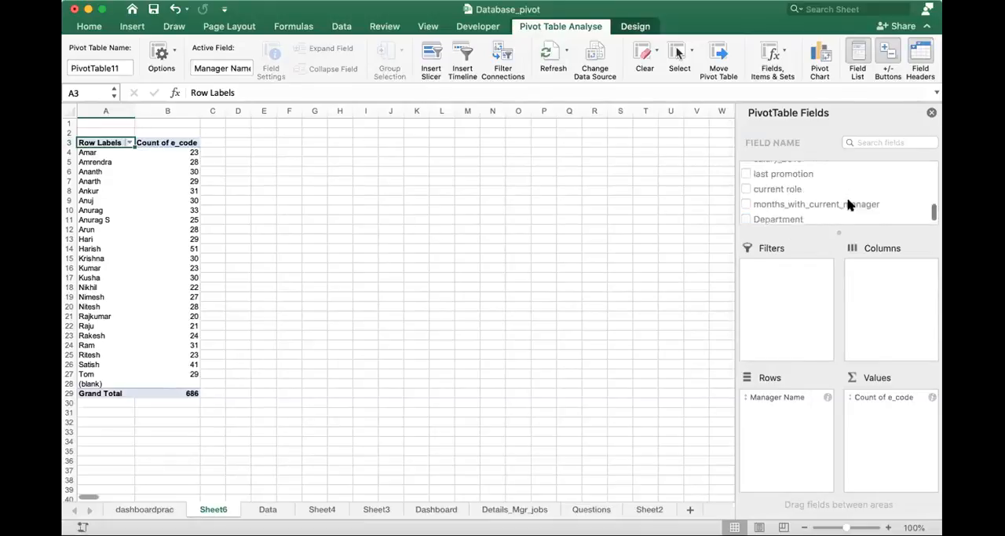
scroll(848, 205, "up", 2)
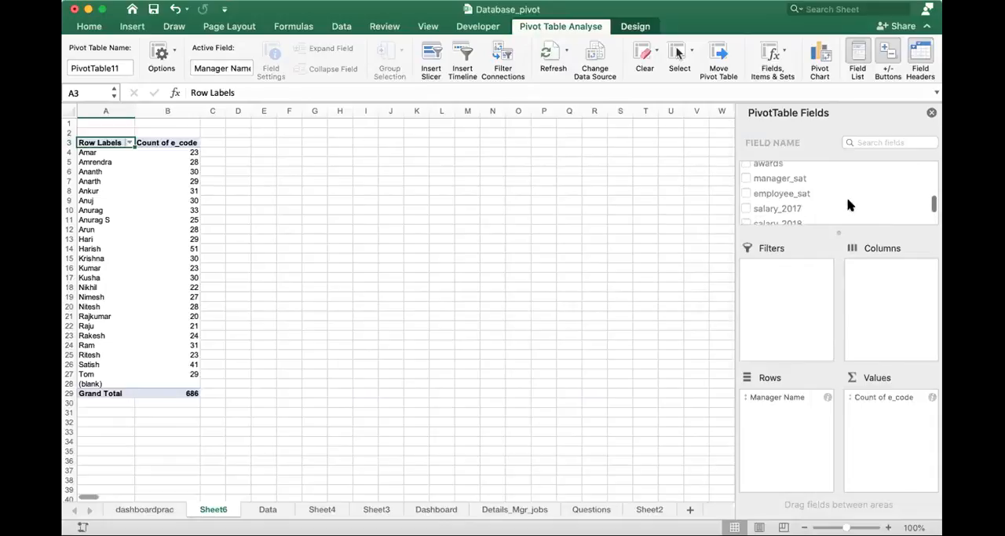
scroll(849, 205, "up", 3)
scroll(848, 205, "up", 4)
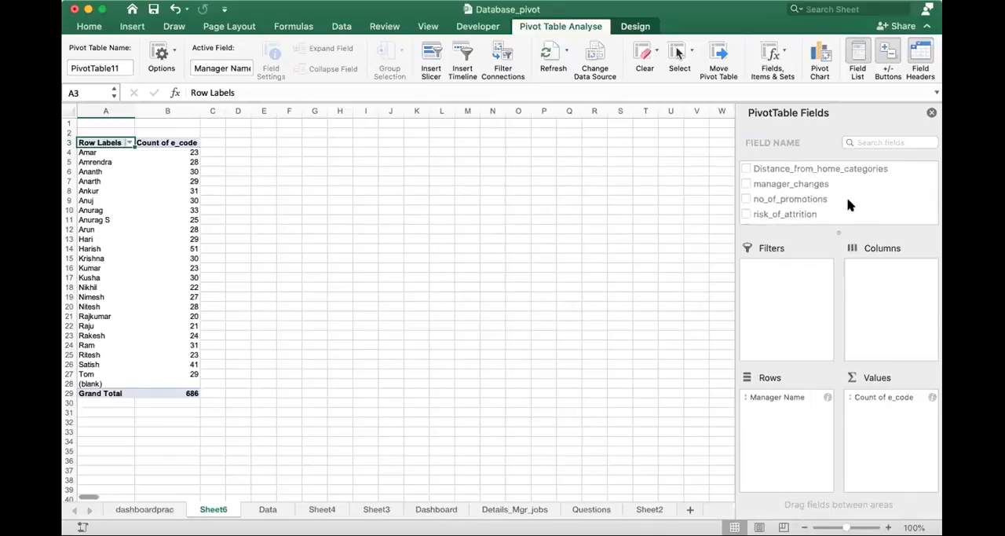
scroll(848, 205, "up", 2)
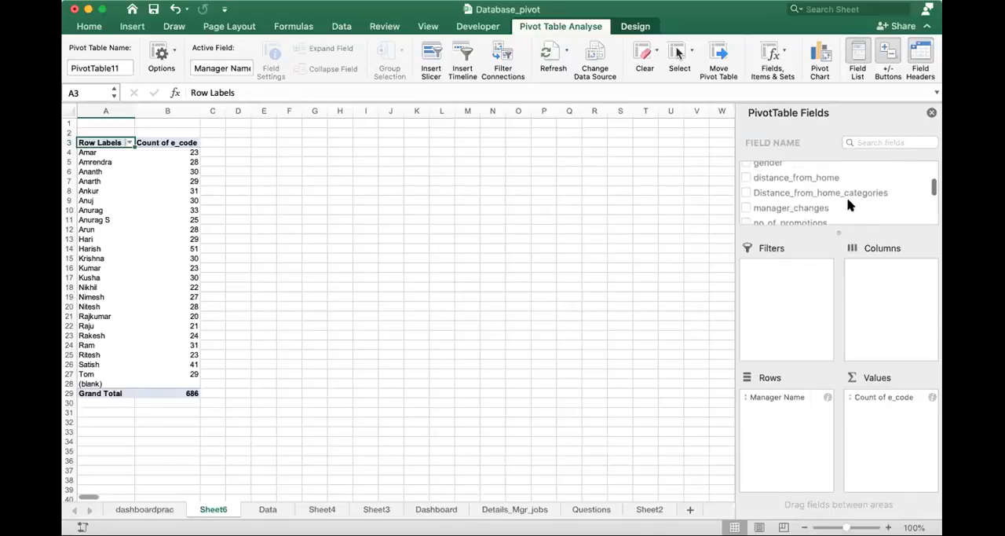
scroll(849, 205, "up", 3)
scroll(848, 205, "up", 1)
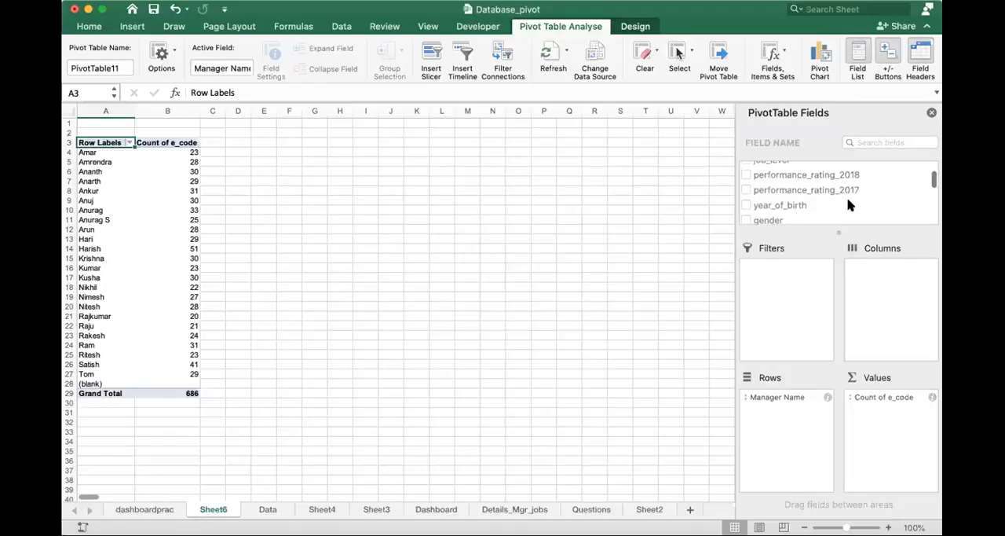
scroll(848, 205, "up", 3)
scroll(848, 205, "up", 1)
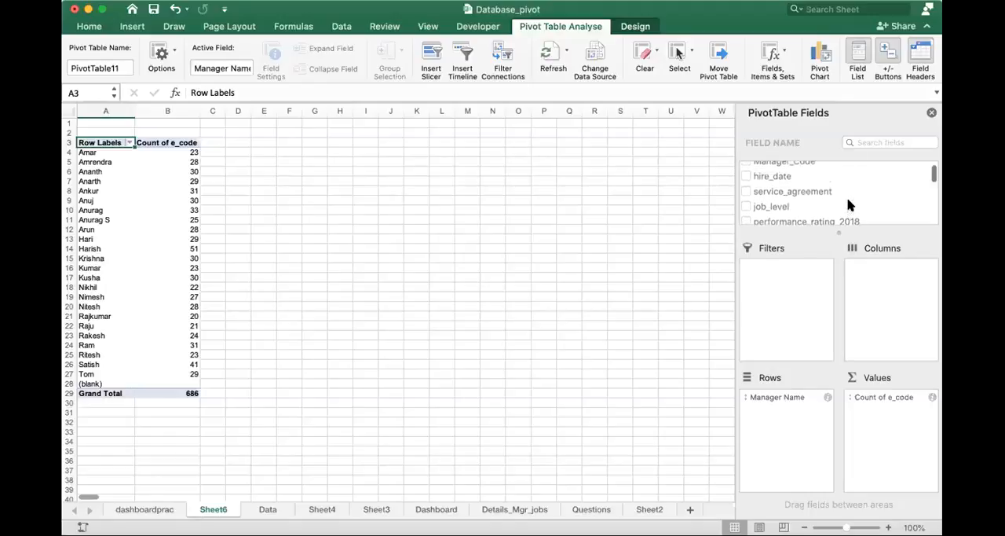
scroll(849, 205, "up", 2)
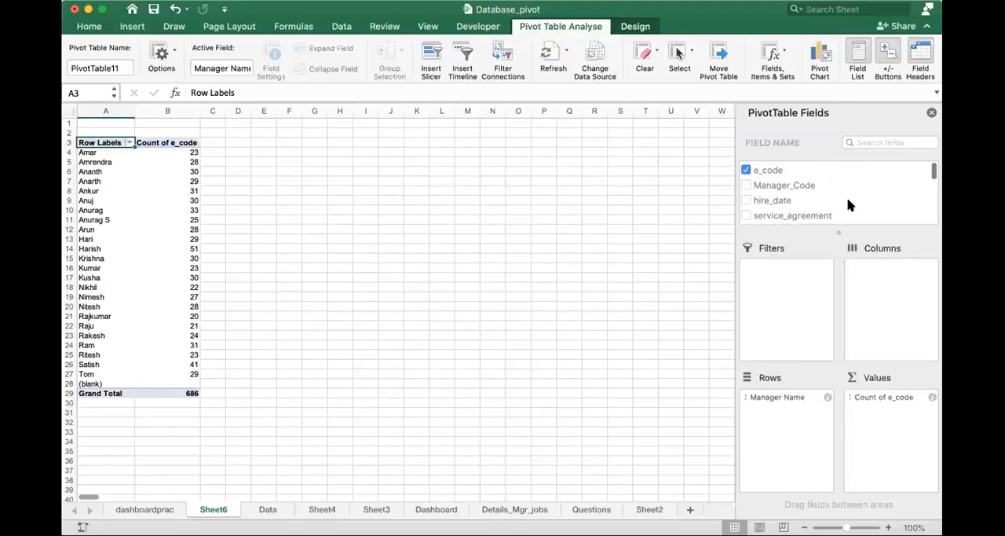
- Add salary_2017 and salary_2018 to the pivot table's values below the e_code count
scroll(848, 205, "down", 2)
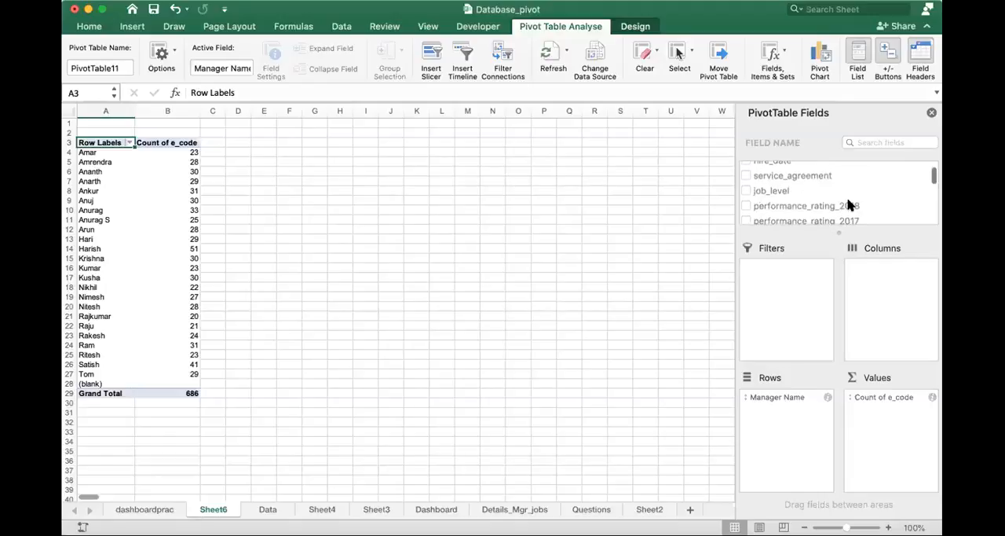
scroll(848, 205, "down", 1)
scroll(849, 205, "down", 3)
scroll(848, 205, "down", 3)
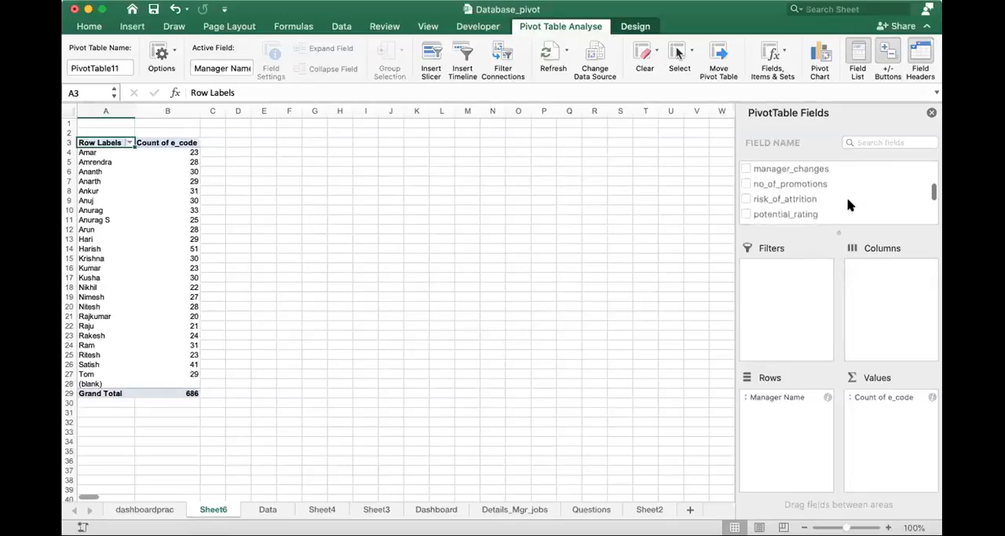
scroll(848, 205, "down", 1)
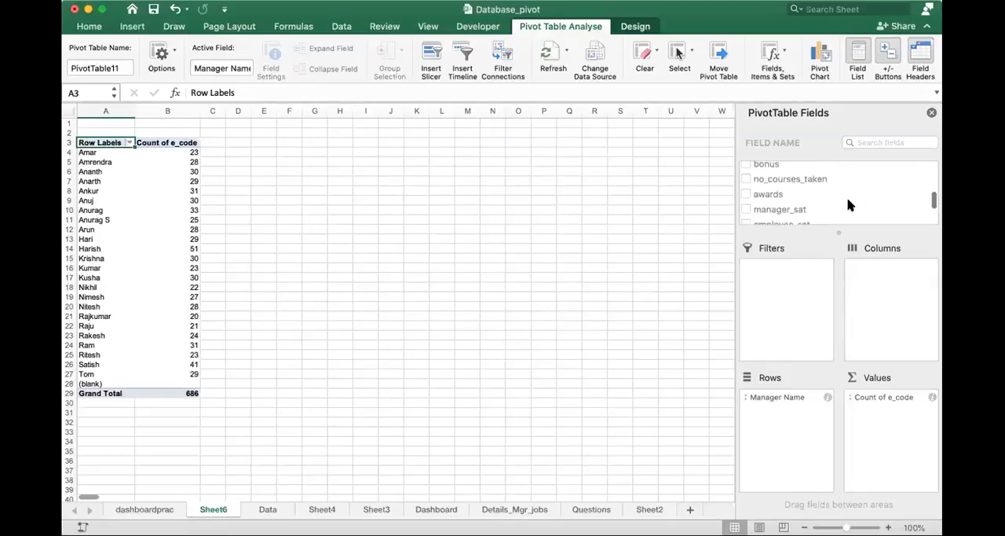
scroll(848, 205, "down", 2)
scroll(848, 205, "down", 1)
scroll(848, 205, "down", 1)
scroll(848, 203, "up", 2)
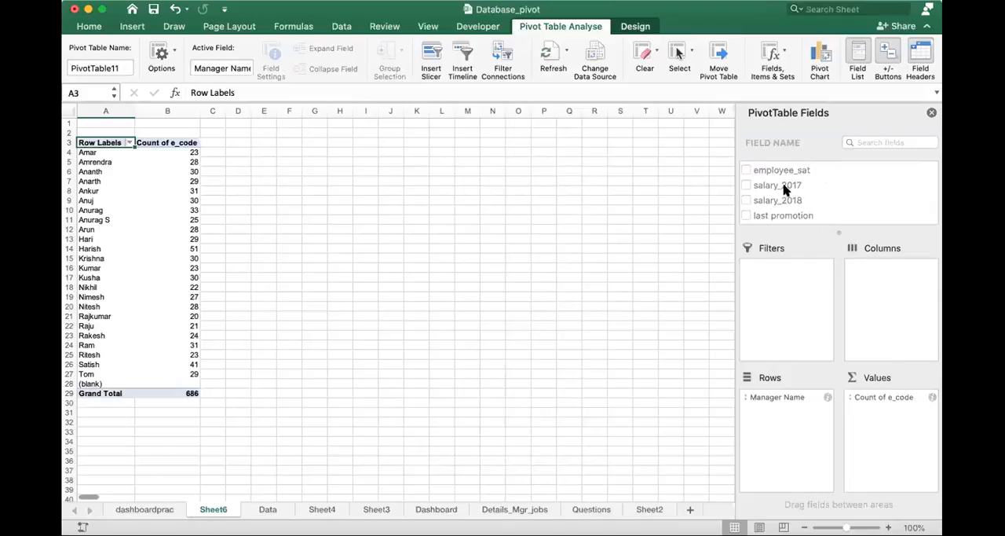
left_click_drag(784, 189, 907, 414)
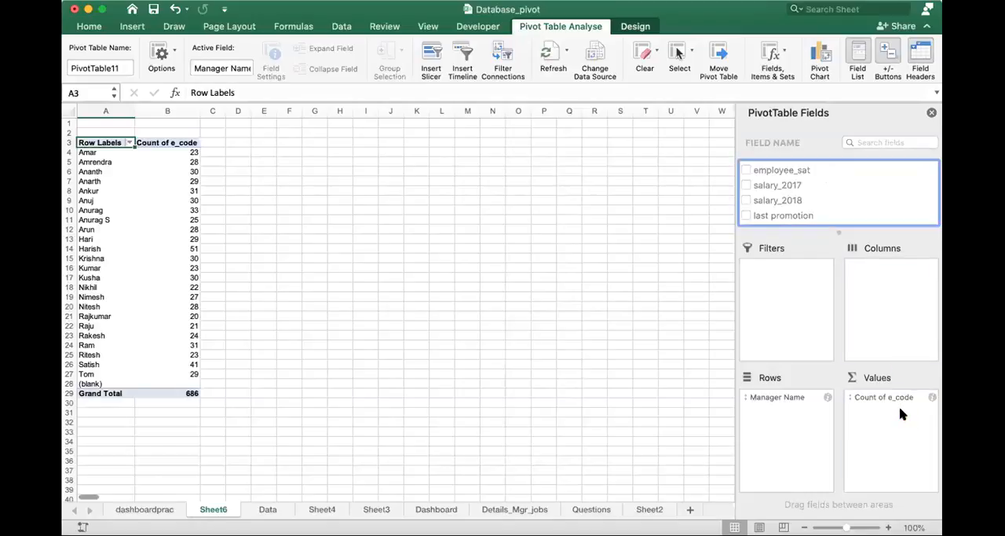
left_click_drag(781, 205, 893, 411)
- Summarise the pivot table's salary_2017 value field by Average instead of Sum
left_click(893, 411)
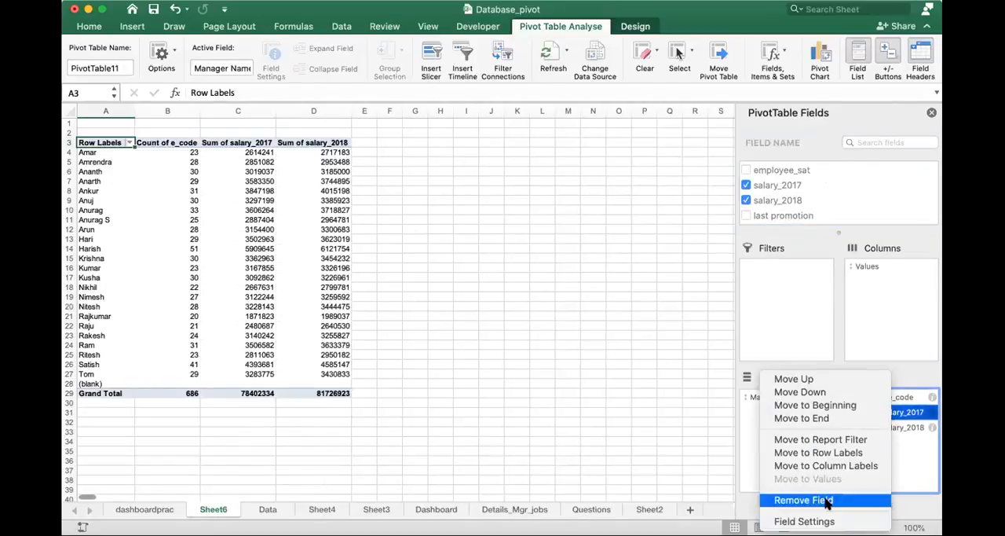
left_click(819, 522)
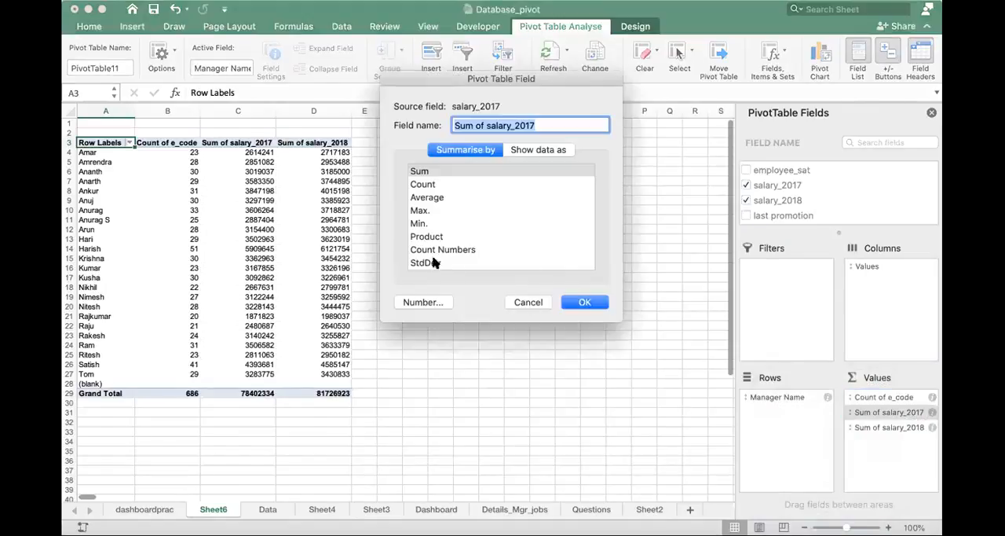
left_click(442, 198)
left_click(586, 302)
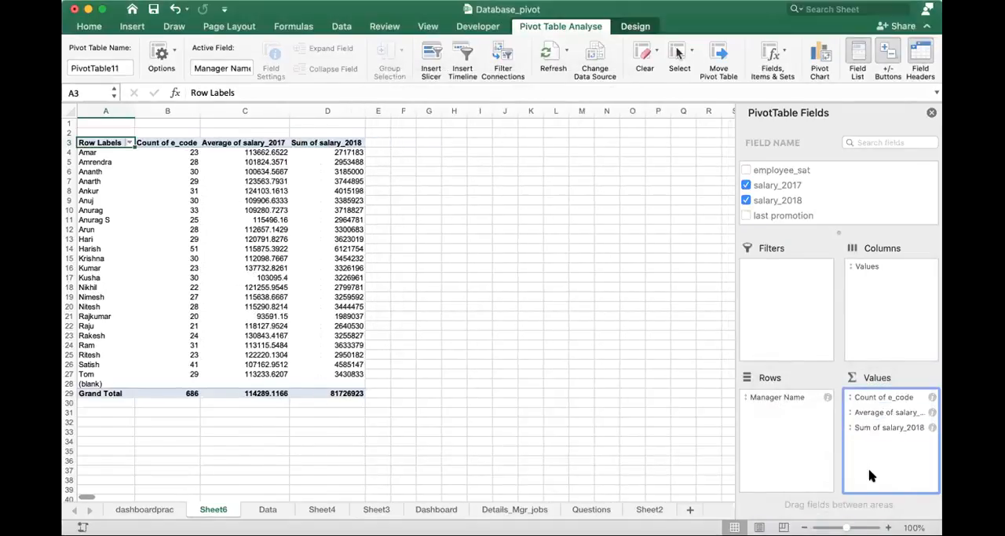
- Summarise the pivot table's salary_2018 value field by Average instead of Sum
left_click(883, 427)
left_click(883, 427)
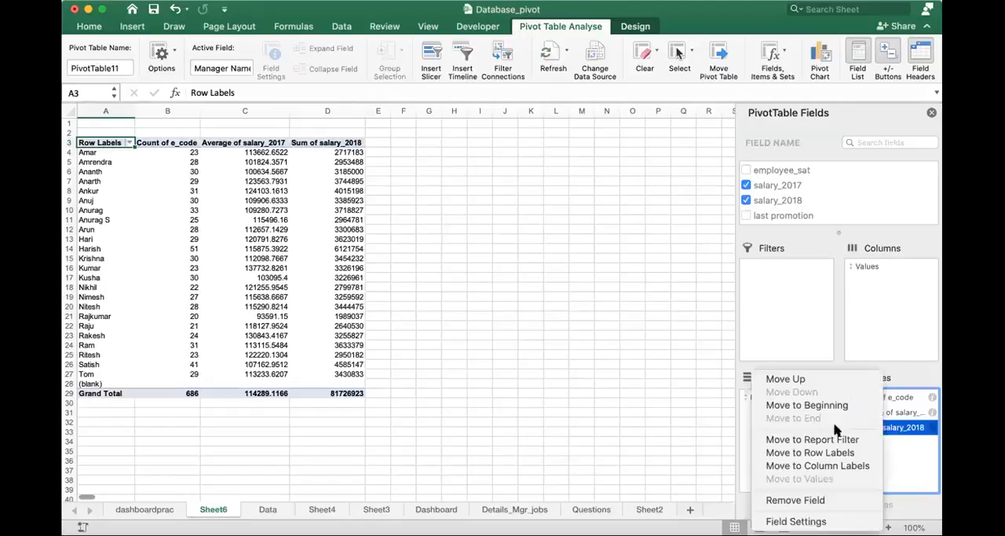
left_click(795, 521)
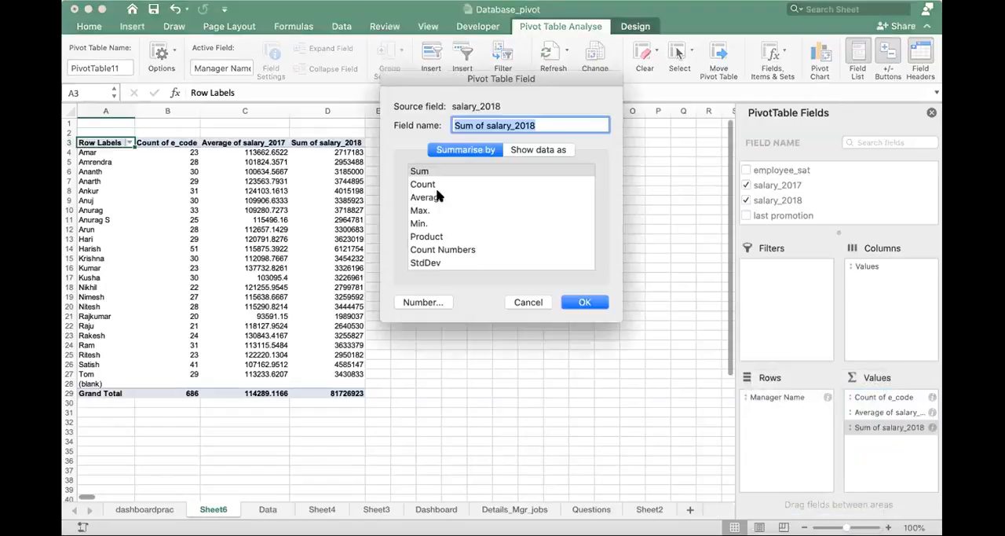
left_click(438, 197)
left_click(586, 301)
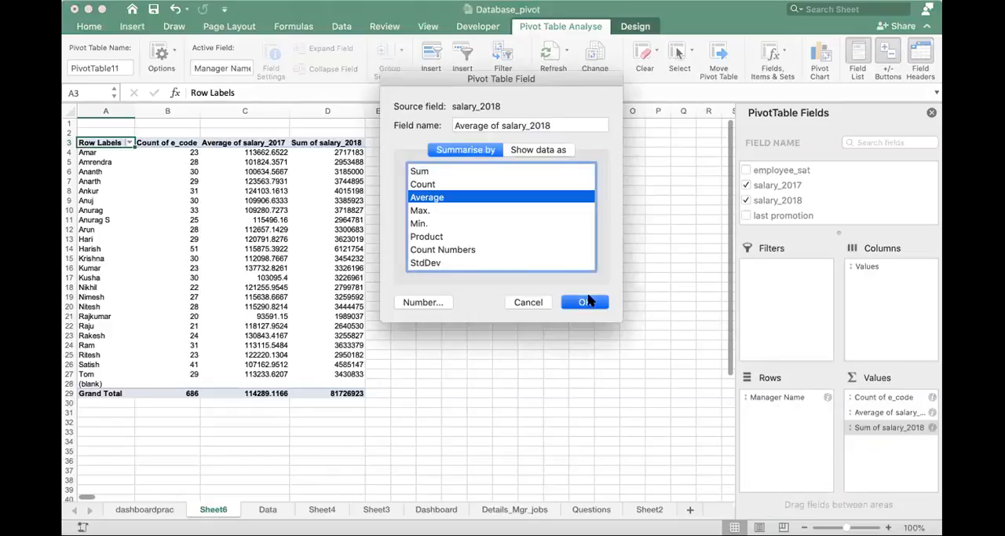
- Format the two average salary columns, C and D, with the comma style and no decimal places
left_click_drag(261, 111, 325, 113)
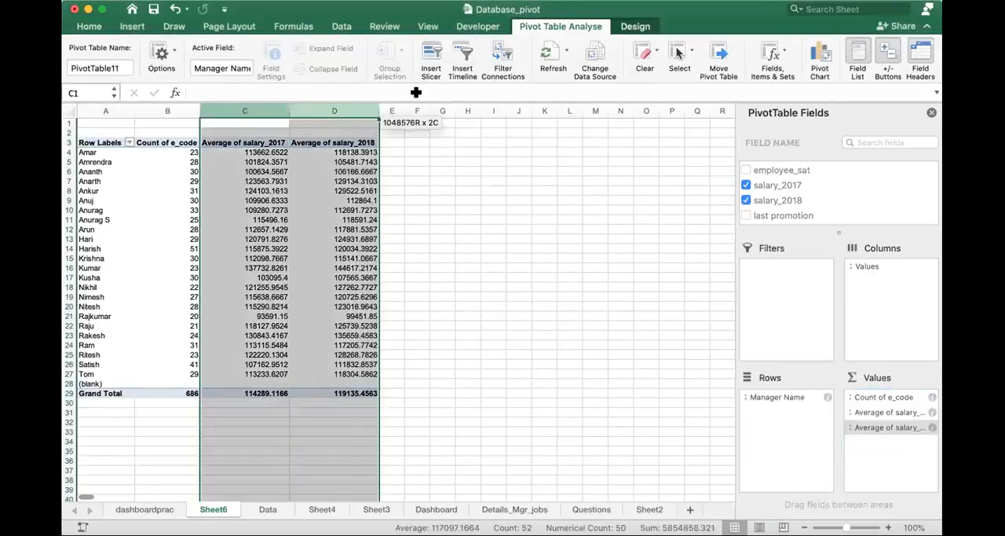
left_click(90, 27)
left_click(91, 27)
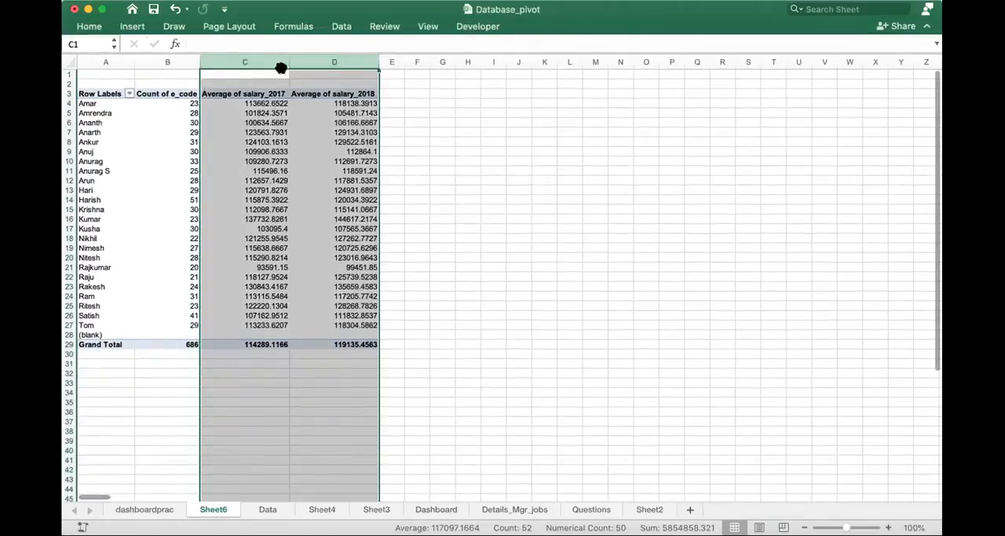
left_click(90, 27)
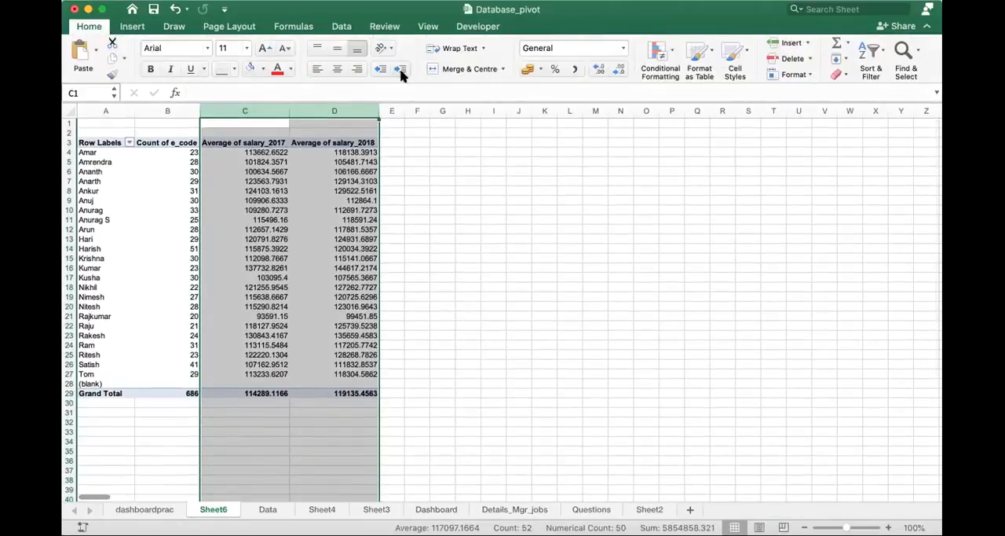
left_click(574, 69)
left_click(616, 71)
left_click(617, 70)
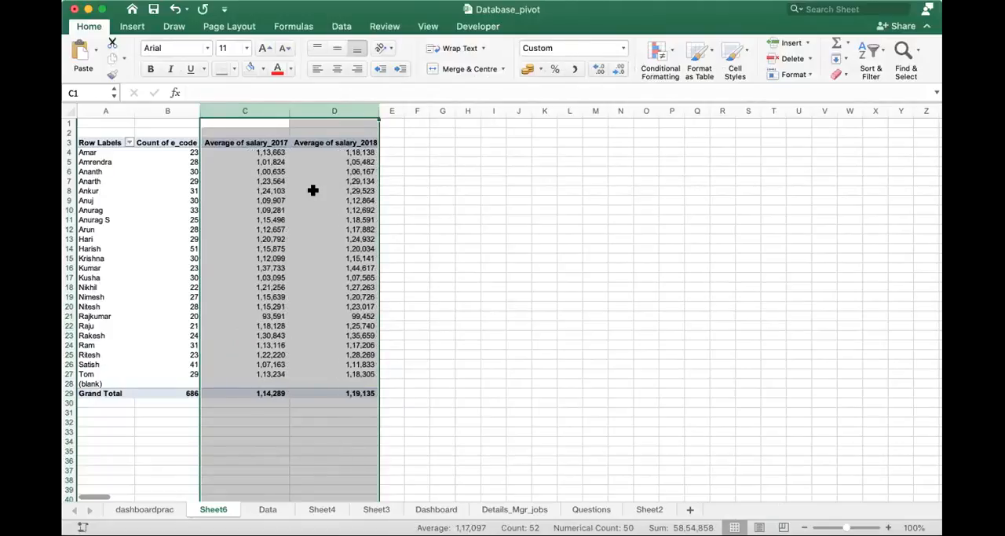
- Insert a line sparkline in E4 from the data range C4:D4 and fill it down through E28
left_click(388, 152)
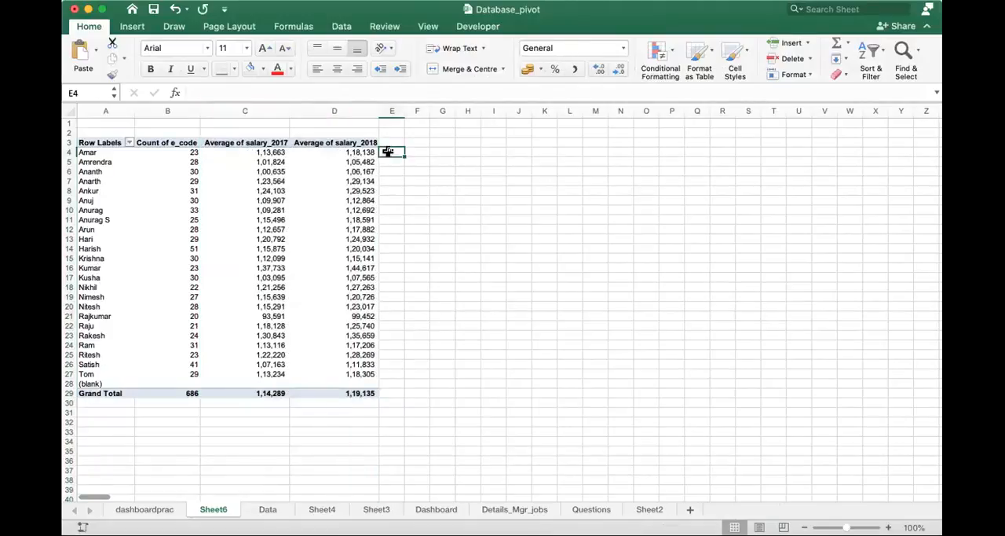
left_click(133, 26)
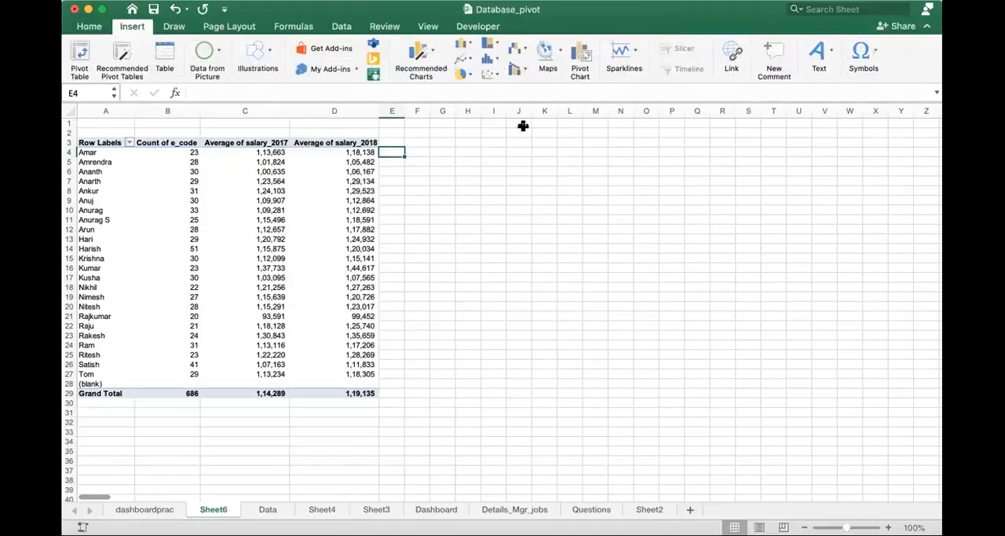
left_click(626, 55)
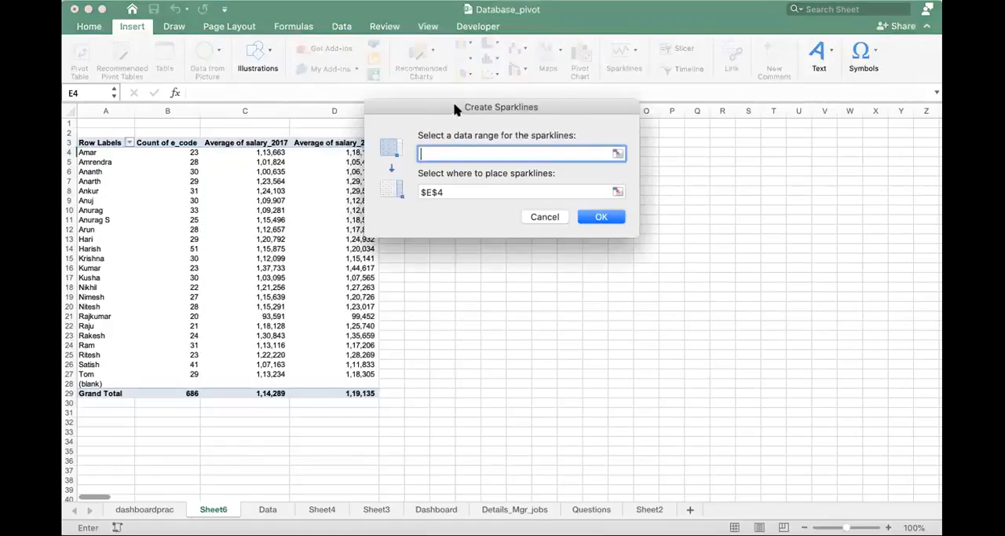
left_click_drag(467, 105, 618, 80)
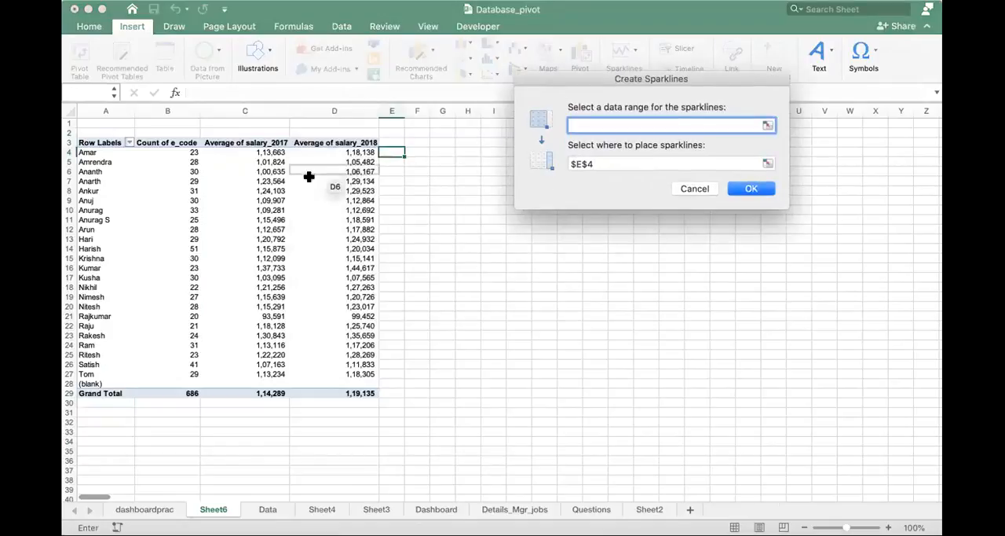
left_click_drag(273, 153, 339, 158)
left_click(340, 158)
left_click_drag(272, 152, 354, 154)
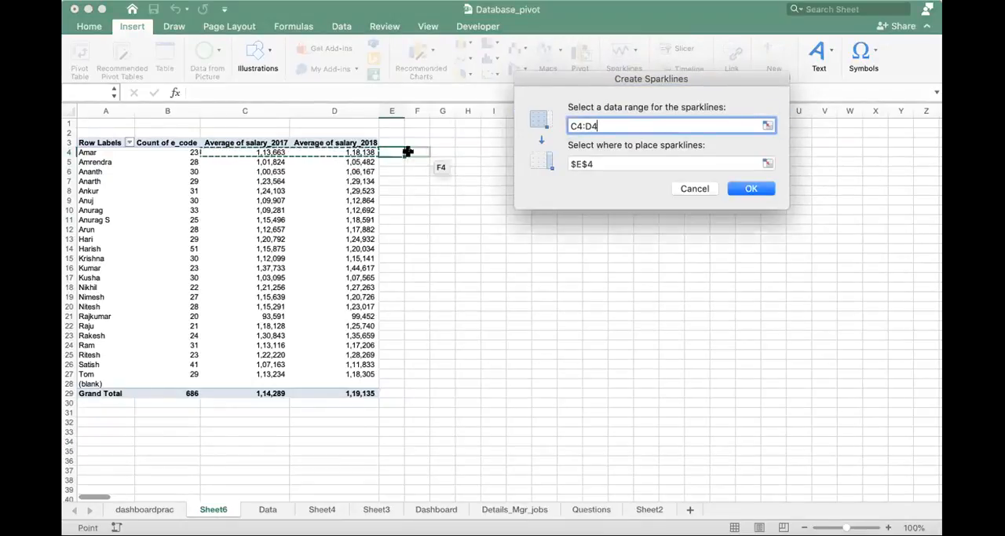
left_click(746, 189)
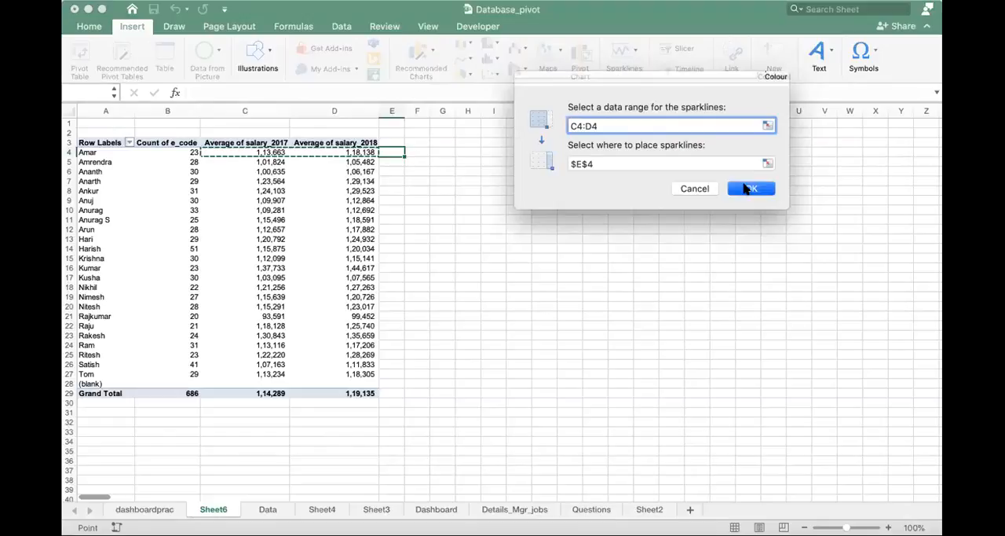
left_click_drag(404, 155, 416, 395)
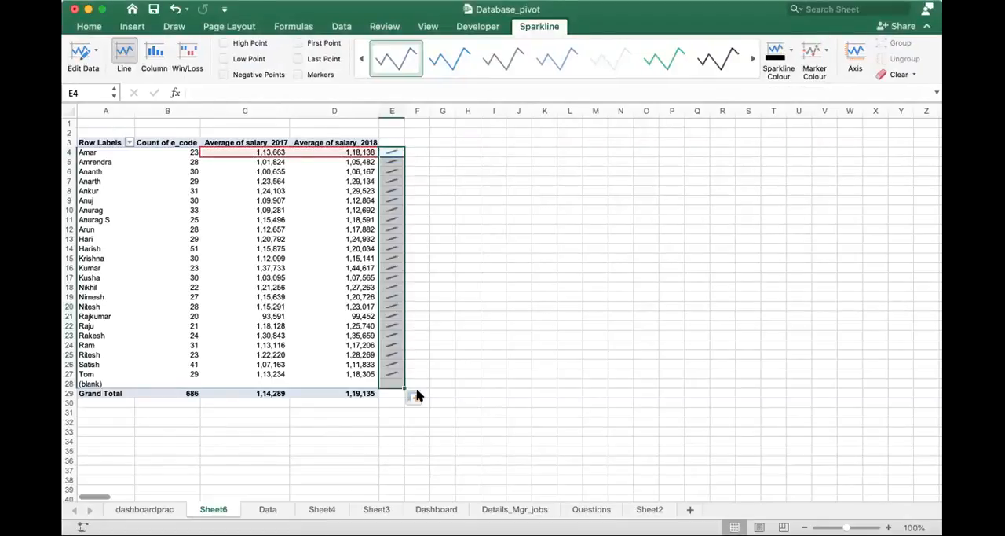
left_click(466, 179)
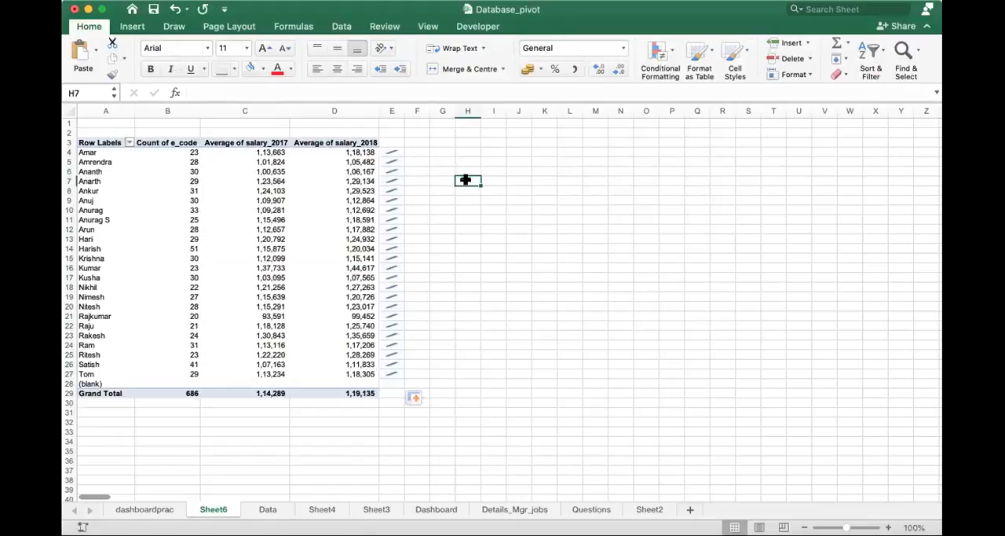
- Show the First Point and Last Point on the sparklines in column E
left_click(391, 151)
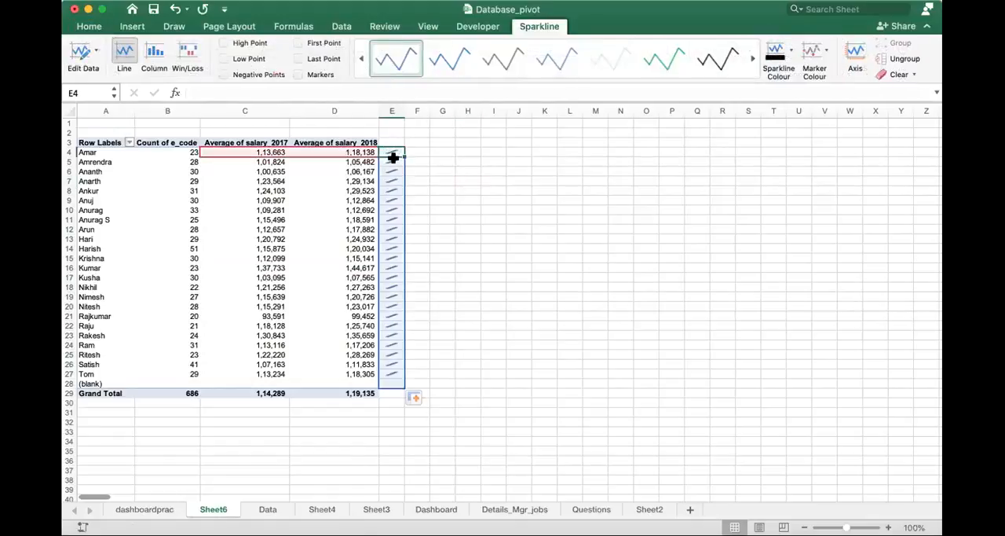
left_click(752, 60)
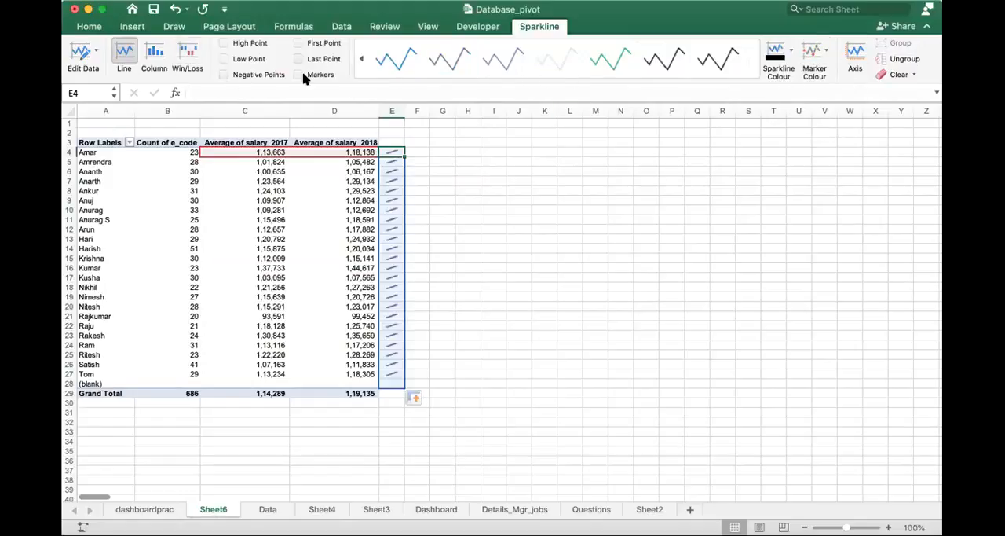
left_click(297, 43)
left_click(492, 218)
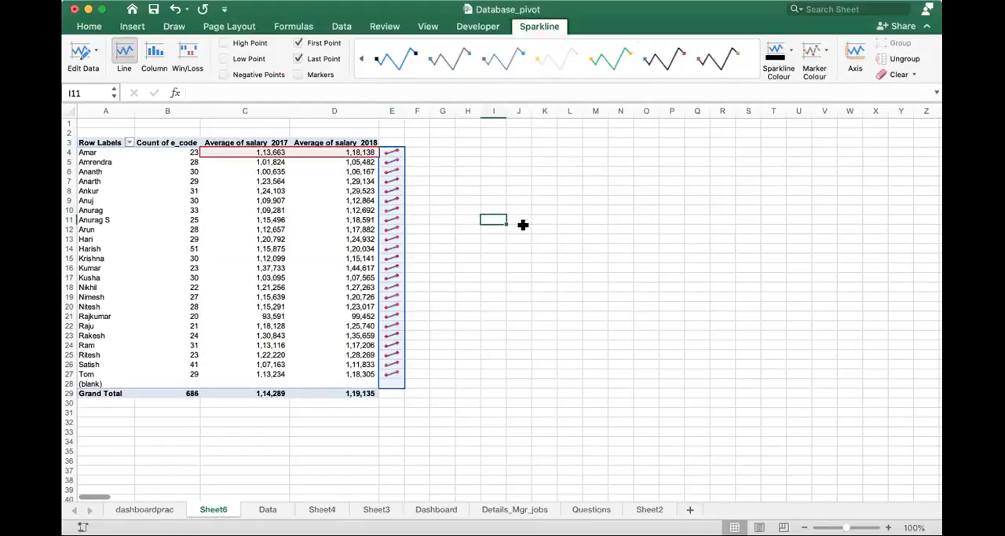
left_click(523, 226)
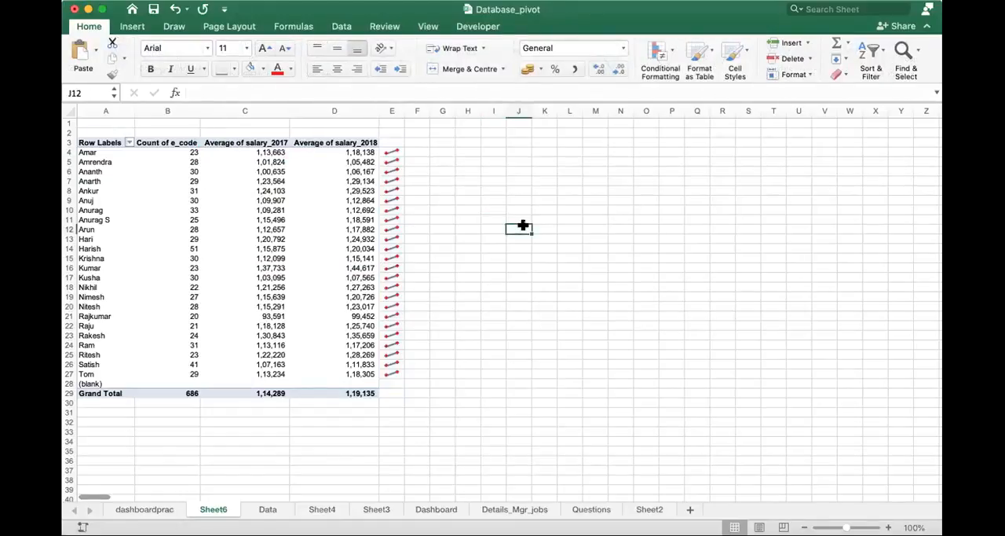
- Insert three blank columns between the Average of salary_2018 column and the sparklines
left_click(268, 151)
left_click(341, 154)
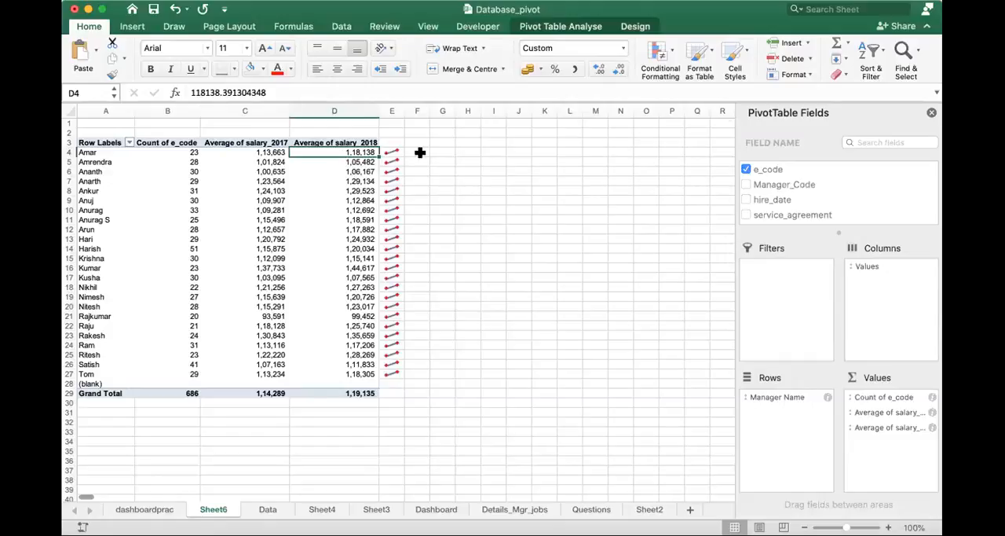
left_click(392, 108)
right_click(395, 110)
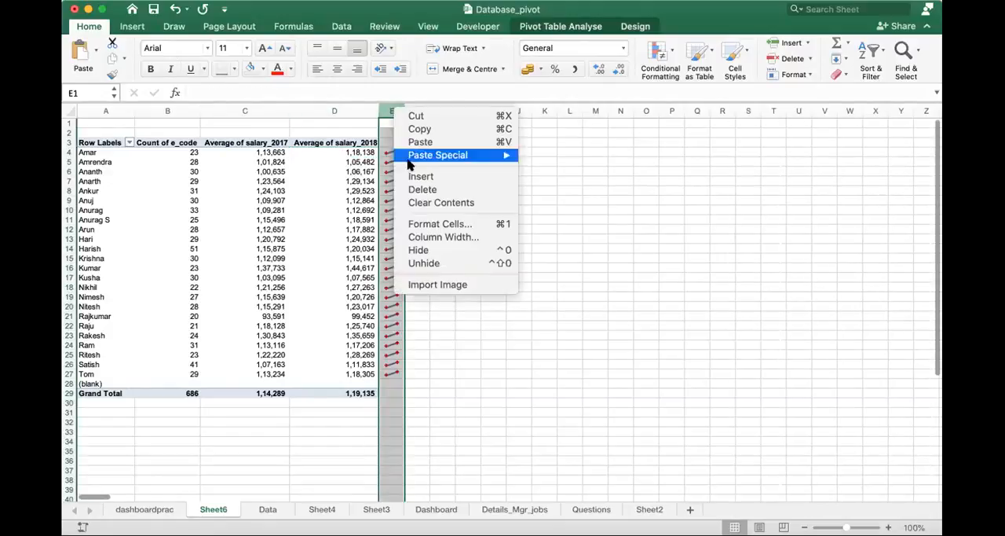
left_click(415, 178)
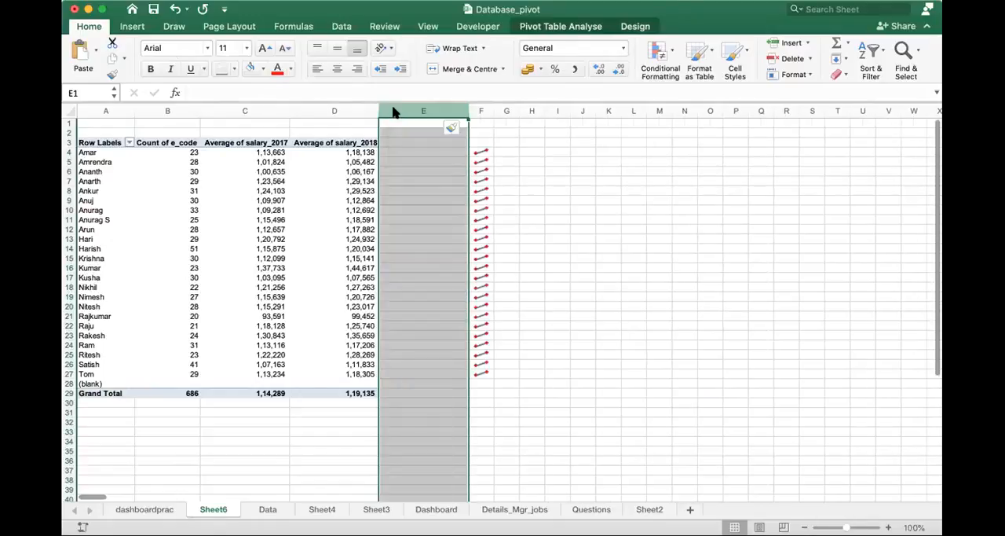
right_click(395, 112)
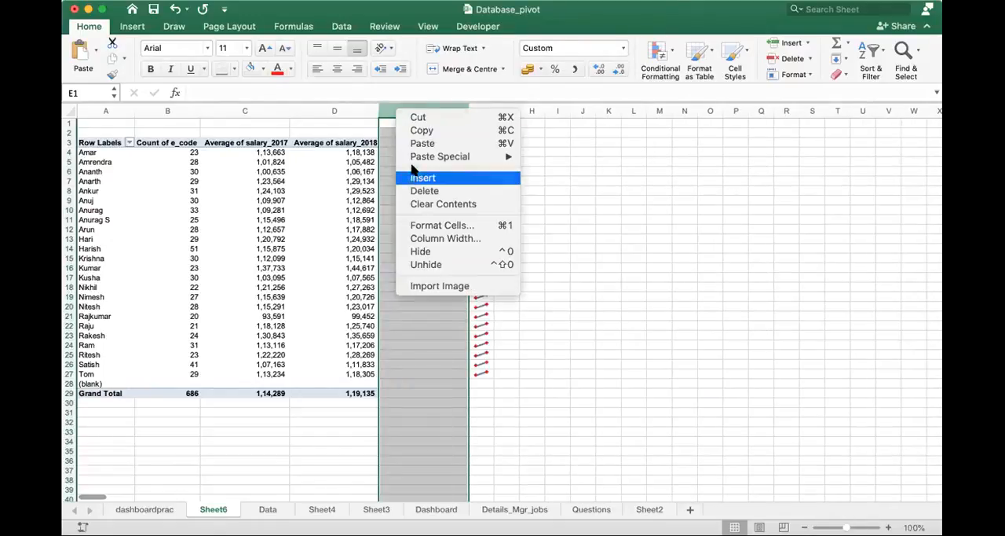
left_click(415, 176)
right_click(416, 110)
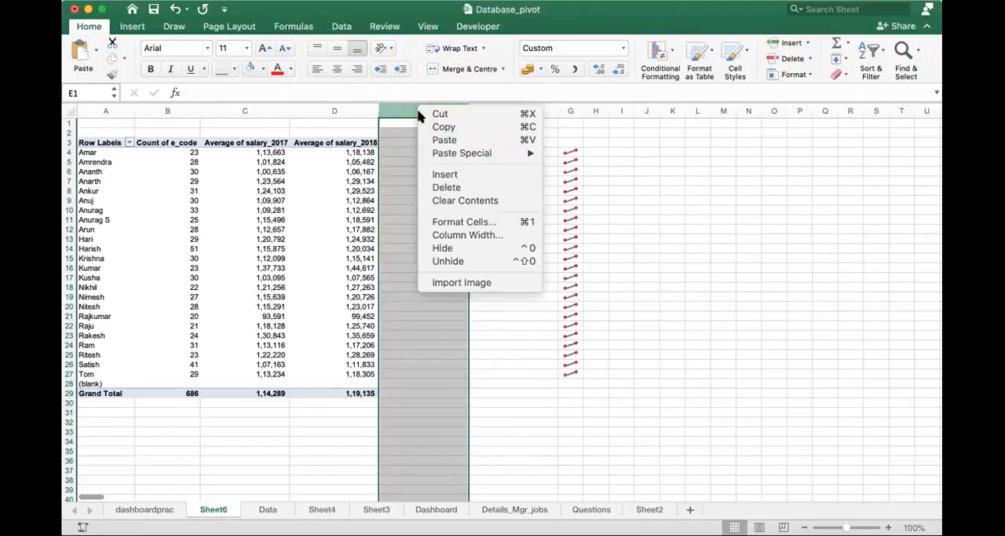
left_click(446, 176)
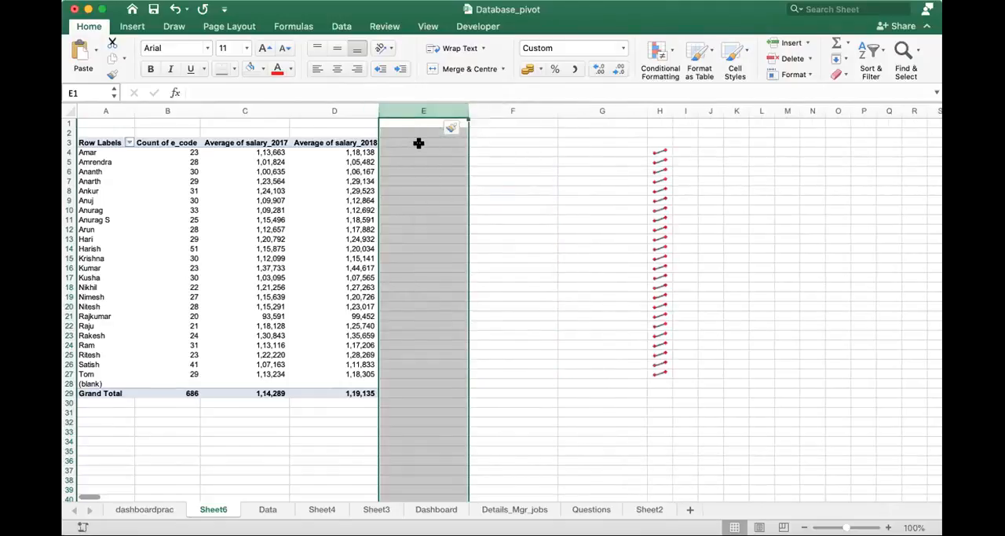
- Enter the header Average in cell E3, beside the pivot table's last column heading
left_click(422, 143)
type("Average")
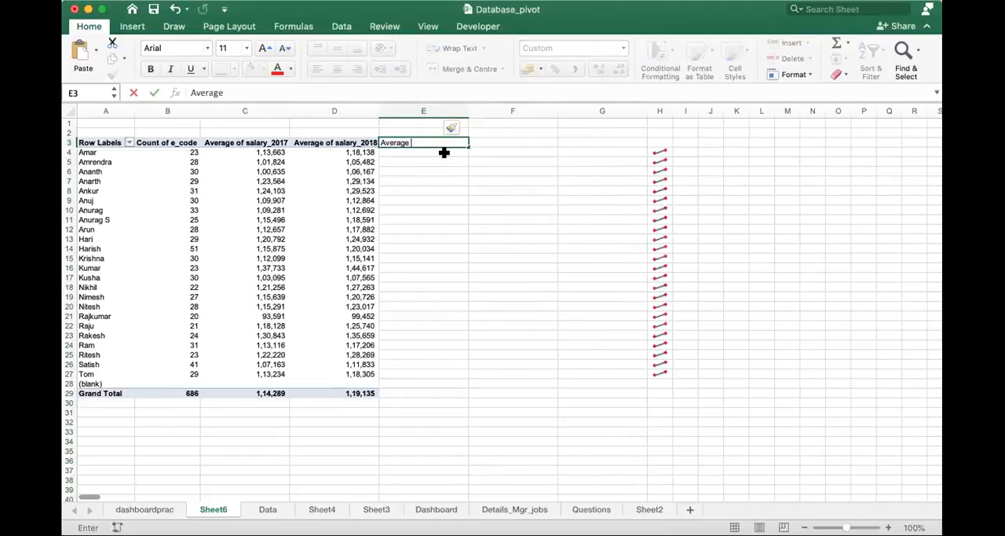
left_click(491, 168)
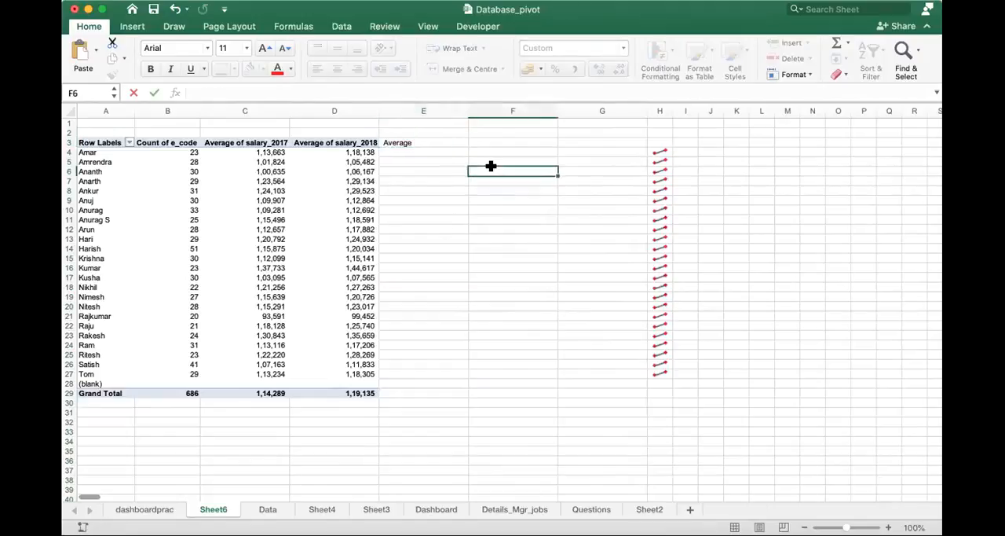
- Examine the salary columns on the Data sheet and return to Sheet6
left_click(259, 510)
scroll(494, 479, "right", 1)
scroll(495, 479, "right", 6)
scroll(494, 479, "right", 6)
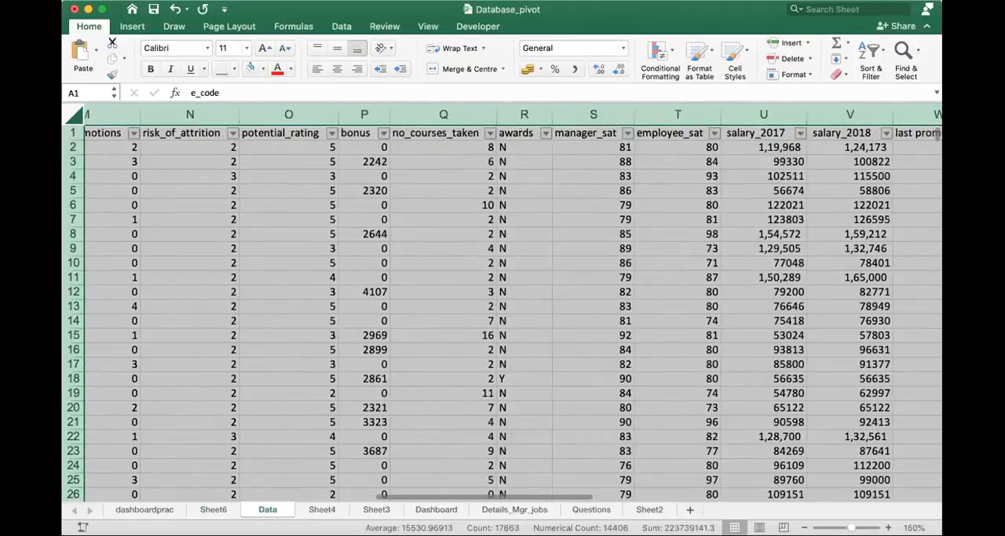
scroll(503, 314, "right", 2)
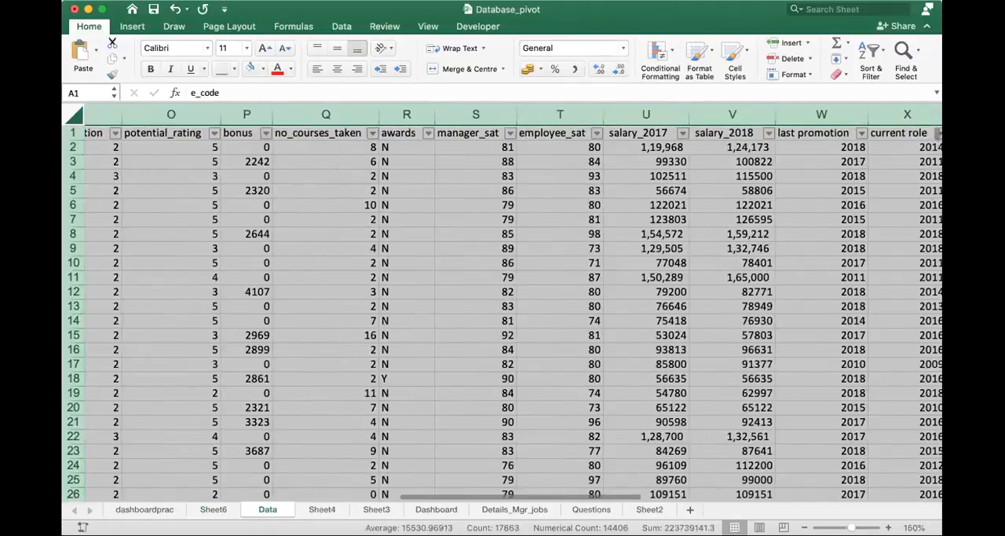
left_click(213, 510)
- Extend the header in cell E3 to read Average_2019
left_click(422, 143)
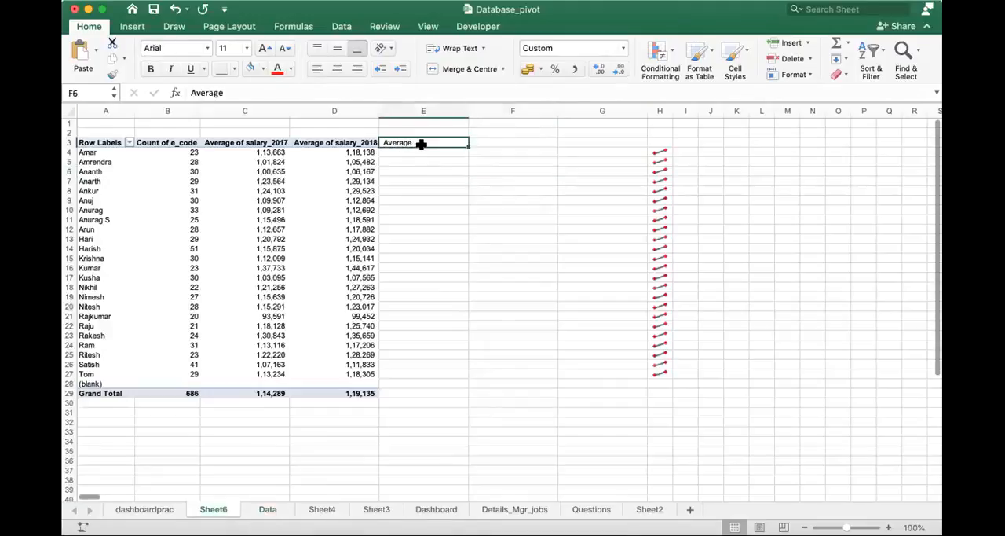
double_click(422, 143)
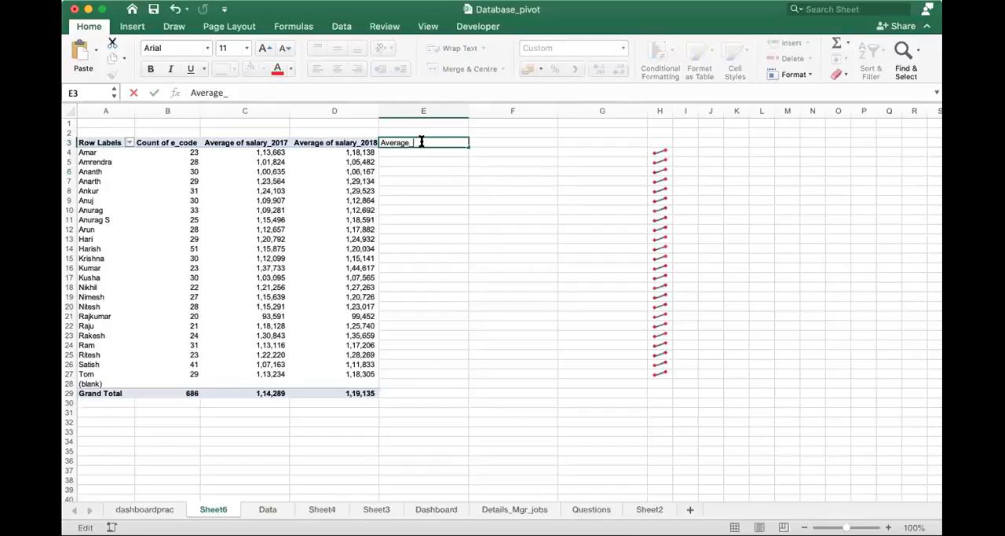
key("Tab")
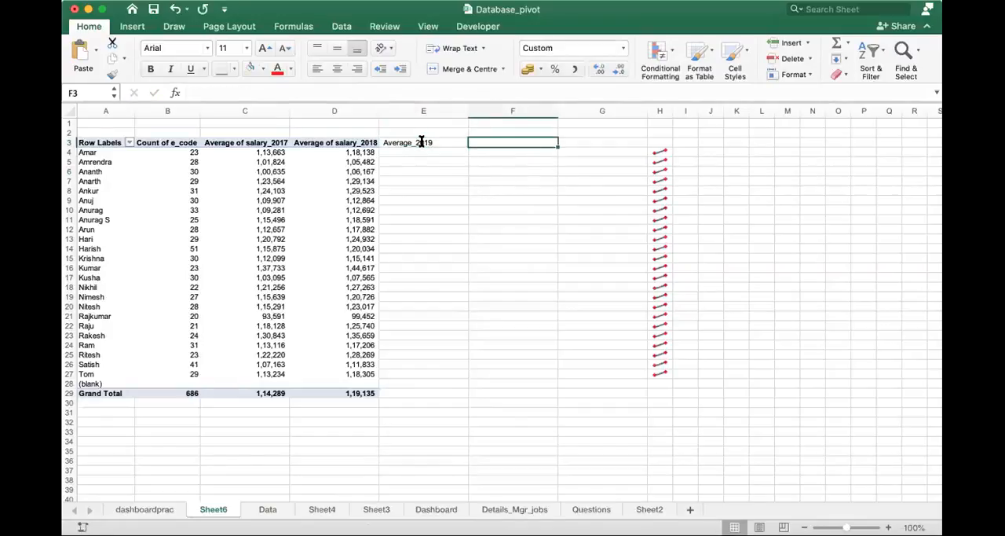
- Enter the header Average_2020 in cell F3
type("Average")
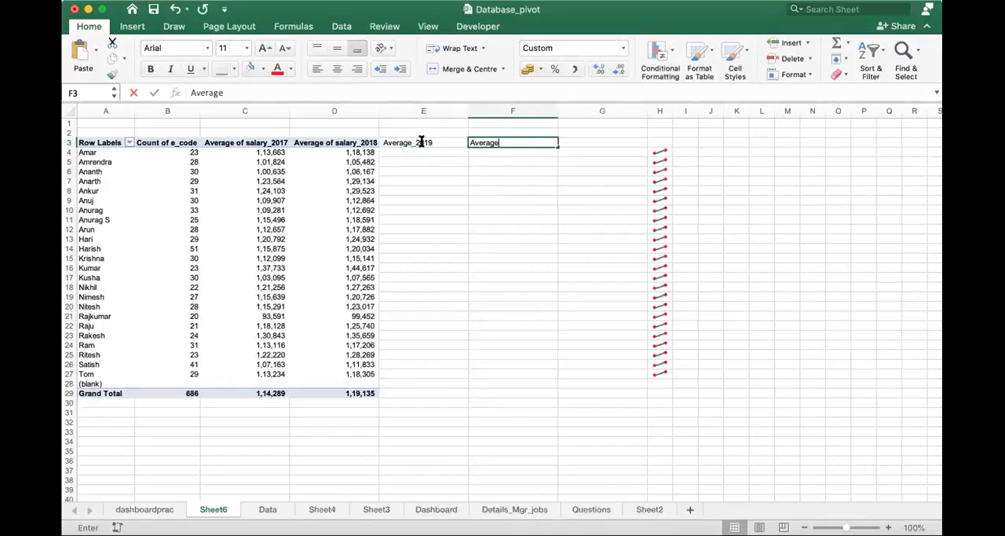
type("_2020")
key("Return")
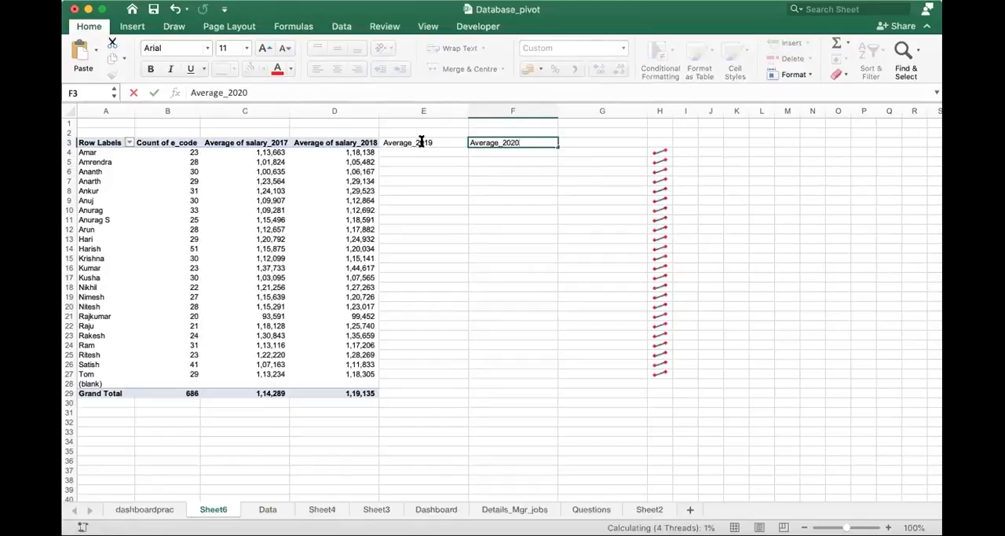
- Enter a formula in E4 that multiplies the pivot table's Average of salary_2018 value in that row by 0.1
type("=")
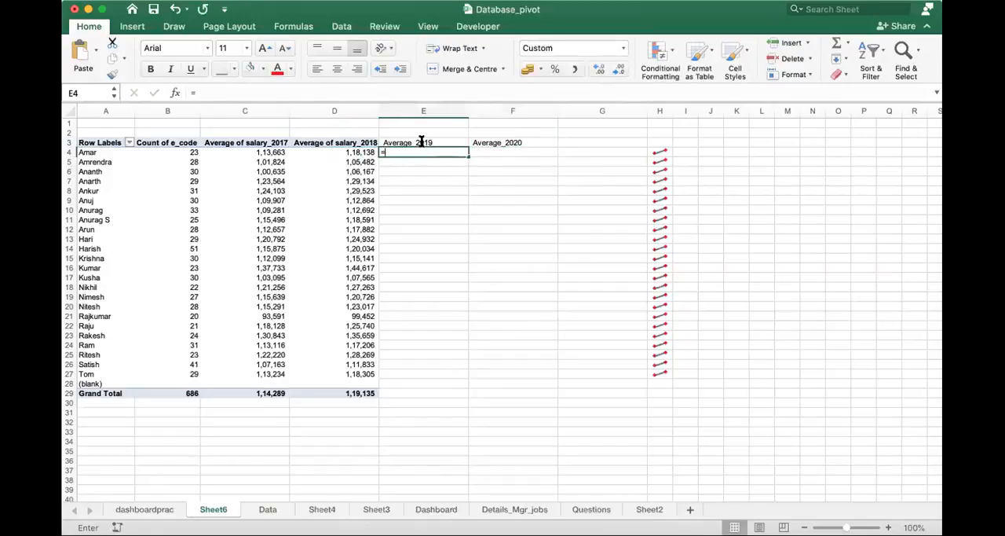
key("Left")
type("*")
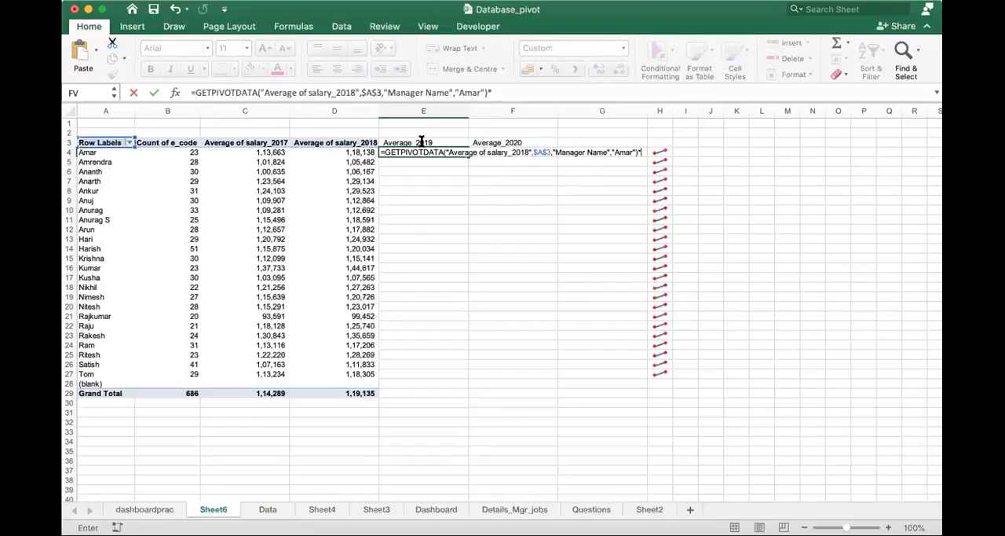
key("Return")
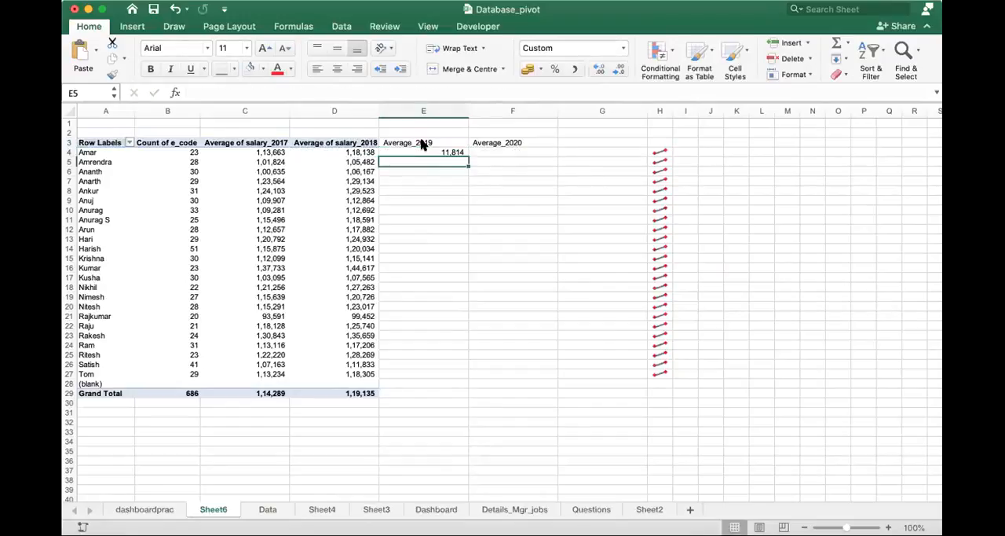
- Fill the Average_2019 formula from E4 down to E8 and check the formula in E4
key("Up")
left_click_drag(464, 155, 455, 199)
left_click(455, 199)
left_click(455, 153)
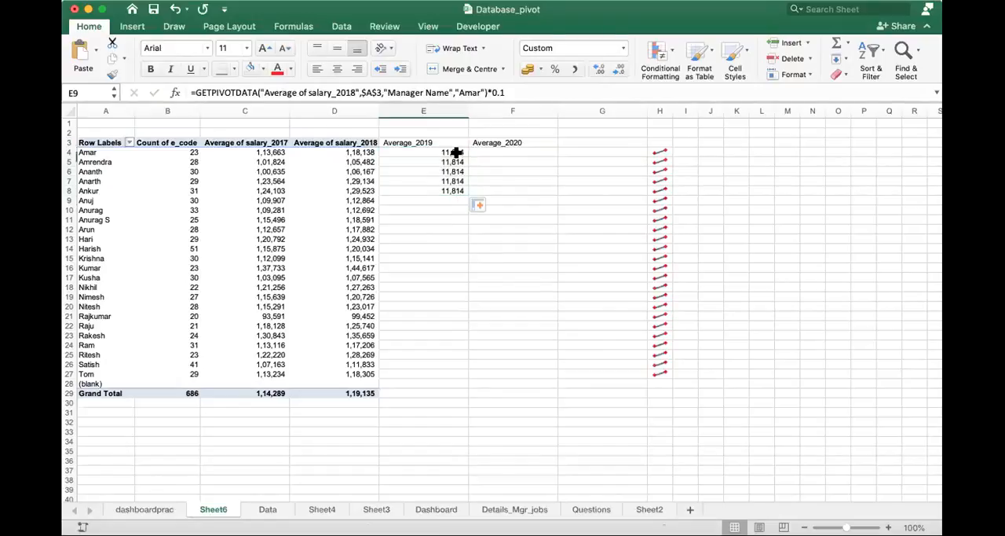
double_click(456, 151)
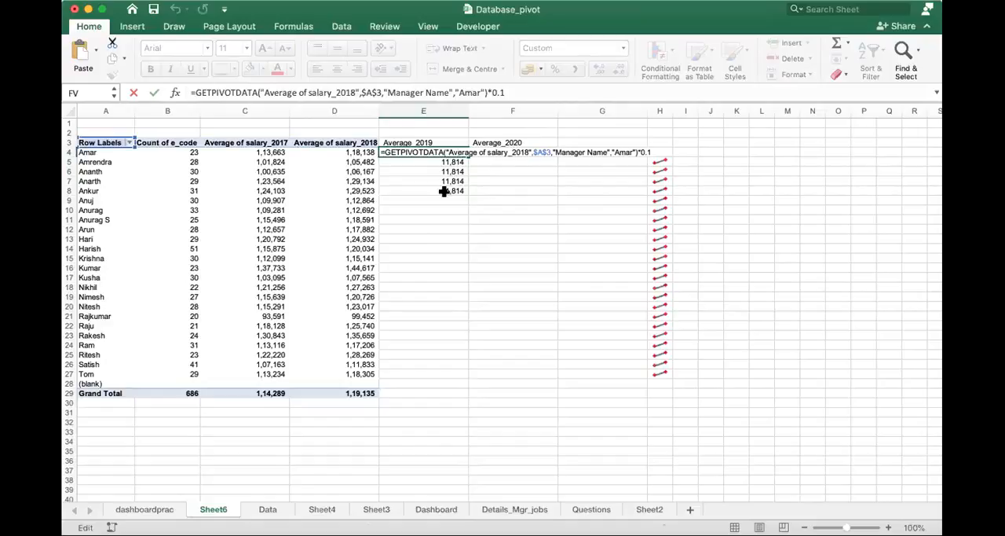
key("Escape")
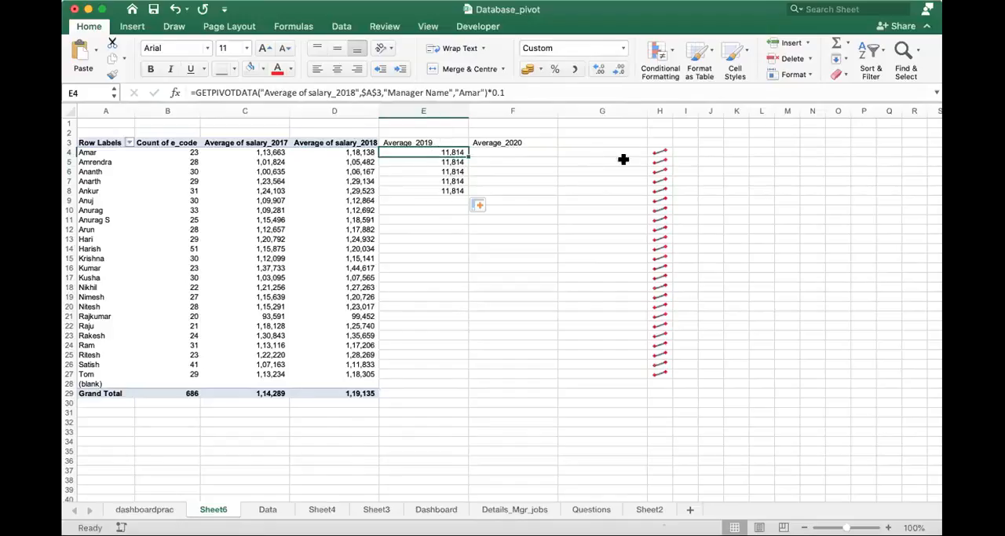
- Delete columns E to G between the pivot table and the sparklines
left_click(661, 150)
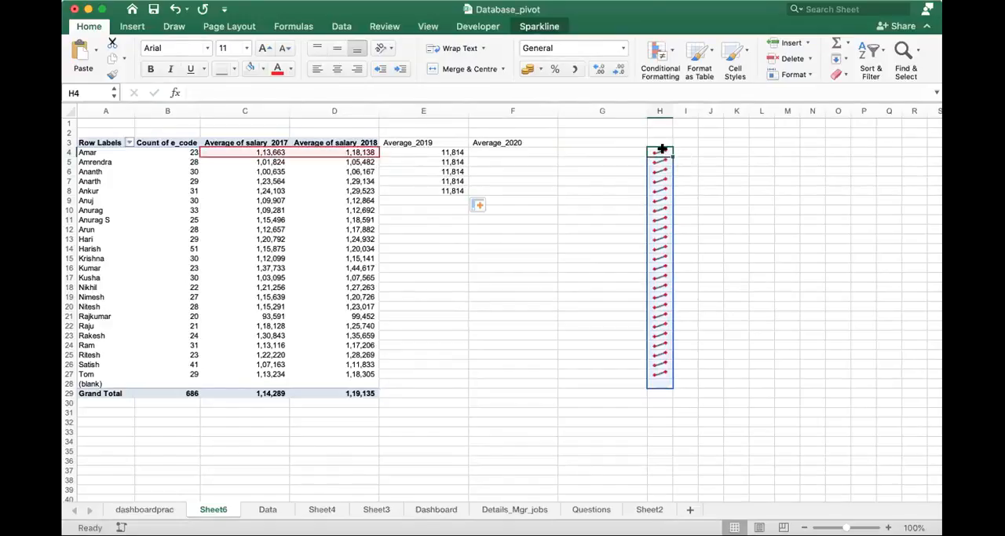
left_click_drag(409, 109, 591, 108)
right_click(591, 108)
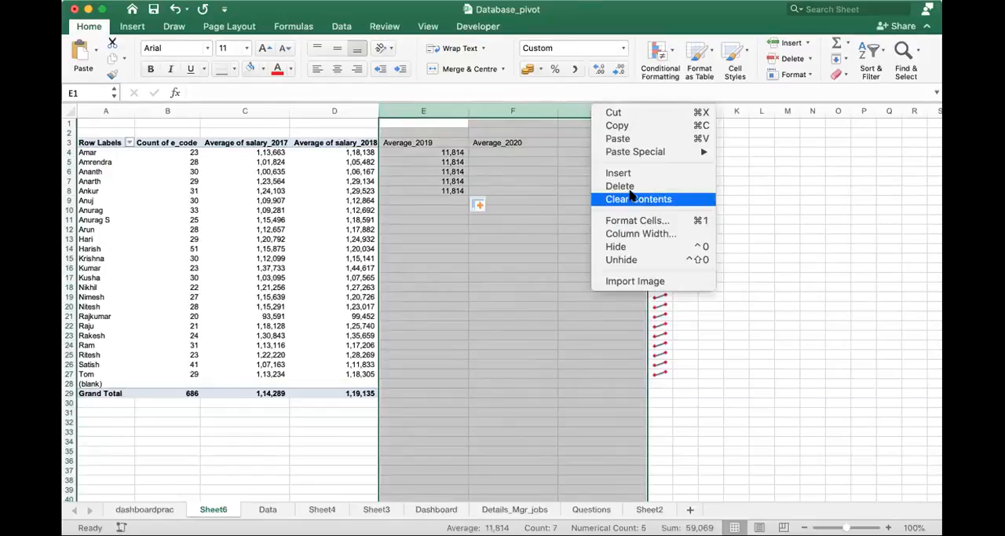
left_click(621, 187)
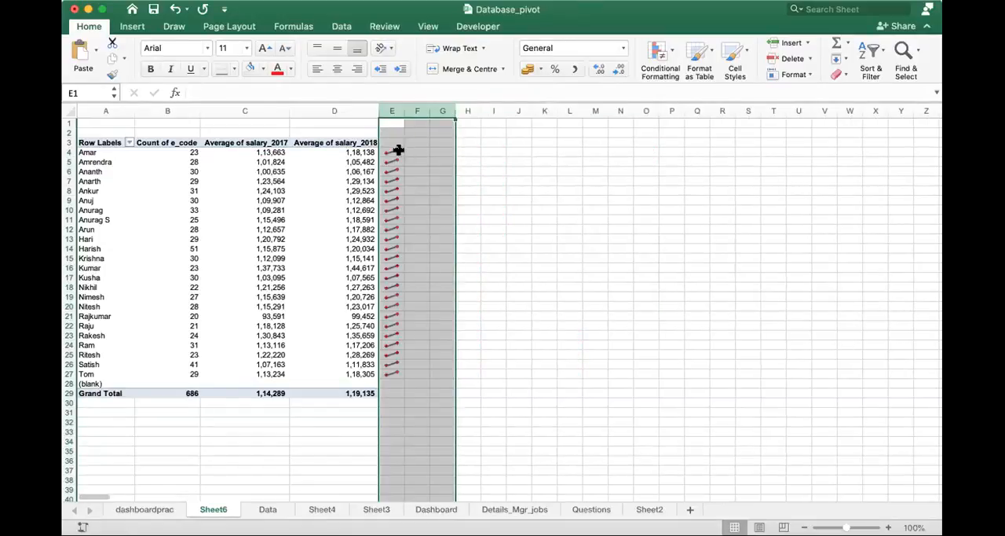
- Examine the sparkline in E4 and compare the first manager's 2017 and 2018 average salaries in row 4
left_click(392, 150)
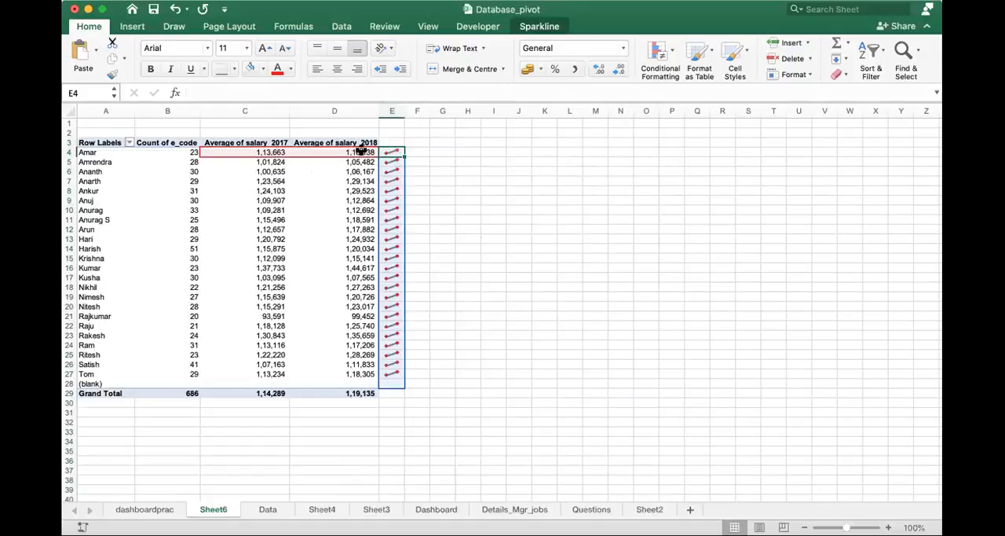
left_click(114, 152)
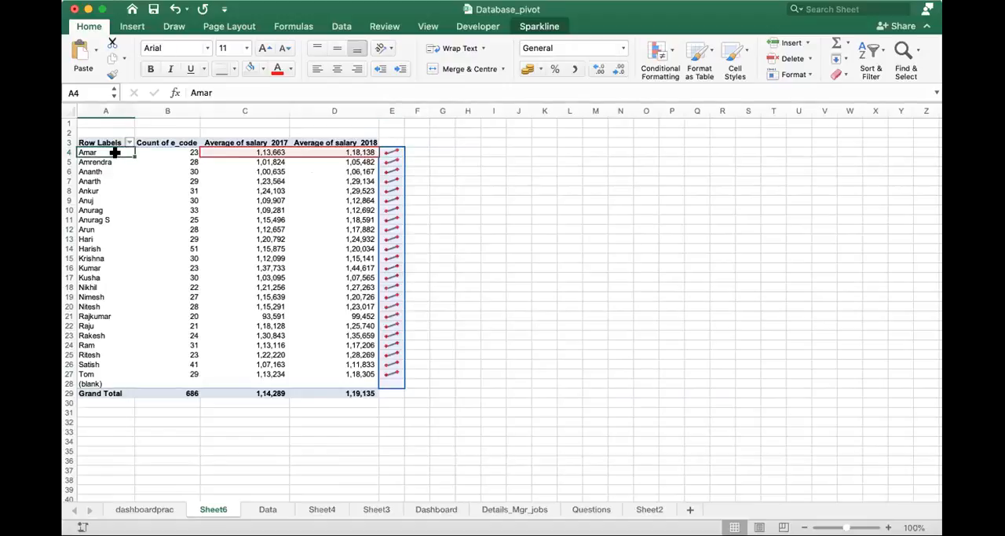
key("Right")
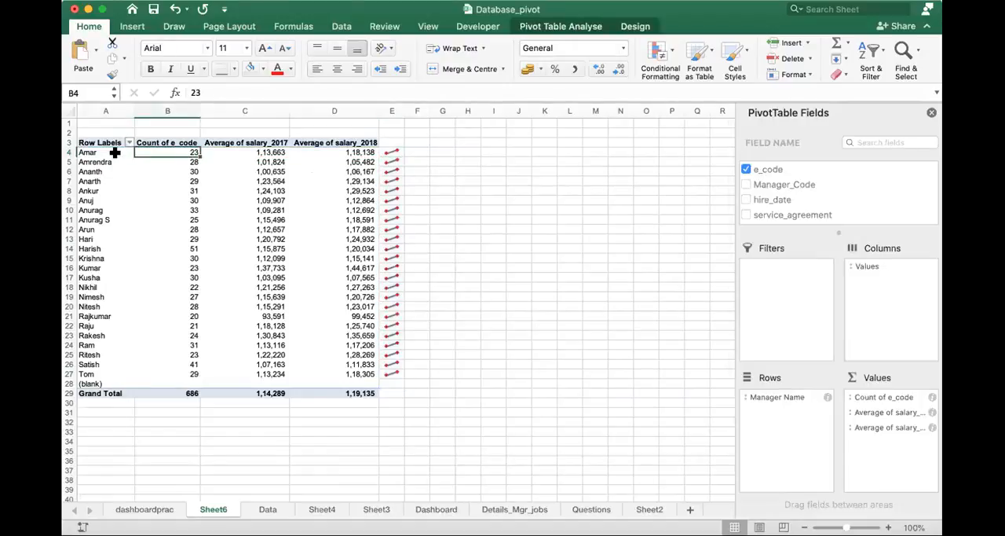
key("Right")
key("Right")
key("Left")
key("Right")
key("Left")
key("Right")
key("Left")
key("Right")
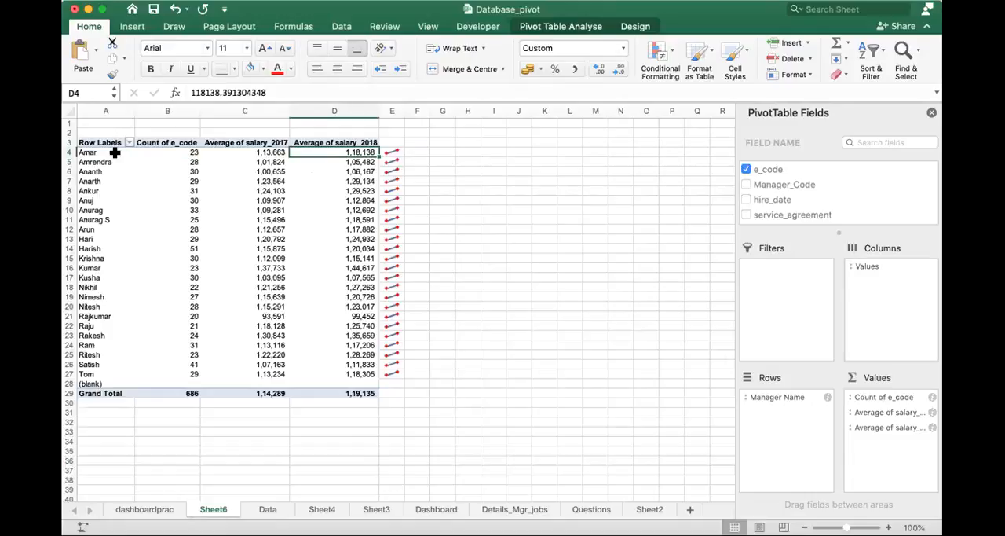
key("Right")
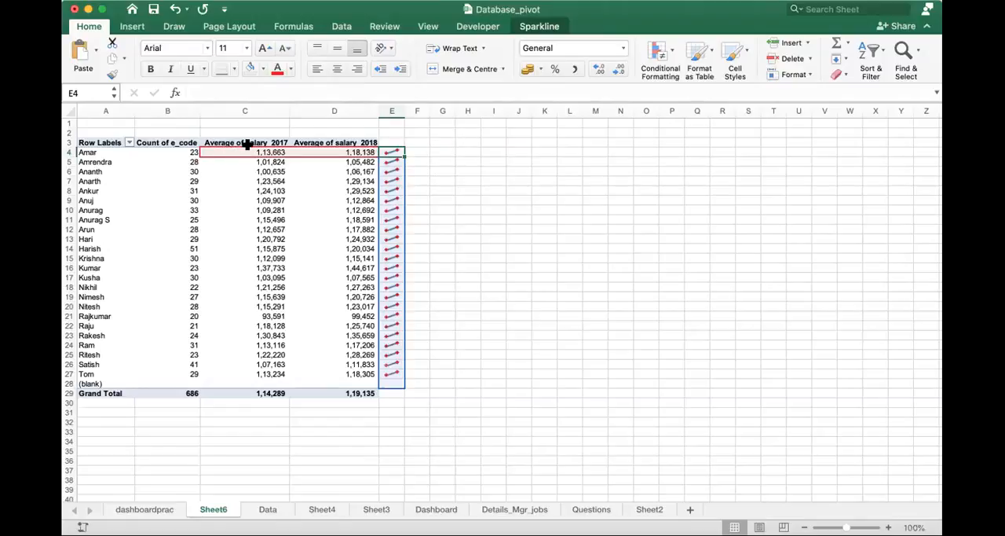
- Inspect the sparklines in E4 and E9 and the salary ranges they draw on
left_click(394, 142)
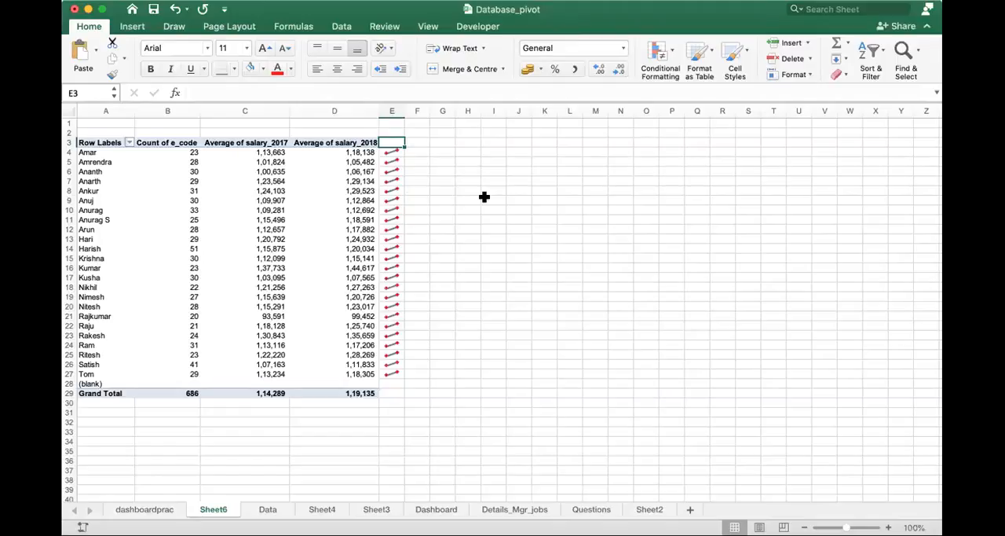
left_click(396, 149)
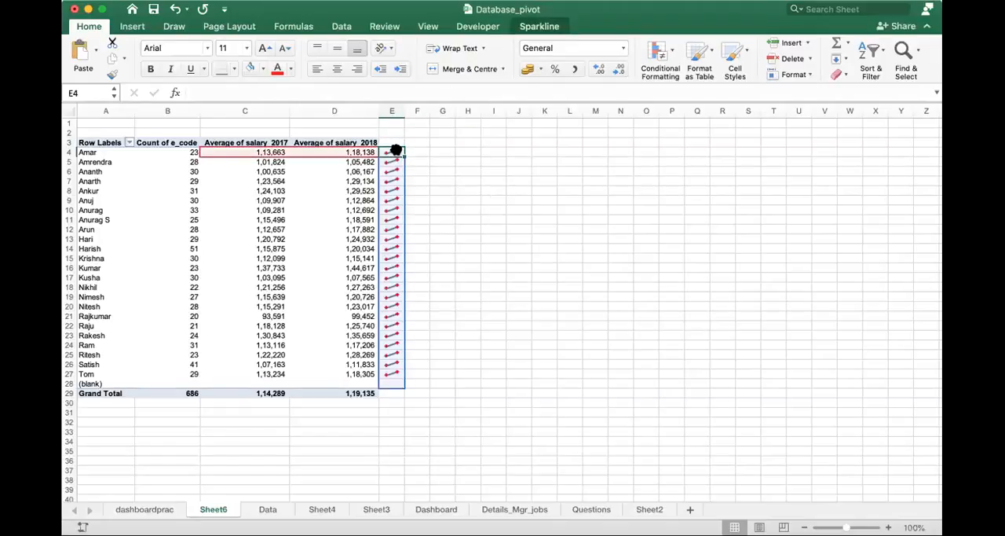
left_click(395, 200)
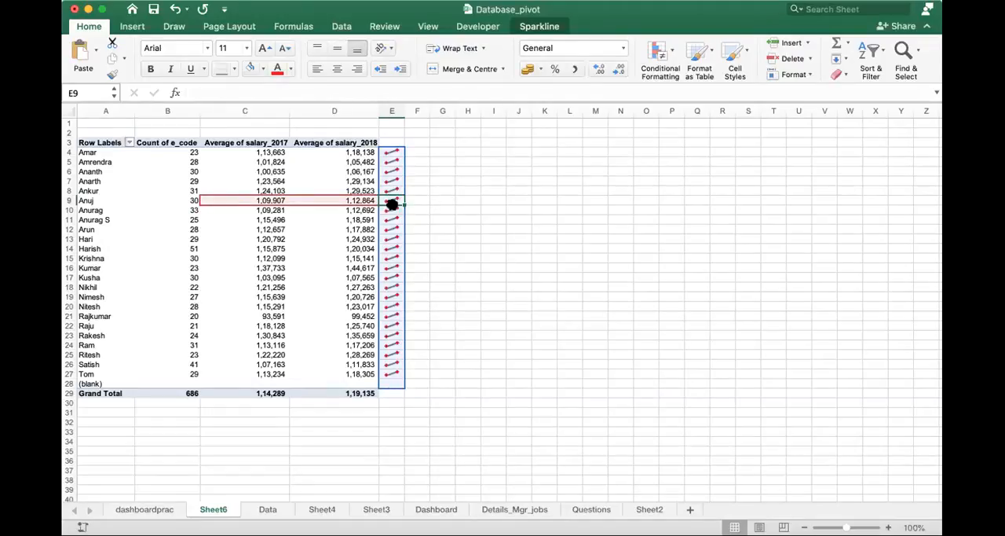
double_click(398, 198)
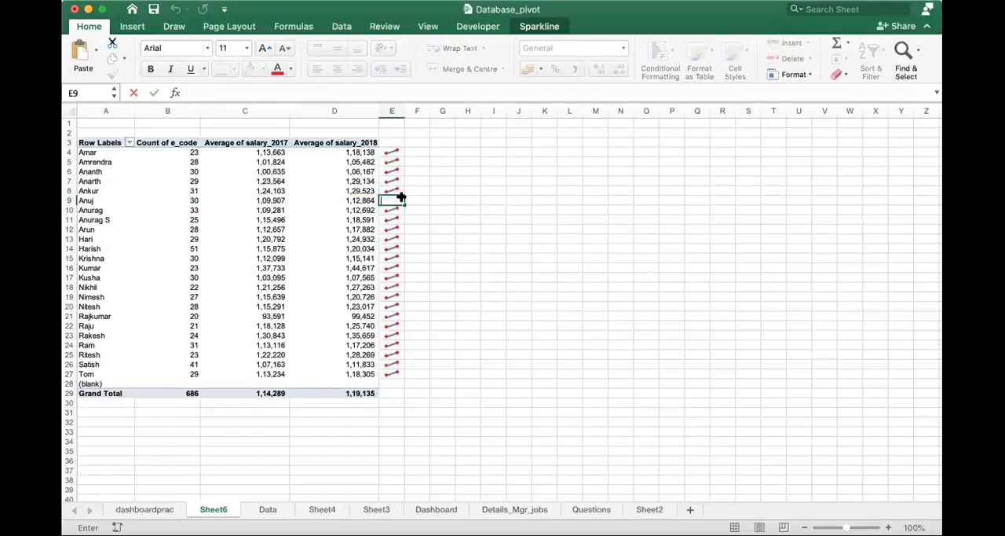
left_click(395, 153)
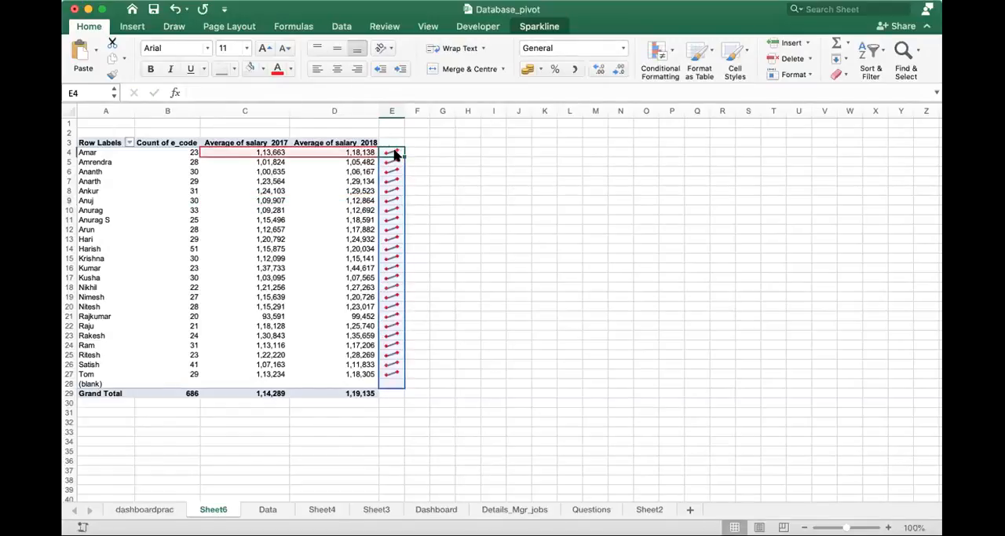
- Restyle the sparkline group as plain lines without First Point and Last Point markers
left_click(534, 26)
left_click(533, 27)
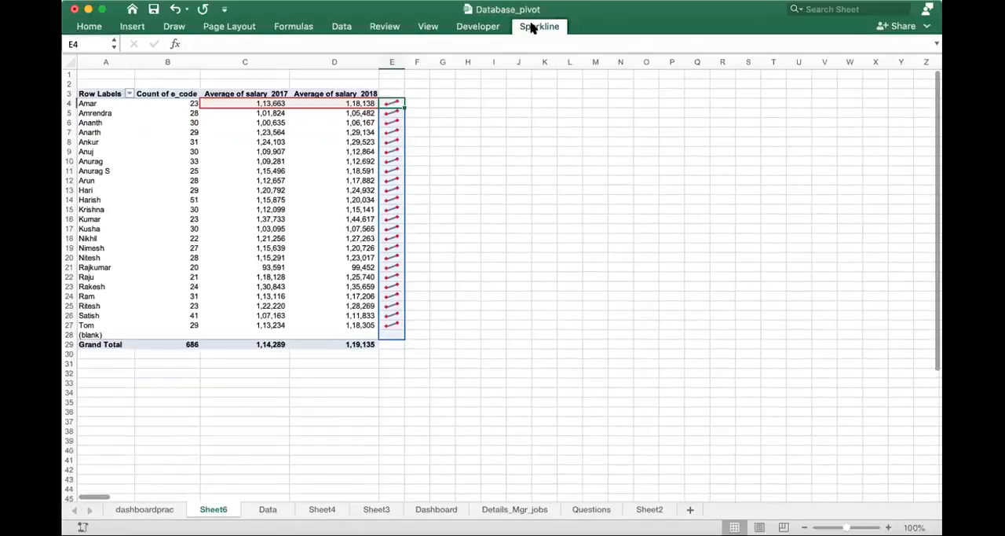
left_click(531, 26)
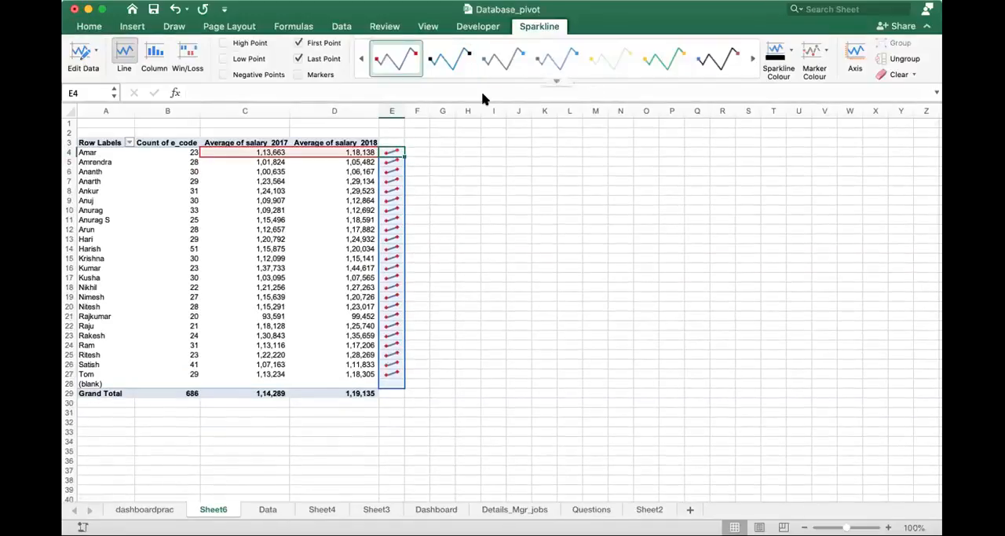
left_click(754, 60)
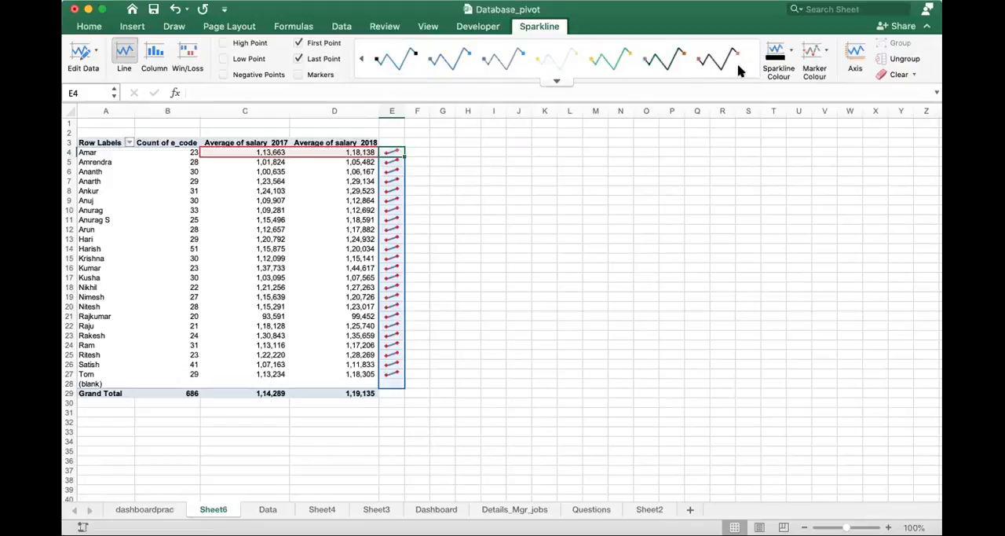
left_click(360, 59)
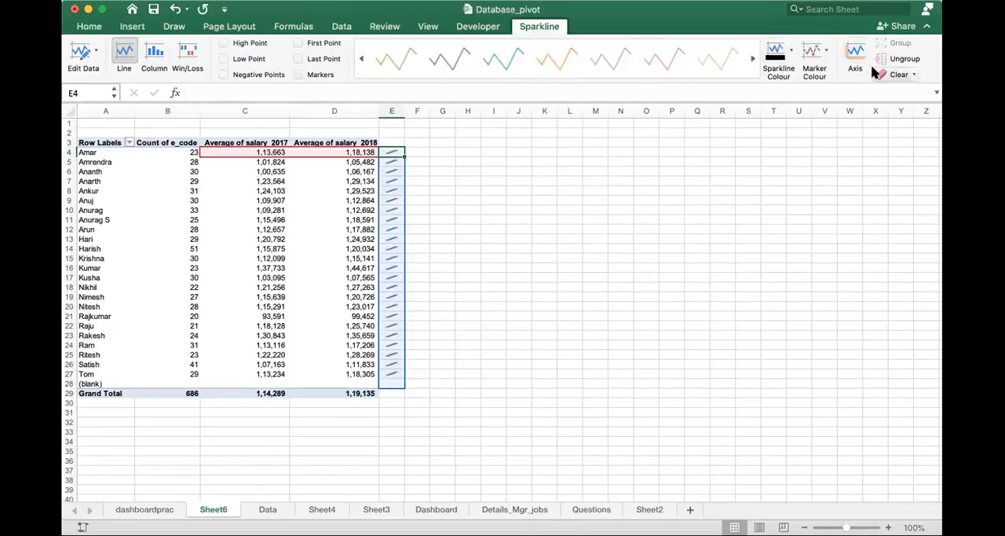
- Try the Column type for the sparkline group, and return it to Line
left_click(158, 52)
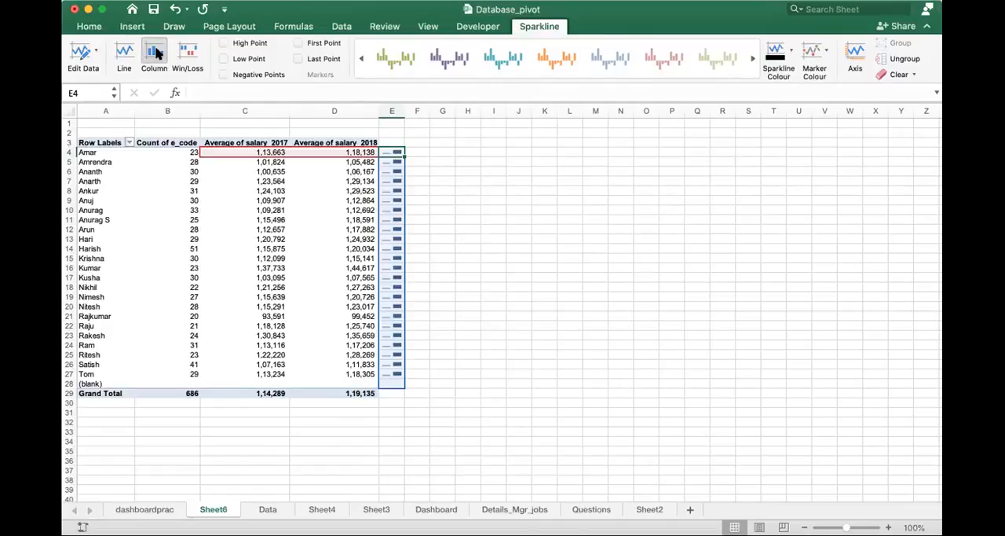
left_click(125, 55)
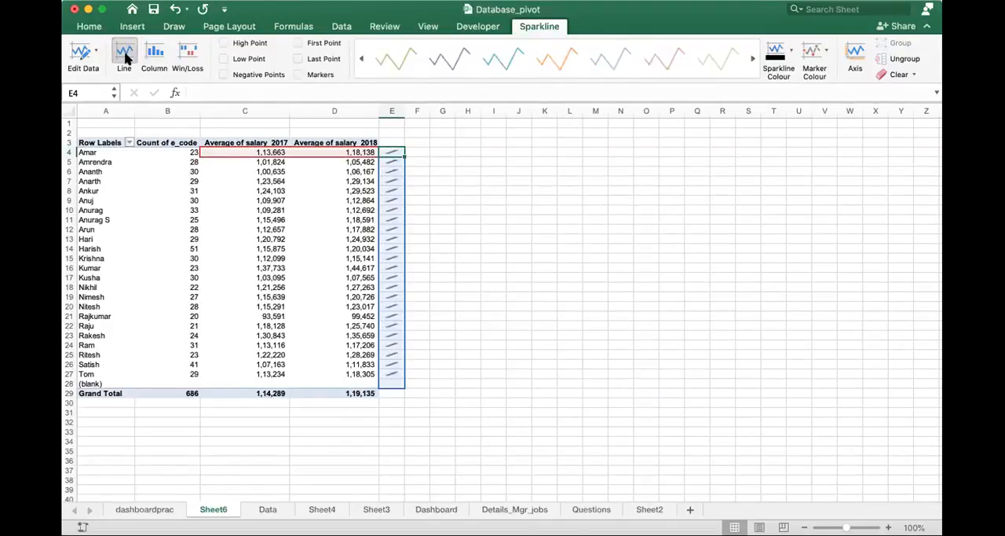
- Switch to the Dashboard workbook and select the whole retailer zone table B2:K9 on Sheet3
left_click(596, 258)
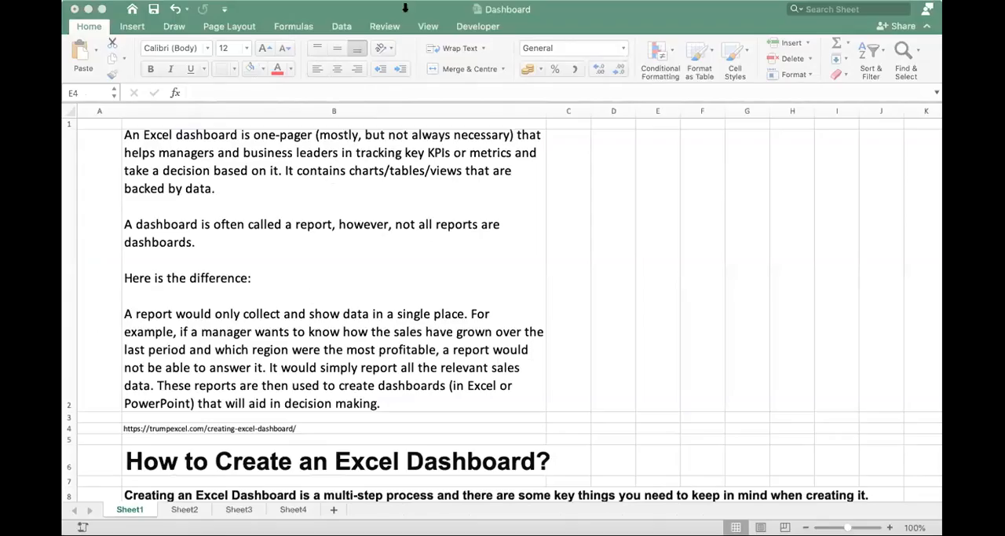
left_click(395, 3)
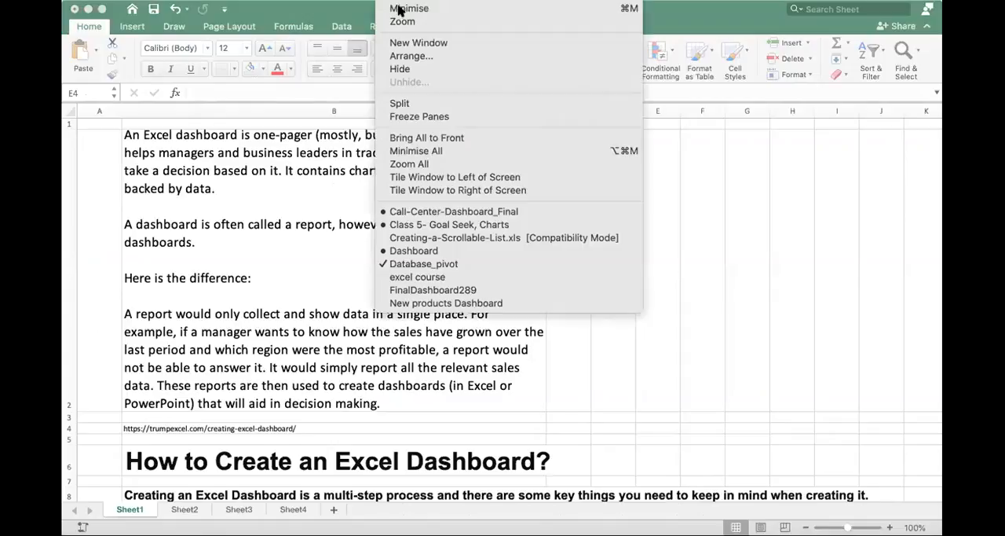
left_click(452, 250)
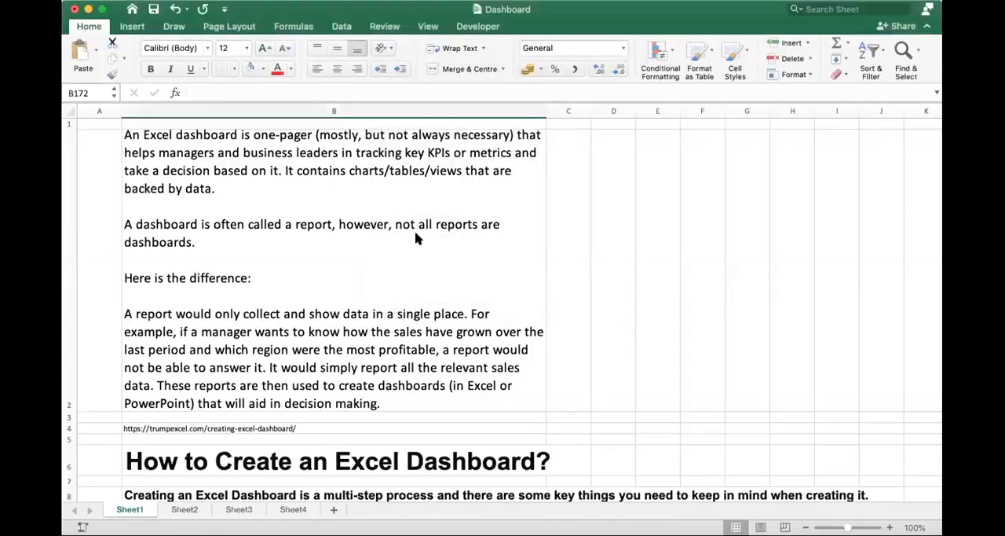
left_click(396, 4)
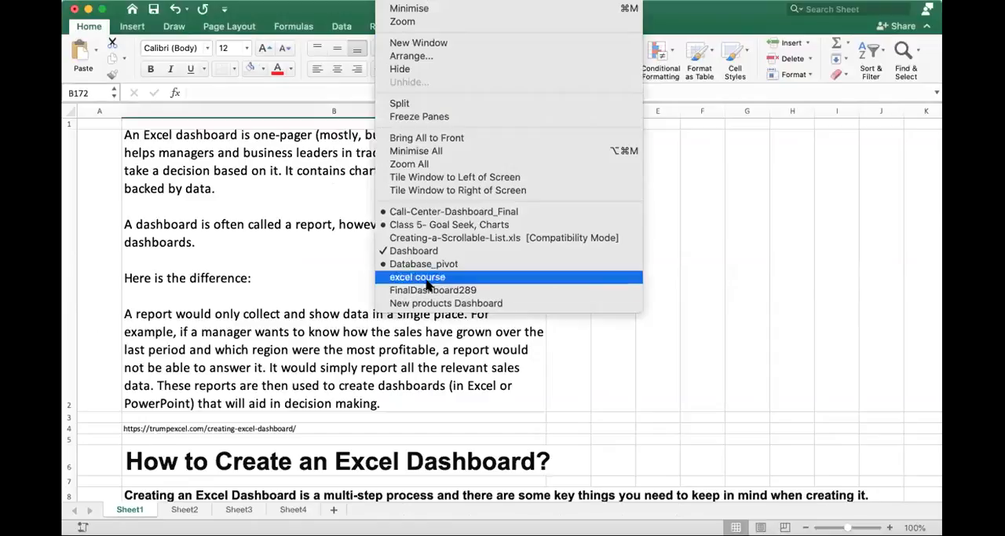
left_click(294, 503)
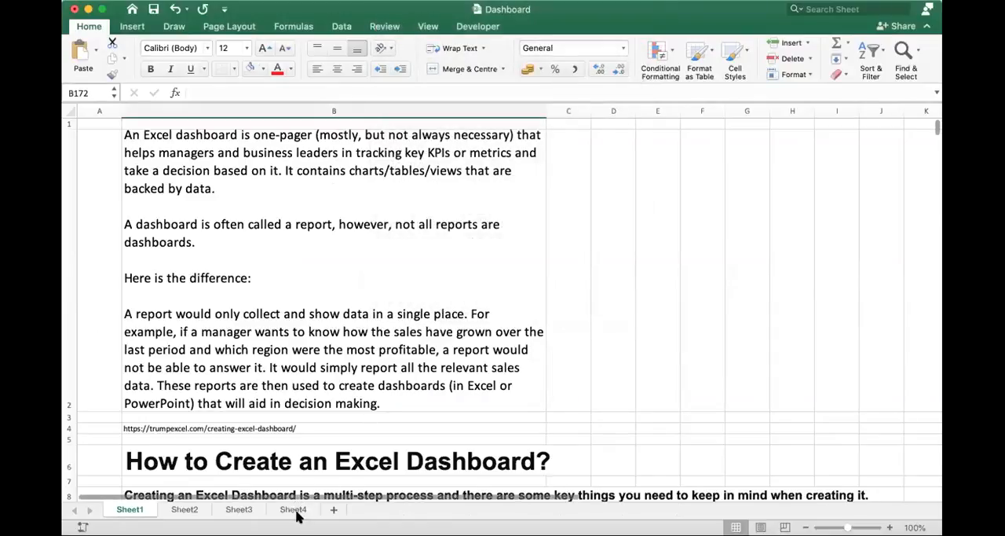
left_click(294, 510)
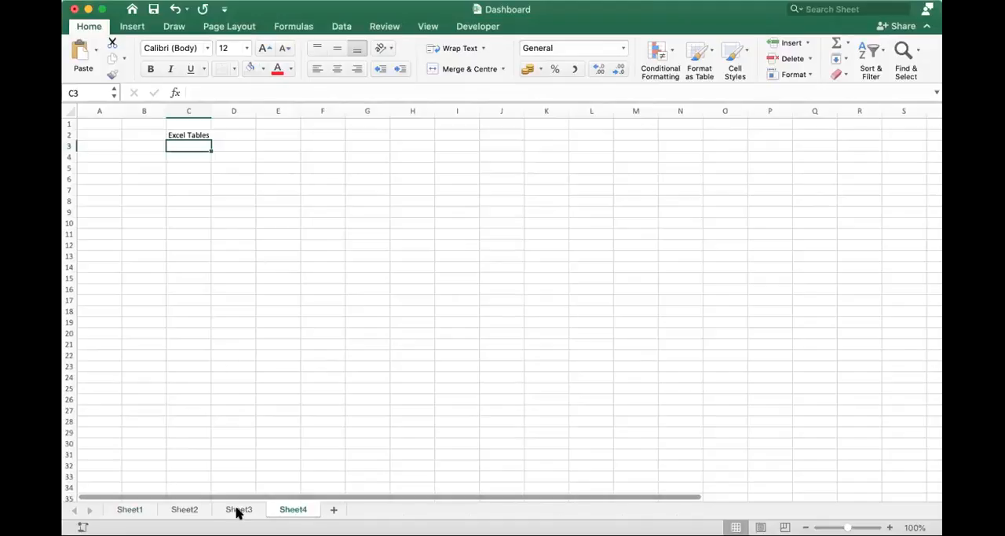
left_click(239, 509)
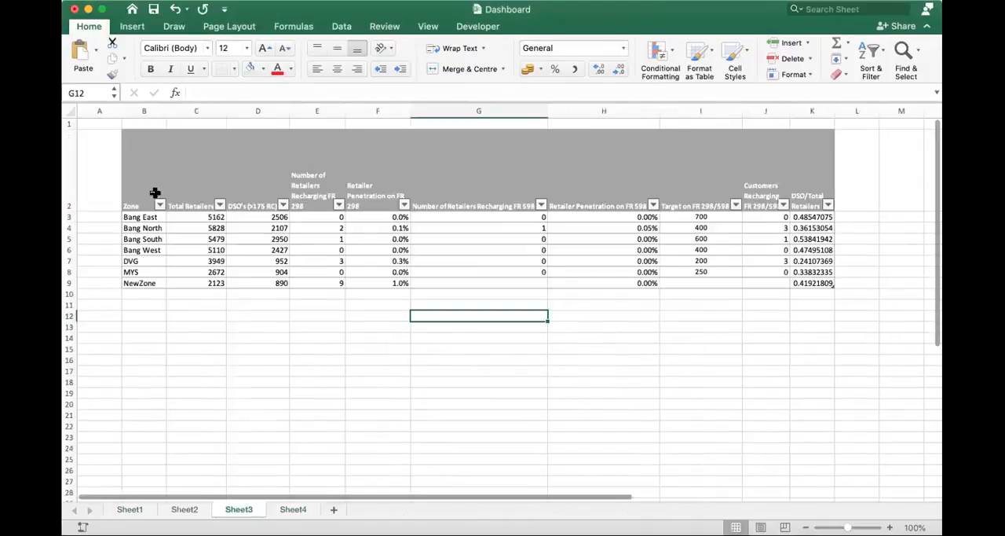
left_click_drag(144, 191, 813, 286)
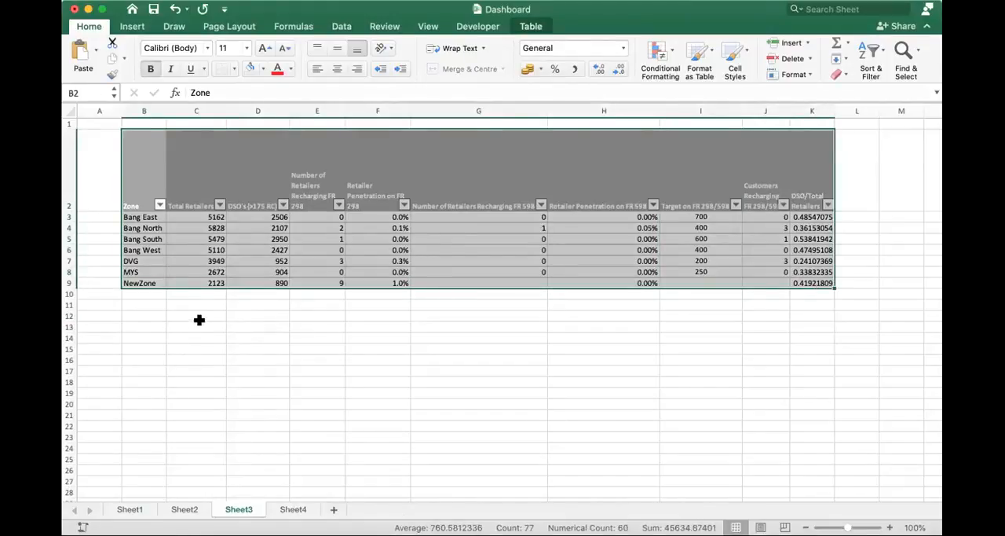
left_click(131, 26)
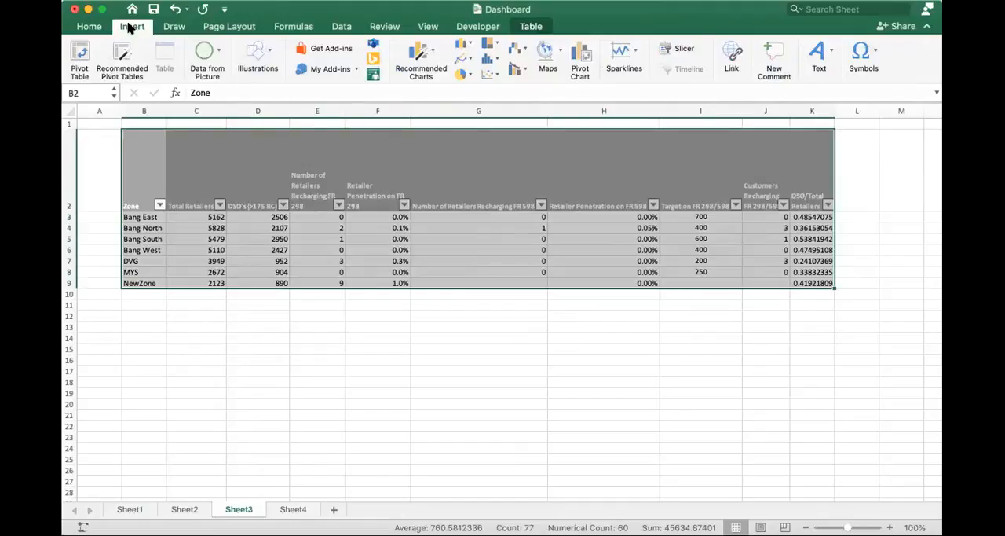
left_click(168, 28)
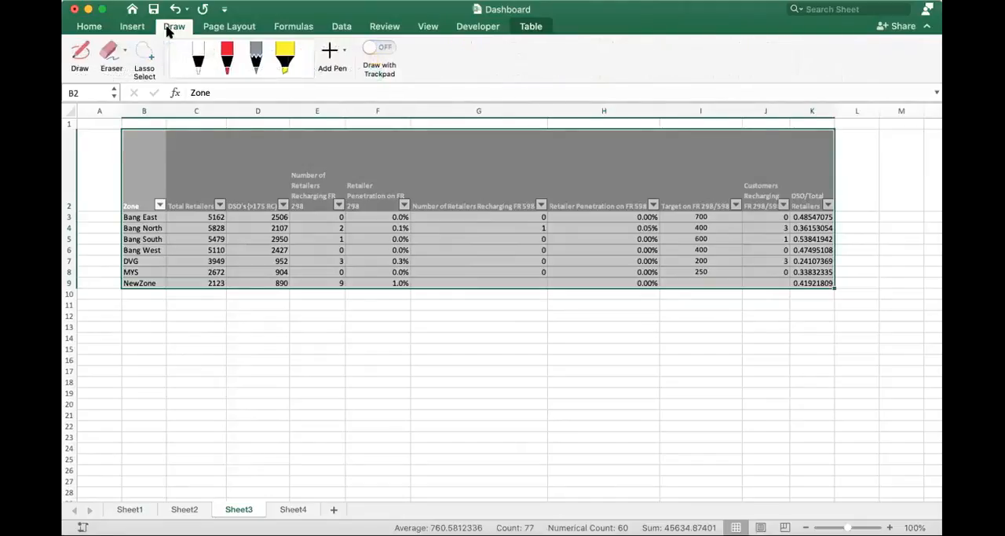
left_click(229, 29)
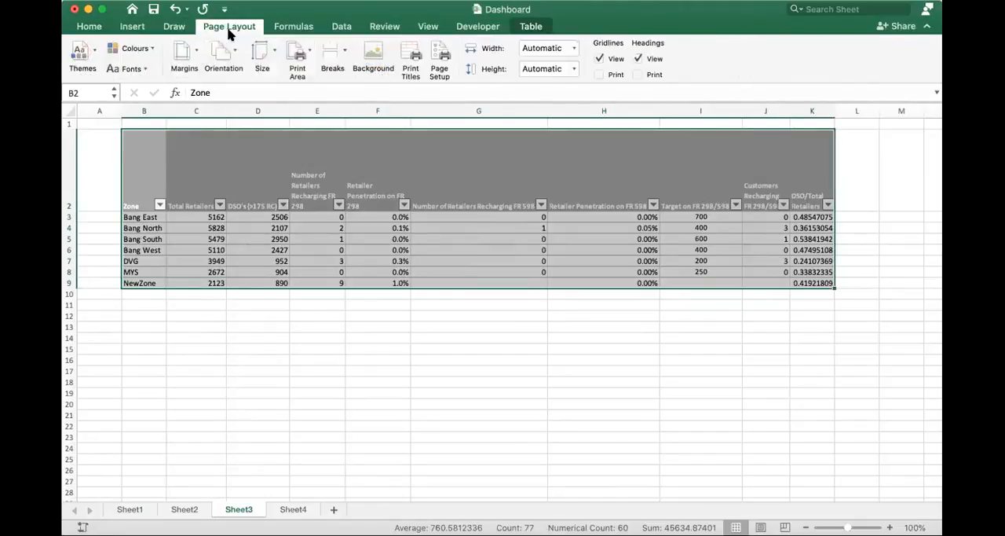
left_click(295, 30)
left_click(342, 28)
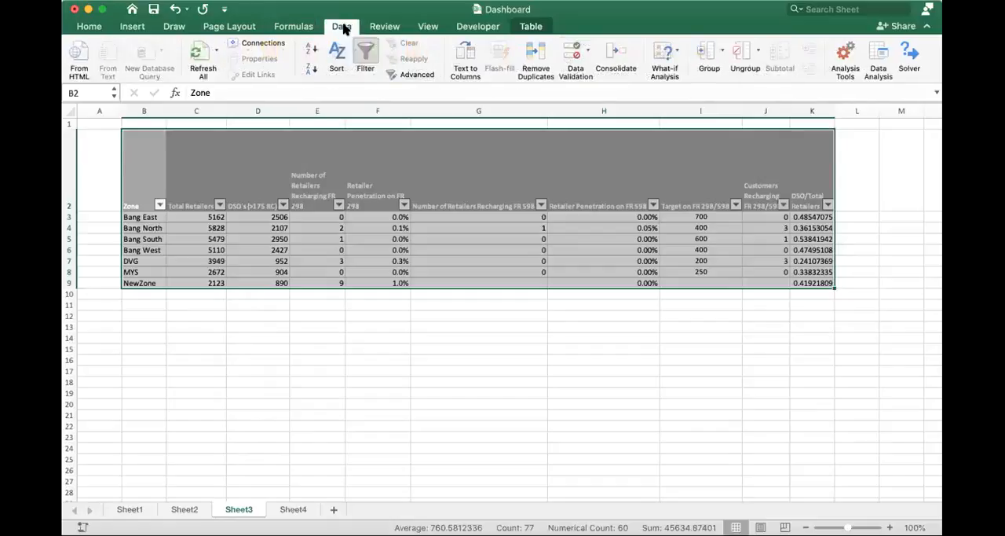
left_click(395, 29)
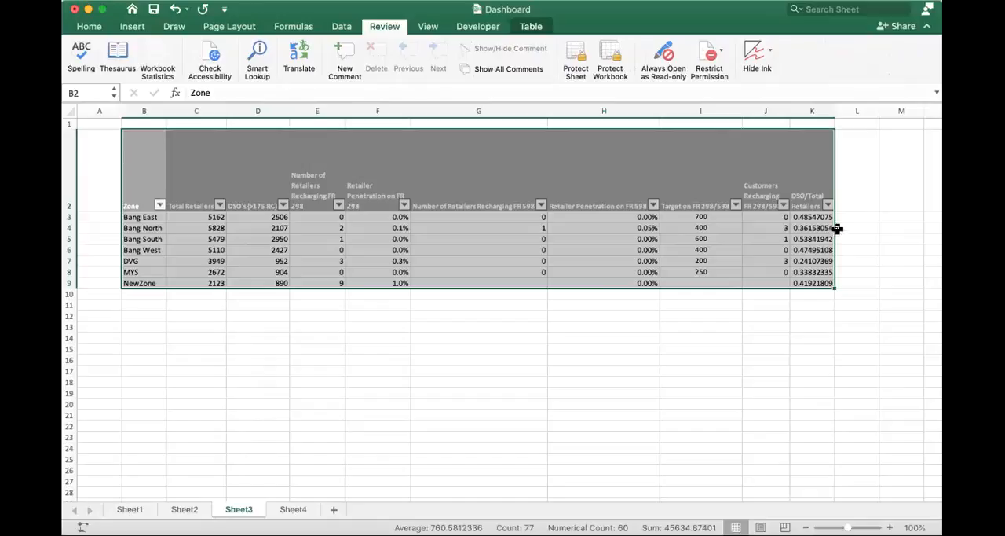
- Inspect the structured-reference formula in K3 and its copies further down the DSO/Total Retailers column
left_click(815, 217)
double_click(814, 217)
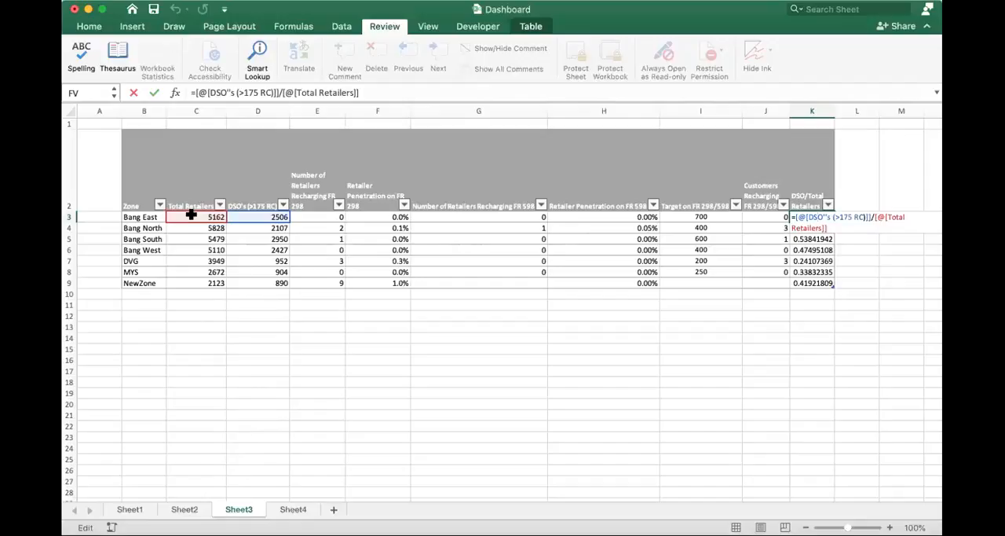
key("Return")
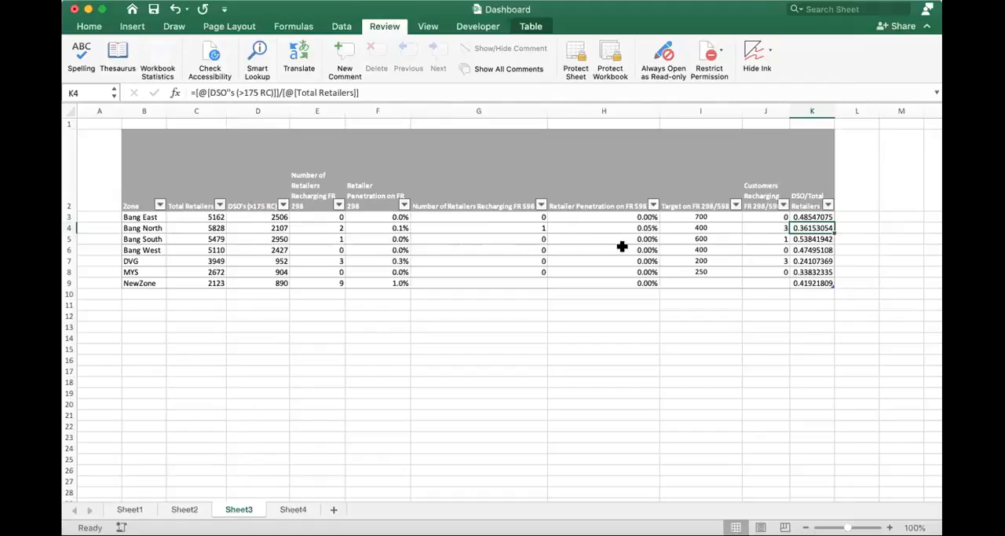
left_click(813, 250)
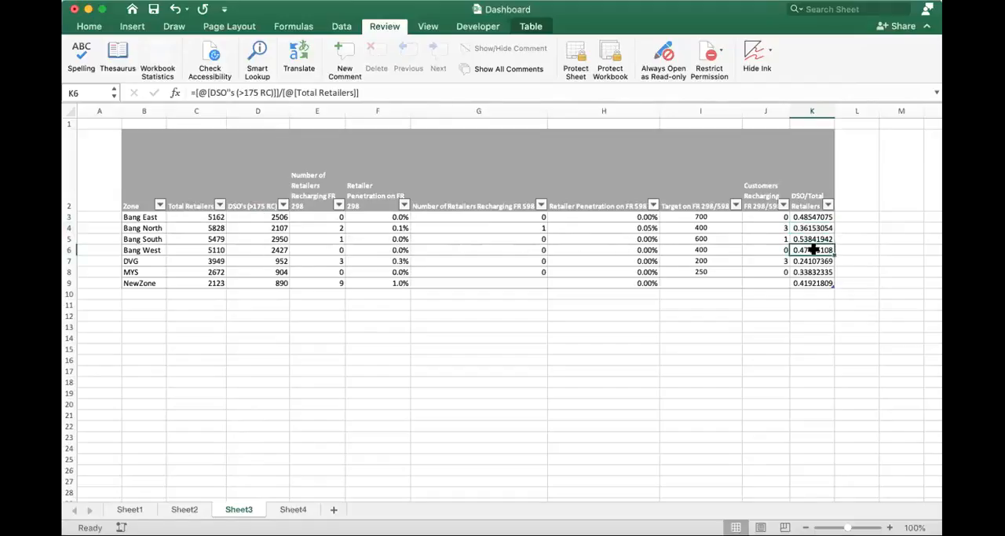
left_click(812, 261)
left_click(808, 273)
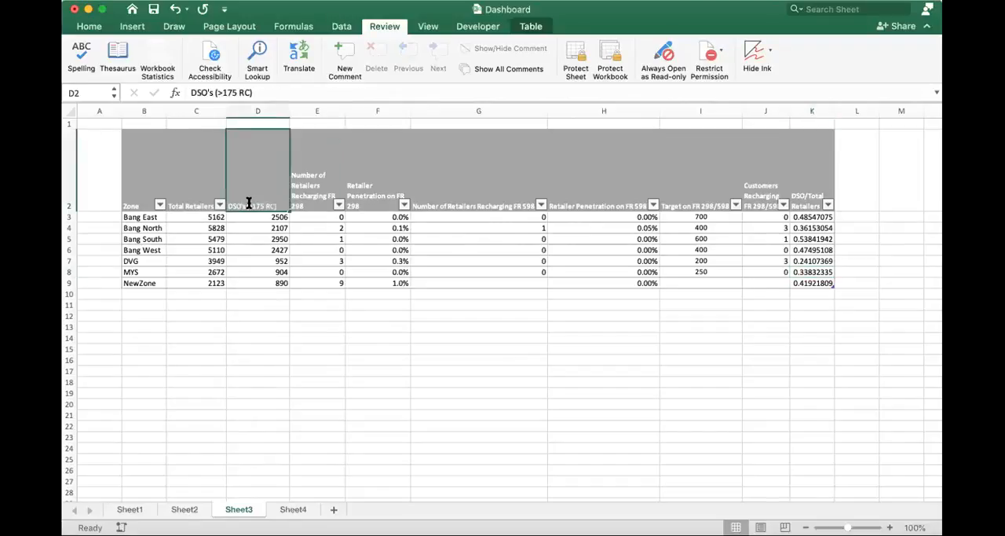
- Compare the DSO's (>175 RC) header in D2 with the column names used in the DSO/Total Retailers formulas
double_click(271, 204)
key("Escape")
left_click(811, 216)
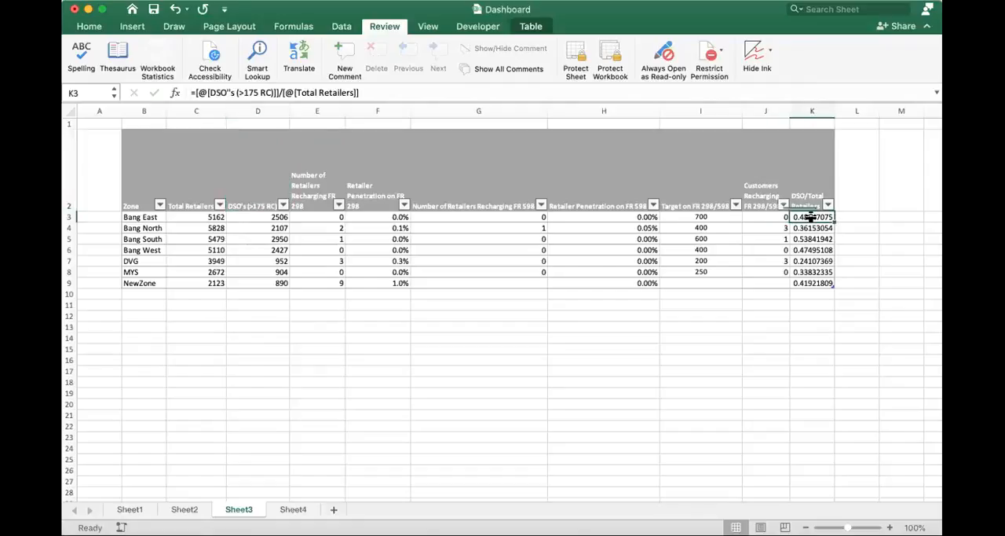
key("Down")
key("Down")
key("Down")
left_click(257, 194)
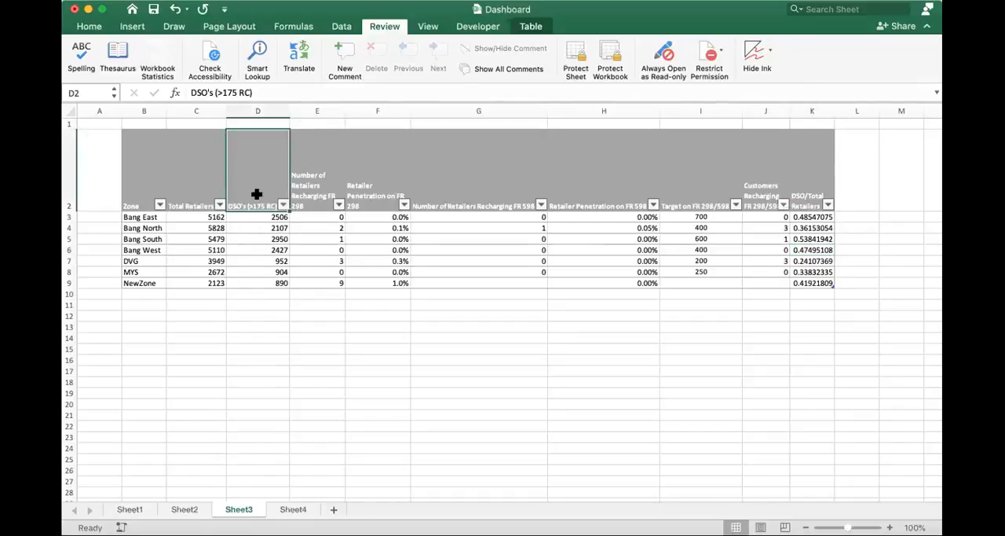
left_click(248, 306)
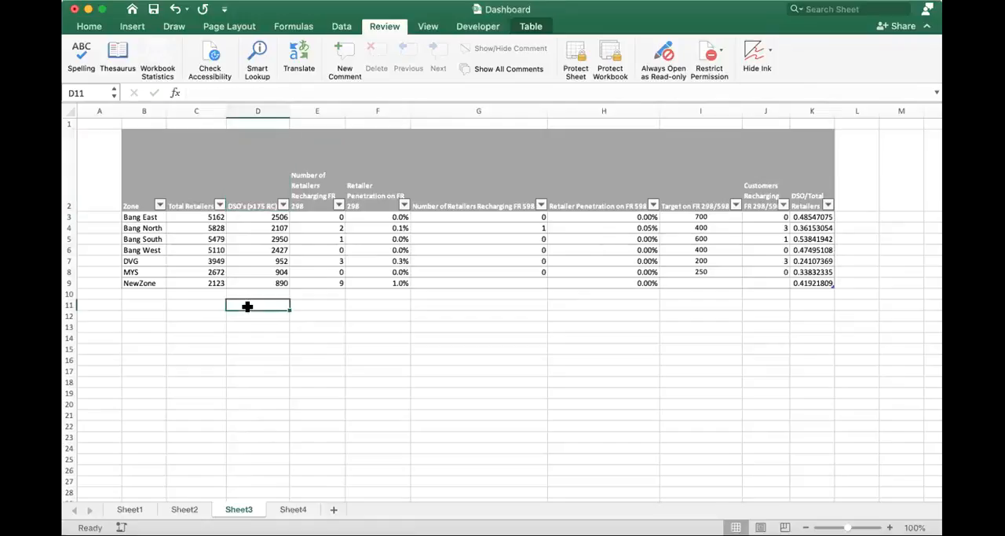
- Select the retailer zone table B2:K9 to review the table insertion command, and return to empty cell D11
left_click_drag(149, 181, 814, 284)
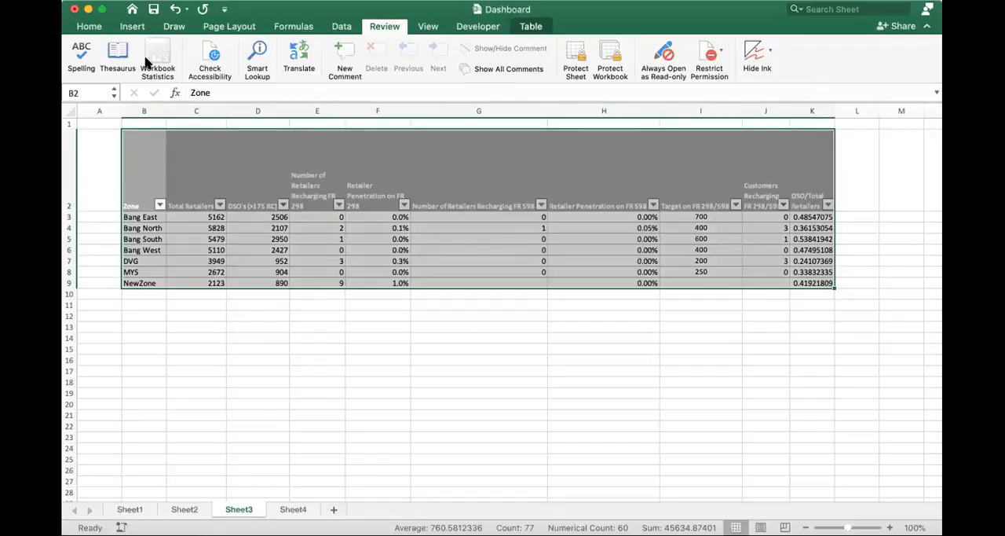
left_click(87, 27)
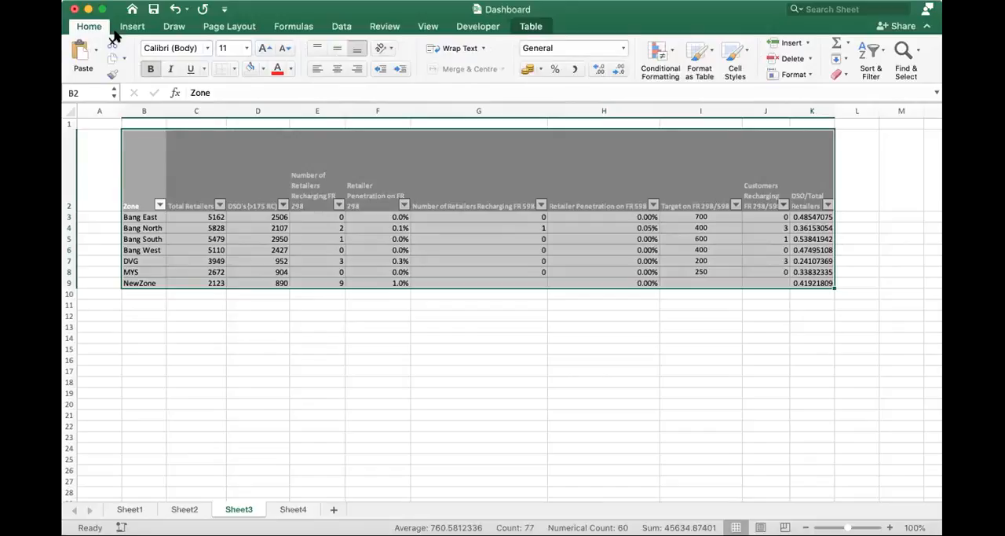
left_click(118, 28)
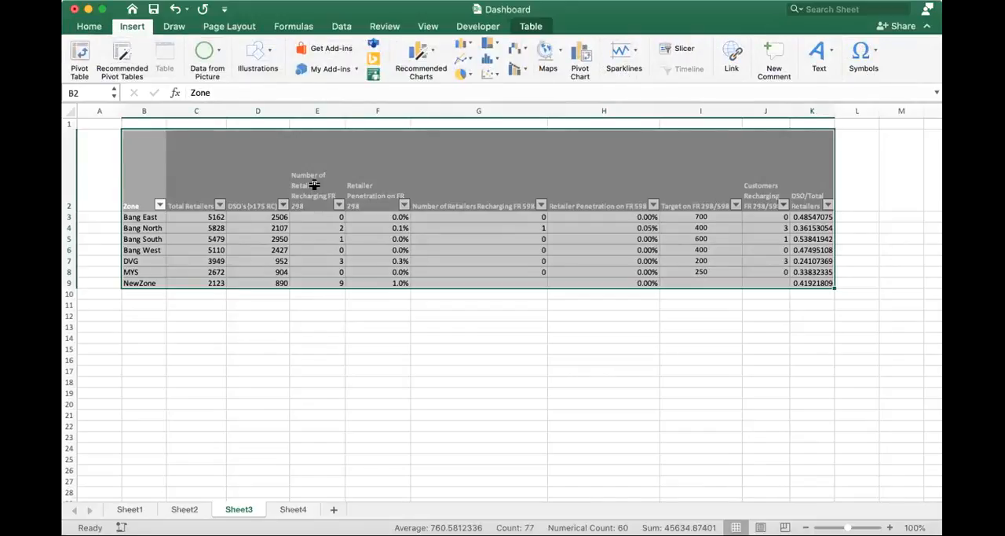
left_click(258, 304)
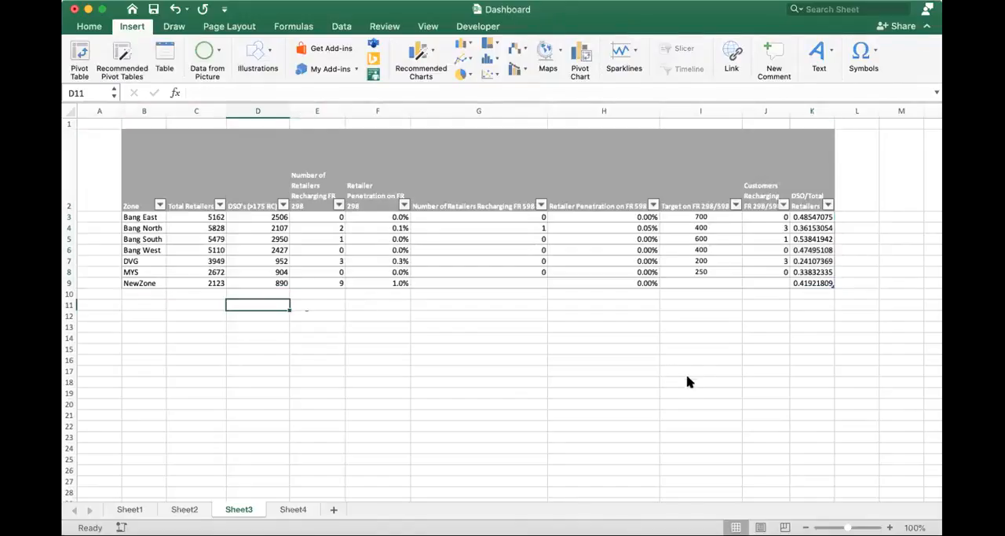
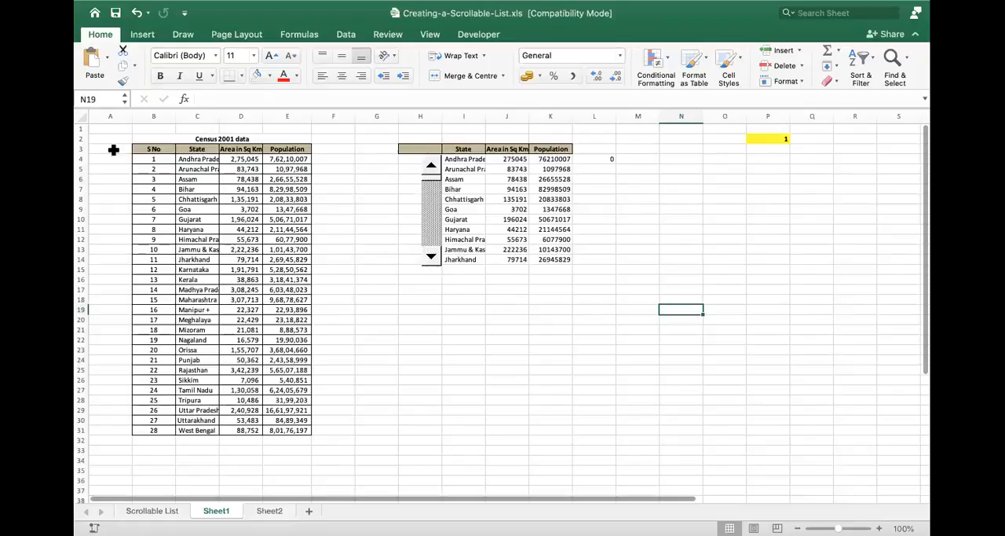
- Insert a new scroll bar in column H below the scrollable list and reshape it into a vertical bar from about row 21 to row 33
left_click_drag(157, 151, 266, 258)
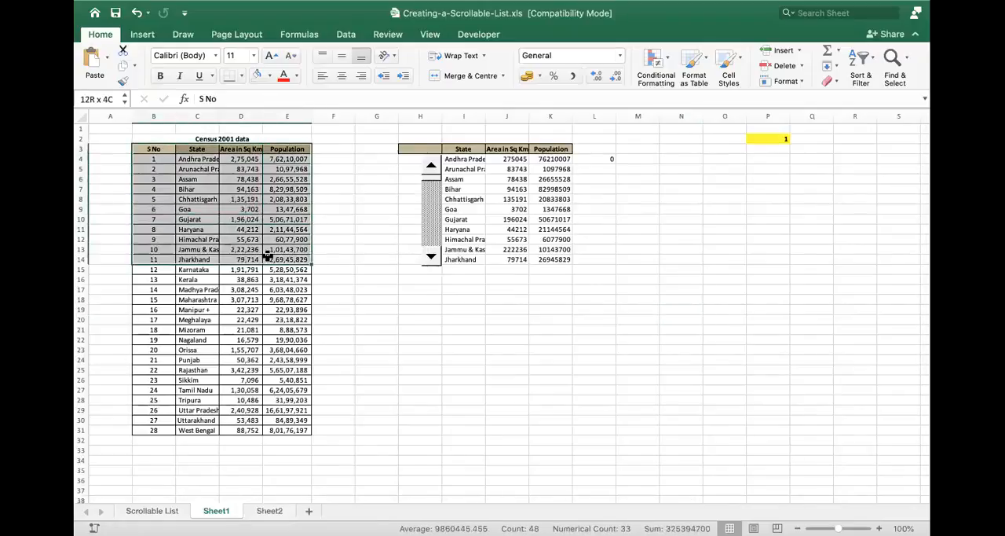
left_click(153, 148)
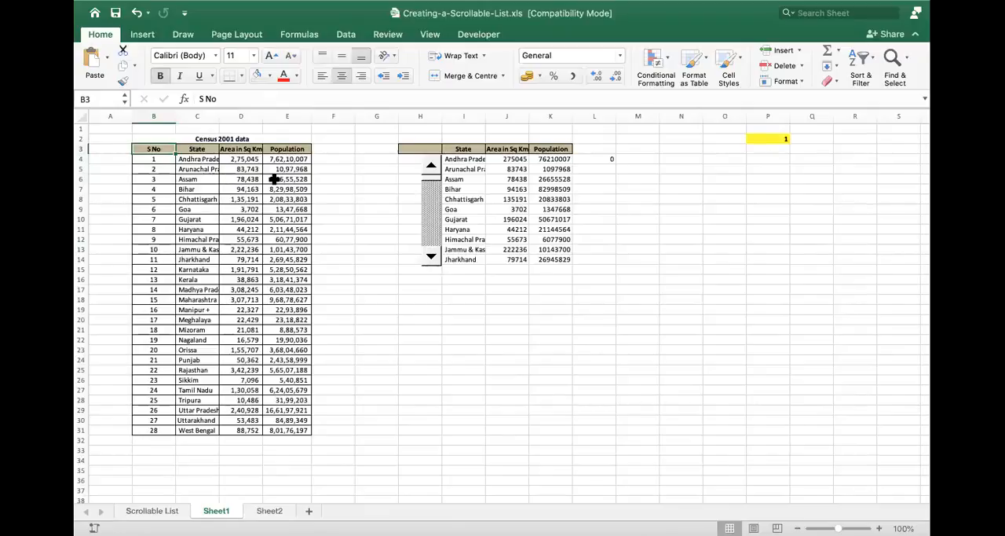
left_click(483, 35)
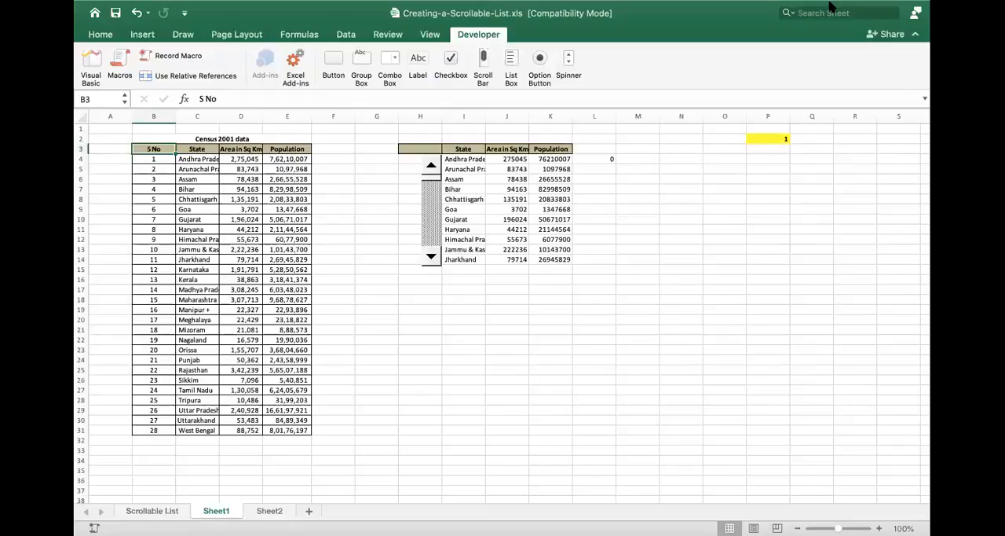
left_click(483, 65)
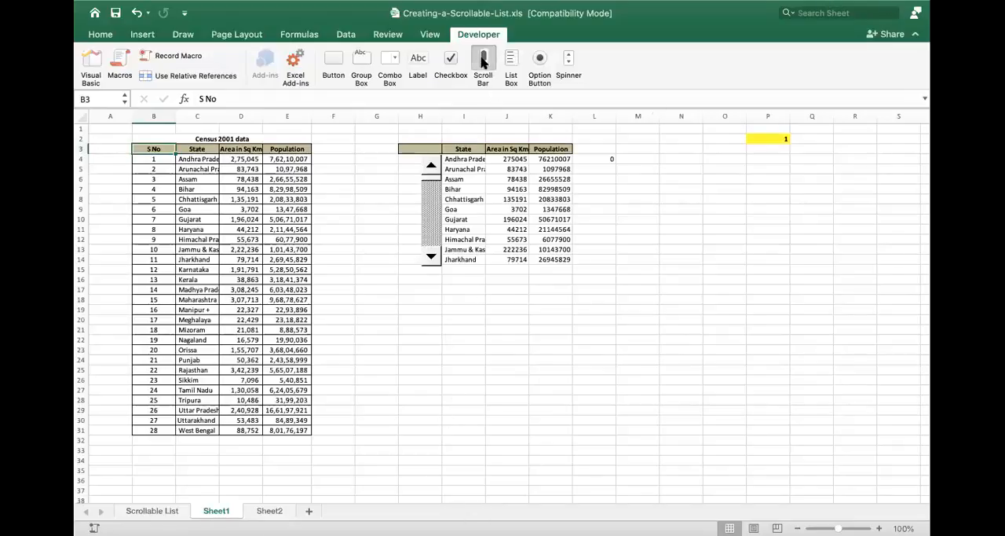
left_click_drag(420, 329, 555, 350)
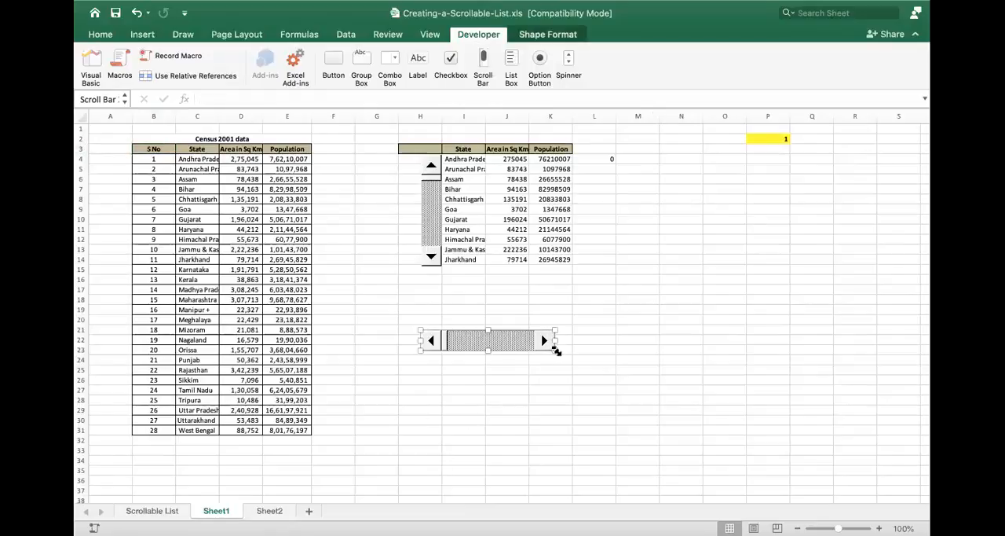
mouse_move(555, 350)
left_mouse_down()
mouse_move(497, 386)
mouse_move(460, 439)
mouse_move(423, 454)
mouse_move(440, 454)
left_mouse_up()
left_click_drag(420, 329, 418, 323)
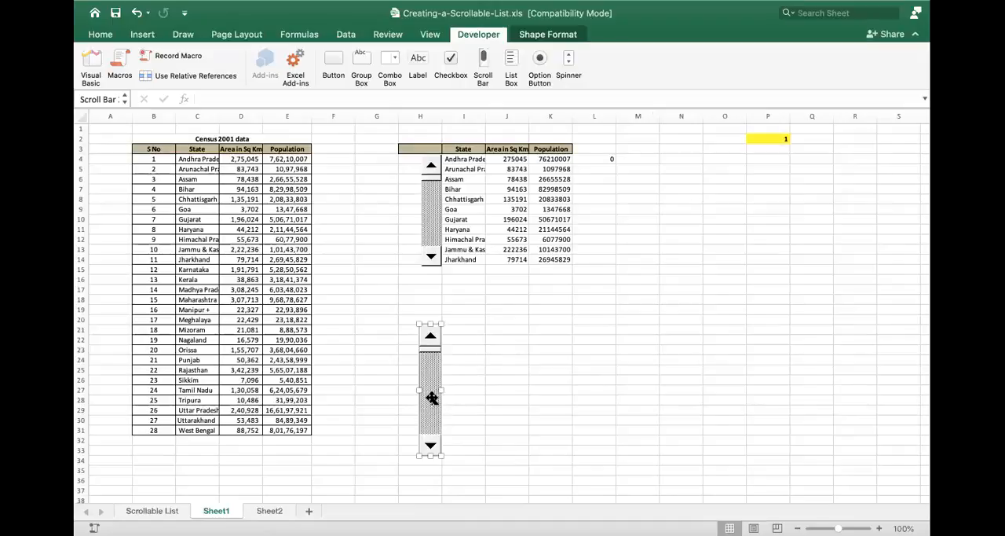
key("Escape")
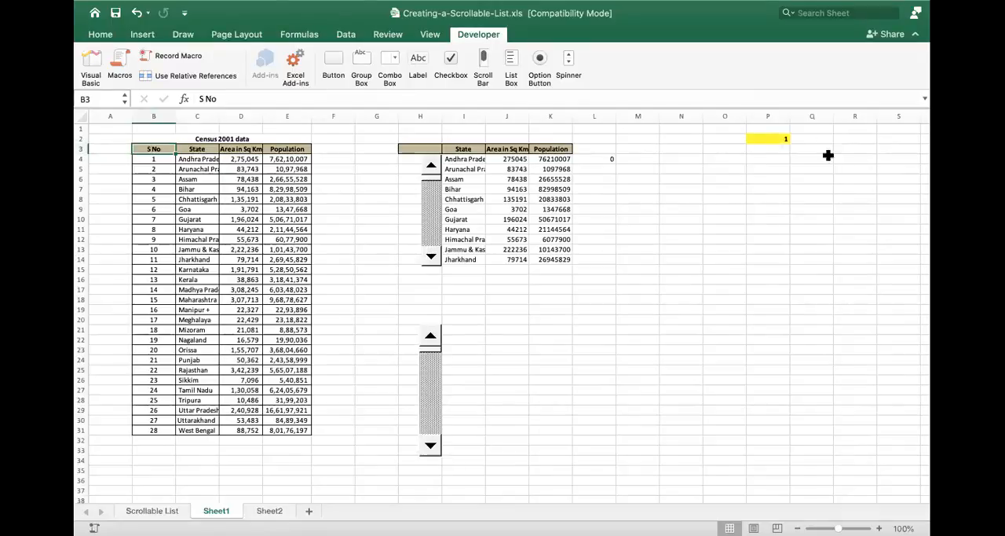
- Check how scrolling the state list's upper scroll bar back and forth changes its linked yellow cell P2
left_click(777, 138)
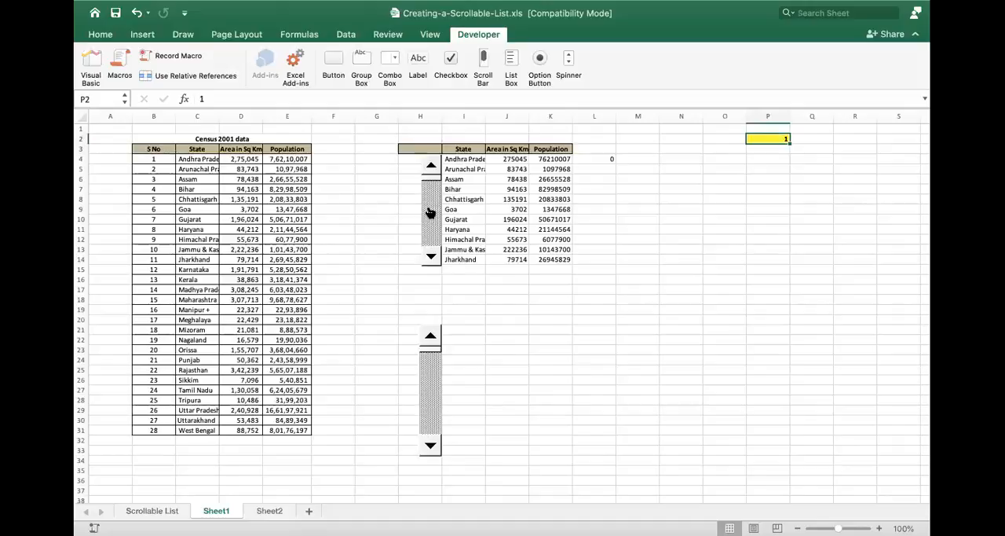
left_click(431, 212)
left_click(431, 167)
left_click(431, 167)
left_click(431, 168)
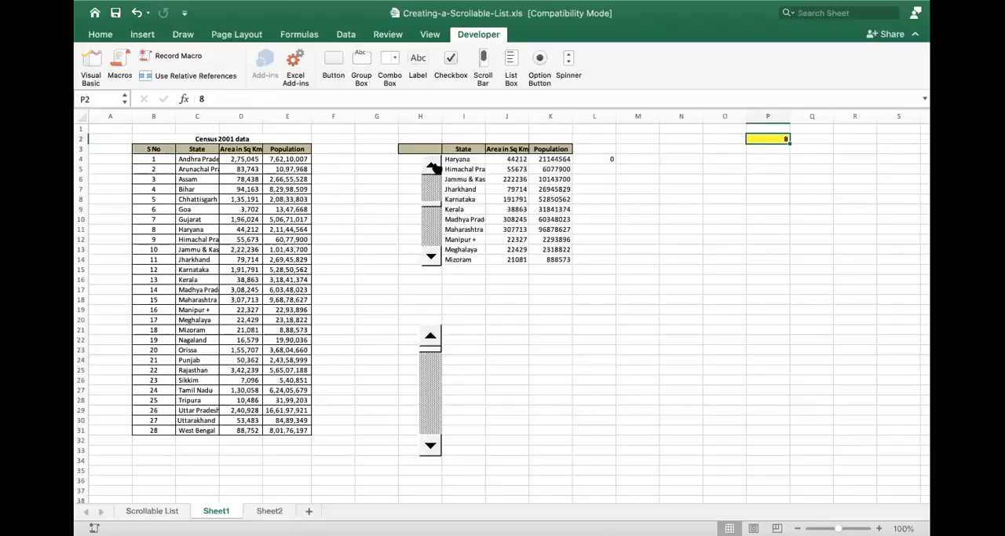
left_click(414, 268)
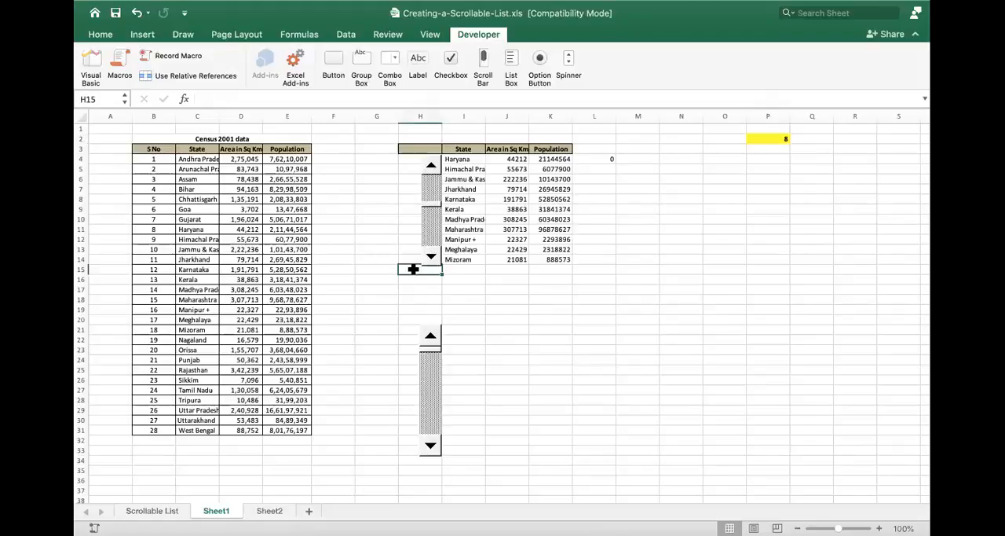
left_click(433, 234)
left_click(431, 234)
left_click(431, 234)
left_click(431, 234)
left_click(431, 258)
- Review the upper scroll bar's format control settings and close them without changes
right_click(432, 254)
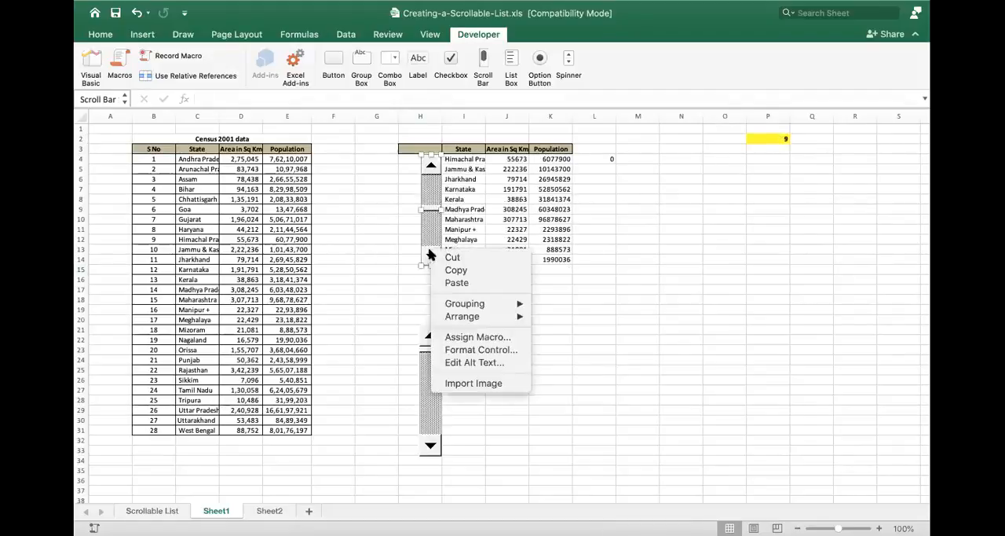
left_click(506, 353)
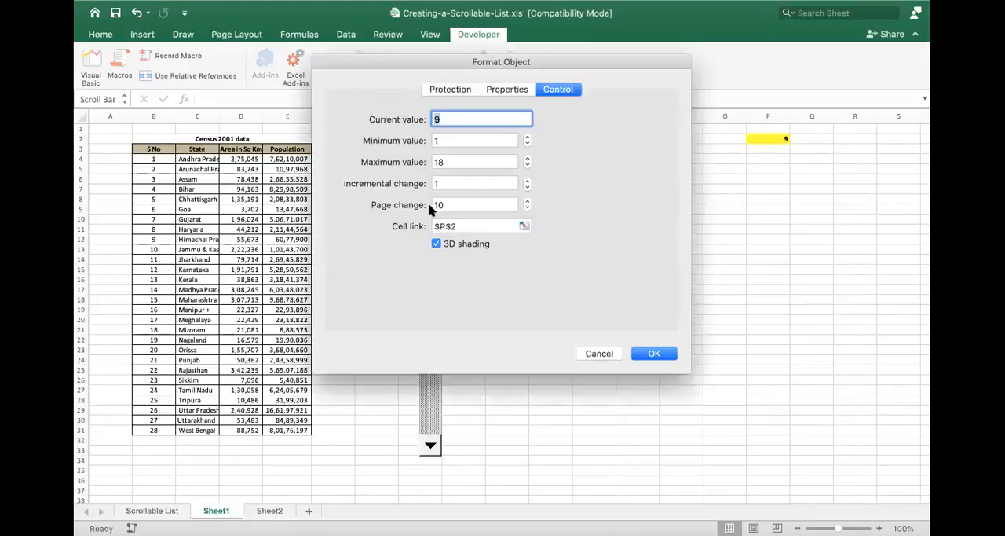
left_click(597, 353)
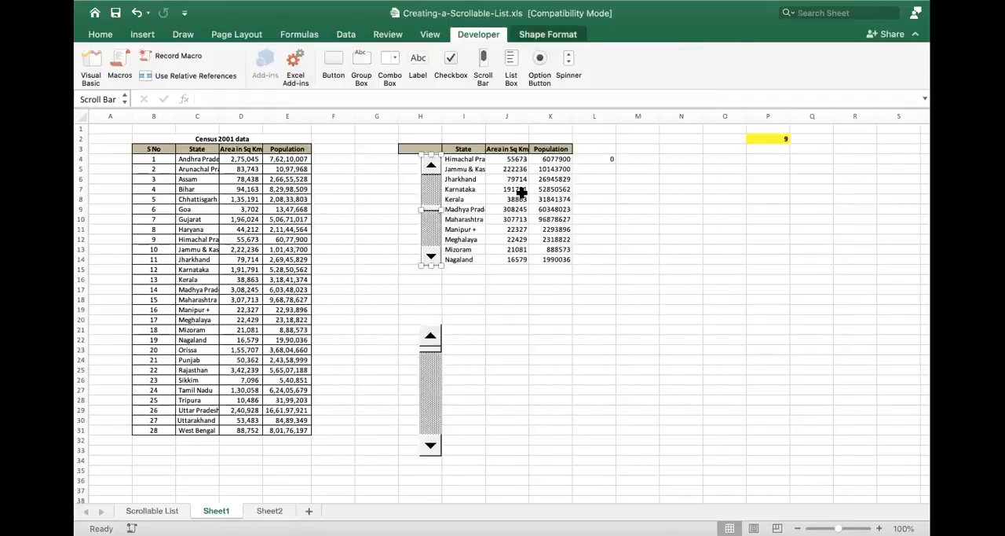
- Enter the note "Put a scroll bar which shows only 10 values at a time" in G1
left_click(370, 125)
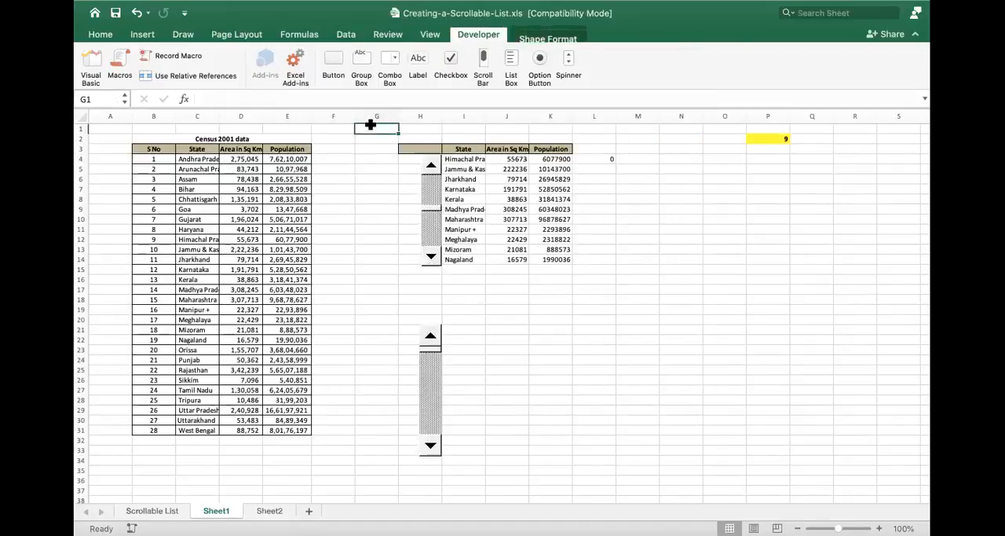
type("Put a")
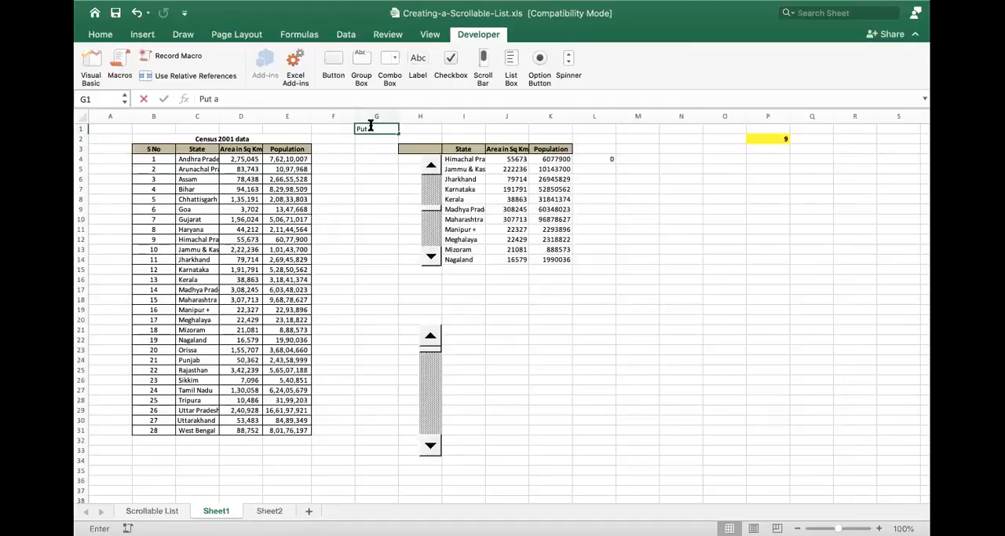
type(" scroll bar")
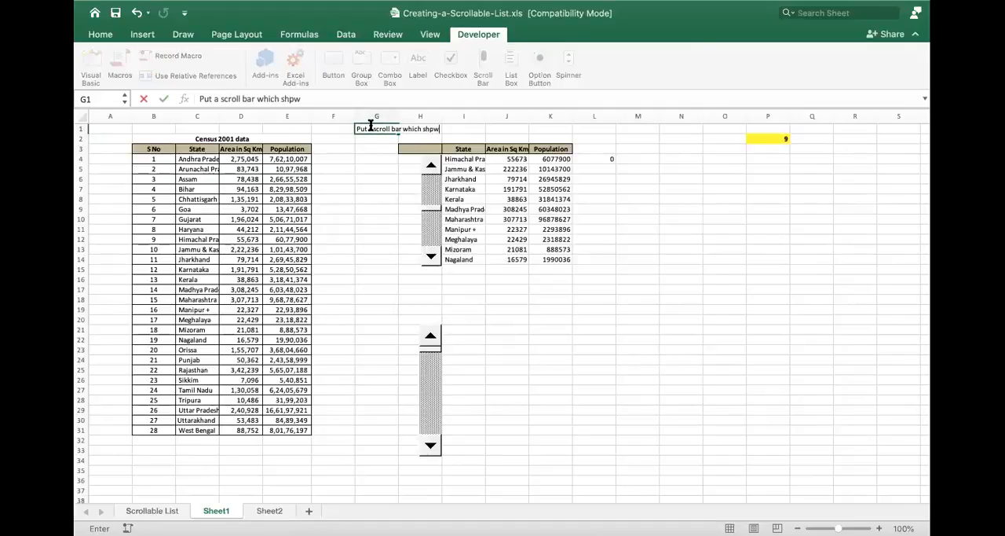
type(" which shows only 10 values at")
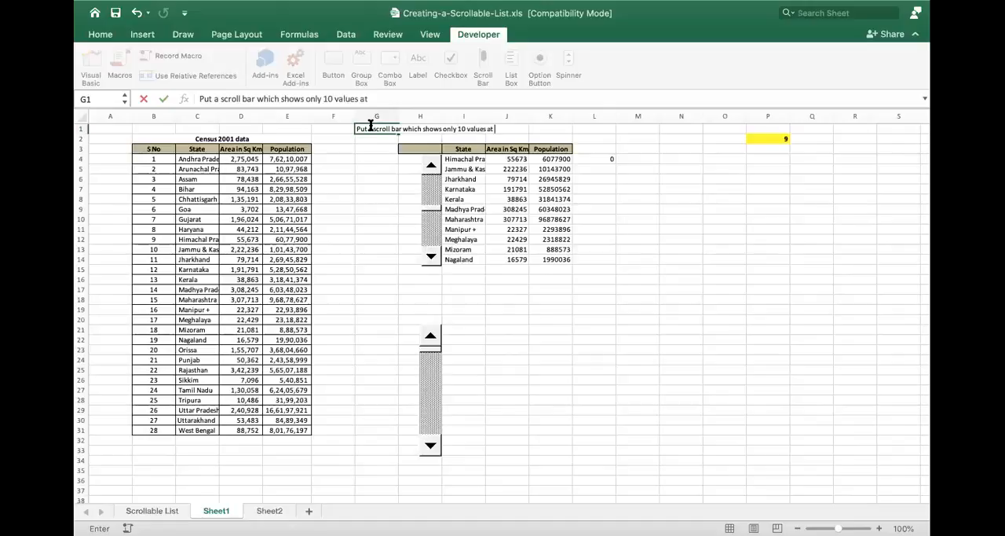
type(" a time")
key("Return")
- Set the upper scroll bar's current value to 1 in its control settings and scroll the list back to its first state
right_click(430, 168)
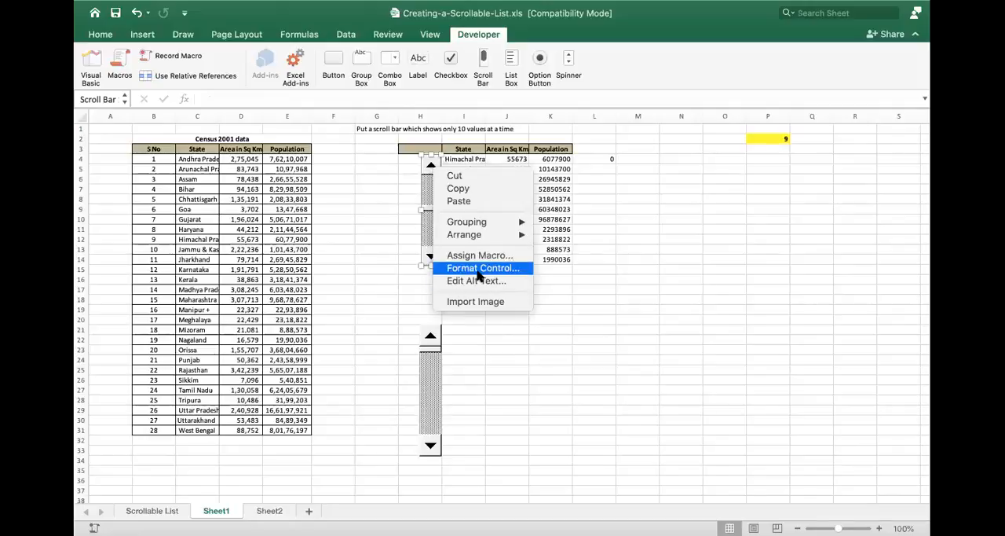
left_click(479, 269)
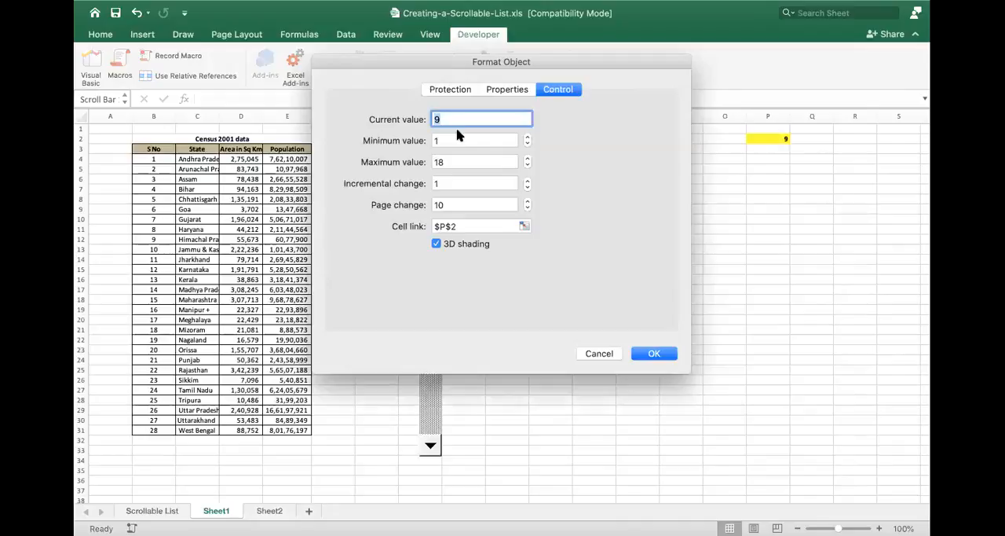
type("1")
left_click(460, 141)
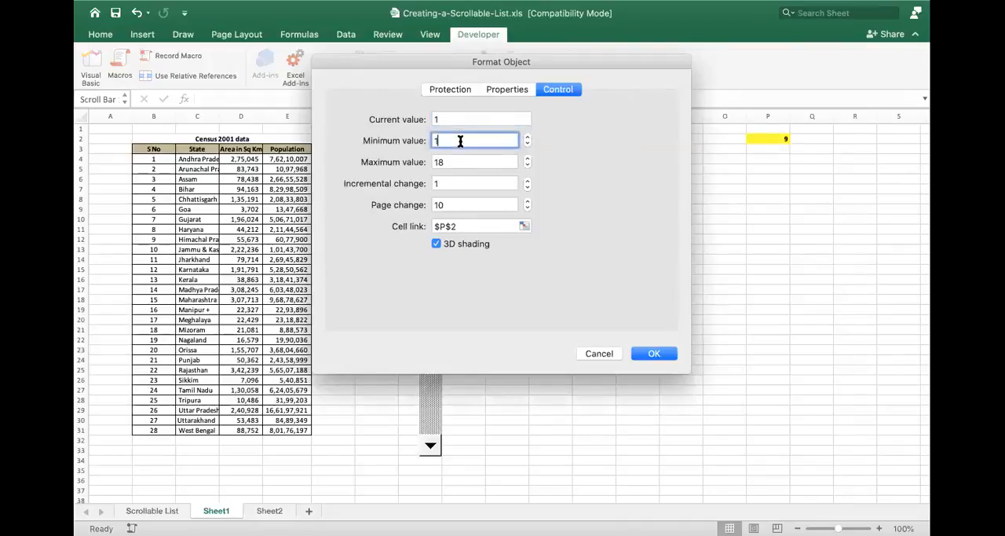
key("Return")
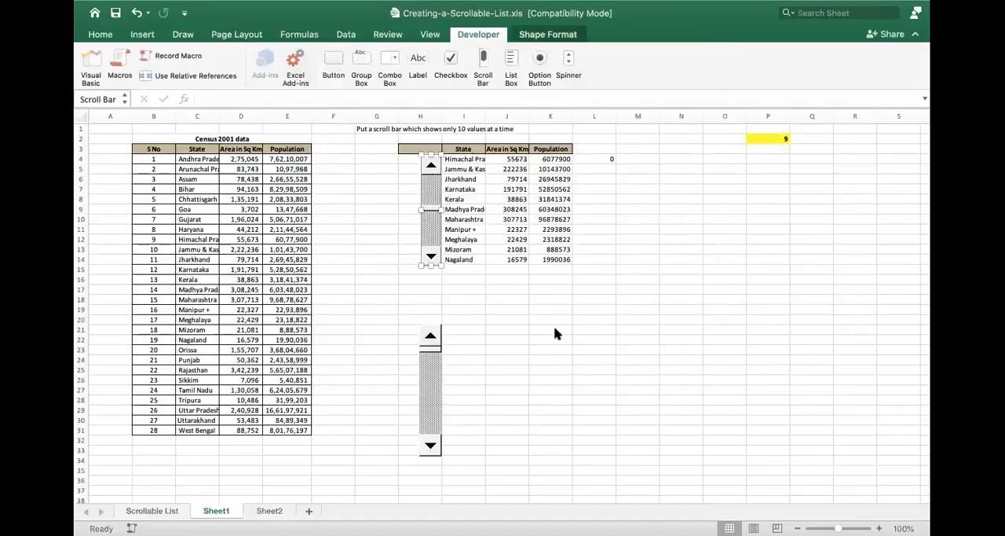
left_click(519, 335)
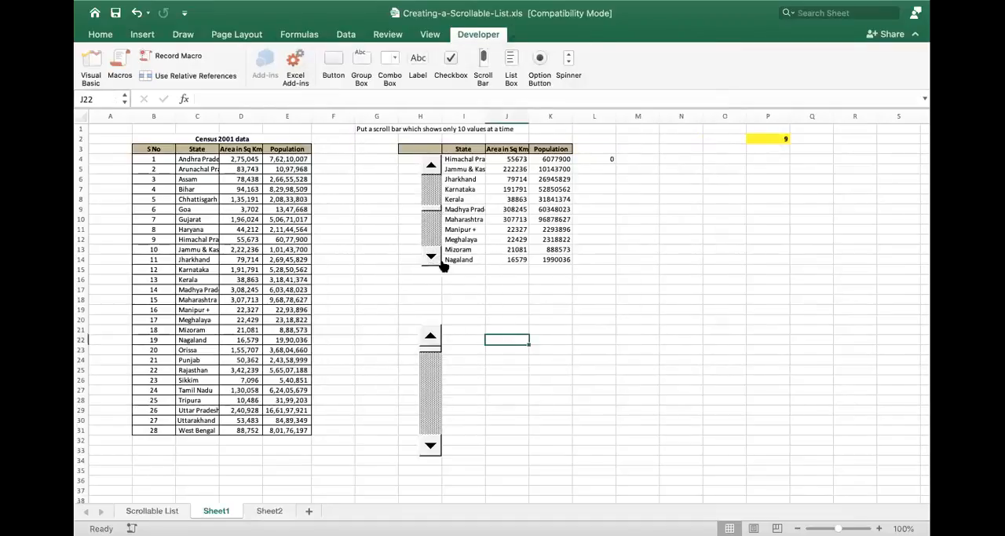
left_click(430, 256)
left_click(431, 256)
left_click(433, 195)
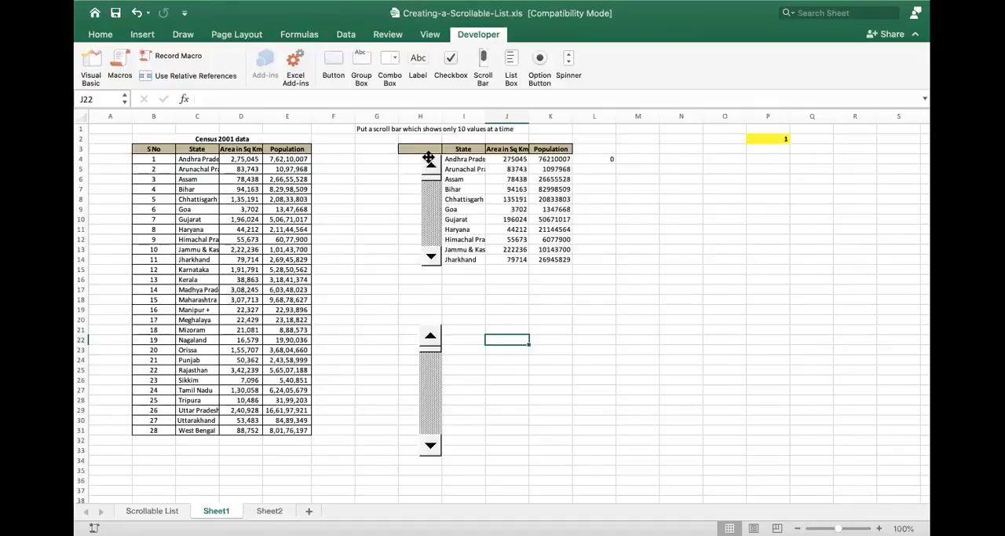
- Set the maximum value of the upper scroll bar to 19 in its format control settings
right_click(430, 162)
left_click(487, 262)
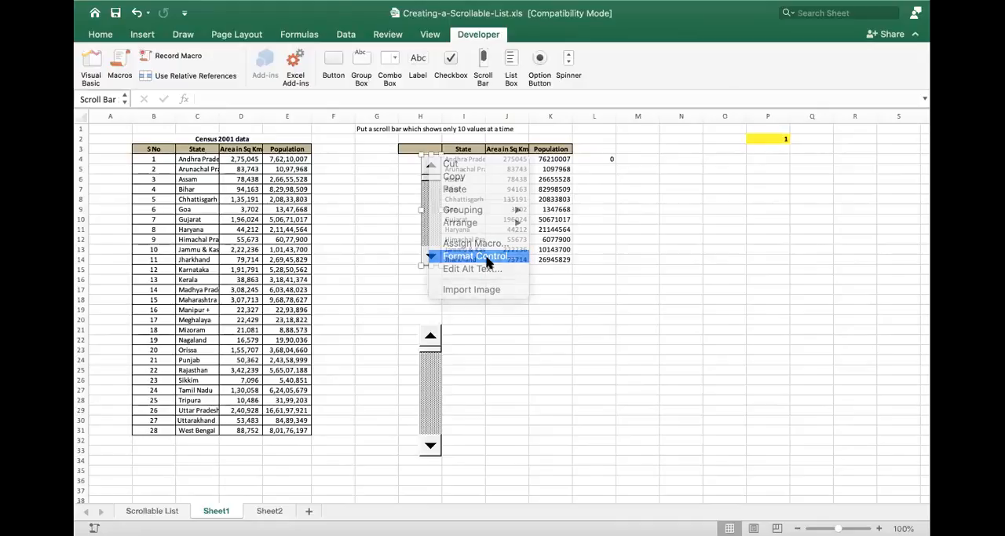
left_click_drag(458, 67, 626, 109)
left_click(624, 182)
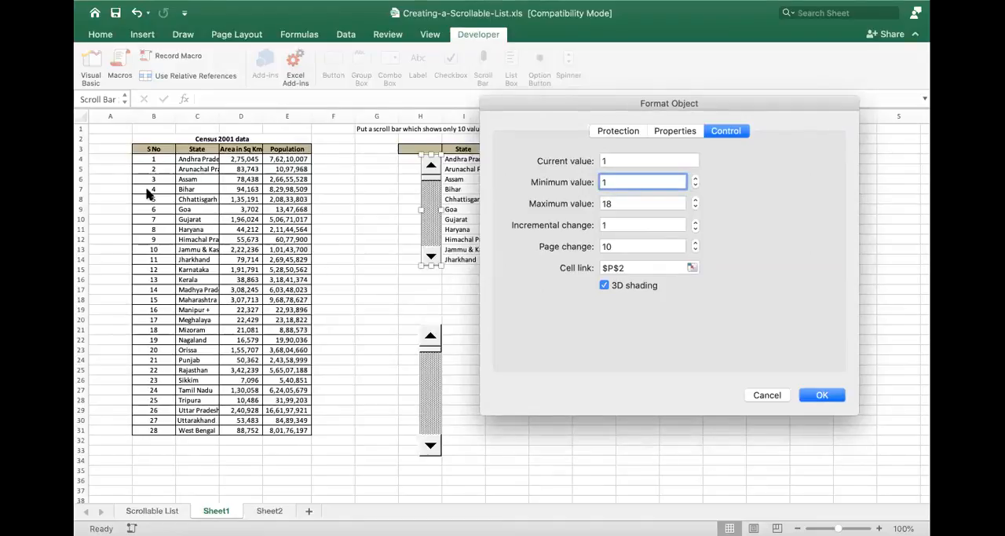
left_click(618, 204)
key("BackSpace")
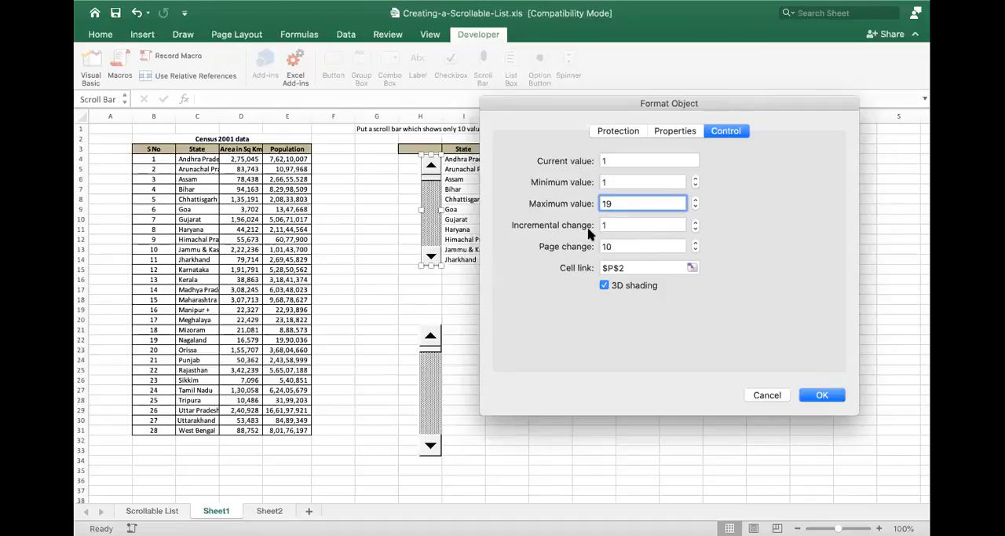
- Check the upper scroll bar's incremental change, page change and cell link, and apply the control settings
left_click(615, 224)
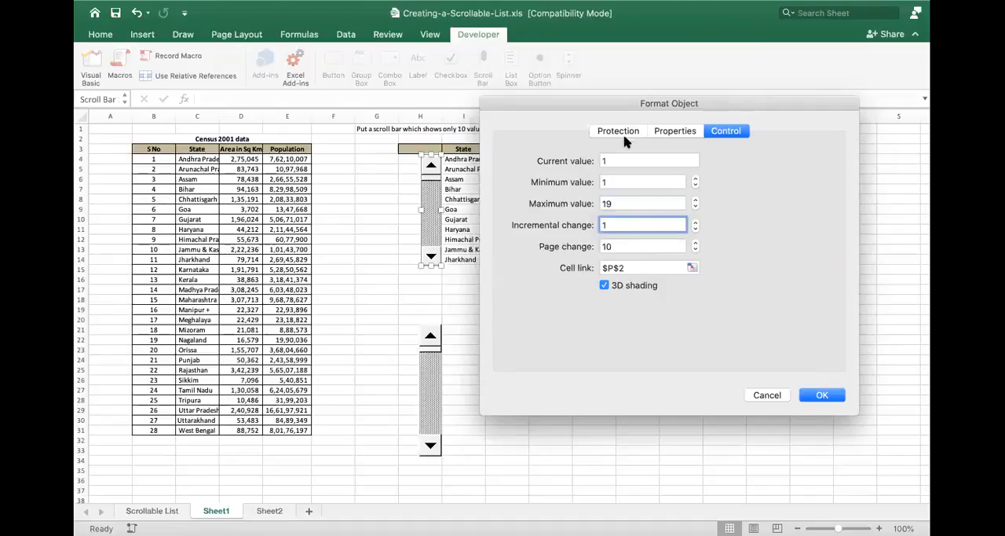
left_click_drag(646, 108, 259, 120)
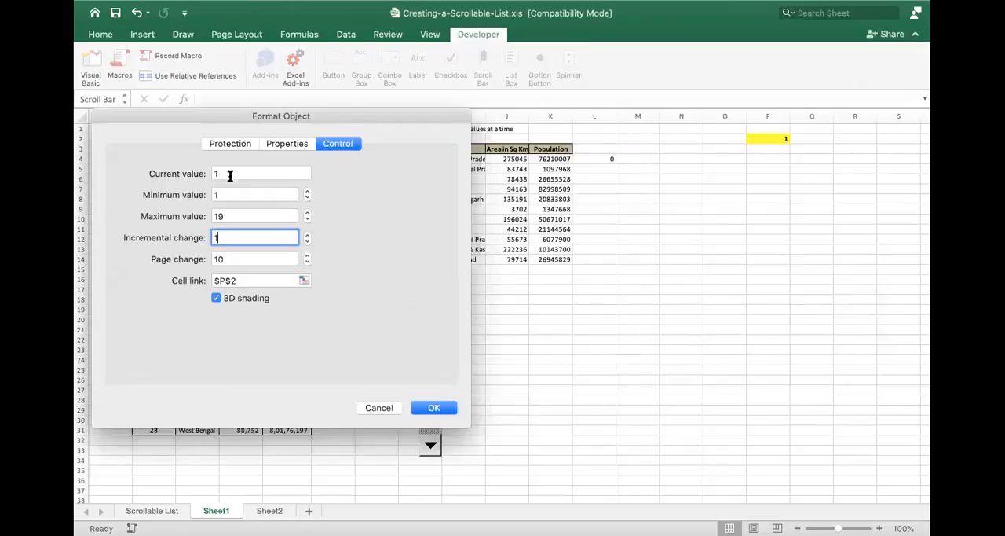
left_click(229, 260)
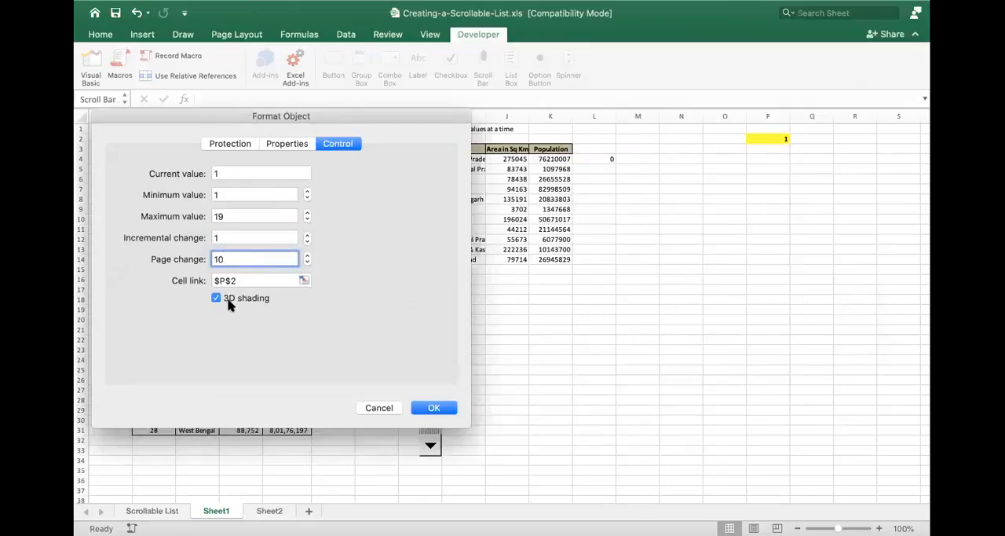
left_click(253, 281)
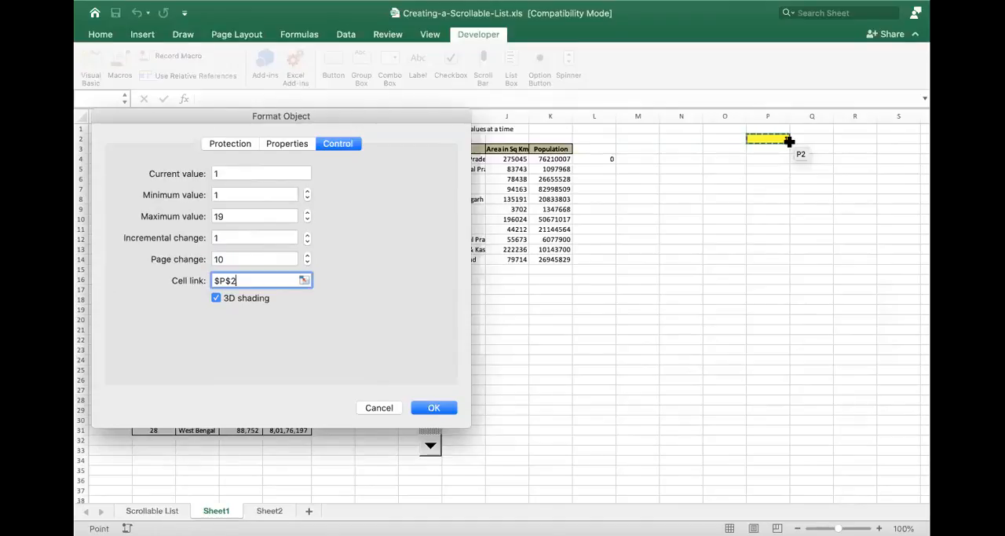
left_click(434, 407)
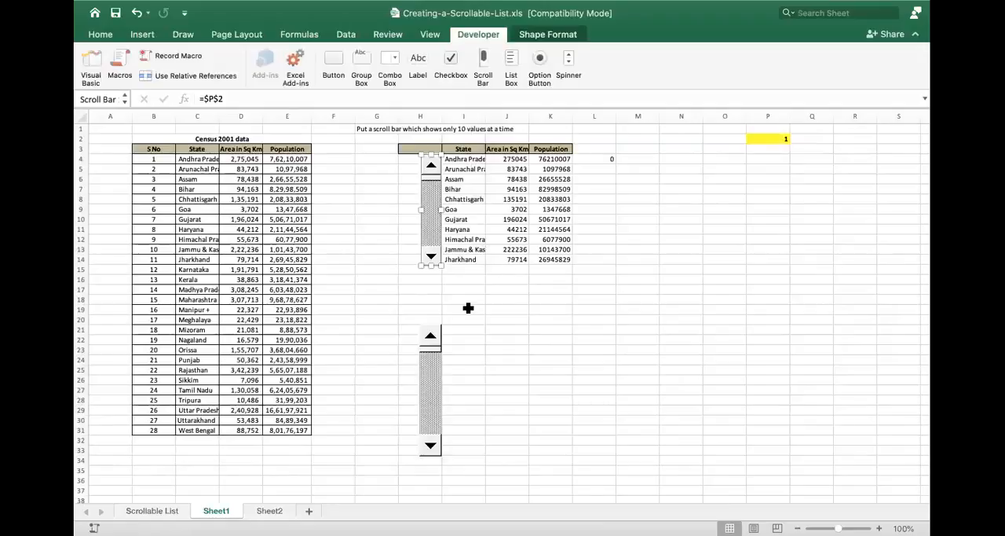
left_click(467, 310)
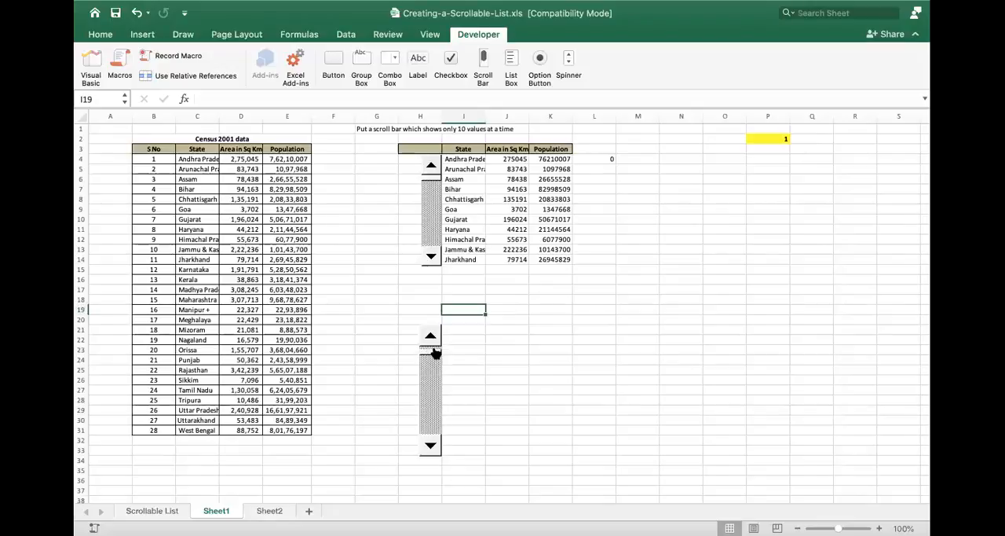
- Set the minimum value of the lower scroll bar to 1 in its format control settings
right_click(431, 338)
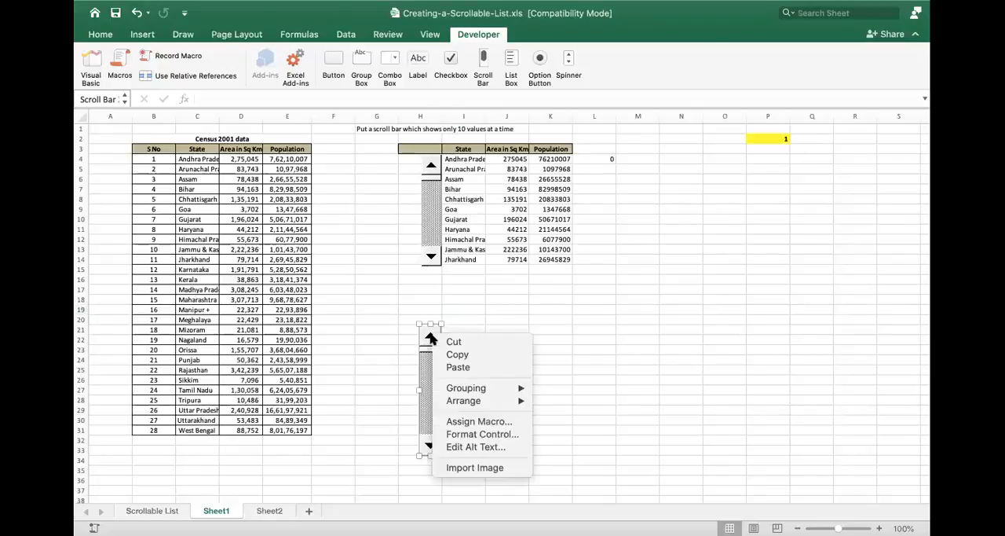
left_click(483, 434)
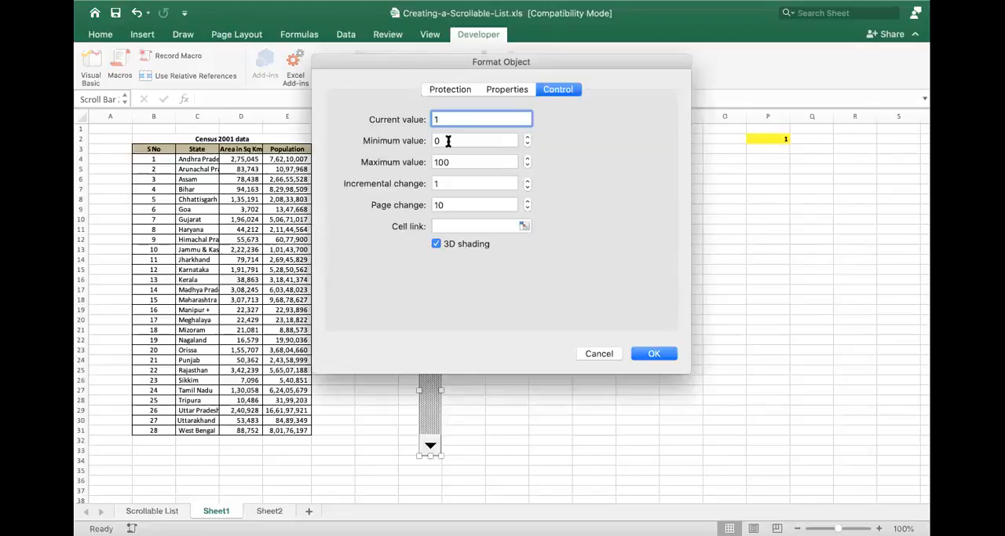
left_click(448, 139)
key("BackSpace")
- Try entering =28-10 and =19 as the lower scroll bar's maximum value
left_click(460, 161)
key("BackSpace")
key("BackSpace")
key("BackSpace")
type("1")
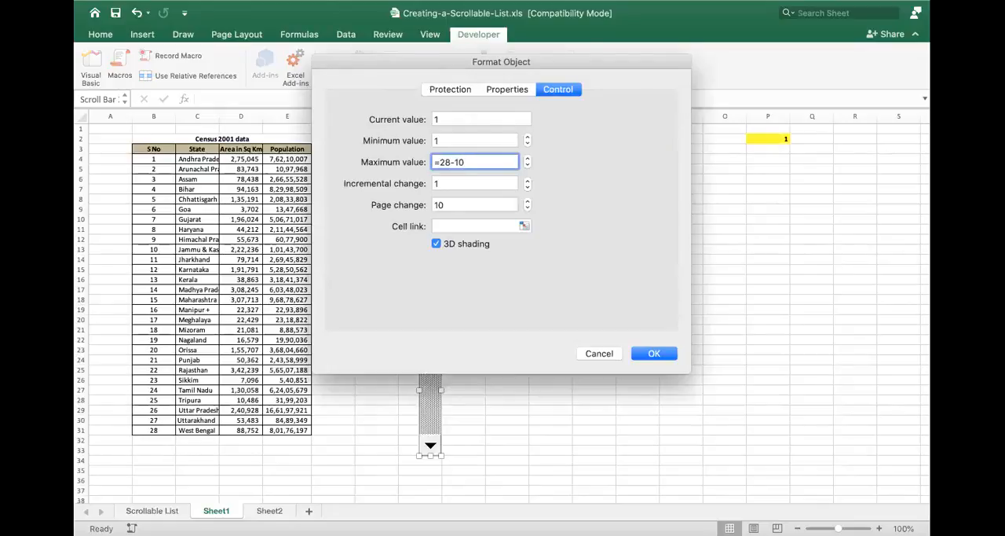
key("Tab")
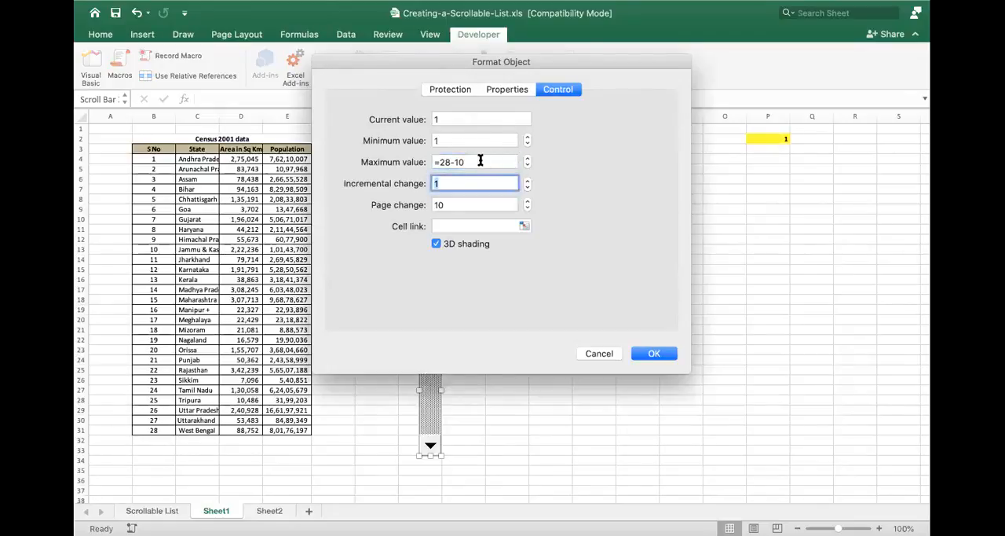
left_click_drag(480, 161, 424, 161)
type("=")
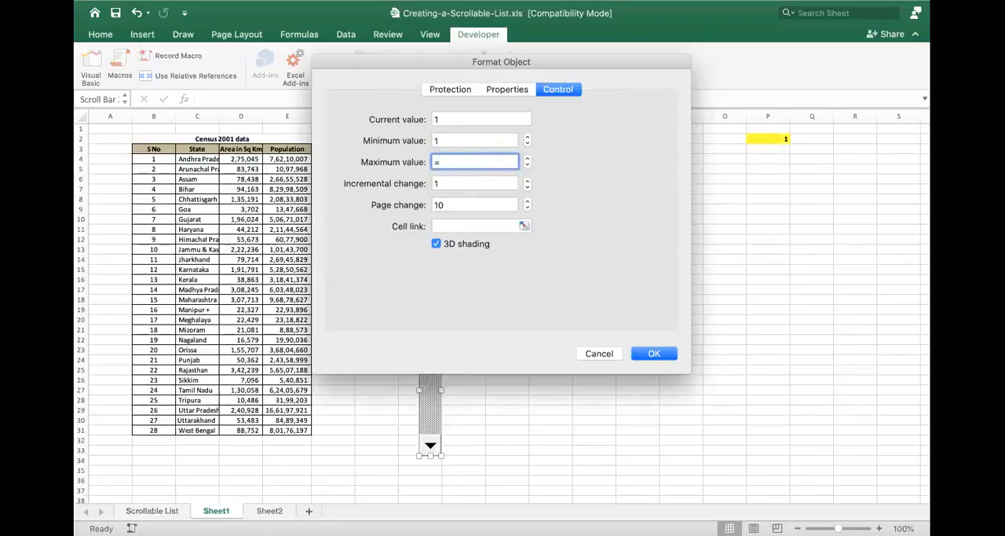
left_click(454, 183)
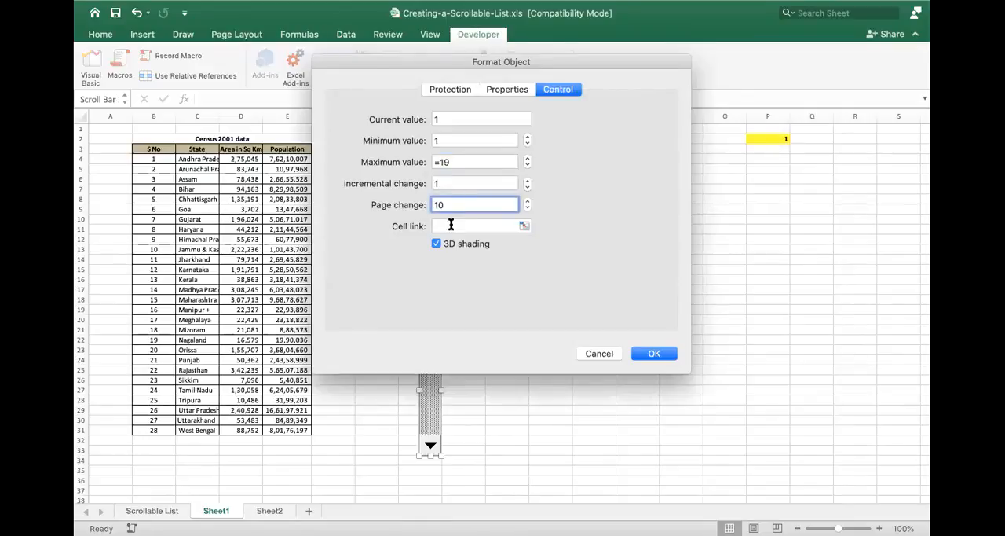
- Link the lower scroll bar to cell $P$2, set its maximum value to 19 and apply the control settings
left_click(453, 226)
left_click(776, 139)
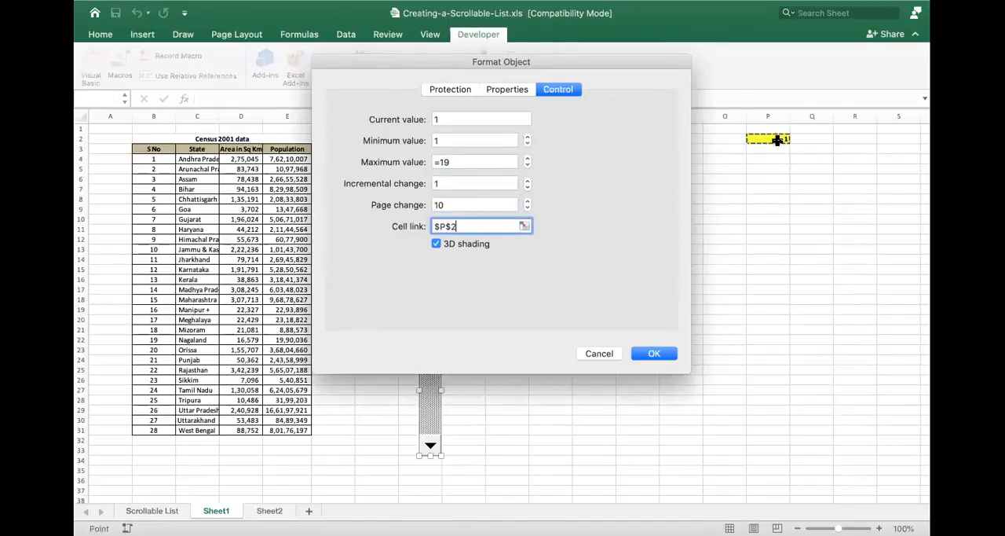
left_click(655, 353)
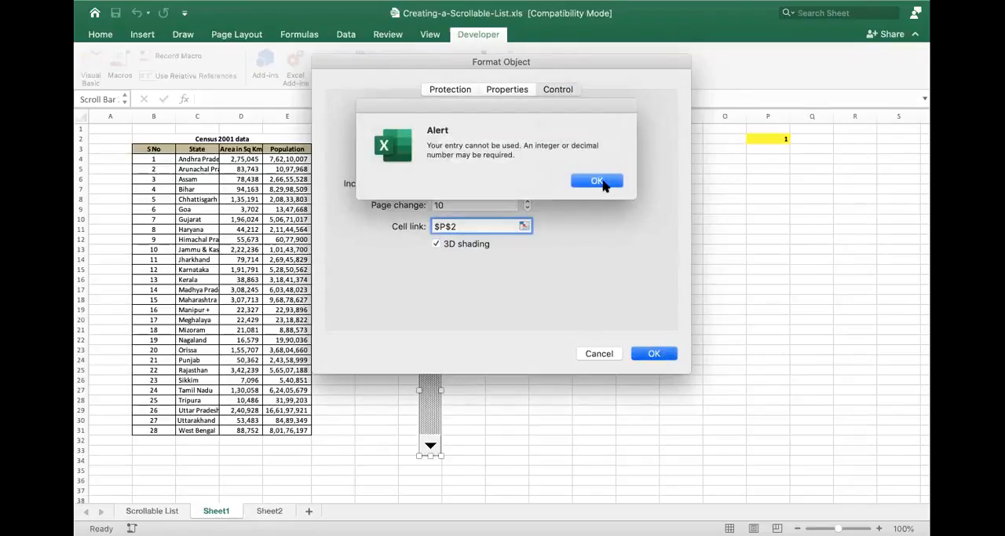
left_click(597, 182)
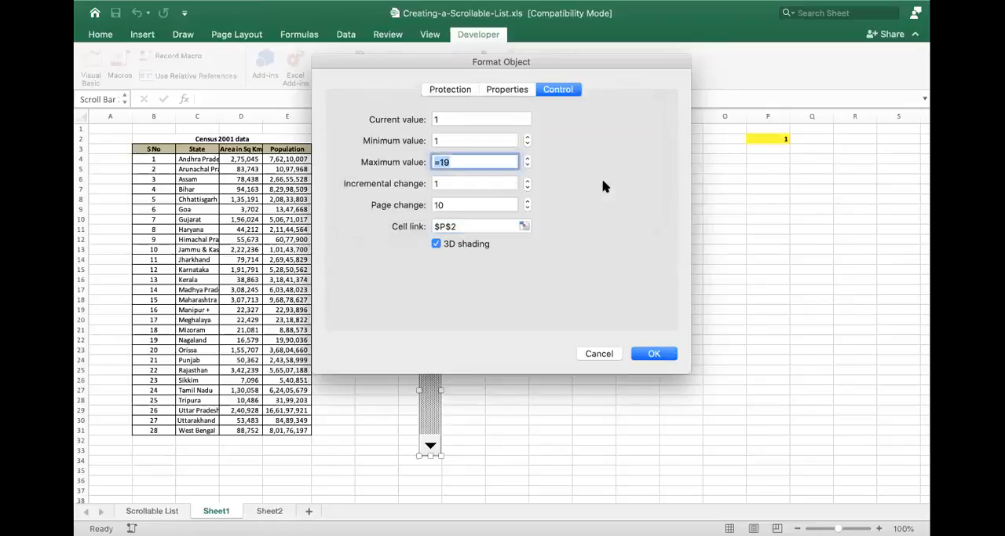
type("19")
left_click(664, 359)
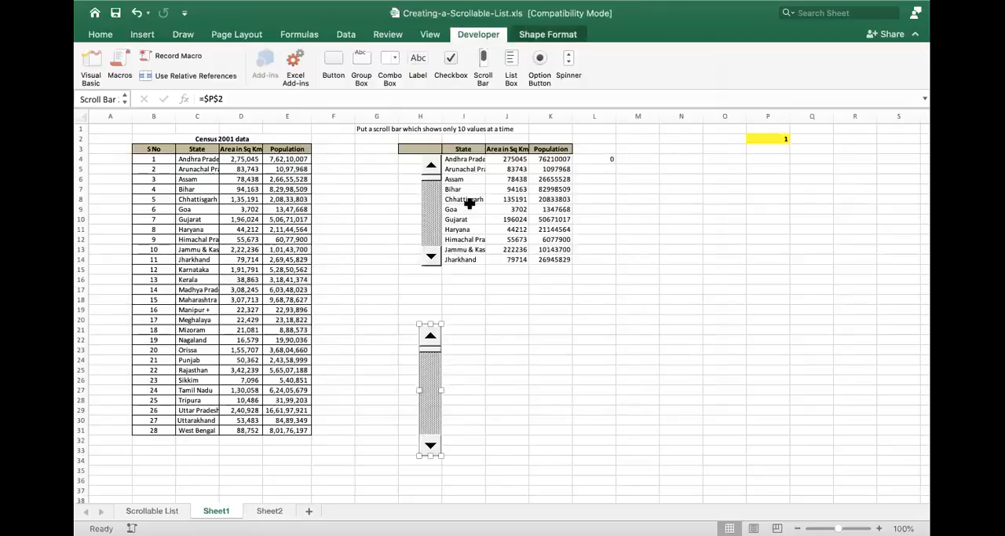
- Copy the State, Area in Sq Km and Population headers from C3:E3 and paste them into row 20 starting at I20
left_click_drag(197, 149, 286, 149)
key("cmd+c")
key("Down")
key("Down")
key("Down")
key("Down")
key("Down")
key("Down")
key("Down")
key("Down")
key("Down")
key("Down")
key("Down")
key("Down")
key("Down")
key("Down")
key("Right")
key("Right")
key("Right")
key("Right")
key("Right")
key("Right")
key("Right")
key("Right")
key("Left")
key("Left")
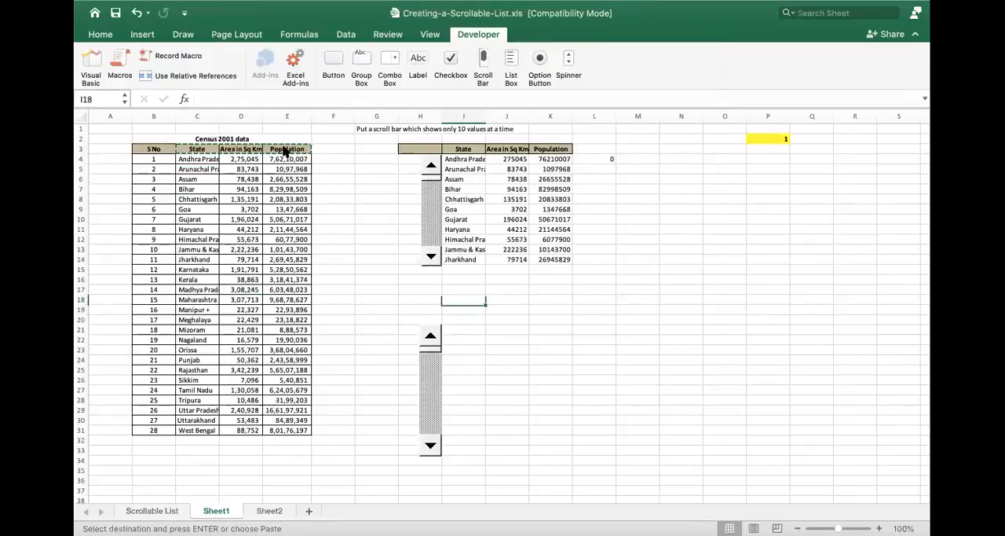
key("Down")
key("Down")
key("super+v")
key("Down")
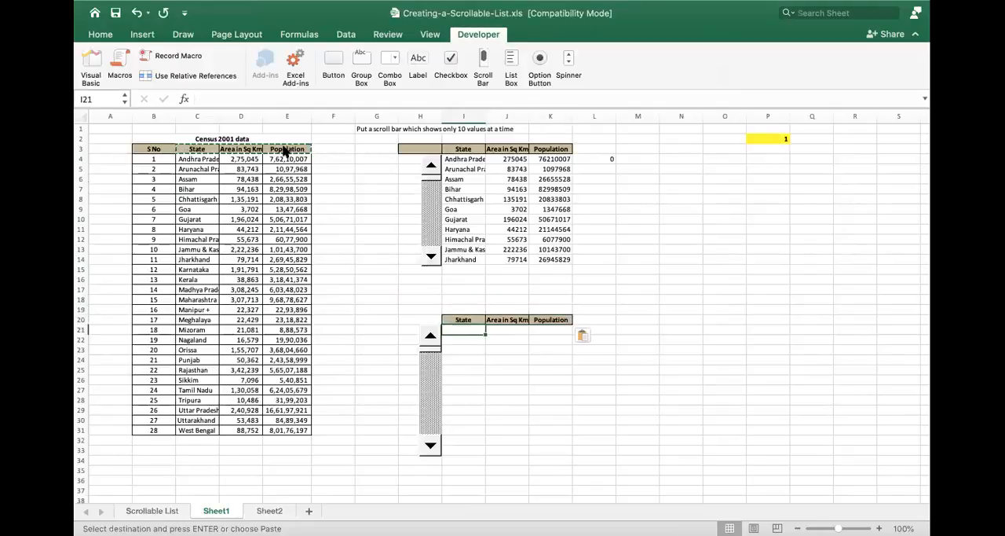
- Enter the formula =OFFSET(C3,0,0) in I21, below the new State header
type("=")
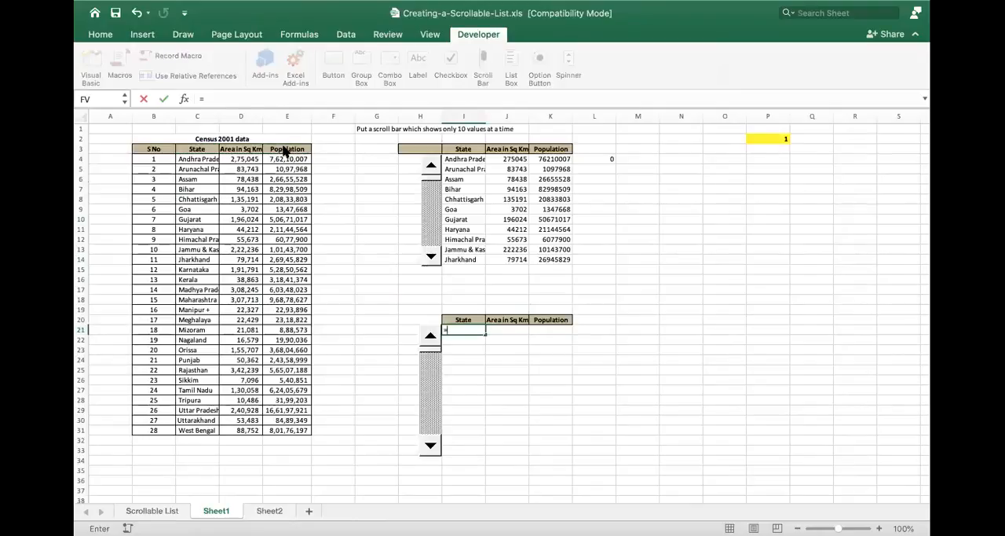
type("offse")
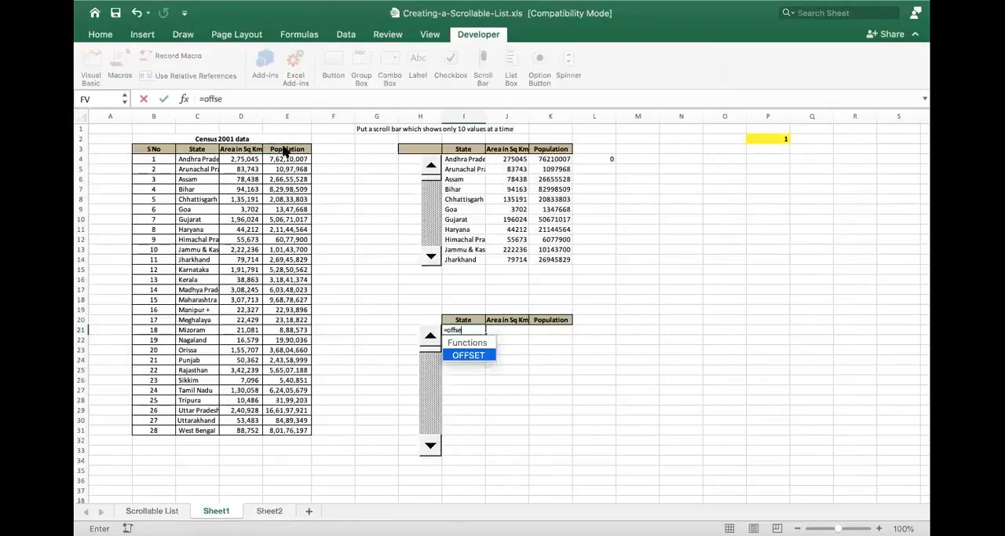
type("t(")
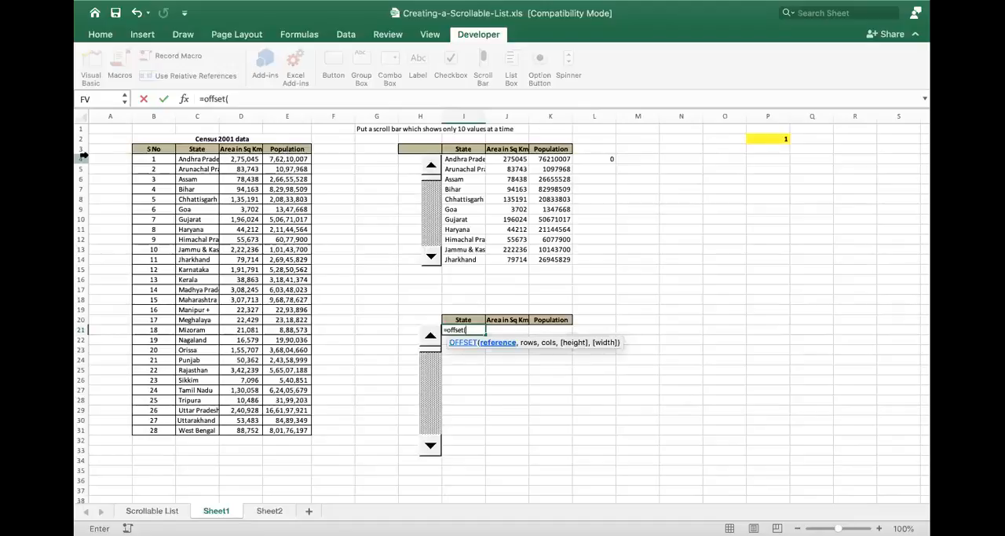
left_click(206, 149)
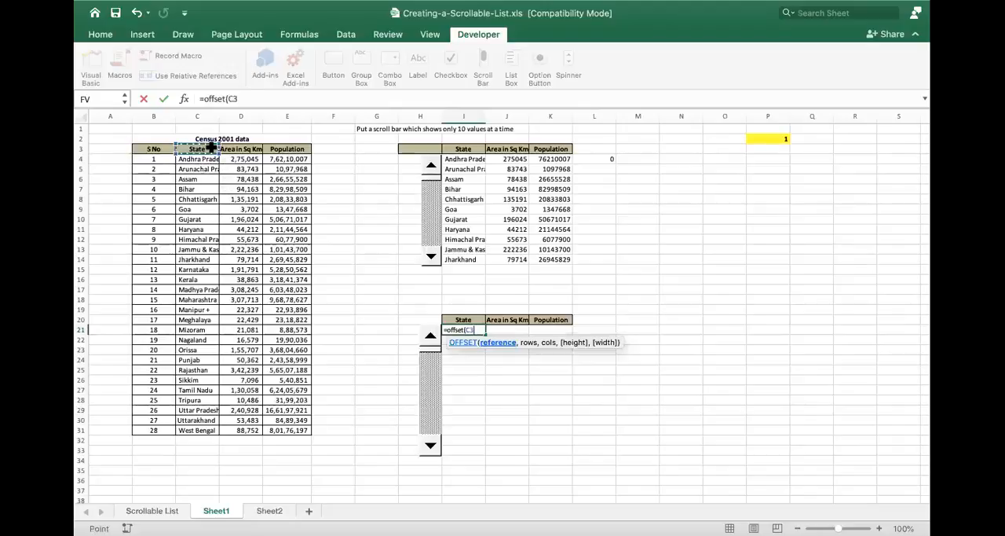
type(",")
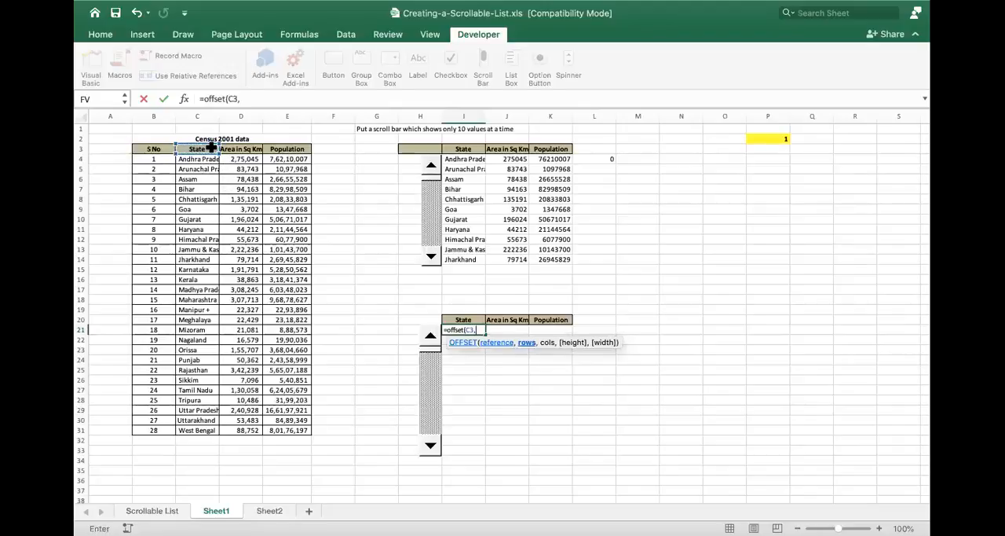
type("0,0")
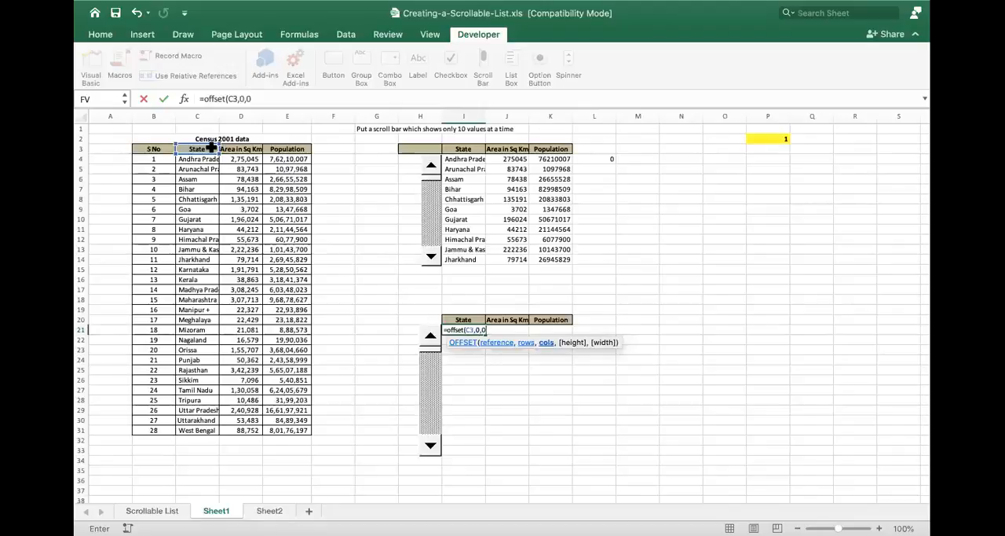
type(")")
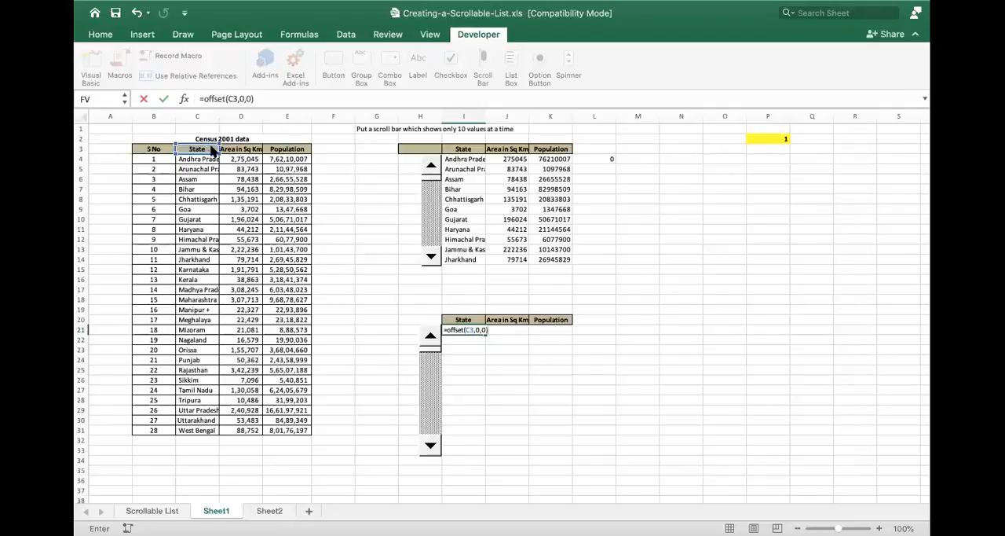
key("Return")
key("Up")
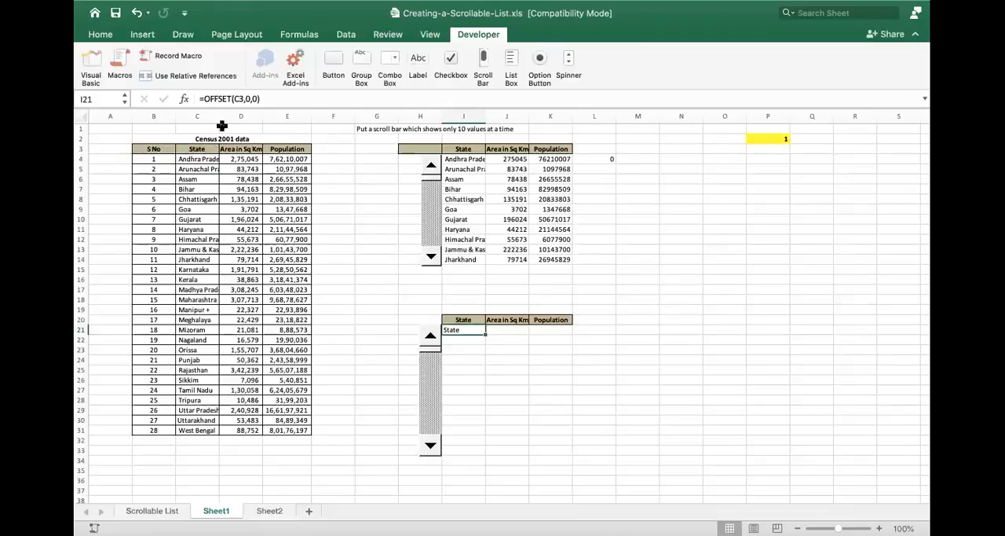
- Change the rows argument of the OFFSET formula in I21 to 1
double_click(475, 329)
left_click(483, 331)
key("BackSpace")
type("1")
key("Return")
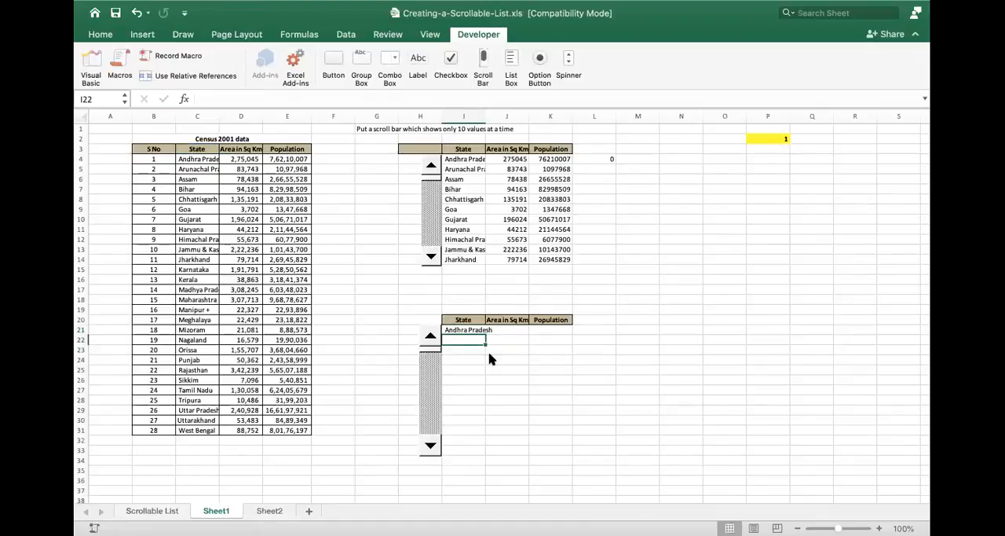
key("Up")
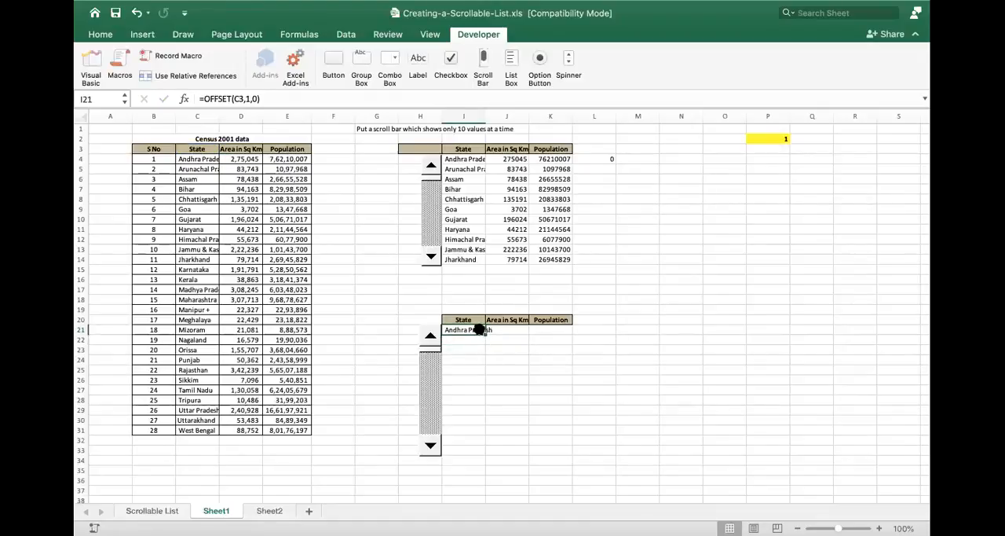
- Check the source cells C3 and C4 and change the rows argument of the I21 formula to 2
left_click(197, 150)
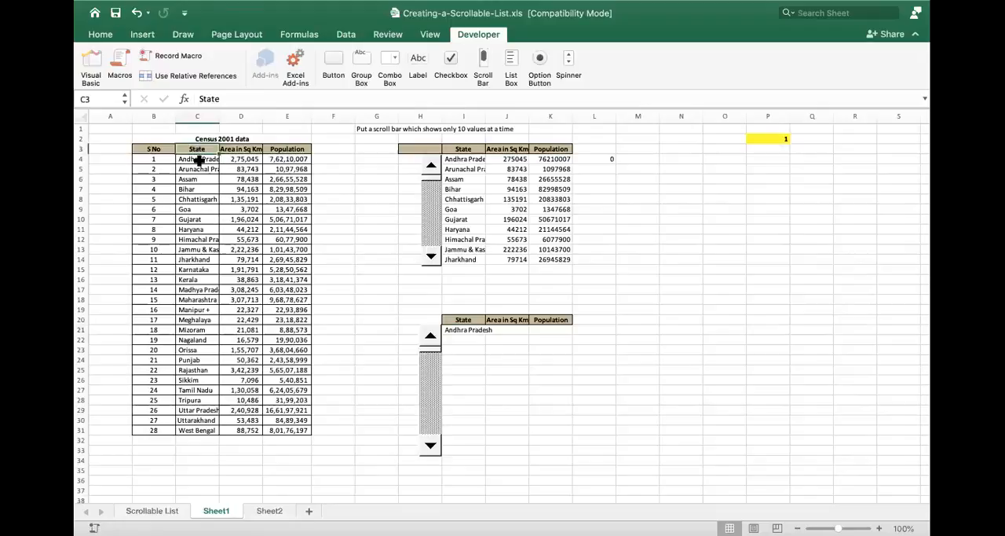
left_click(198, 160)
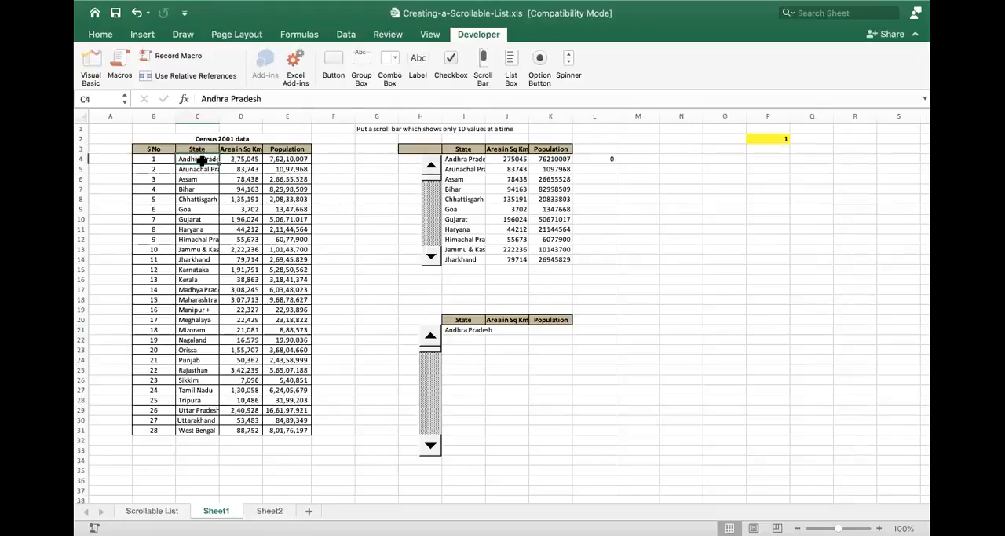
double_click(466, 331)
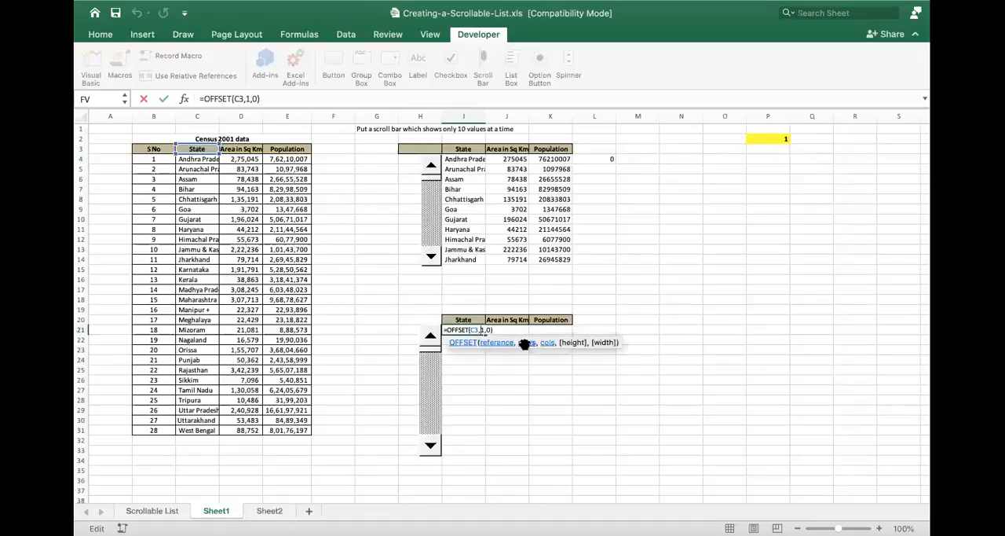
key("BackSpace")
type("2")
key("Return")
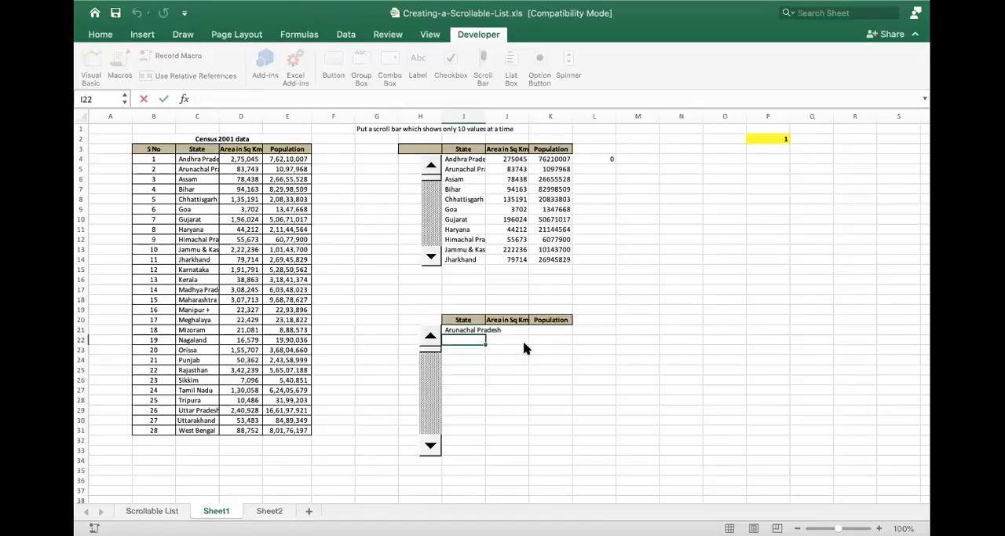
key("Up")
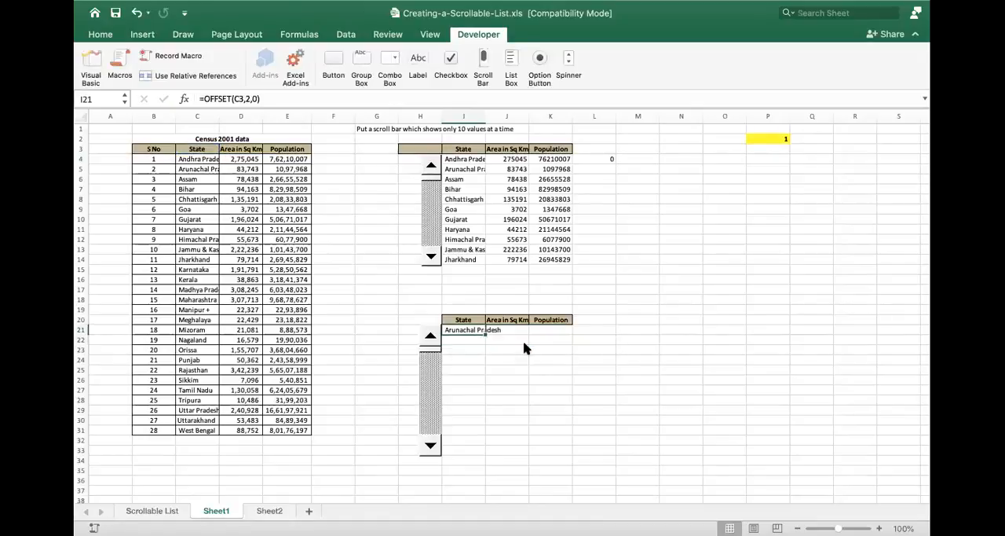
- Set the rows argument in I21 back to 1 so the formula reads =OFFSET(C3,1,0)
double_click(472, 330)
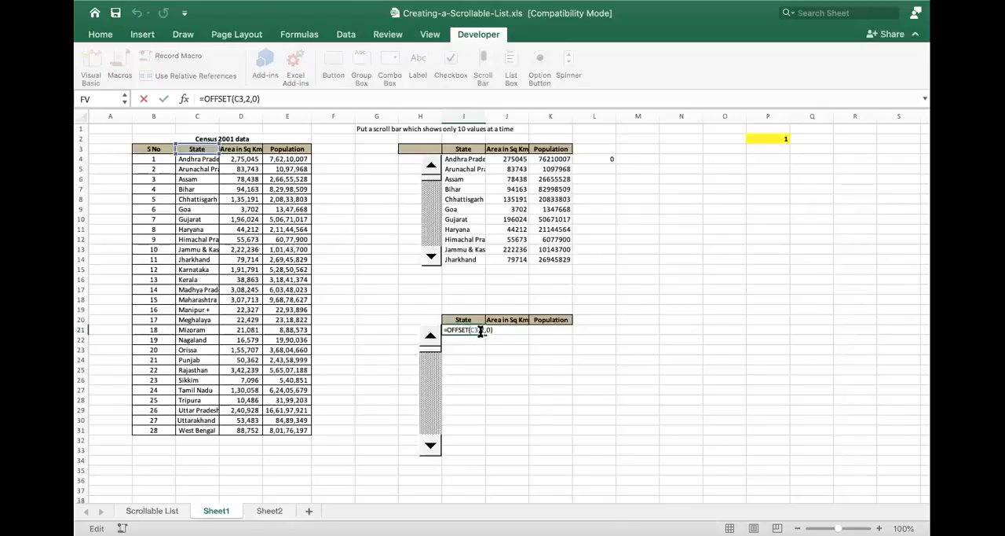
key("BackSpace")
type("1")
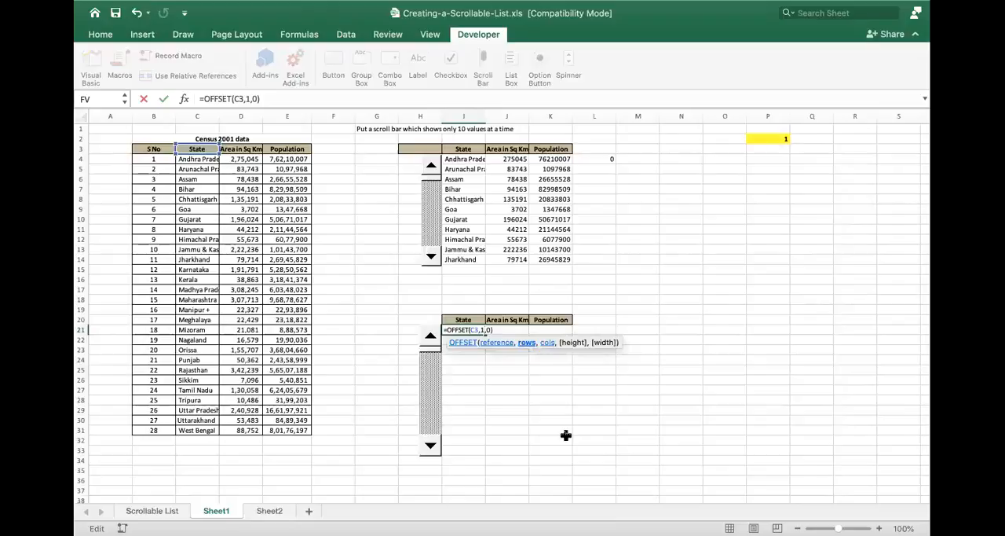
key("Return")
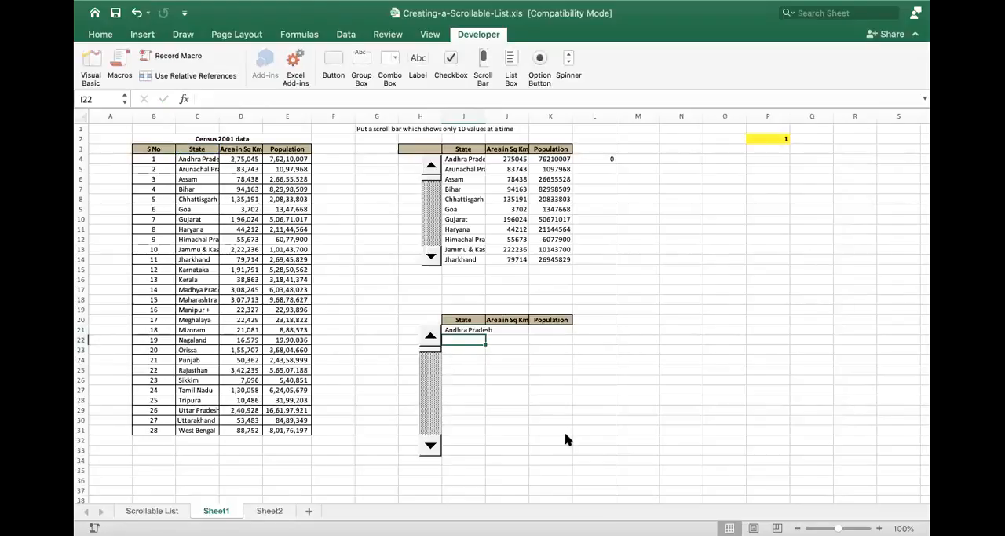
- Check the OFFSET formula in I14, the last State cell of the upper list, and return to I21
key("Up")
key("Up")
key("Up")
key("Up")
key("Up")
key("Up")
key("Up")
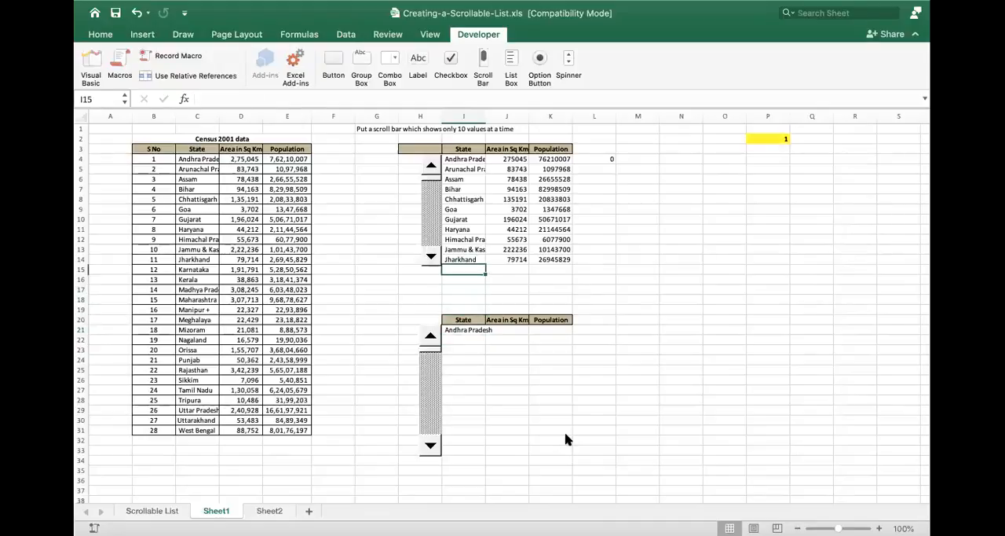
key("Up")
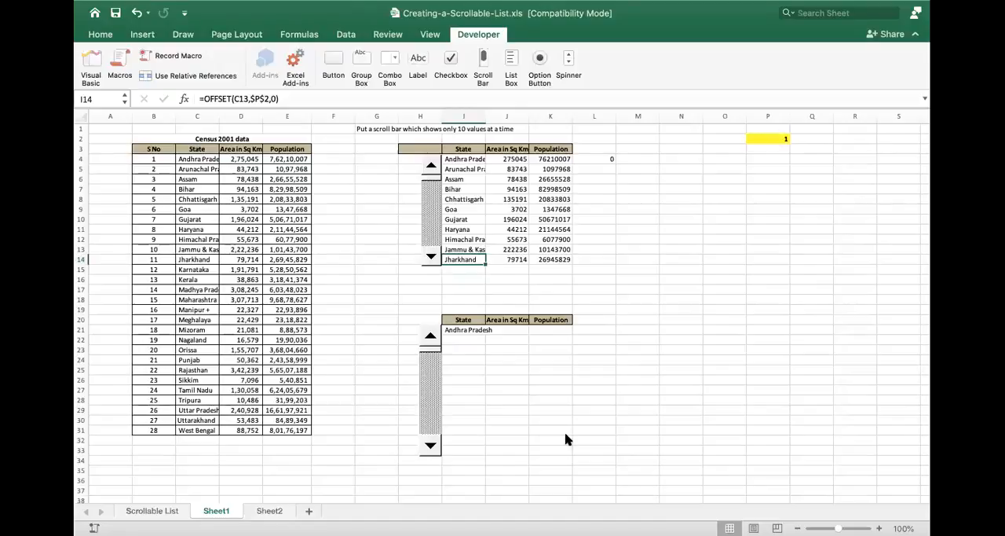
key("Down")
key("Down")
key("Down")
key("Down")
key("Down")
key("Down")
key("Down")
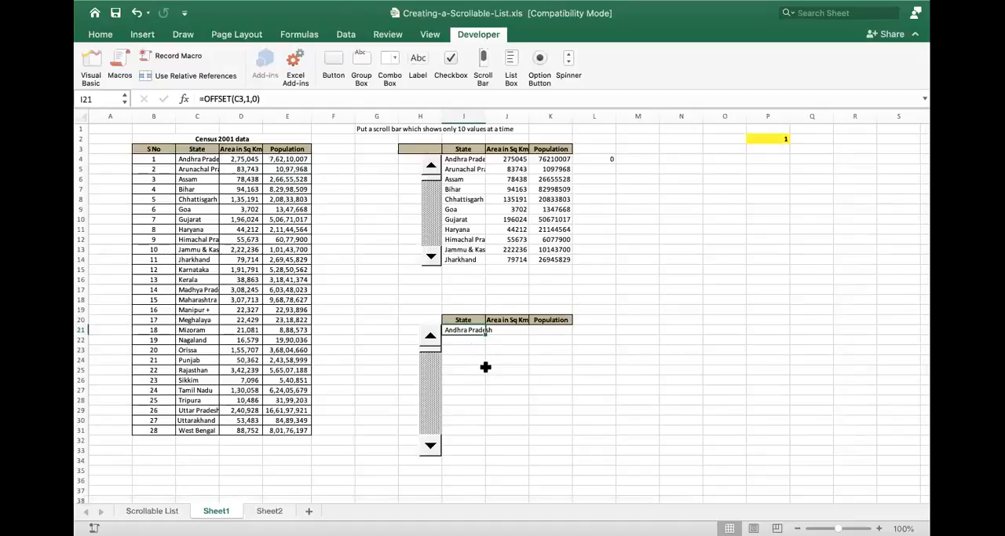
- Enter =OFFSET(C3,1,0) in I21 again and clear the cell
type("=offset")
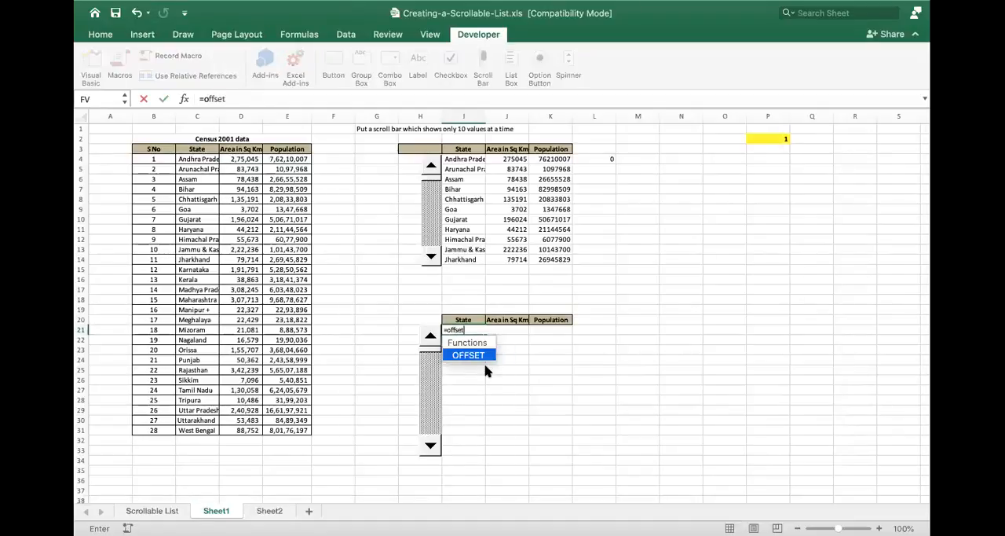
type("(")
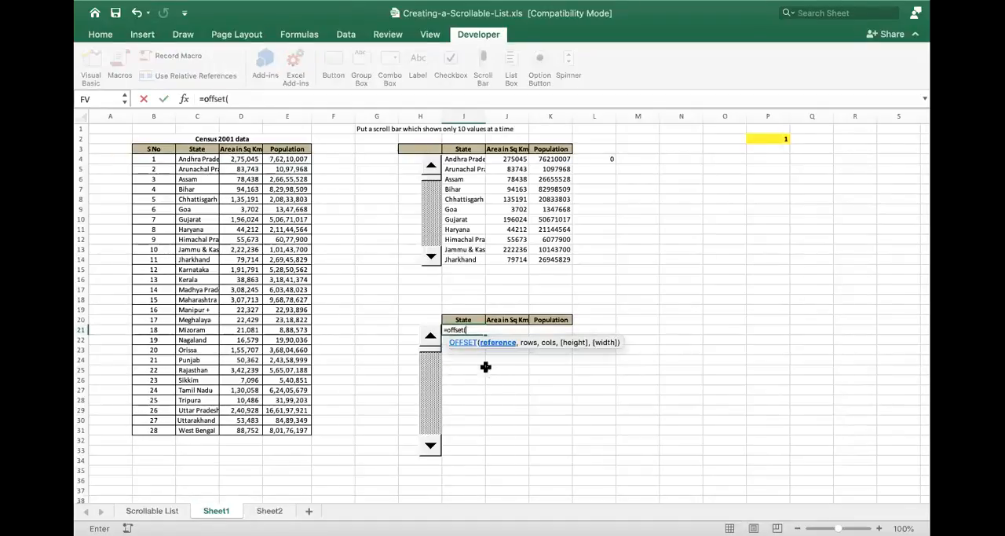
left_click(191, 149)
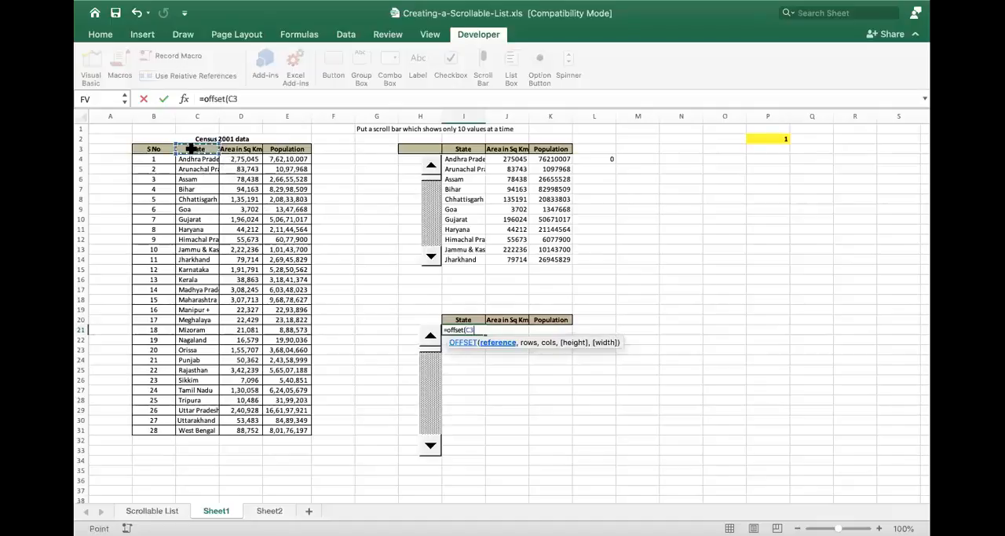
type(",")
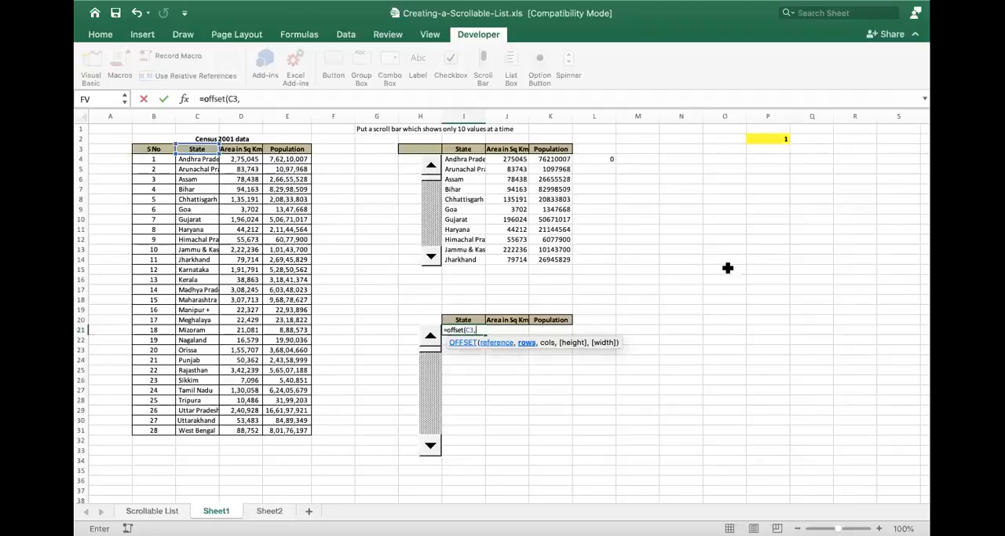
type("1,0)")
key("ctrl+Return")
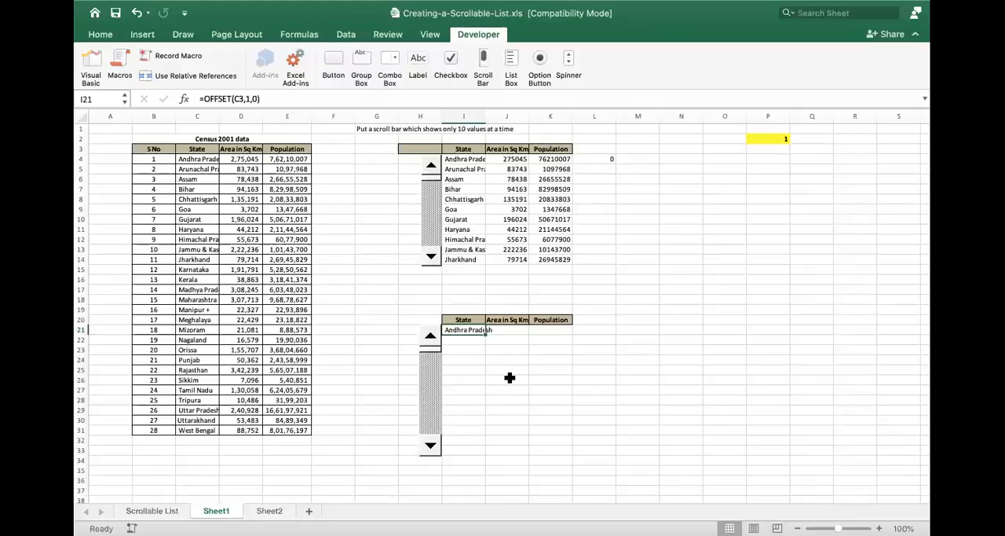
key("Delete")
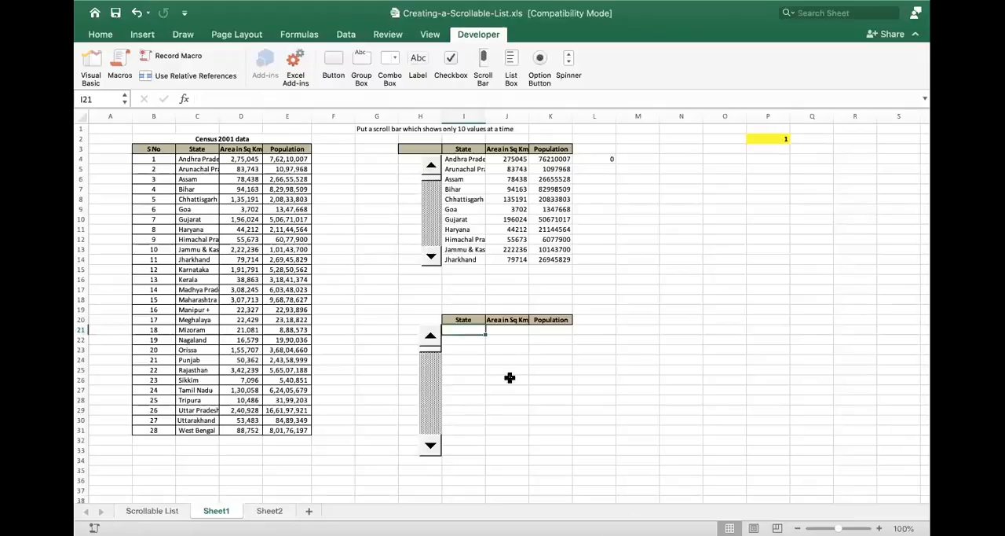
- Test the lower scroll bar by advancing it until the linked cell P2 reads 7
left_click(430, 446)
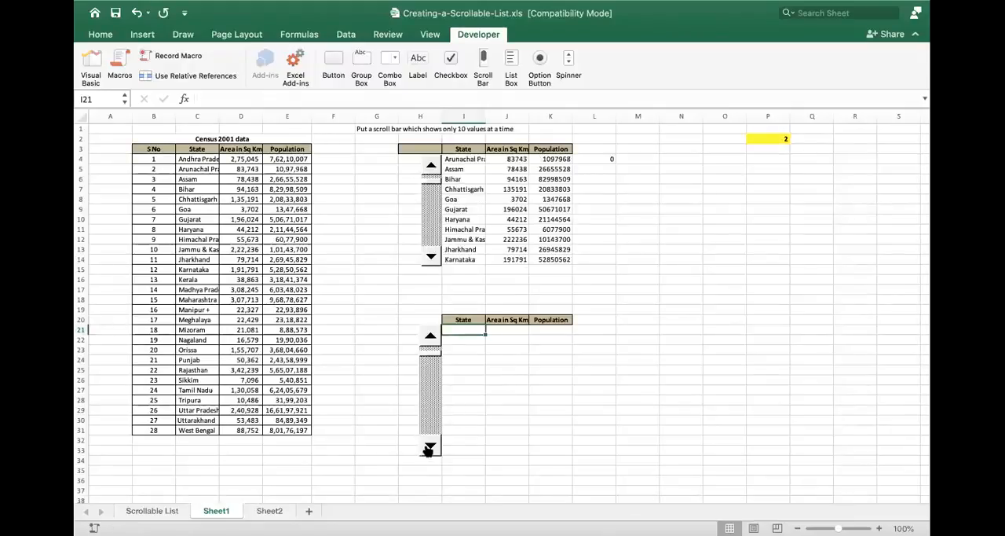
left_click(430, 447)
left_click(430, 447)
left_click(430, 447)
left_click(430, 447)
left_click(429, 447)
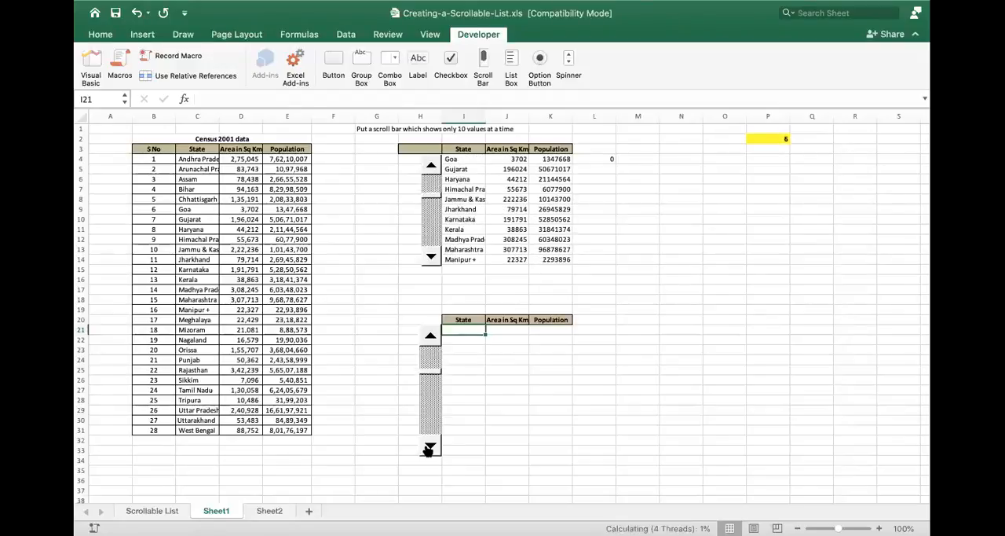
- Enlarge the font of the linked cell P2 to size 20
left_click(781, 137)
left_click(90, 38)
left_click(272, 58)
left_click(272, 58)
left_click(272, 58)
left_click(272, 58)
left_click(271, 58)
- Move the lower scroll bar back until the linked cell P2 reads 1
left_click(431, 345)
left_click(431, 346)
left_click(431, 346)
left_click(431, 346)
left_click(432, 346)
left_click(431, 345)
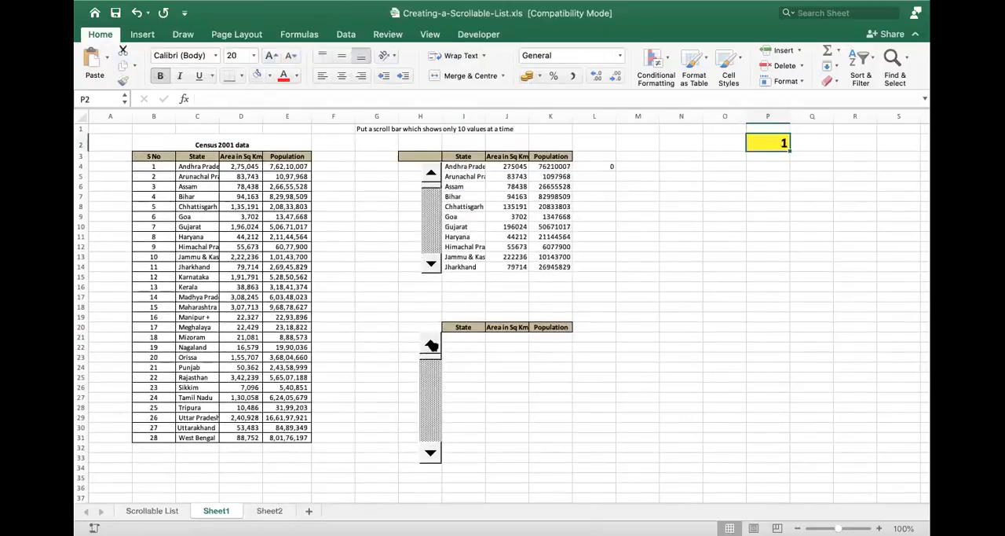
- Run the lower scroll bar down to its maximum of 19 and back to 1 while watching P2
left_click(435, 462)
left_click(434, 461)
left_click(434, 462)
left_click(434, 462)
left_click(434, 462)
left_click(435, 462)
left_click(434, 462)
left_click(435, 462)
left_click(435, 463)
left_click(435, 463)
left_click(435, 462)
left_click(435, 462)
left_click(435, 463)
left_click(435, 463)
left_click(435, 463)
left_click(435, 462)
left_click(435, 463)
left_click(435, 463)
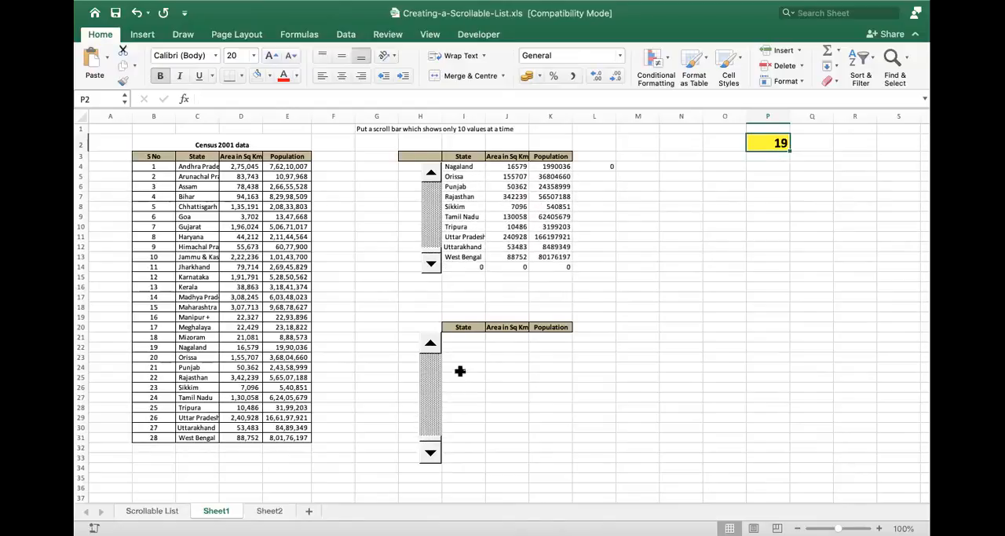
left_click(431, 346)
left_click(431, 346)
left_click(431, 345)
left_click(431, 346)
left_click(431, 346)
left_click(430, 346)
left_click(430, 346)
left_click(430, 346)
left_click(430, 346)
left_click(431, 345)
left_click(431, 345)
left_click(430, 345)
left_click(430, 346)
left_click(431, 346)
left_click(431, 345)
left_click(431, 345)
left_click(430, 345)
left_click(430, 347)
- Enter the formula =OFFSET(C3,P2,0) in I21, using the scroll bar's linked cell as the rows argument
left_click(461, 337)
type("=off")
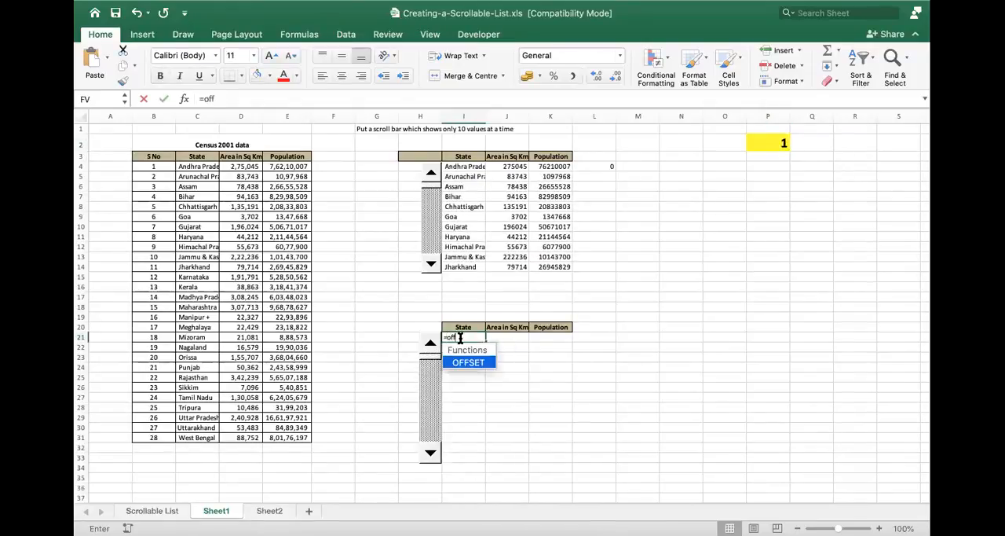
type("set(")
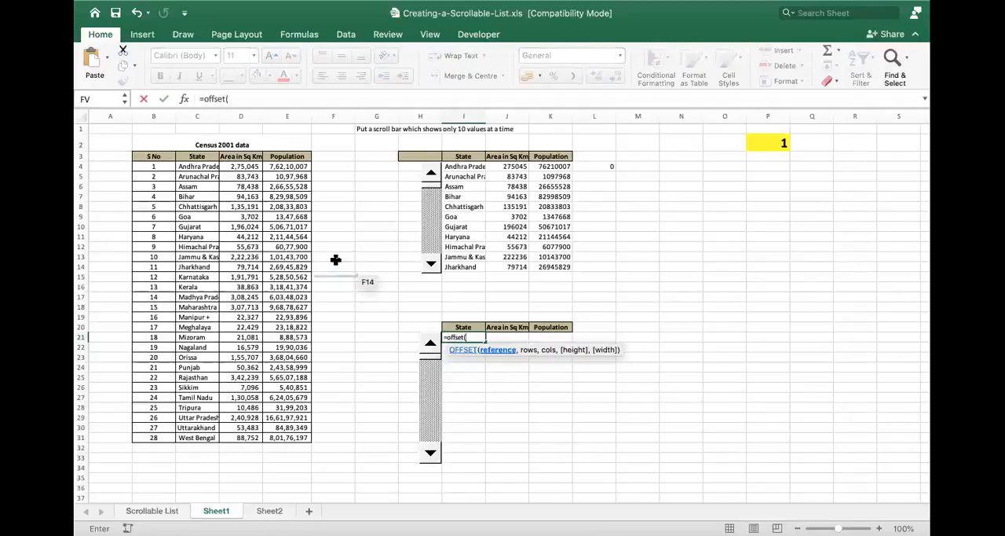
left_click(200, 156)
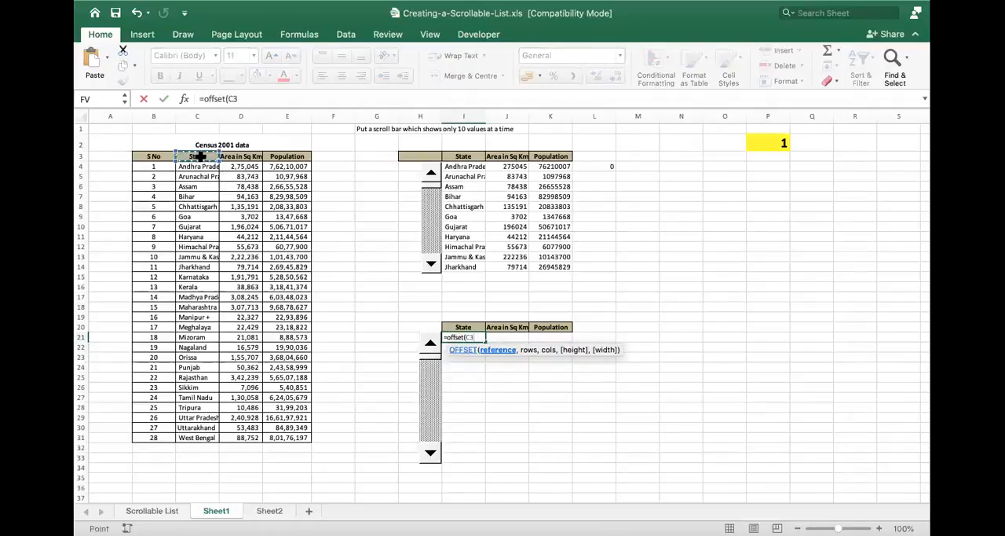
type(",")
left_click(780, 143)
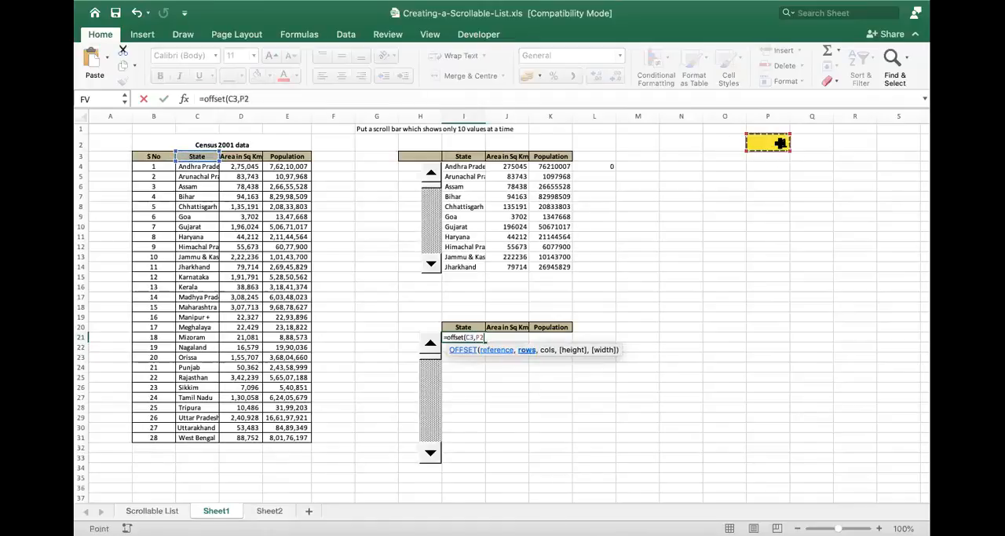
type(",0")
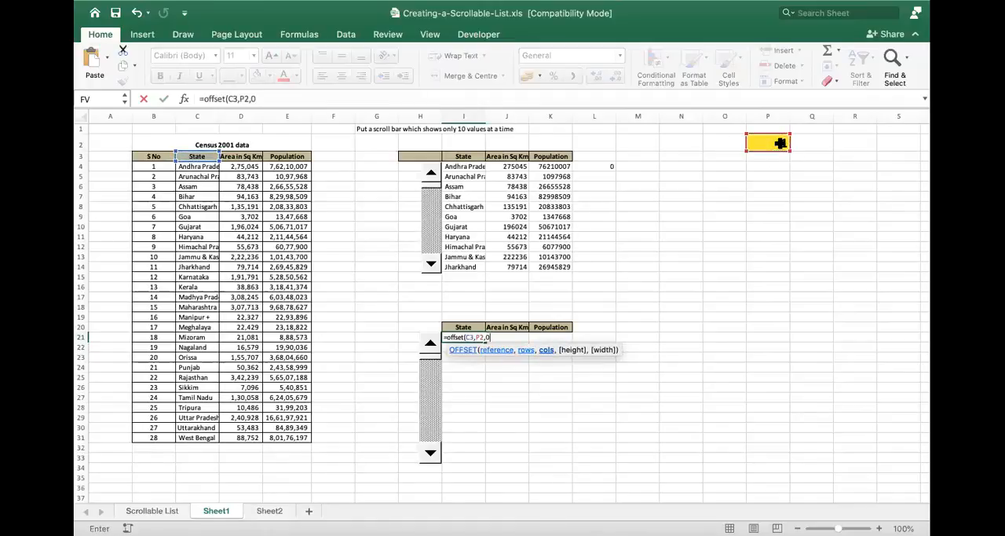
type(")")
key("Return")
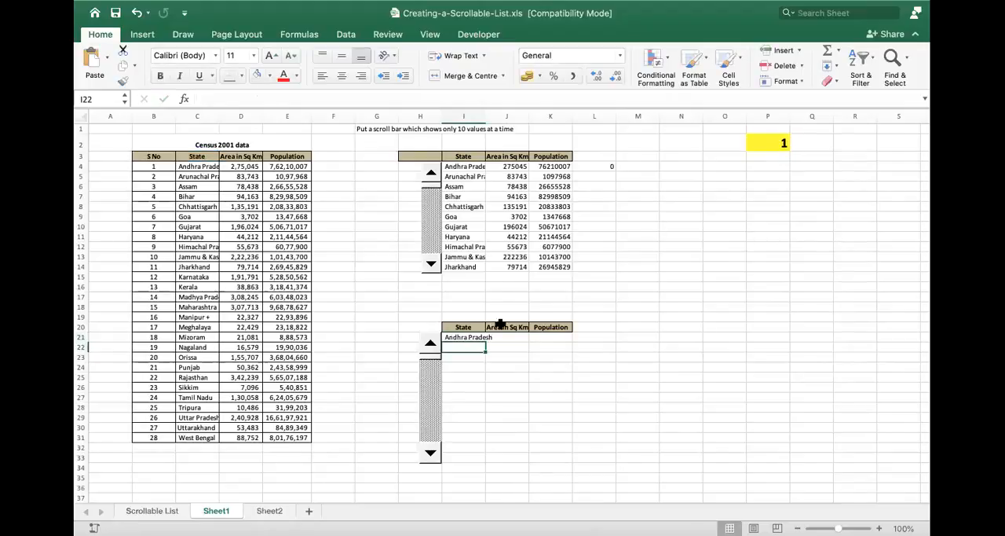
- Make the reference in I21 absolute so it reads =OFFSET($C$3,P2,0), and fill the formula down to I33
double_click(472, 337)
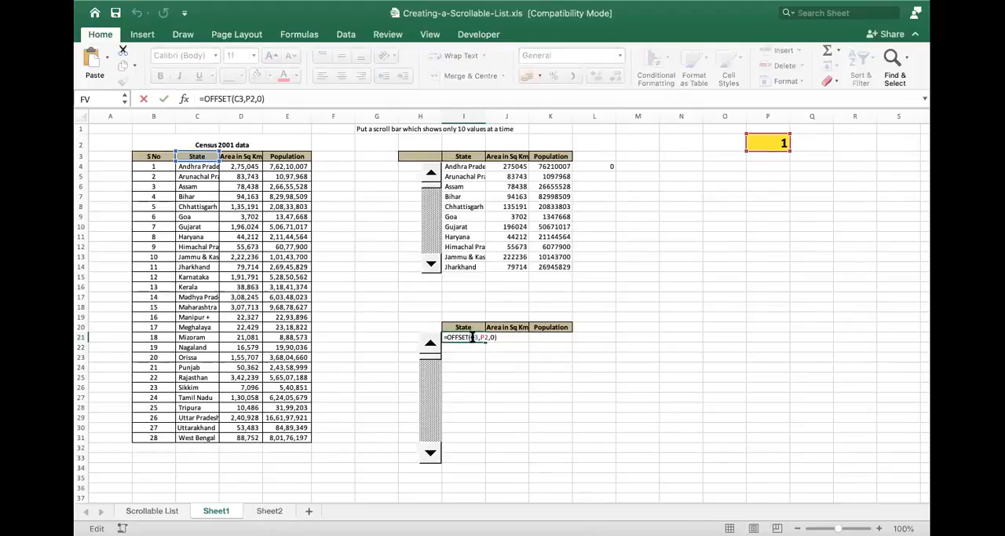
type("$")
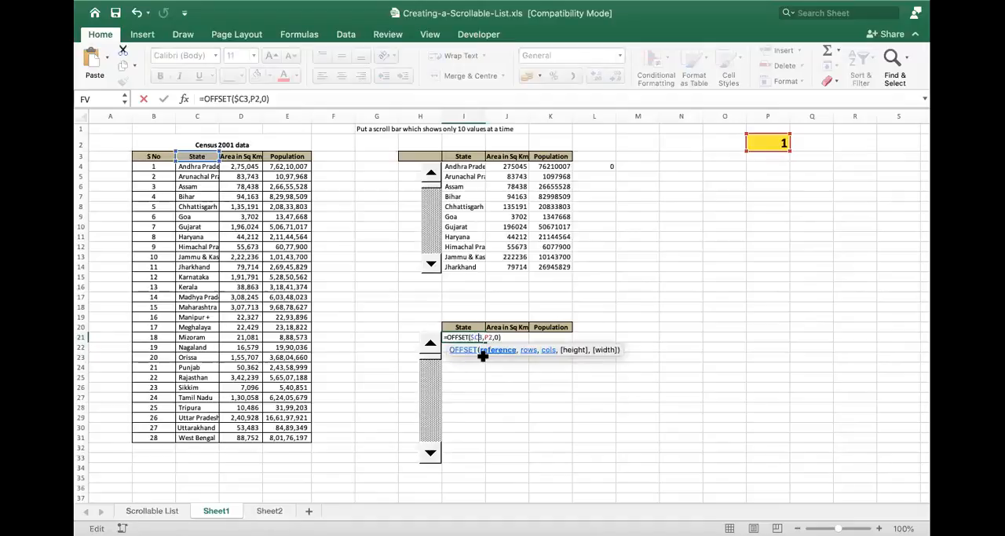
type("$")
key("Return")
left_click(472, 337)
left_click_drag(485, 341, 484, 453)
left_click_drag(484, 458, 484, 459)
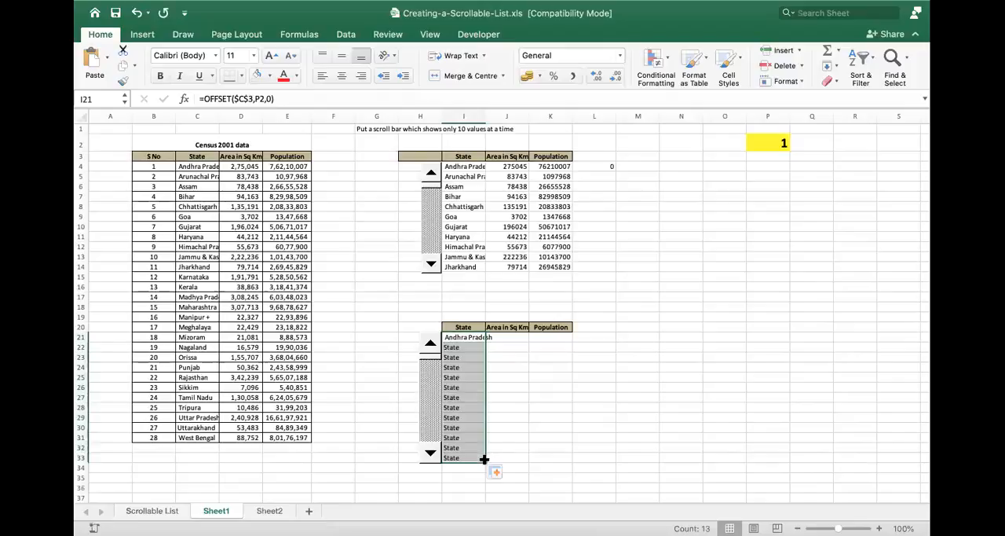
- Review the I21 formula and clear the filled copies in I22:I33
double_click(465, 337)
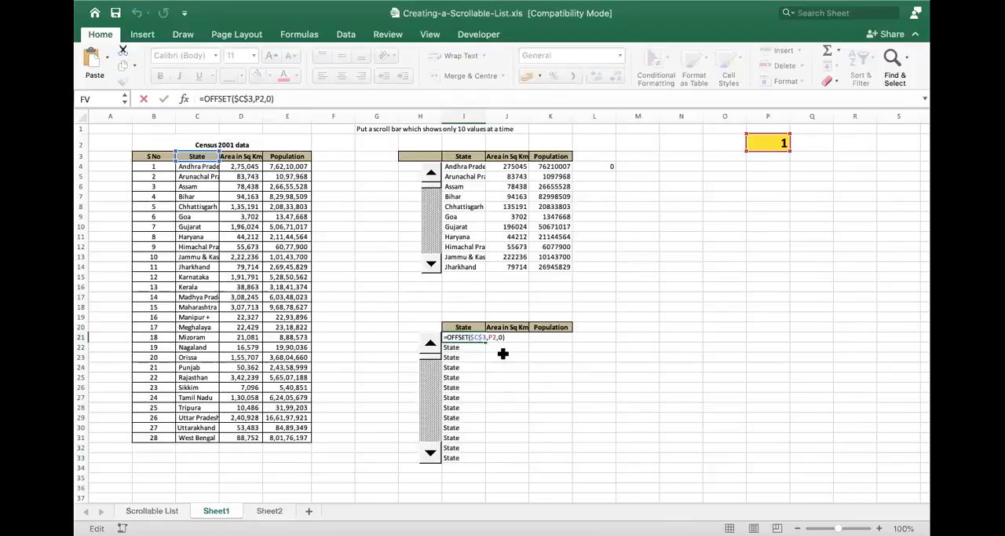
key("Return")
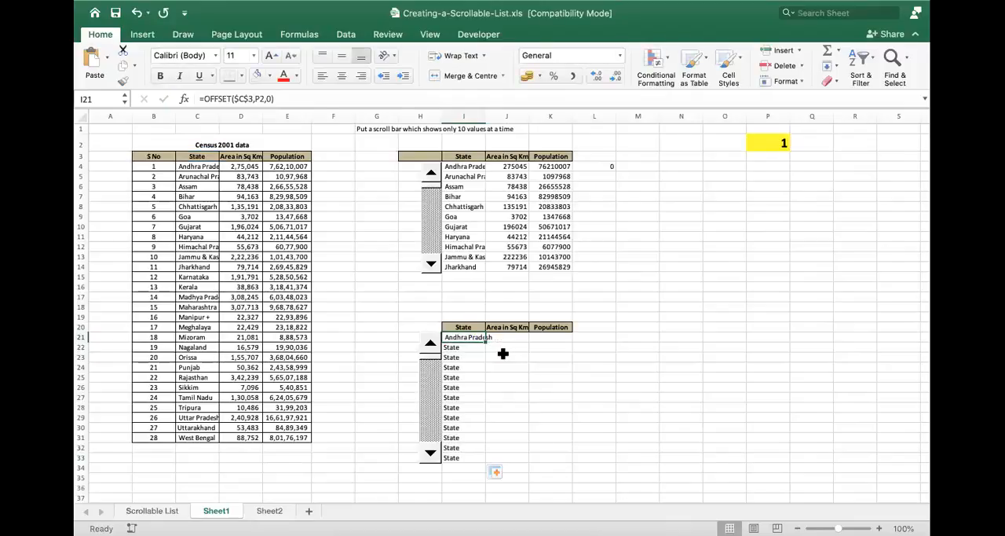
key("shift+Down")
key("shift+Down")
key("shift+Down")
key("shift+Down")
key("shift+Down")
key("shift+Down")
key("shift+Down")
key("shift+Down")
key("shift+Down")
key("shift+Down")
key("shift+Down")
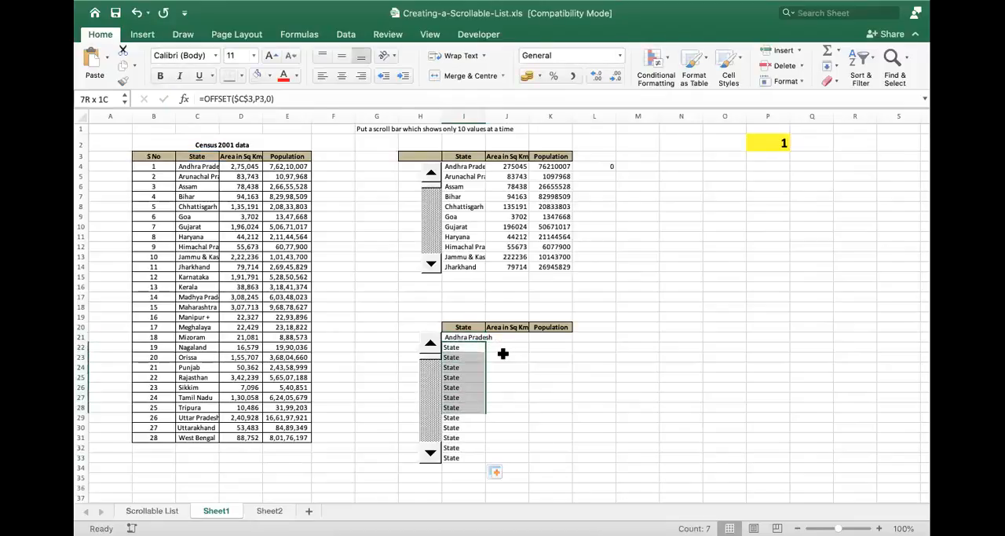
key("Delete")
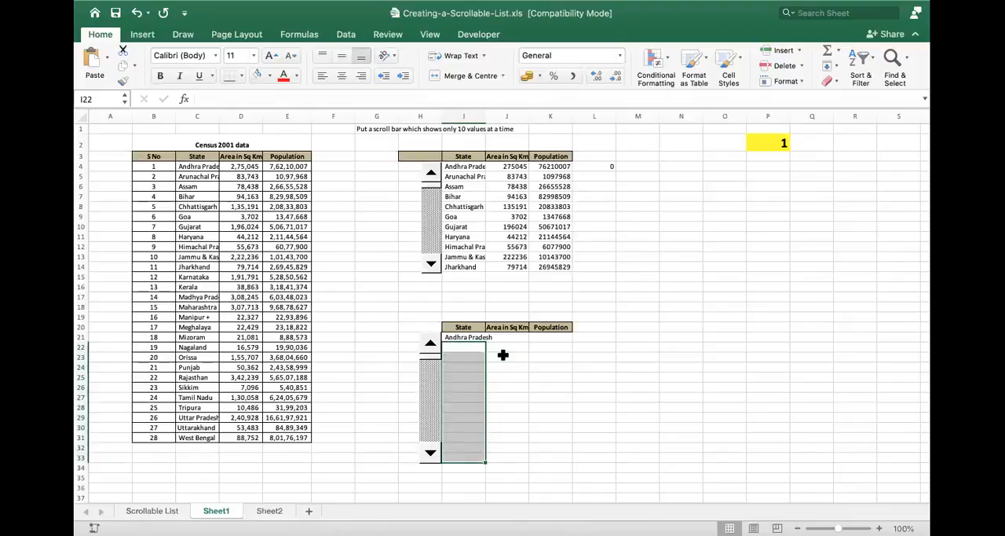
- Test the I21 formula by stepping the lower scroll bar until P2 reads 18, and check the upper list's last entry in I14
left_click(430, 454)
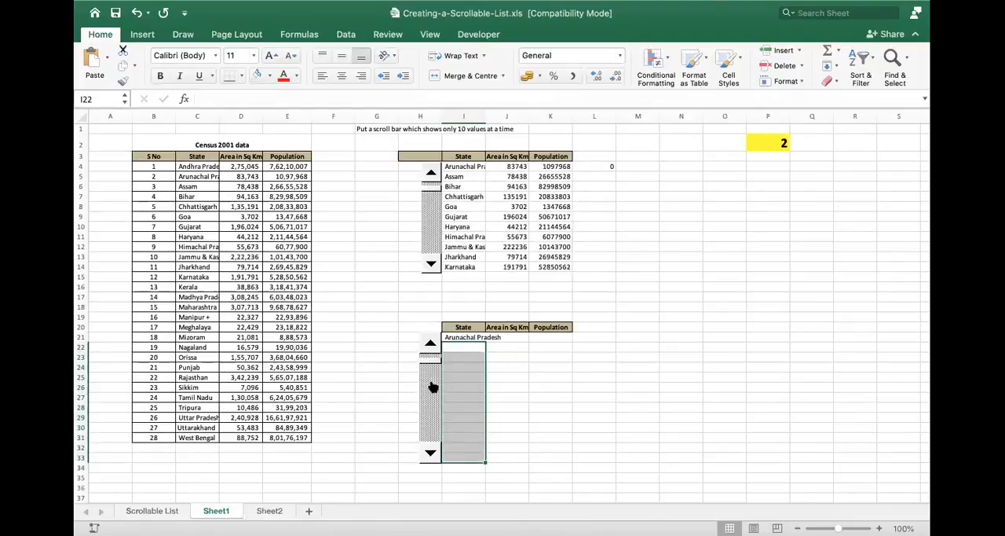
left_click(431, 344)
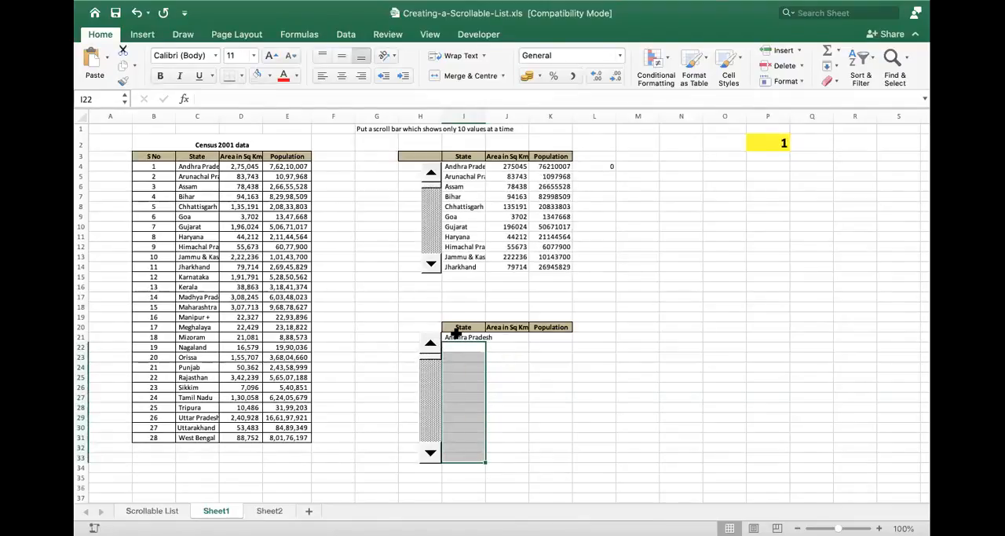
left_click(460, 336)
left_click(430, 454)
left_click(431, 454)
left_click(430, 454)
left_click(431, 454)
left_click(430, 454)
left_click(430, 454)
left_click(431, 454)
left_click(430, 454)
left_click(430, 454)
left_click(430, 454)
left_click(430, 454)
left_click(430, 454)
left_click(431, 454)
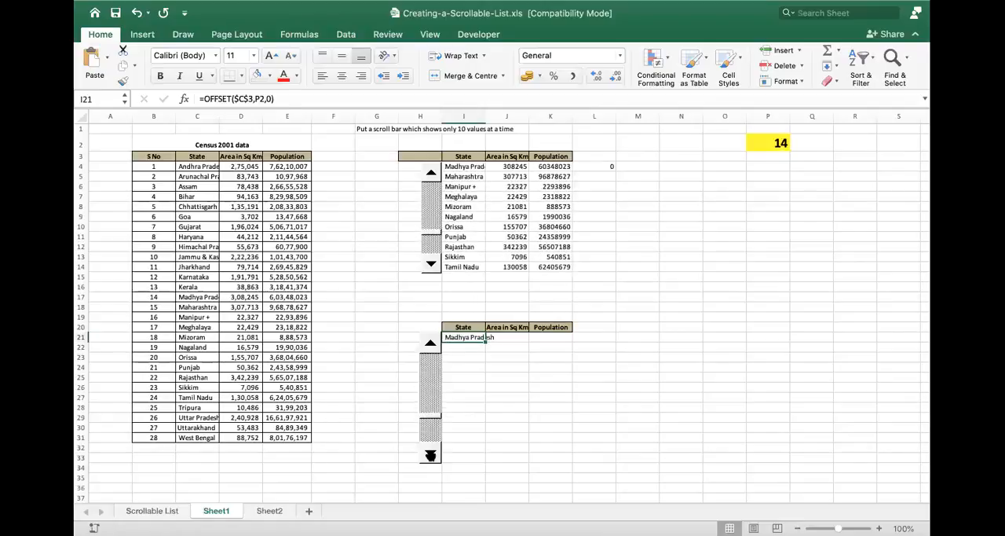
left_click(430, 454)
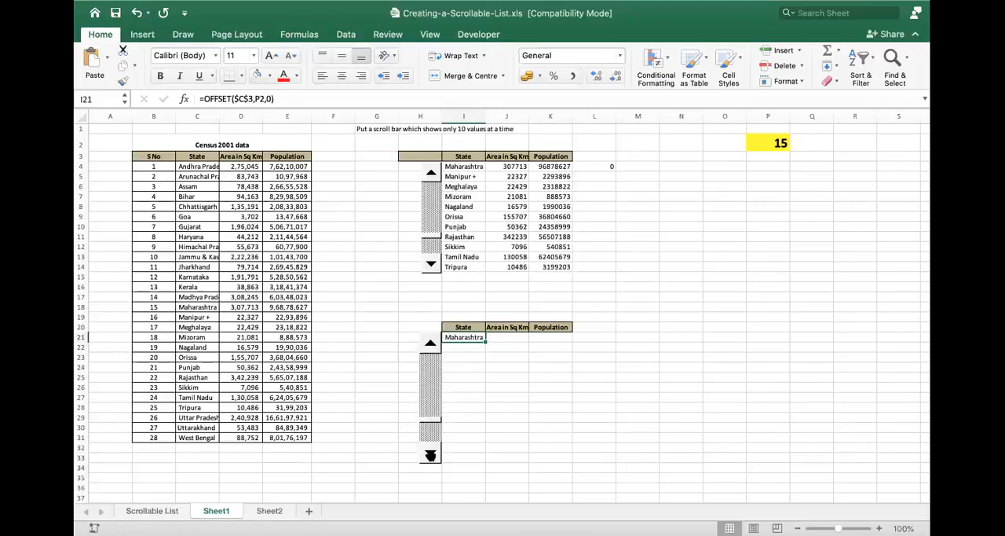
left_click(431, 454)
left_click(431, 454)
left_click(430, 454)
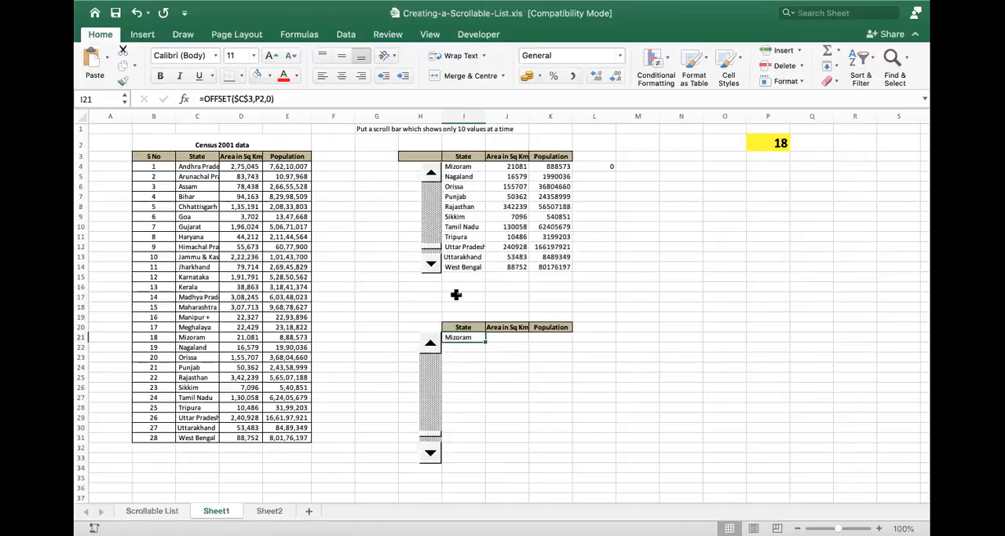
left_click(483, 268)
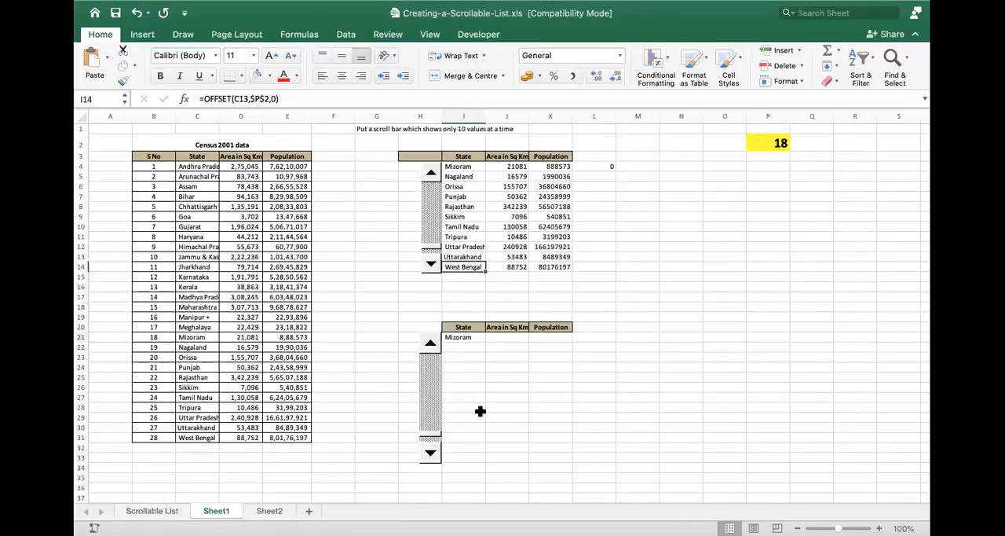
- Edit the I21 formula to =OFFSET(C3,$P$2,0), making the reference relative and the linked cell absolute
double_click(470, 339)
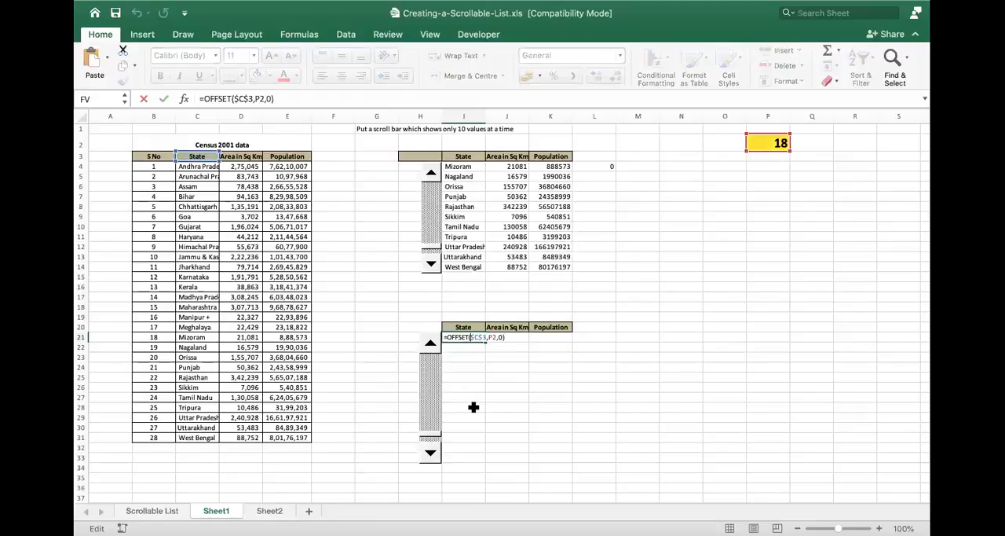
key("BackSpace")
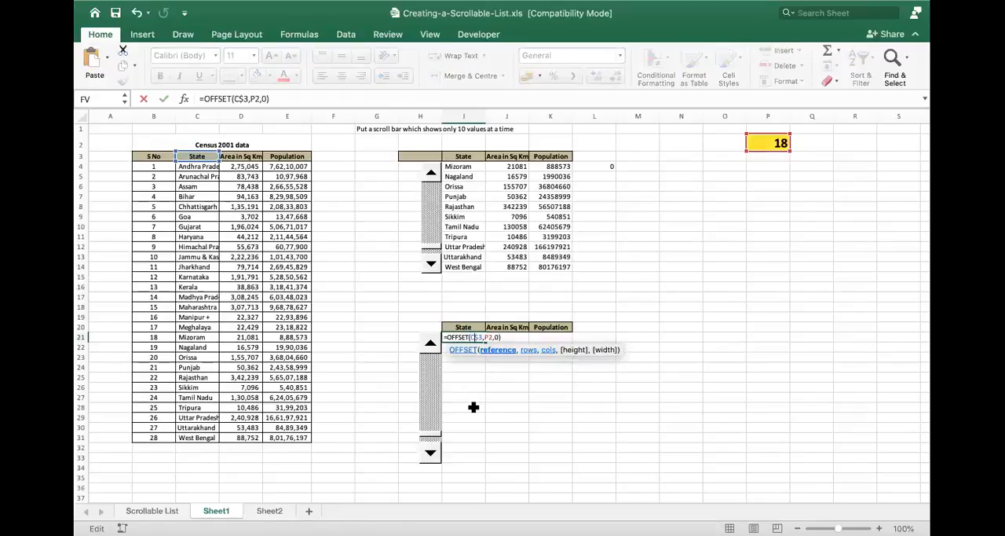
key("BackSpace")
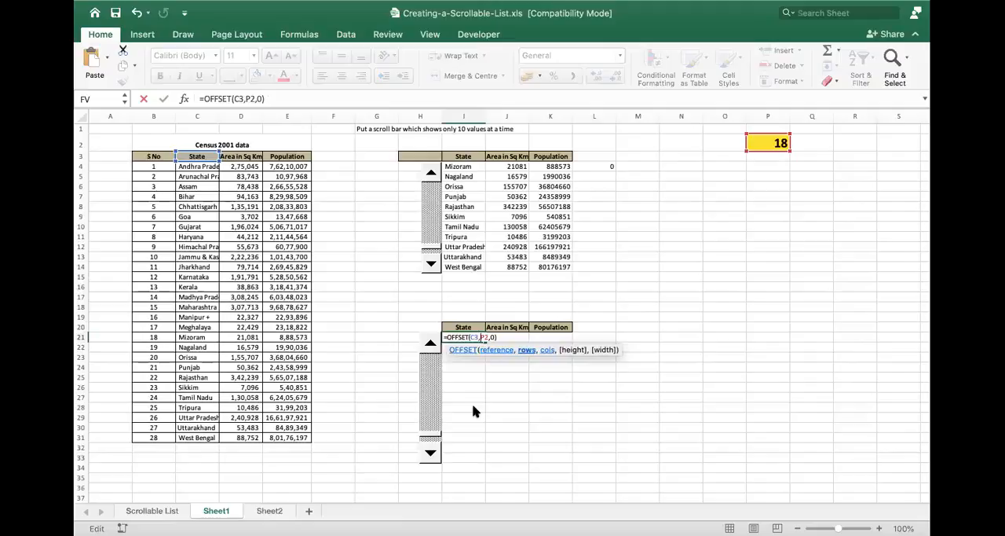
type("$P$")
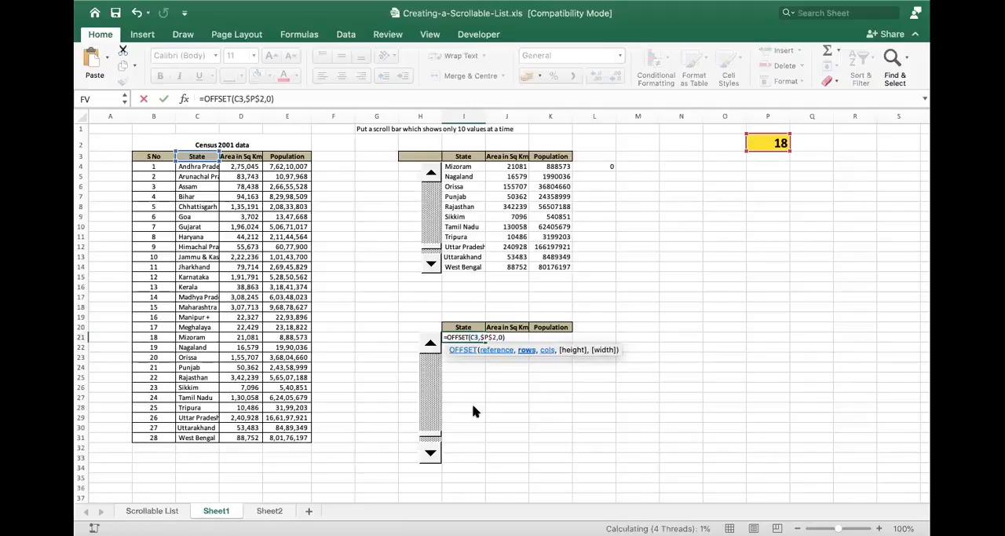
key("Return")
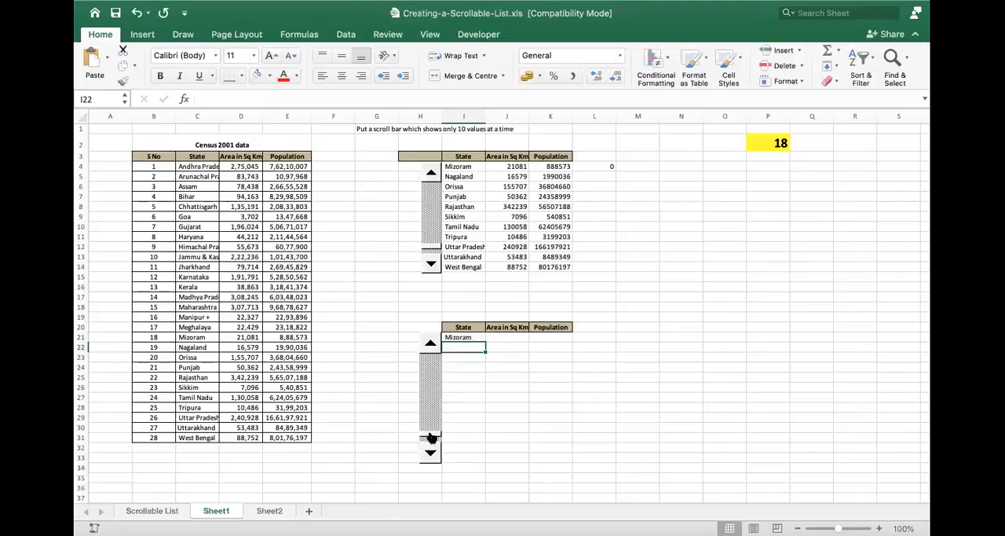
- Test the edited I21 formula by stepping the lower scroll bar back up until P2 reads 1
left_click(430, 344)
left_click(431, 344)
left_click(430, 344)
left_click(431, 345)
left_click(431, 345)
left_click(431, 345)
left_click(430, 345)
left_click(430, 346)
left_click(430, 346)
left_click(430, 346)
left_click(431, 346)
- Fill the I21 formula across to K21, check the copy in J21, and fill the row down to row 33
left_click(478, 336)
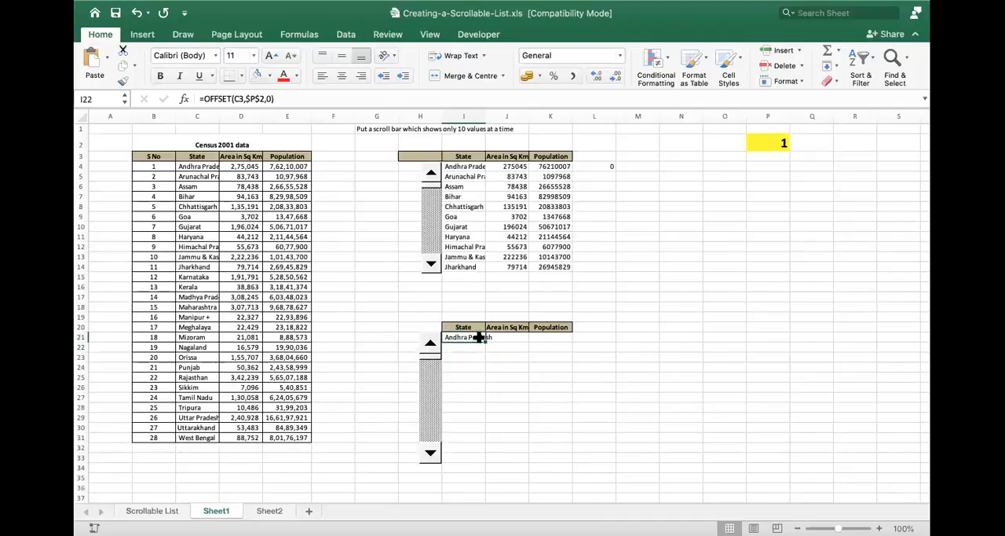
left_click_drag(508, 339, 560, 343)
double_click(515, 338)
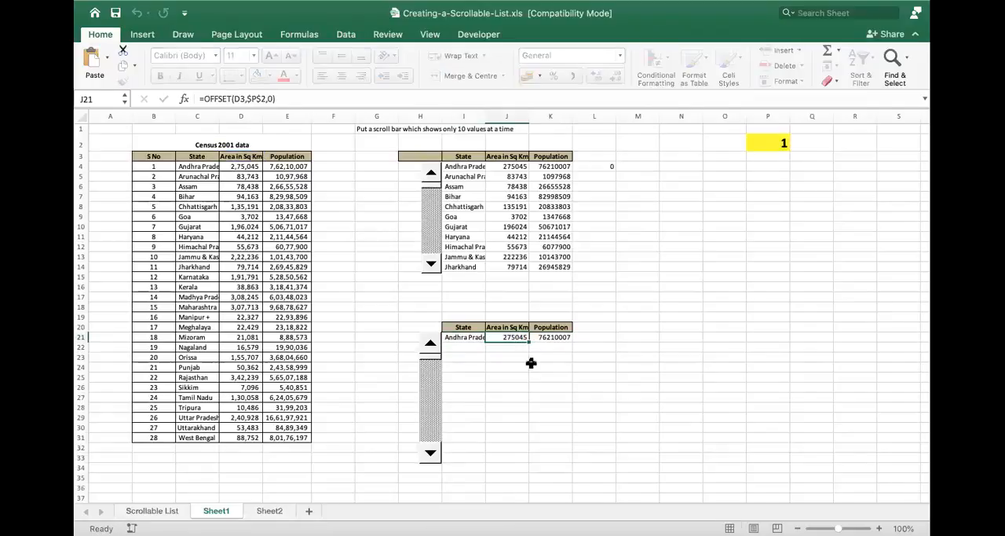
key("Escape")
key("Right")
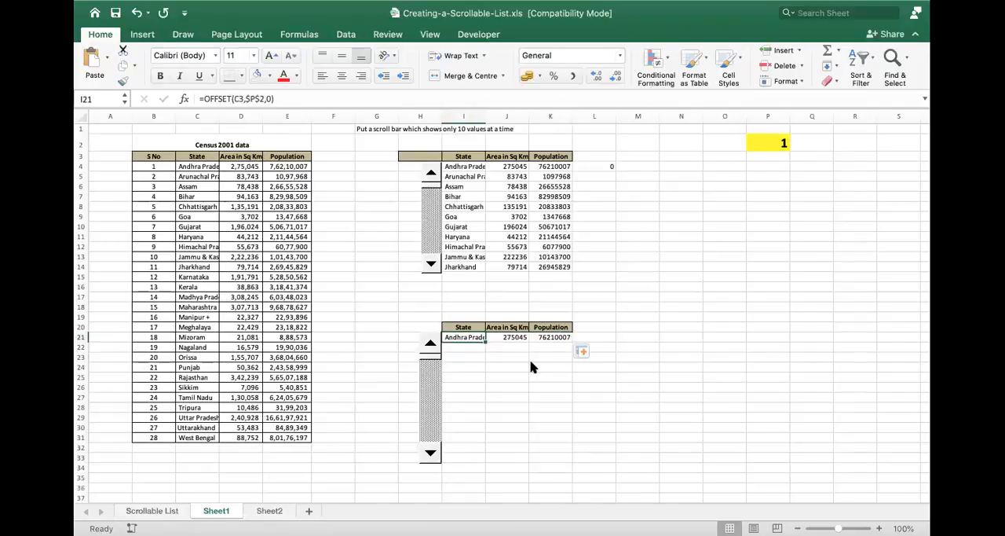
left_click_drag(461, 337, 564, 462)
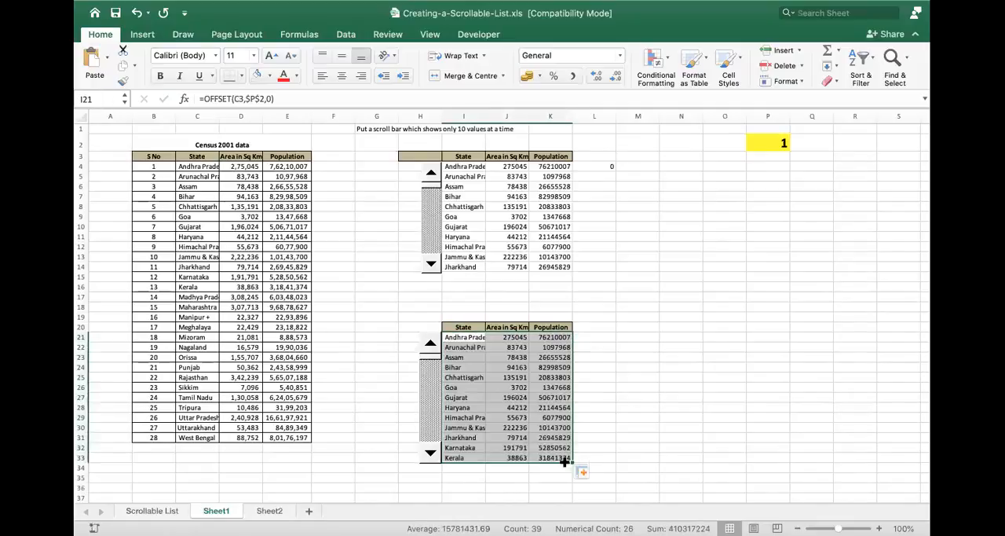
left_click(612, 377)
- Test the filled second list by stepping the lower scroll bar down until P2 reads 18, and check the linked cell P2
left_click(430, 454)
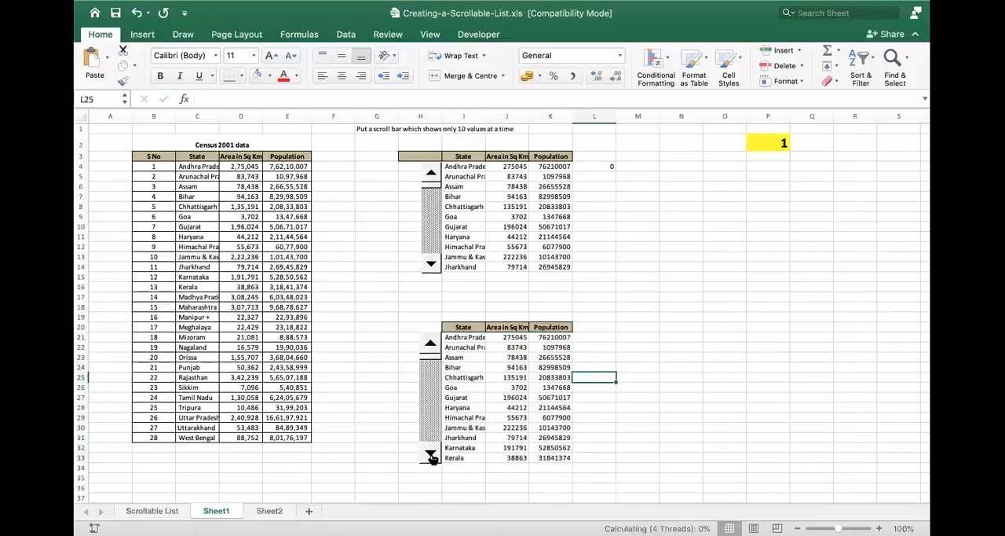
left_click(430, 454)
left_click(430, 454)
left_click(430, 454)
left_click(431, 454)
left_click(430, 454)
left_click(431, 454)
left_click(430, 454)
left_click(431, 454)
left_click(431, 454)
left_click(431, 454)
left_click(431, 454)
left_click(431, 454)
left_click(430, 454)
left_click(431, 454)
left_click(431, 454)
left_click(430, 454)
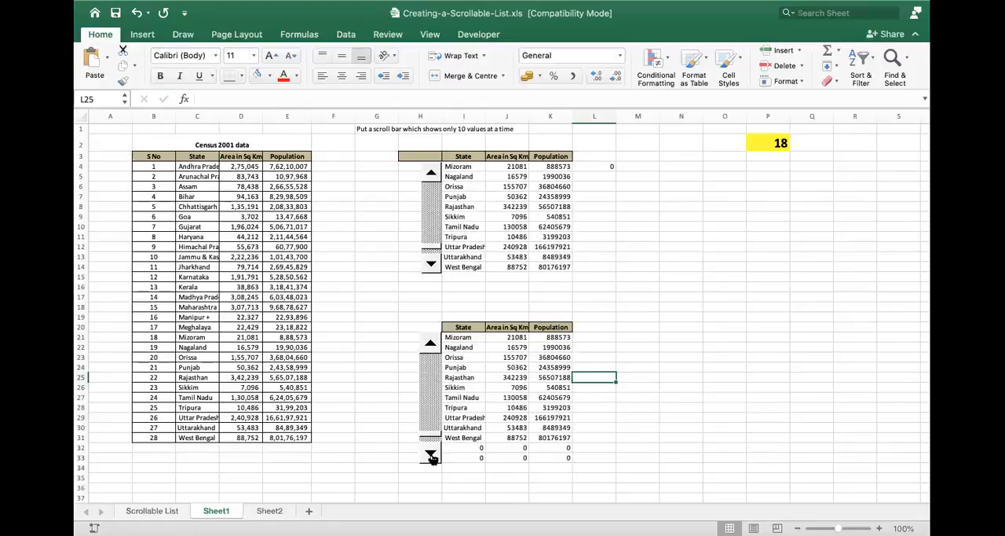
left_click(770, 144)
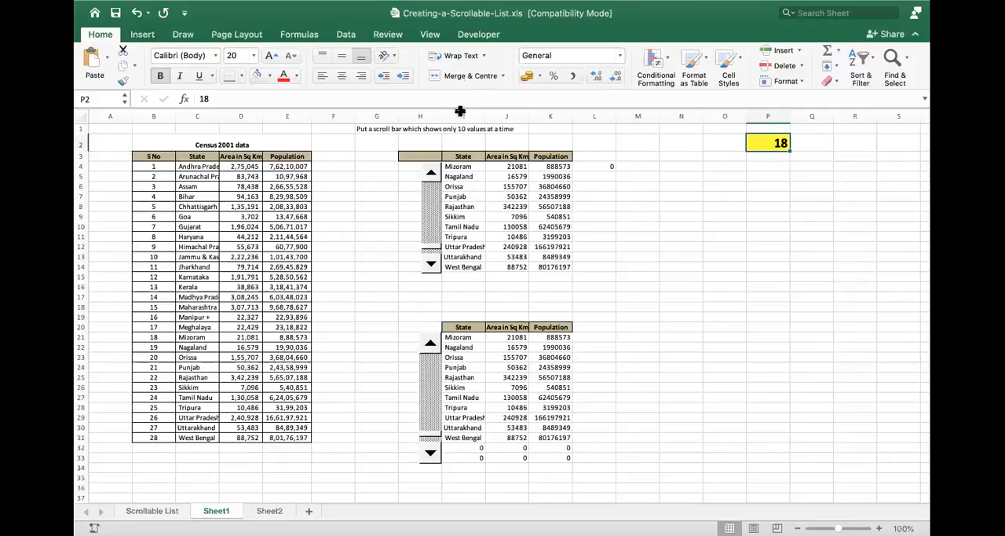
- Page the lower scroll bar up once and review its Format Control settings, including the value limits, page change and cell link
left_click(430, 384)
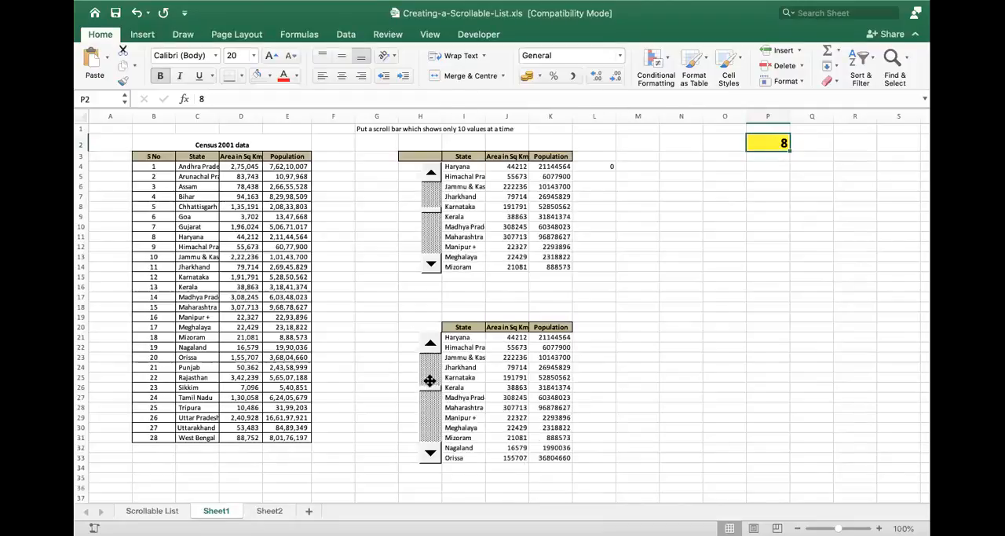
right_click(430, 384)
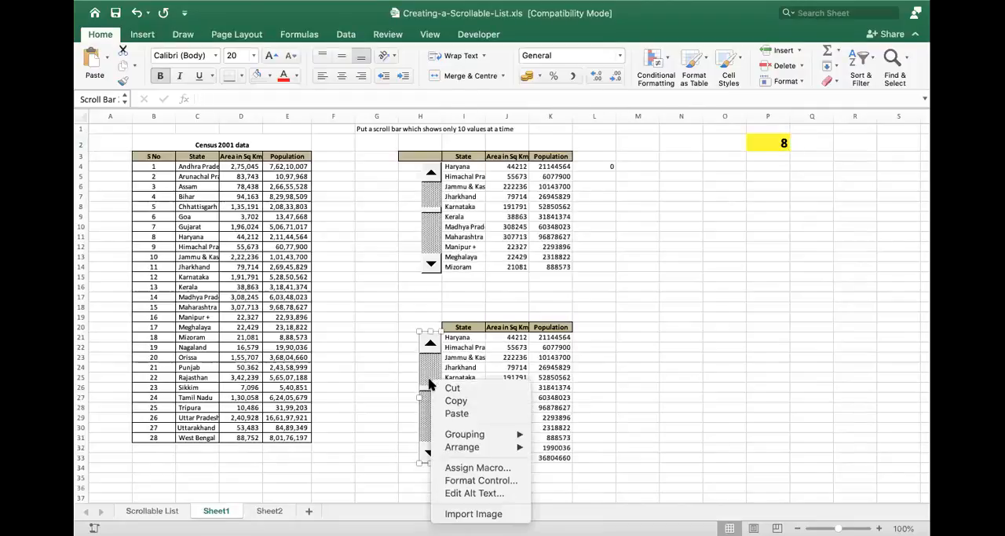
left_click(498, 481)
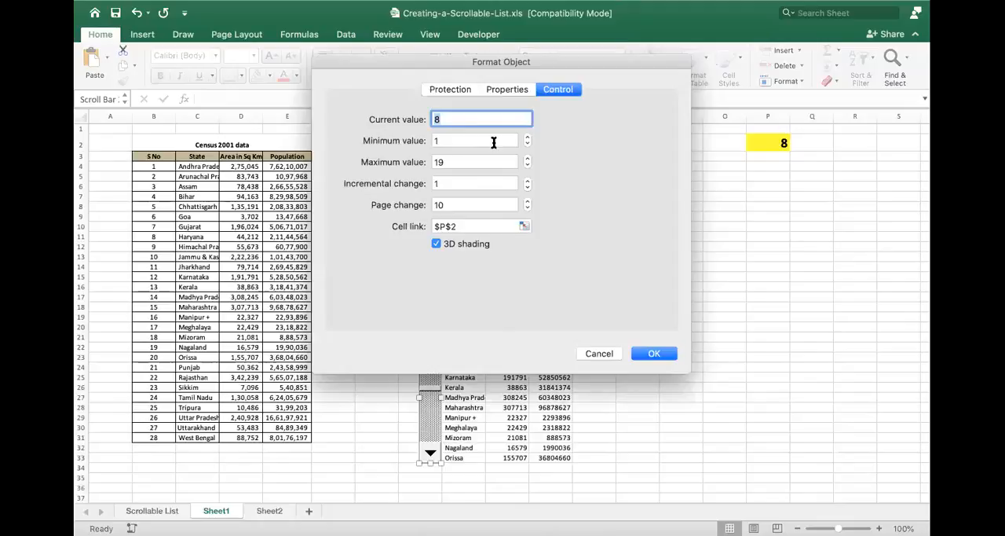
left_click(655, 361)
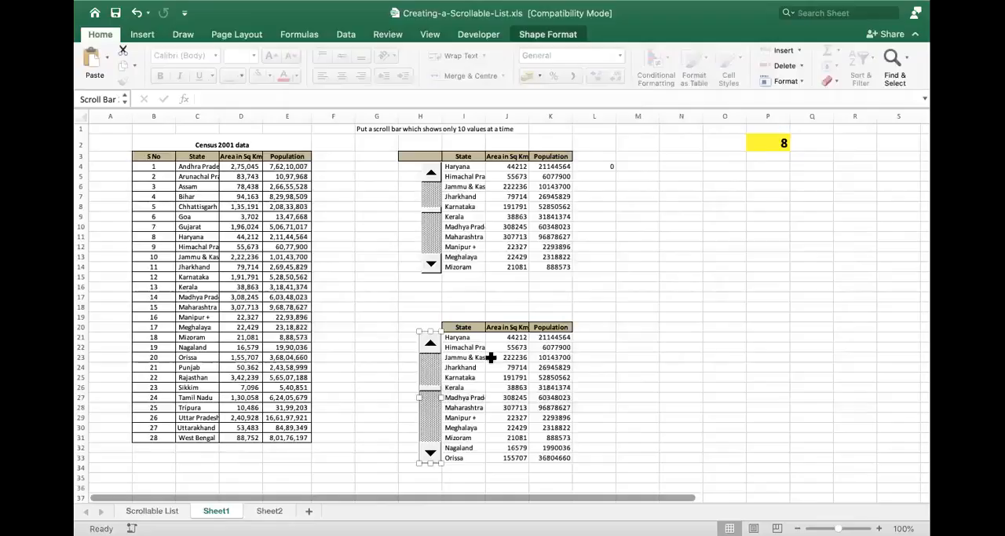
- Review the OFFSET formula in I21 and its references to C3 and P2
left_click(467, 337)
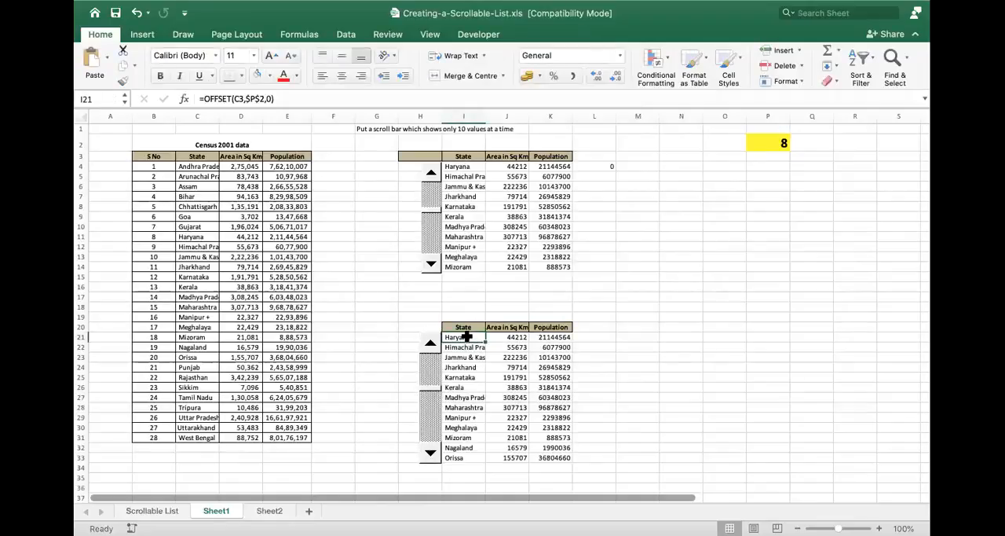
double_click(468, 338)
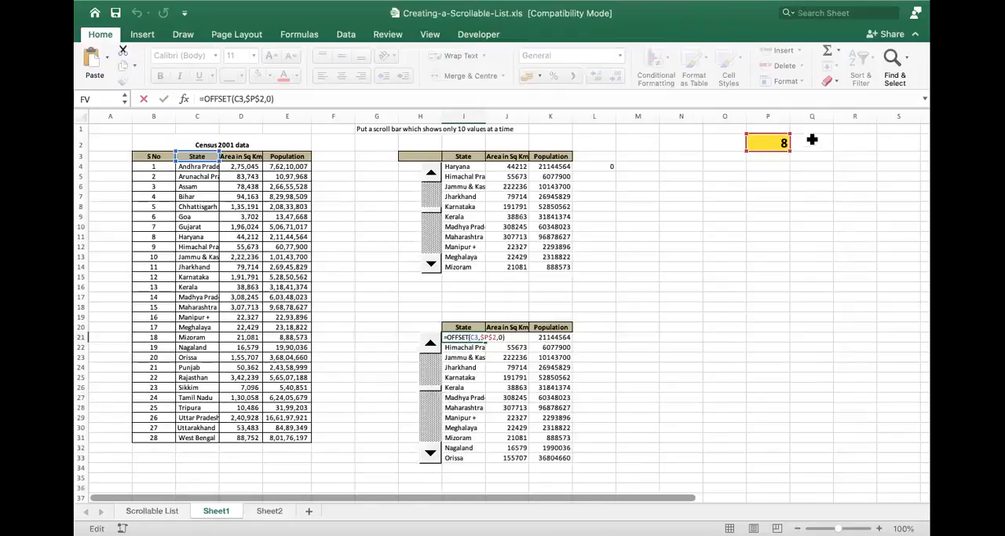
key("Return")
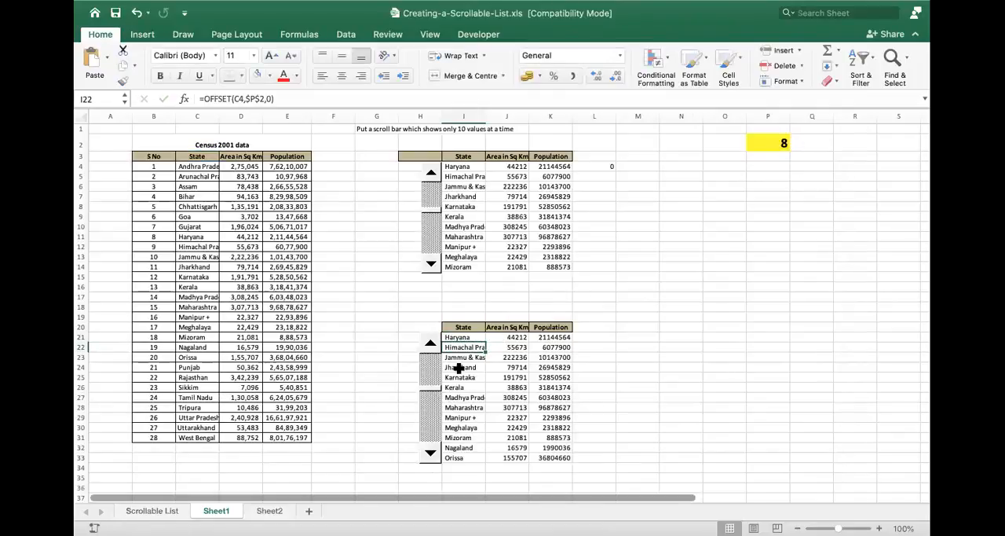
- Scroll the second list down and back up with the lower scroll bar until Bihar is its first entry
left_click(430, 453)
left_click(429, 454)
left_click(428, 456)
left_click(429, 455)
left_click(429, 456)
left_click(429, 456)
left_click(429, 456)
left_click(429, 455)
left_click(429, 456)
left_click(429, 456)
left_click(428, 455)
left_click(430, 343)
left_click(430, 343)
left_click(431, 343)
left_click(430, 343)
left_click(431, 343)
left_click(430, 343)
left_click(430, 344)
left_click(431, 343)
left_click(430, 343)
left_click(430, 343)
left_click(430, 343)
left_click(430, 344)
left_click(430, 343)
left_click(430, 343)
left_click(431, 343)
scroll(565, 294, "down", 3)
scroll(566, 294, "right", 2)
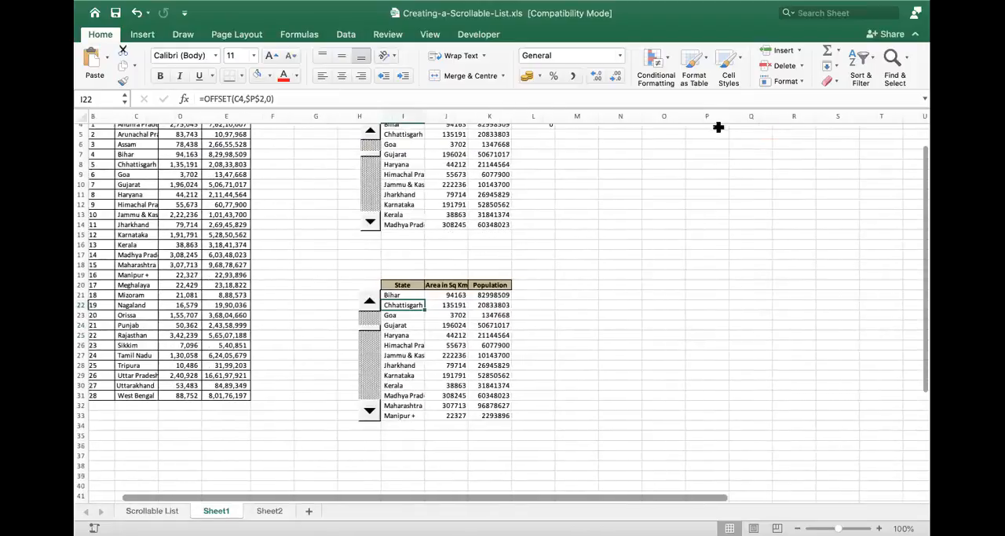
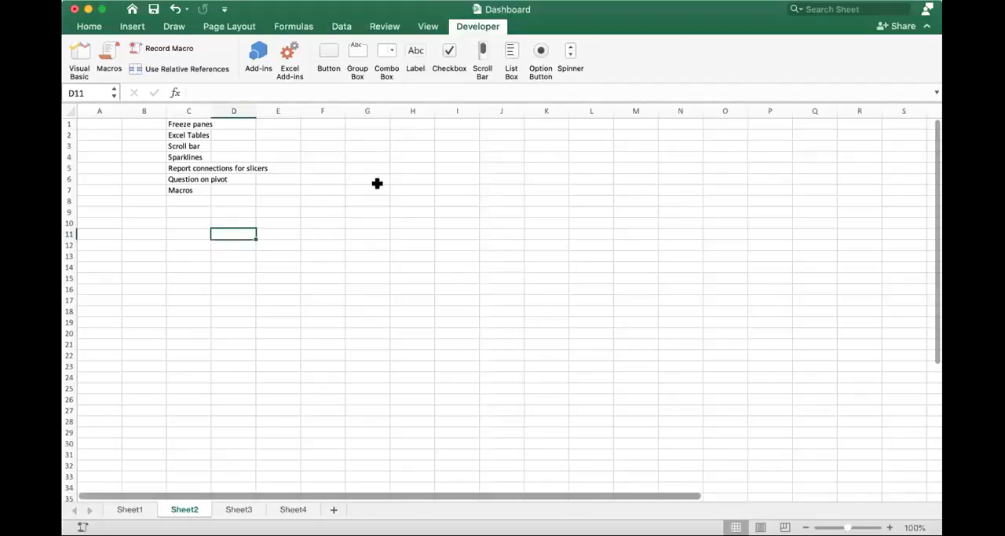
- Open the Visual Basic editor from Sheet2 and close it again
left_click(393, 168)
double_click(88, 28)
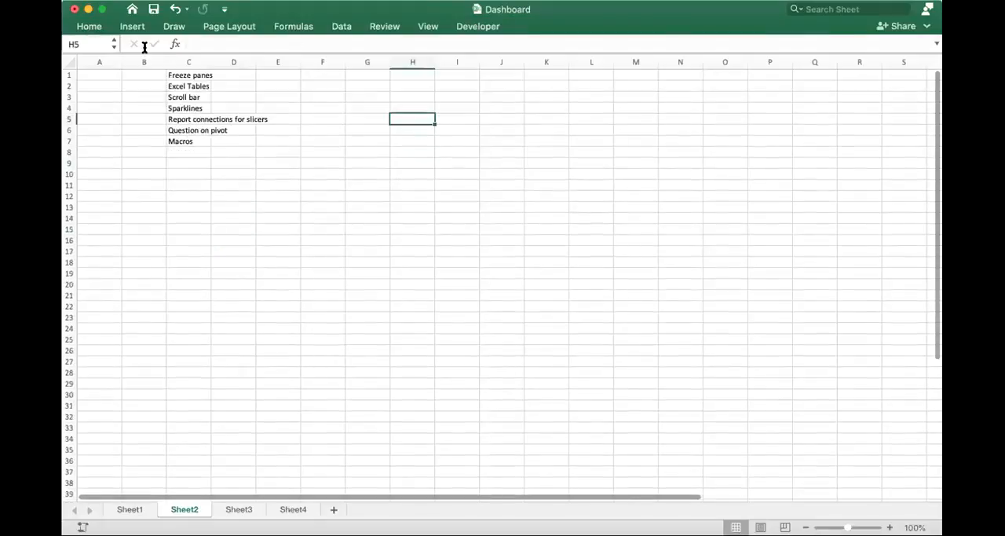
left_click(97, 27)
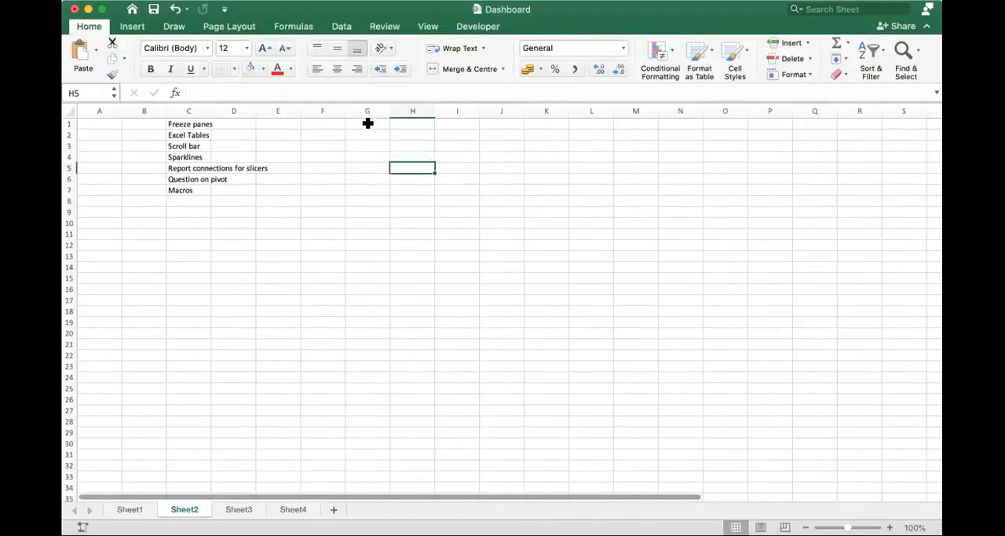
left_click(468, 28)
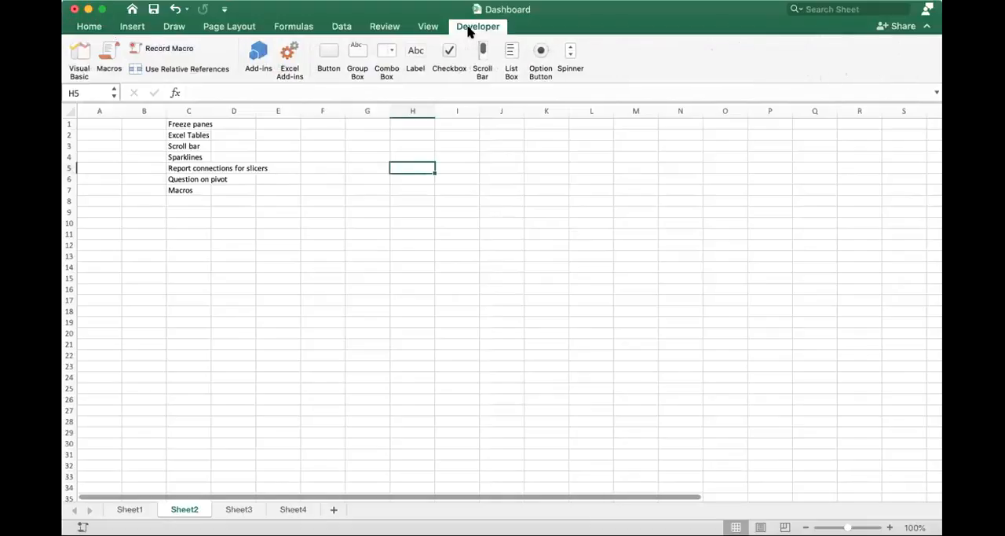
left_click(79, 56)
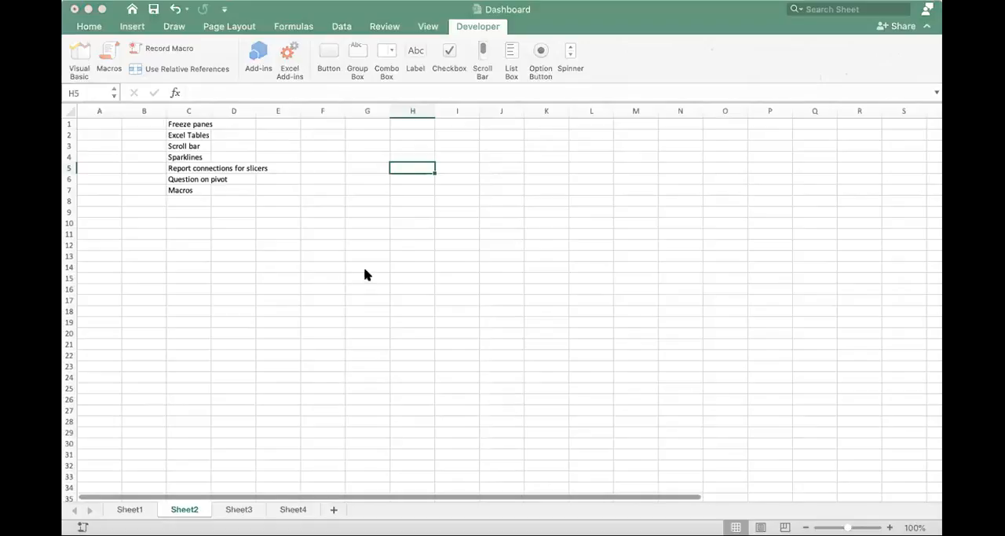
left_click(72, 12)
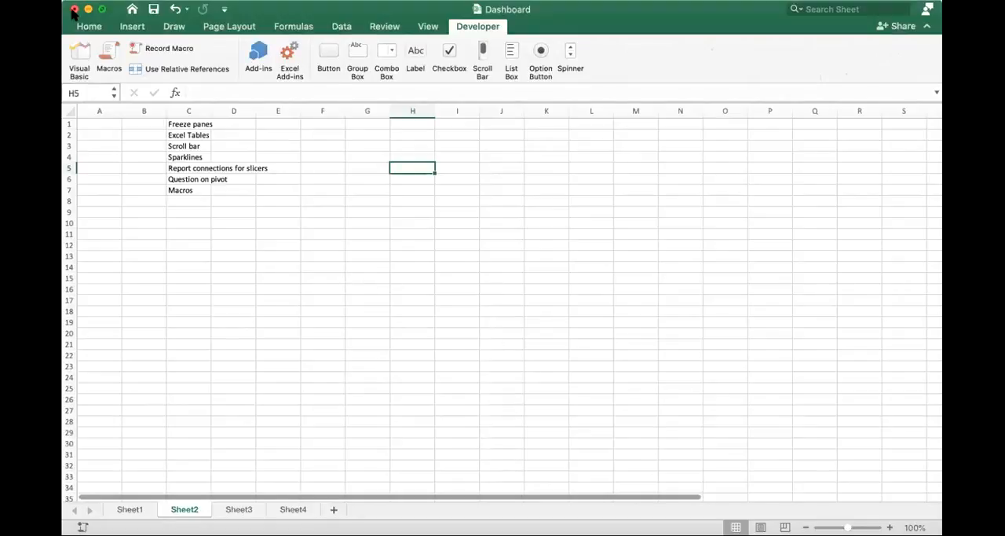
- Review the macro list and its open-workbook scope options, and toggle relative references on and off
left_click(106, 58)
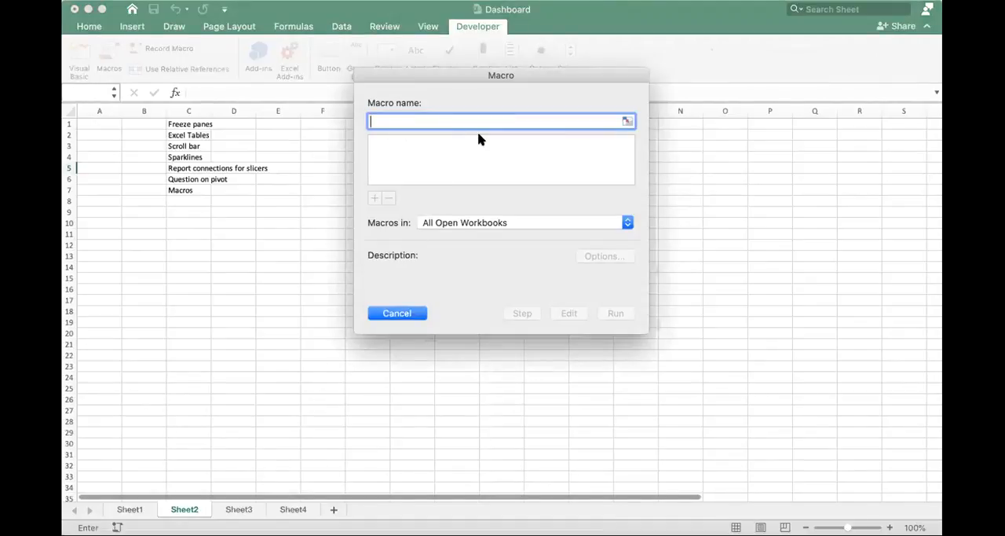
left_click(507, 224)
left_click(593, 203)
left_click(397, 313)
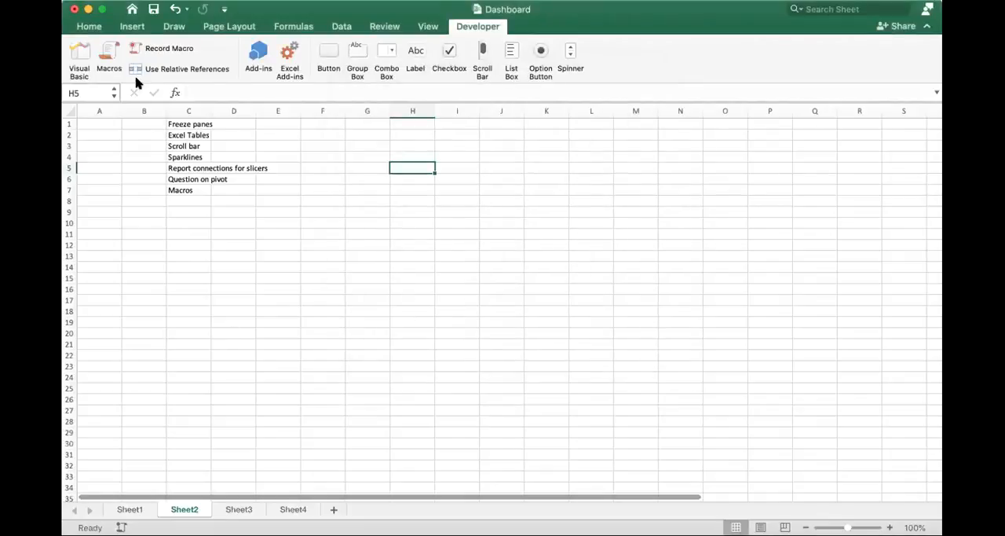
left_click(208, 71)
left_click(212, 70)
left_click(414, 135)
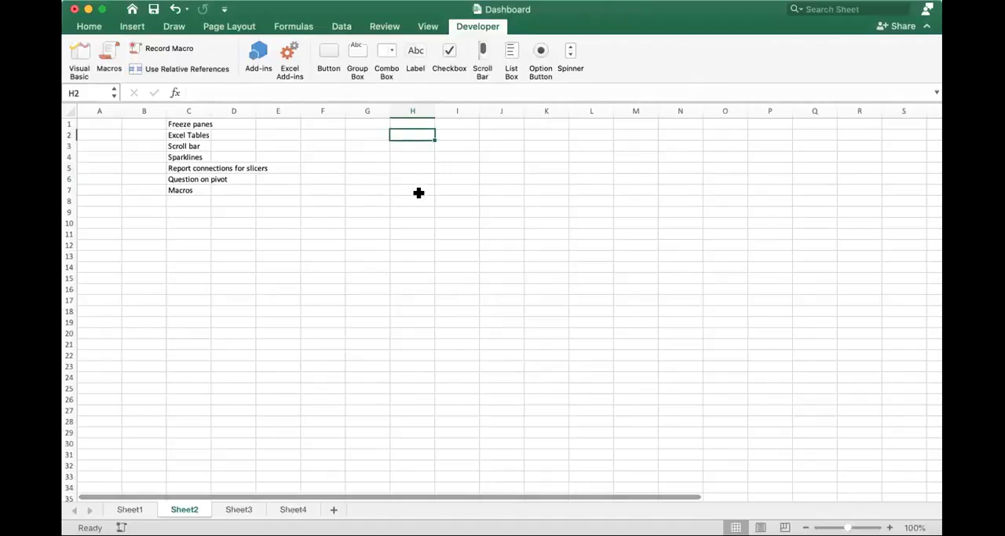
left_click(160, 50)
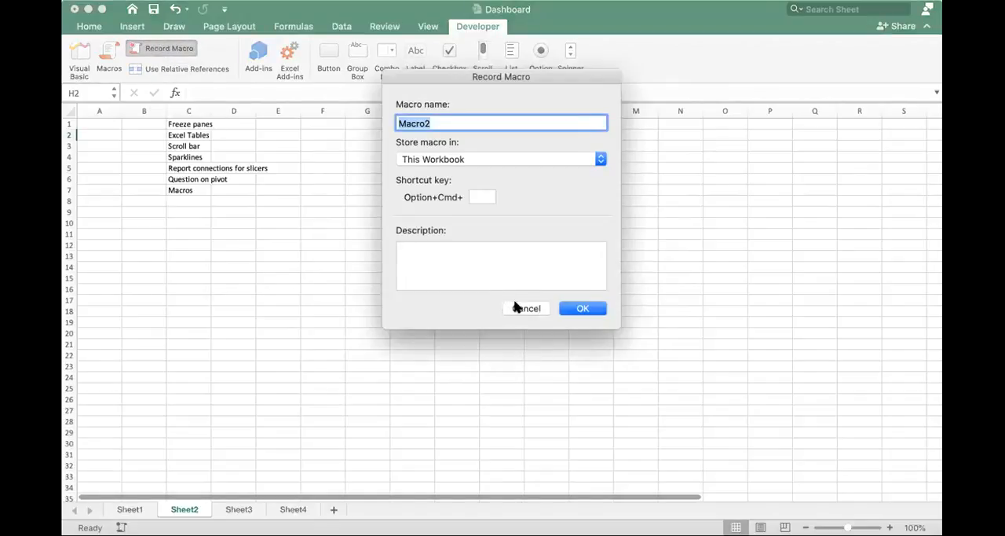
type("MyFirstMacro")
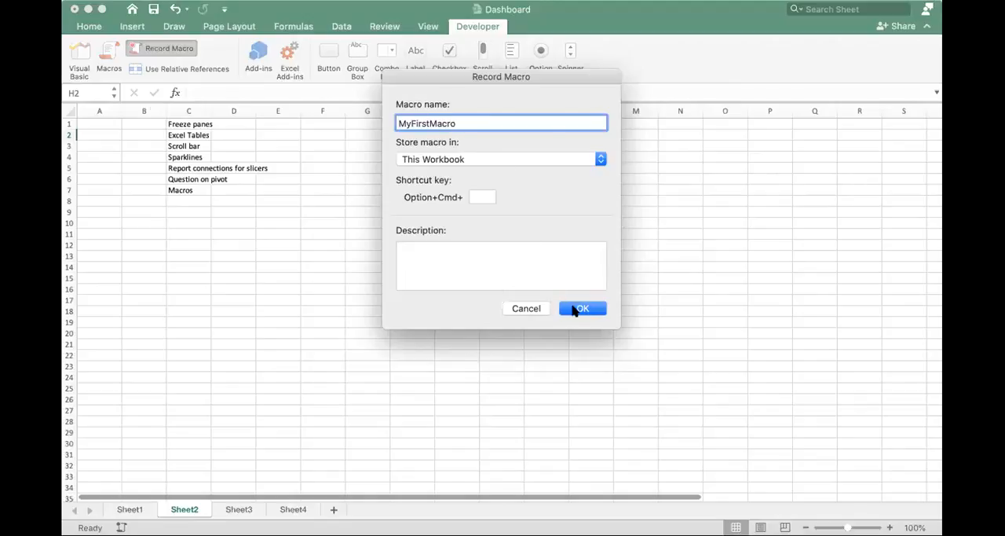
left_click(526, 308)
- Insert a new worksheet after Sheet2 and rename Sheet4 as Macros
left_click(99, 121)
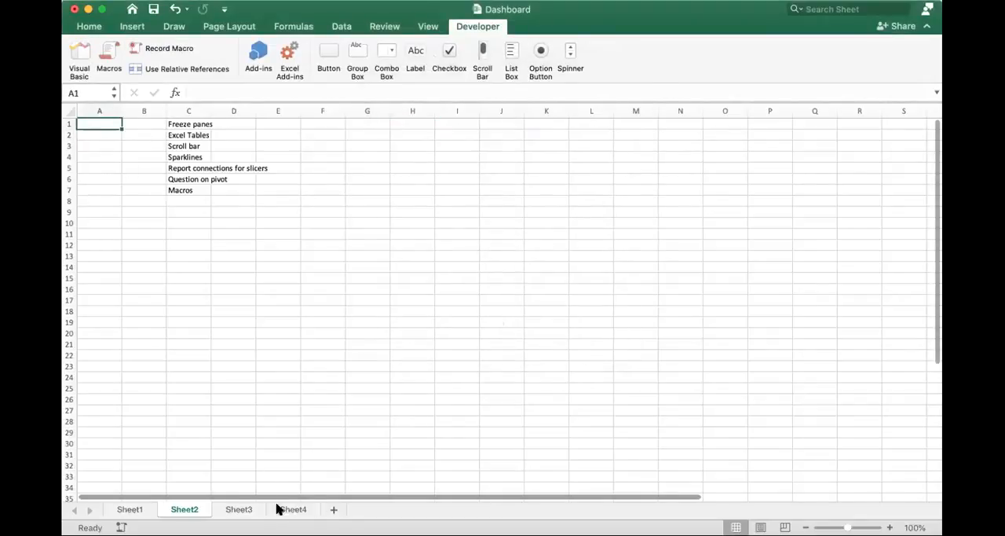
left_click(336, 510)
left_click(335, 510)
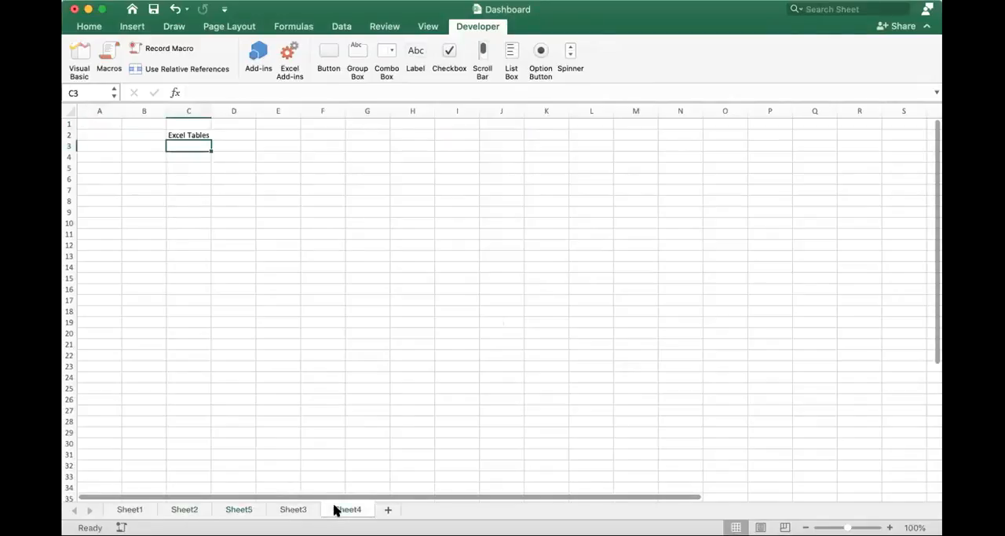
type("Macros")
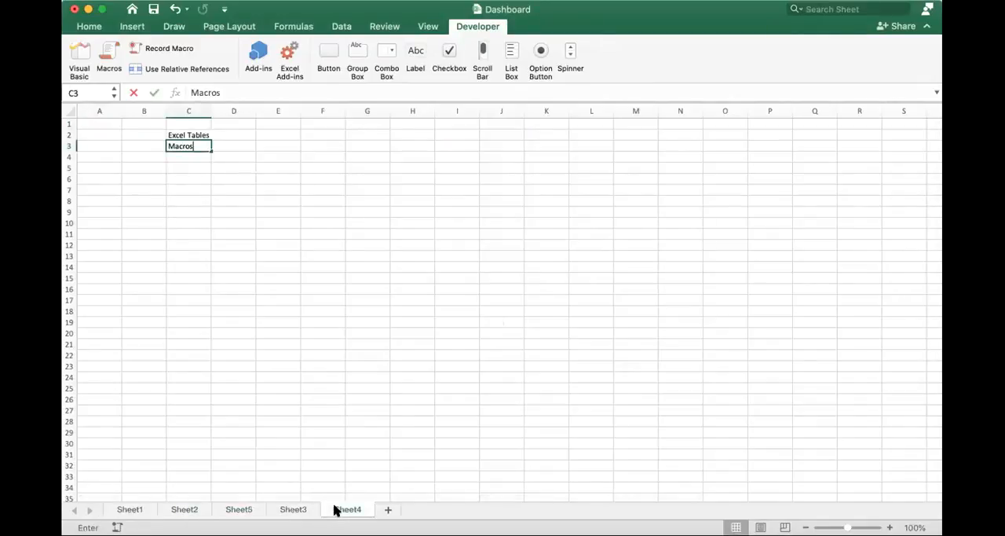
key("Escape")
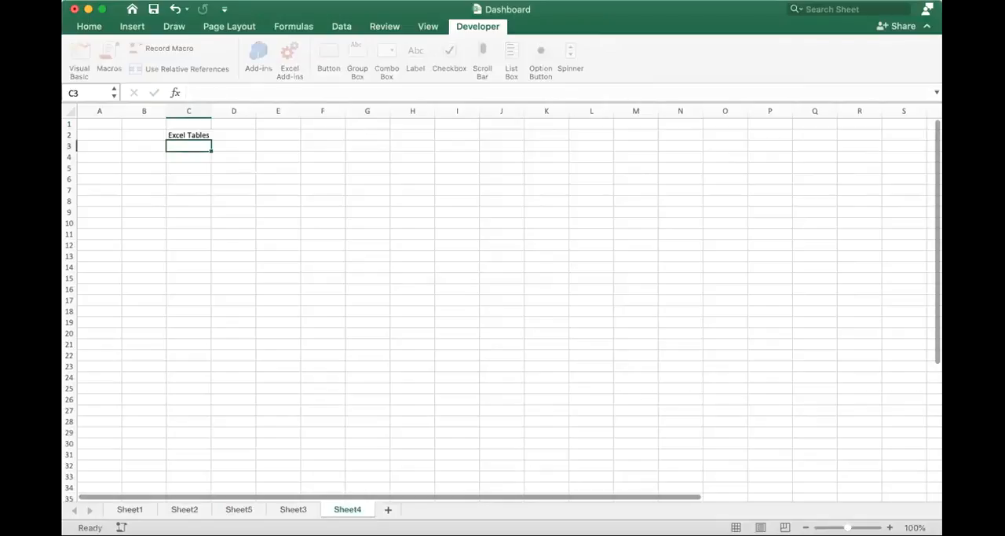
double_click(355, 509)
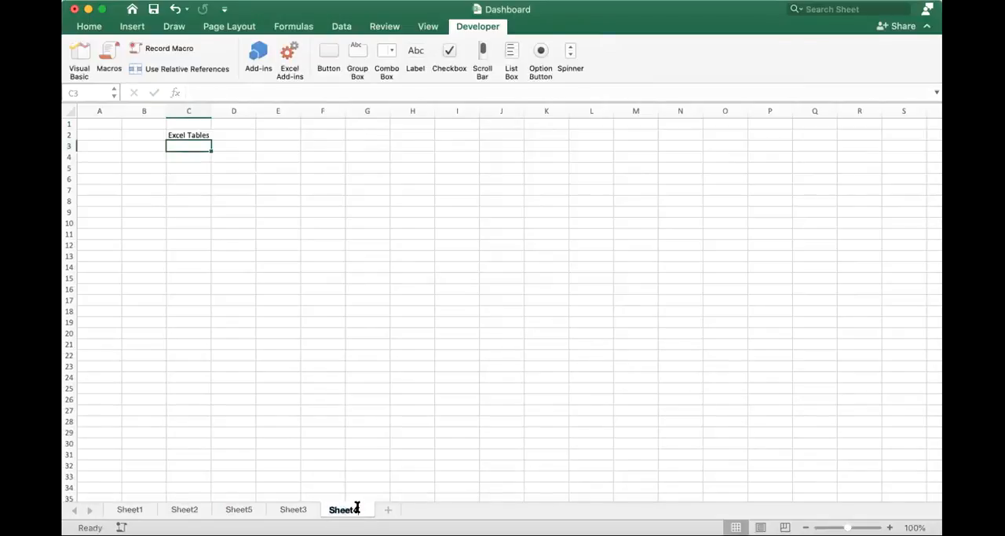
type("Macros")
left_click(280, 258)
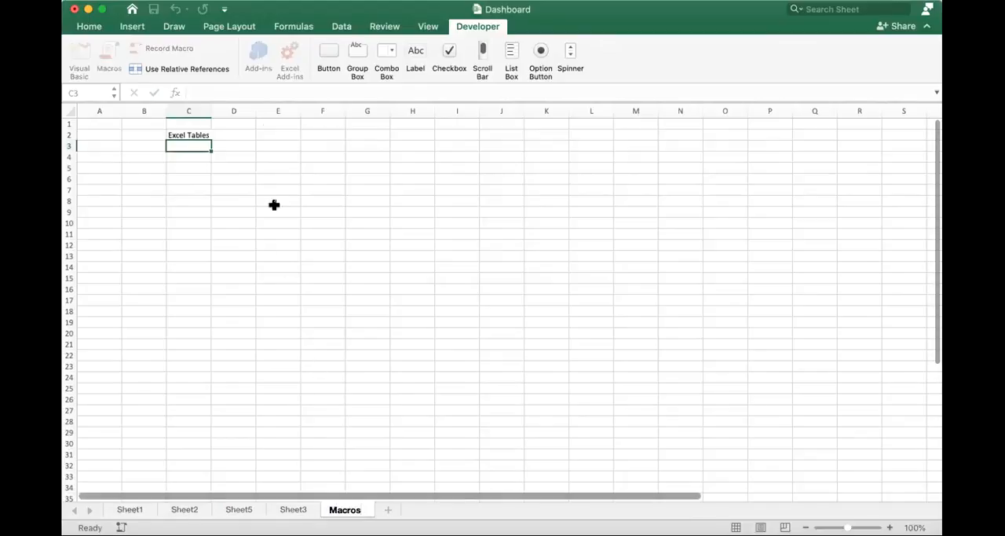
- Clear the Excel Tables text from C2 on the Macros sheet and select cell A2
left_click(196, 134)
key("Delete")
key("Left")
key("Left")
- Set up a new macro recording named MyfirstMacro, stored in this workbook
left_click(164, 48)
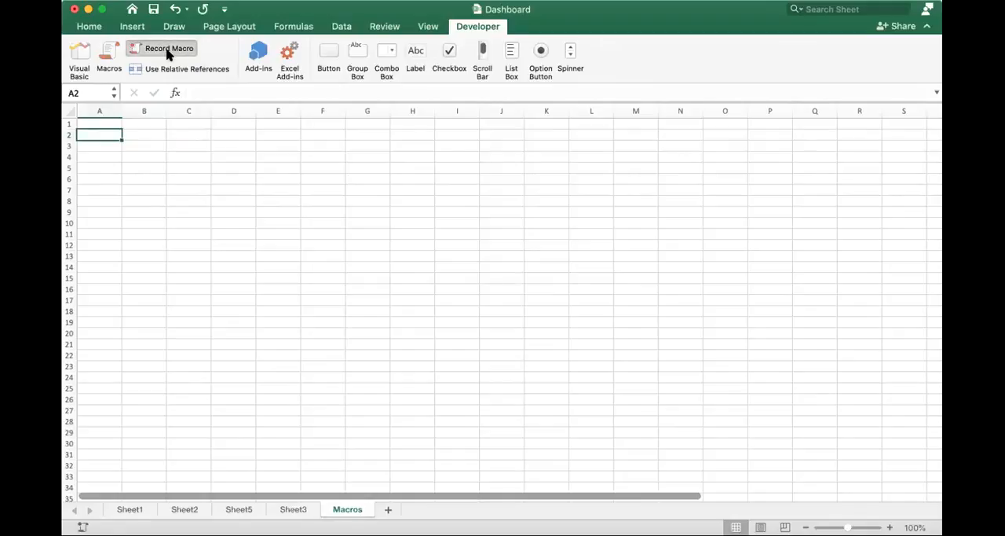
type("Myfor")
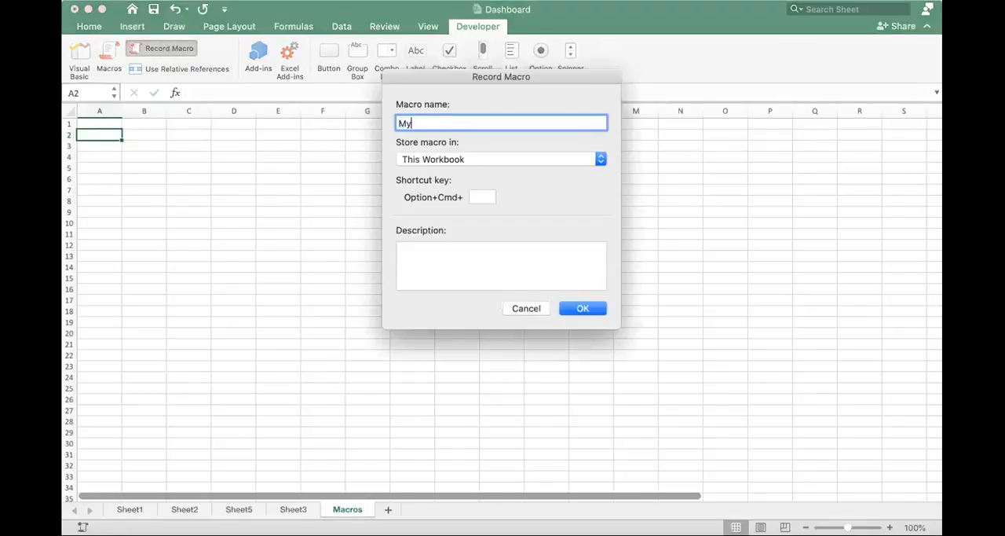
key("BackSpace")
key("BackSpace")
type("irstMacro")
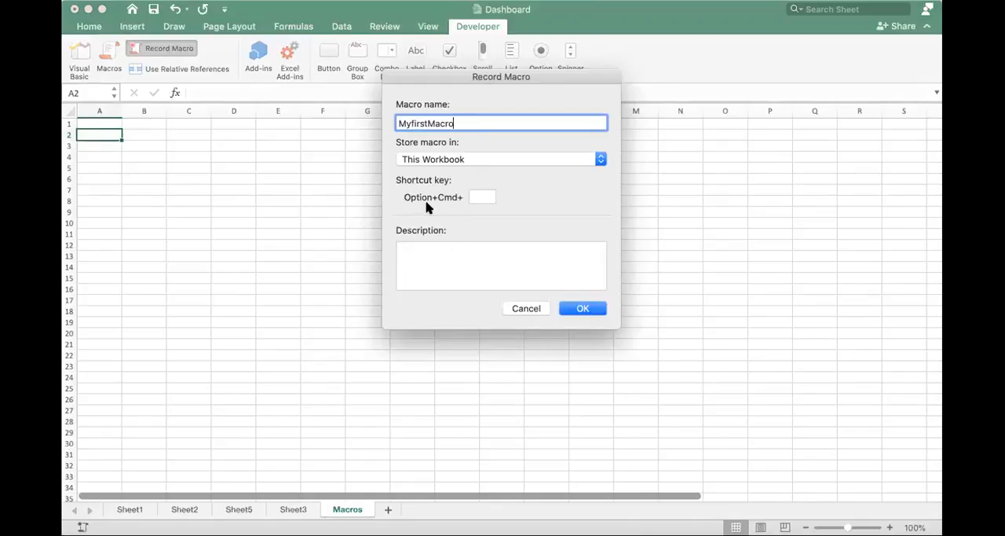
- Try Option+Cmd+a as the macro's shortcut, set it to Option+Cmd+t instead, and start recording
left_click(476, 192)
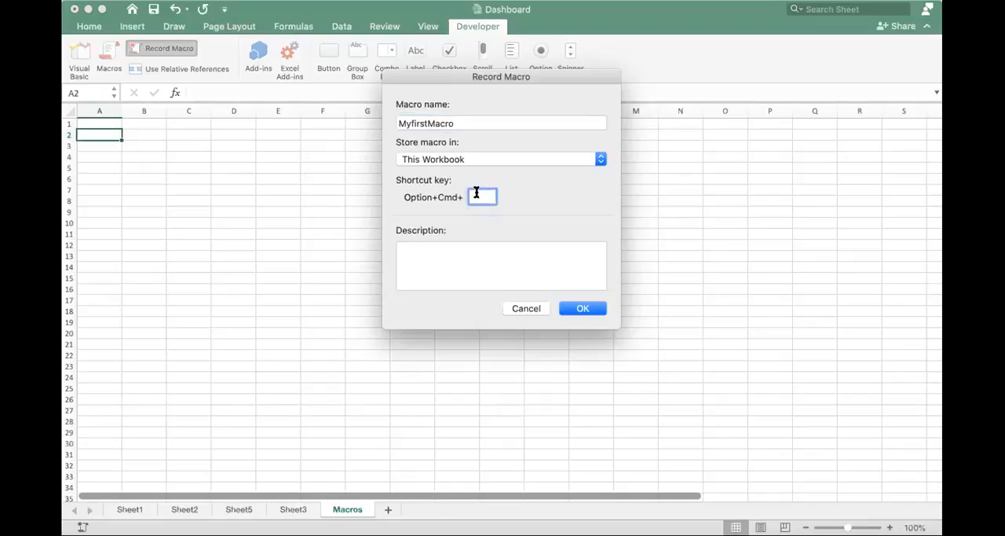
type("a")
left_click(583, 309)
left_click(587, 309)
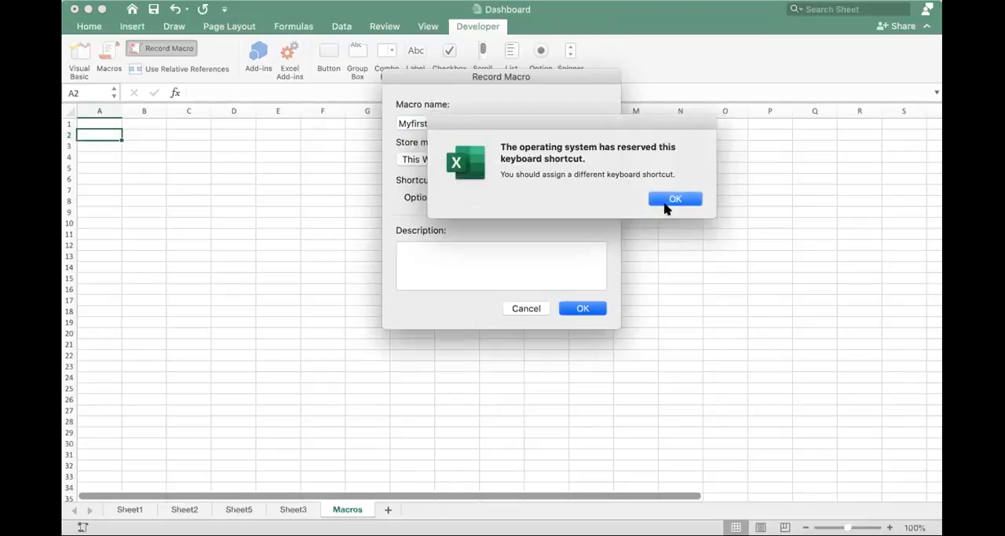
left_click(674, 200)
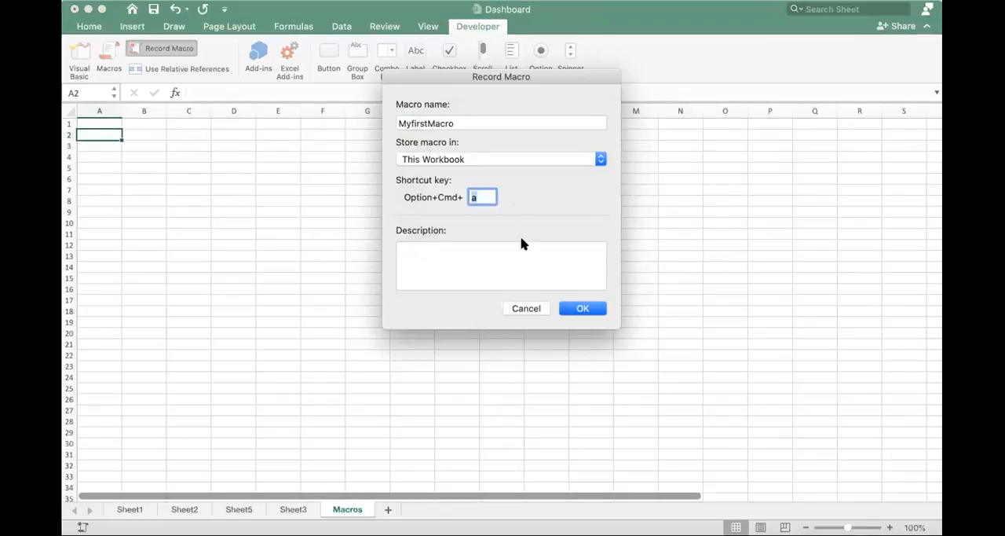
type("t")
left_click(582, 310)
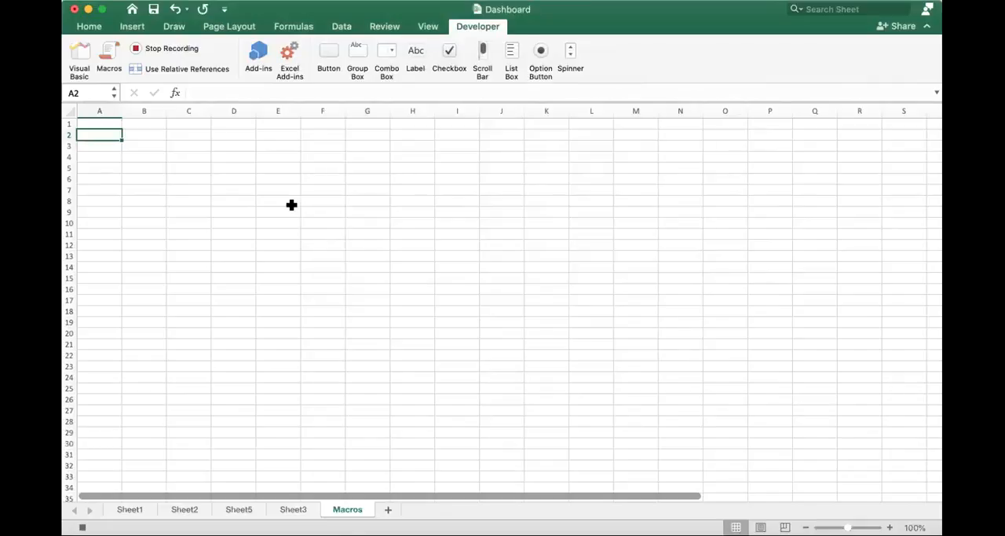
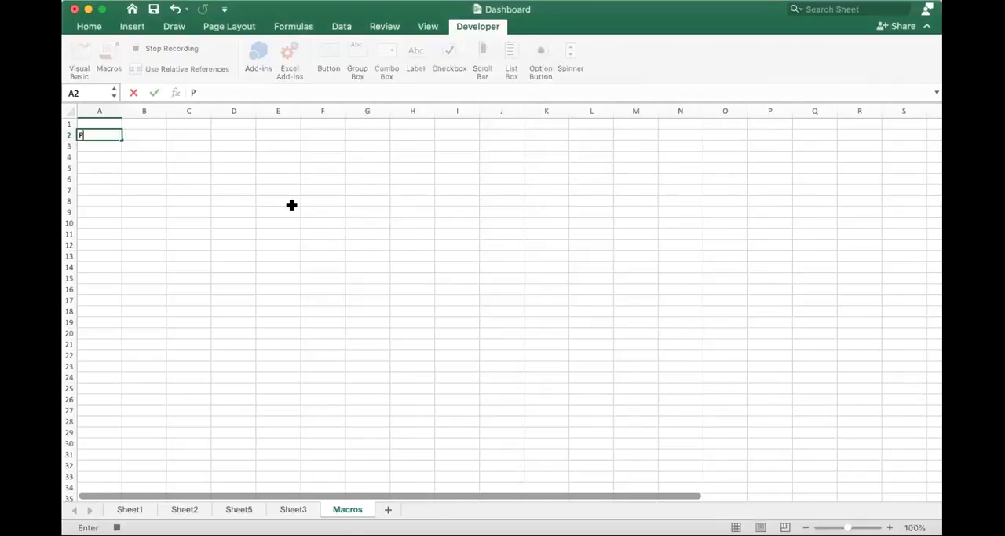
- Record entering the person's first name in A2 and surname in B2, and stop the macro recording
key("Tab")
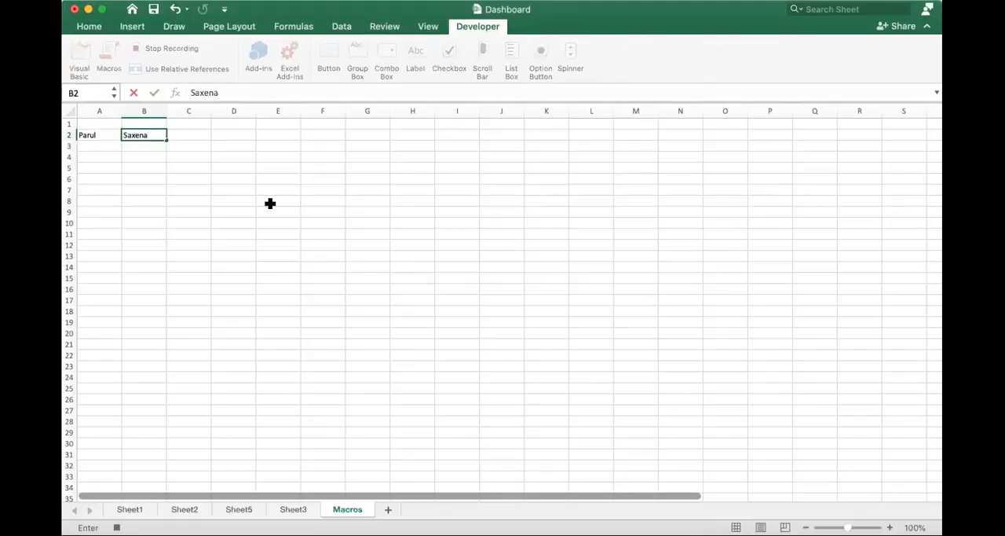
left_click(259, 203)
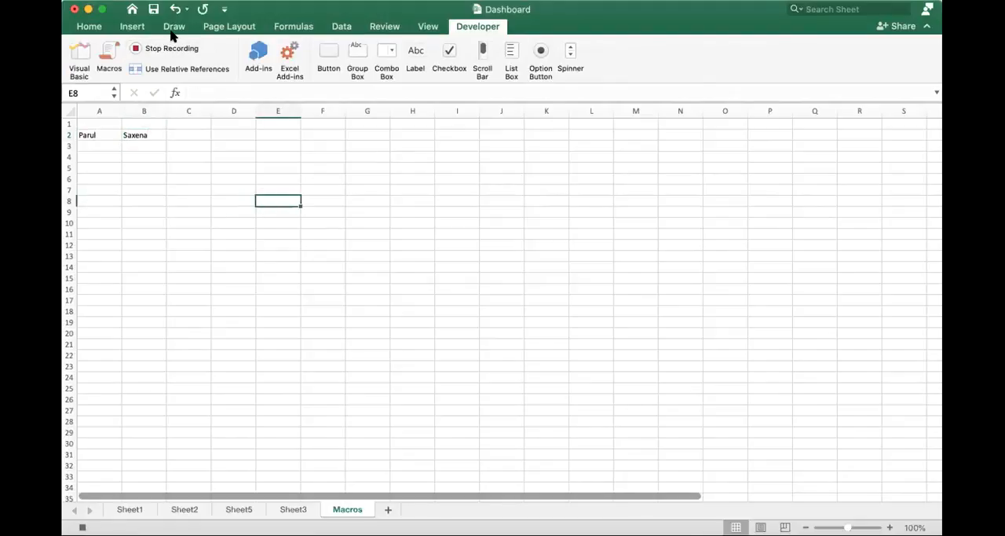
left_click(175, 50)
- Clear A2:B2 and run MyfirstMacro to test it
left_click_drag(93, 136, 144, 137)
key("Delete")
left_click(109, 58)
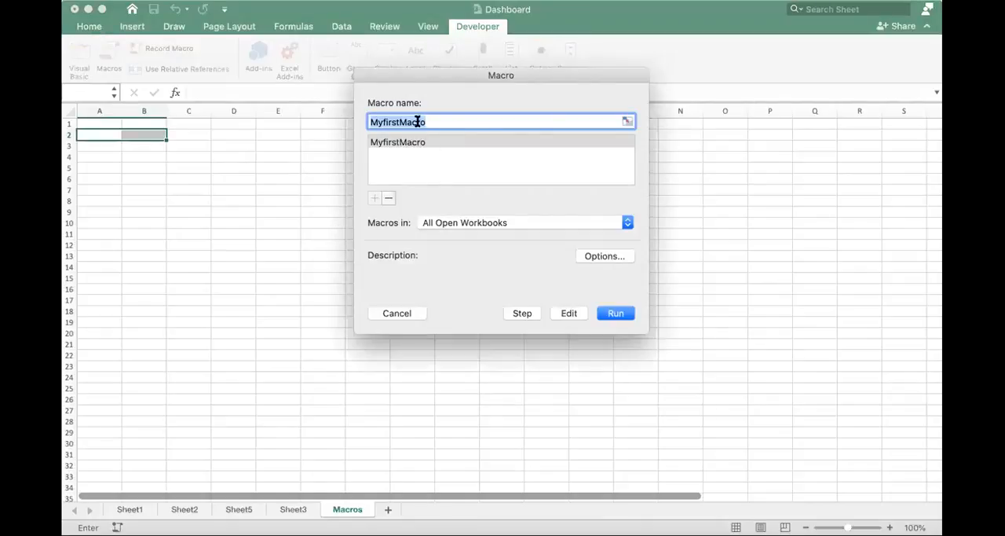
left_click(419, 143)
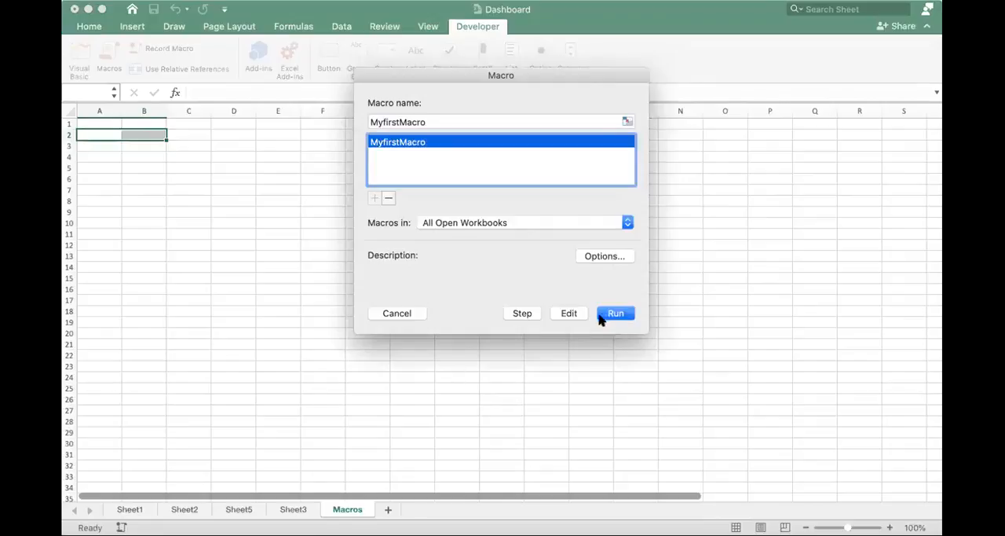
left_click(605, 314)
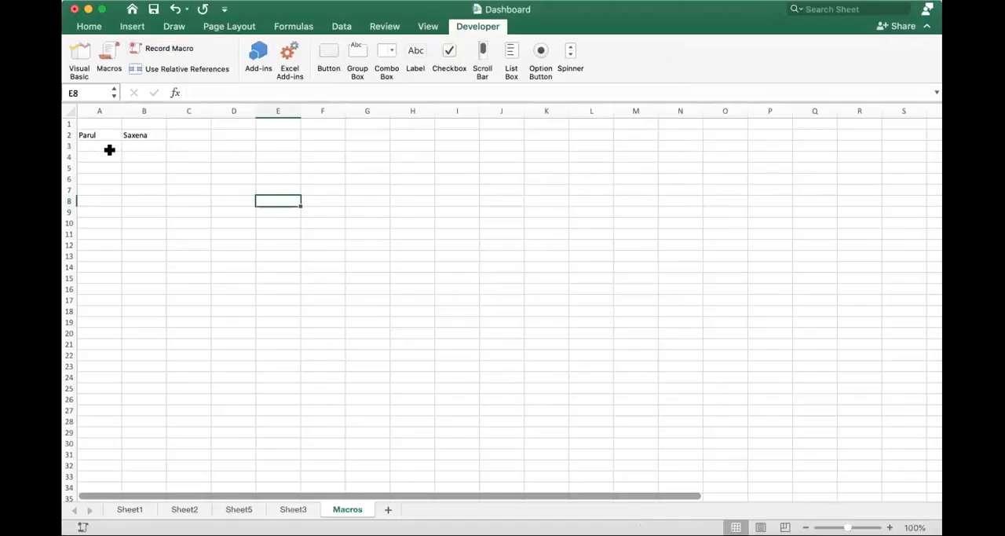
- Clear the name from A2:B2 and turn on relative references for macro recording
left_click_drag(108, 135, 145, 136)
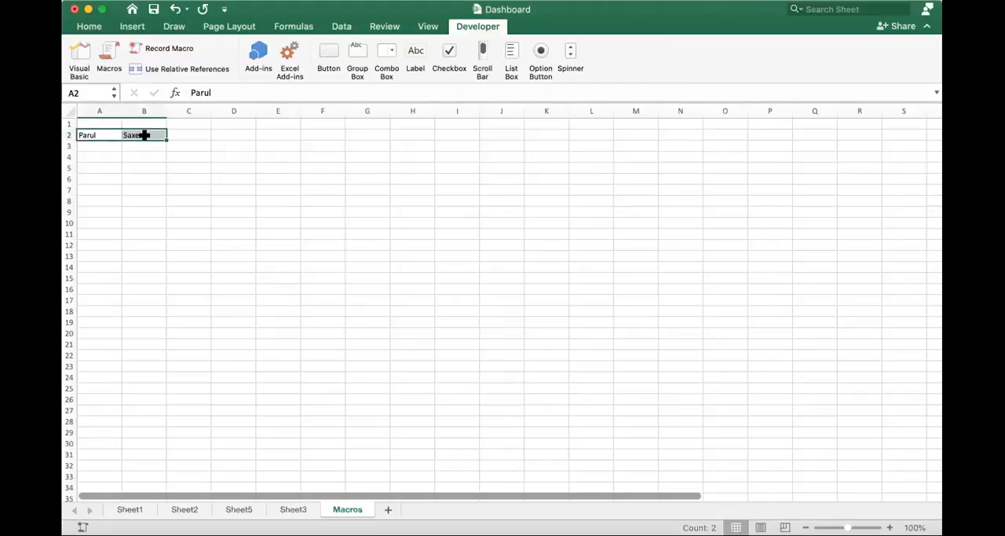
key("Delete")
left_click(165, 69)
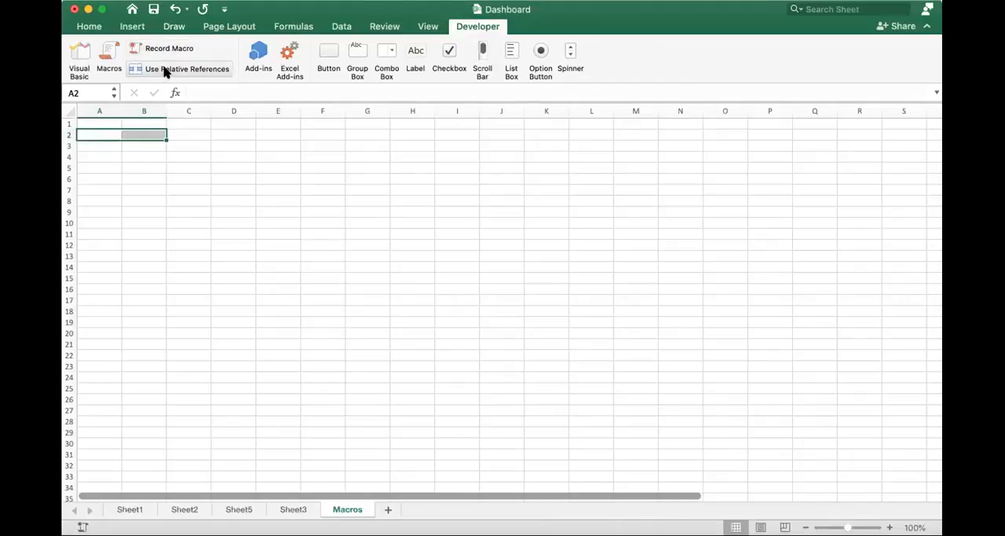
left_click(165, 69)
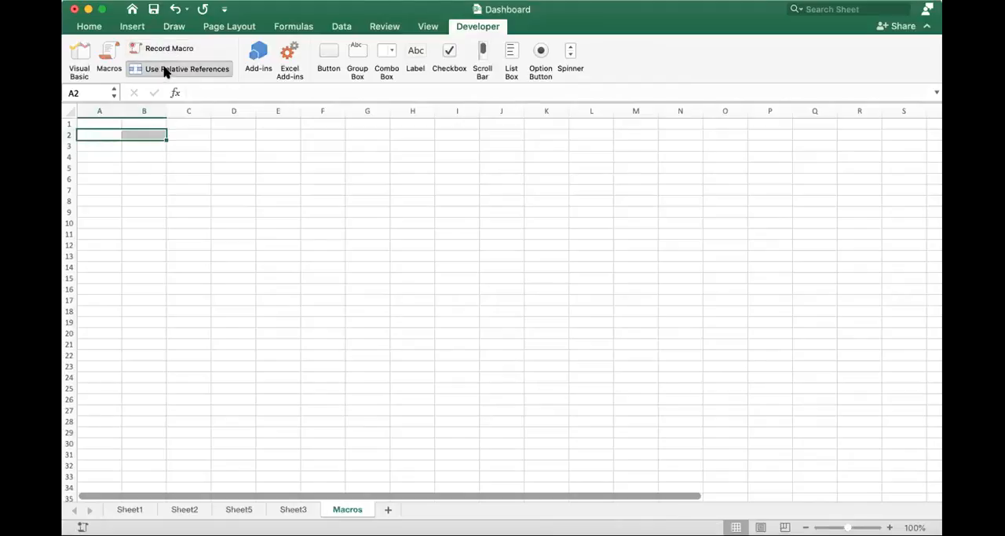
- Start recording a macro named MyFirstrelativereferencemacro, stored in this workbook, from cell D8
left_click(221, 202)
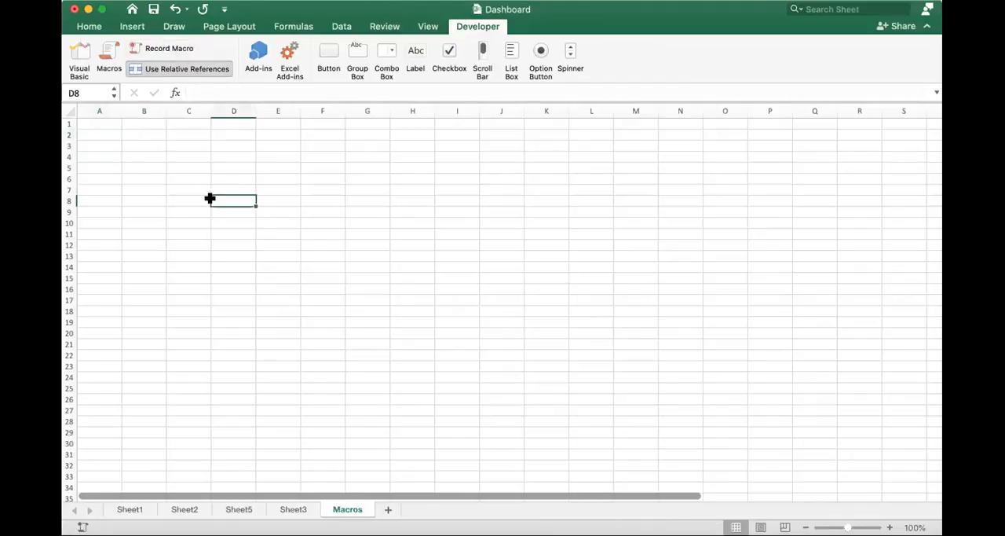
left_click(167, 49)
type("MyFirstre")
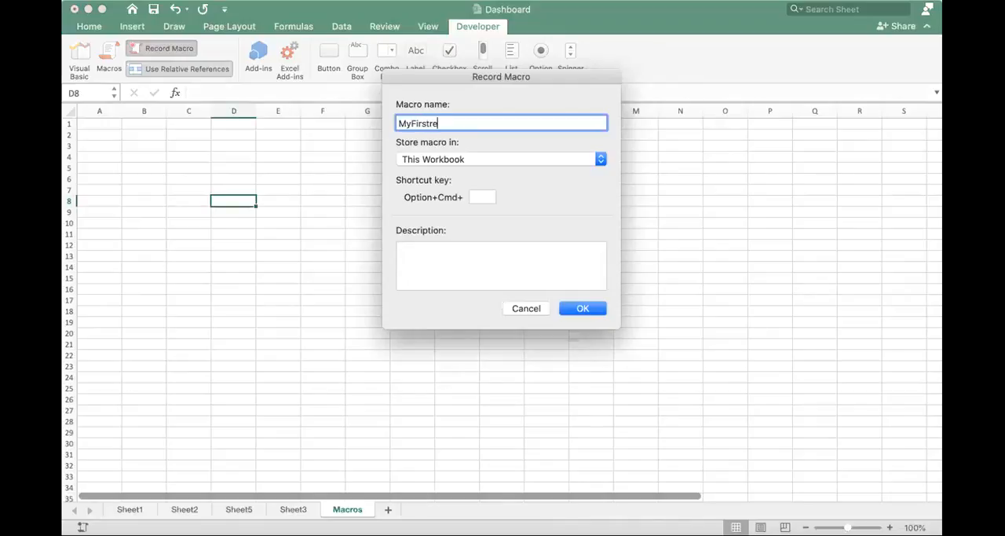
type("lativerefer")
type("encemacro")
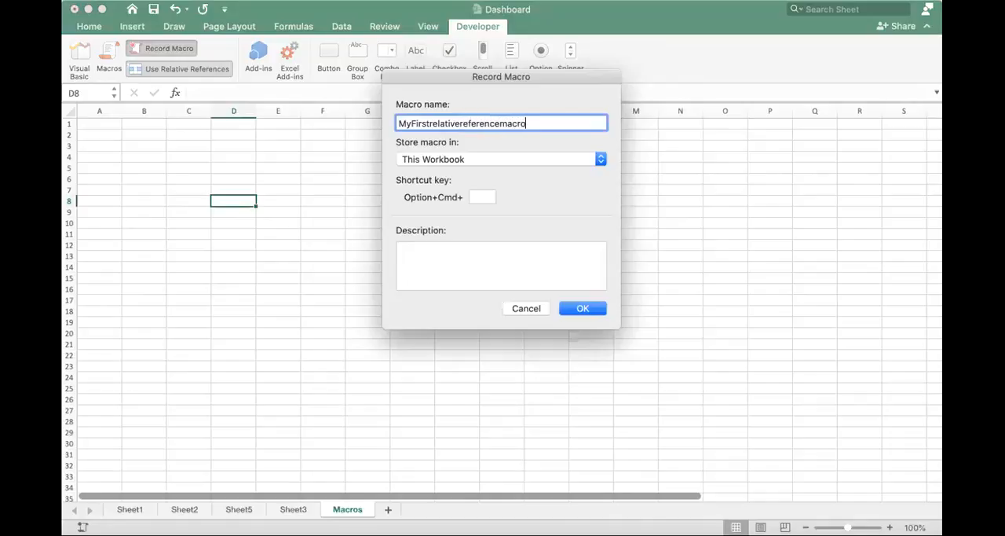
key("Return")
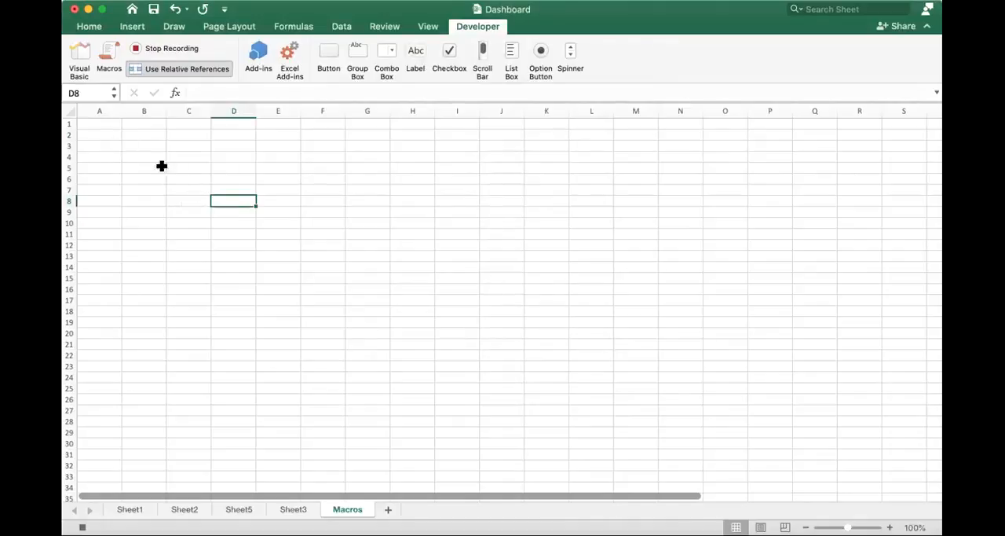
- Record entering the person's first name in A2 and surname in B2, ending on C5, and stop the recording
left_click(234, 201)
left_click(101, 133)
key("Right")
key("Right")
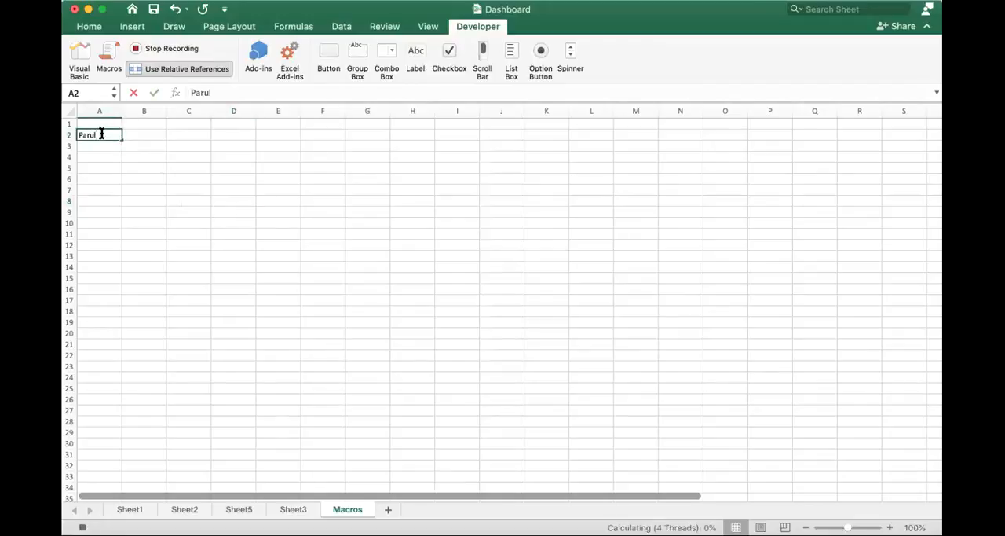
key("Left")
left_click(198, 164)
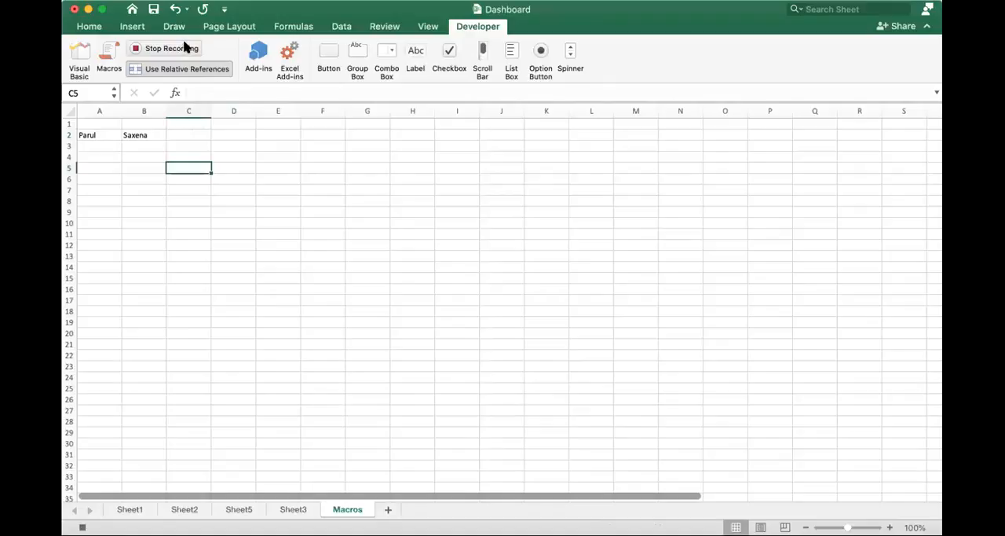
left_click(184, 47)
- Test MyFirstrelativereferencemacro from cell I12, clearing the name from A2:B2 before the run and from F6:G6 after it
left_click_drag(95, 135, 142, 137)
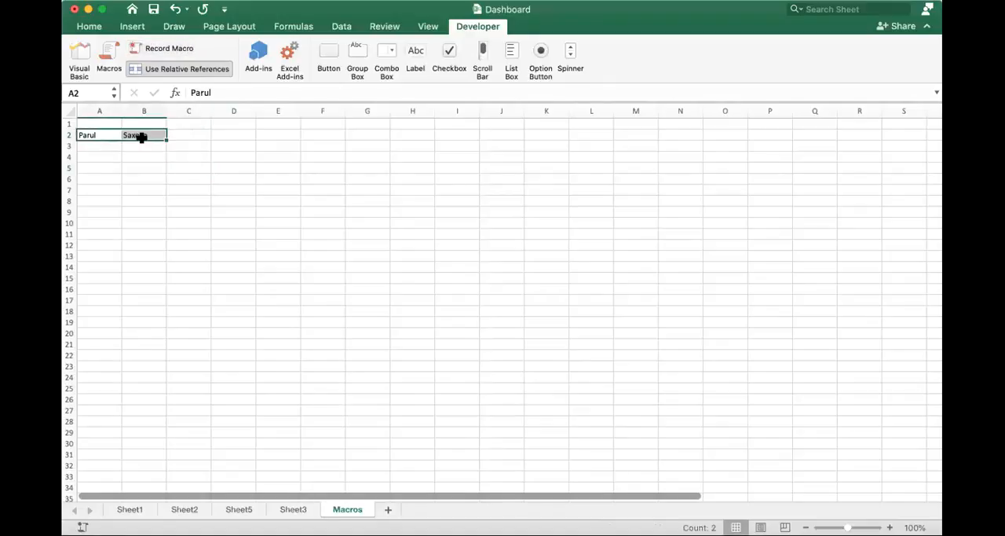
key("Delete")
left_click(448, 246)
left_click(109, 54)
left_click(447, 156)
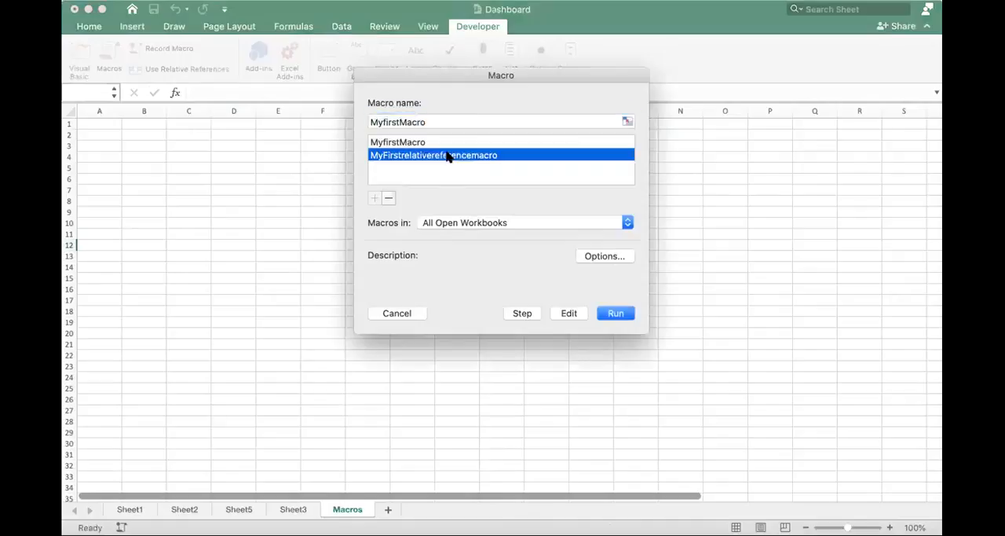
left_click(622, 312)
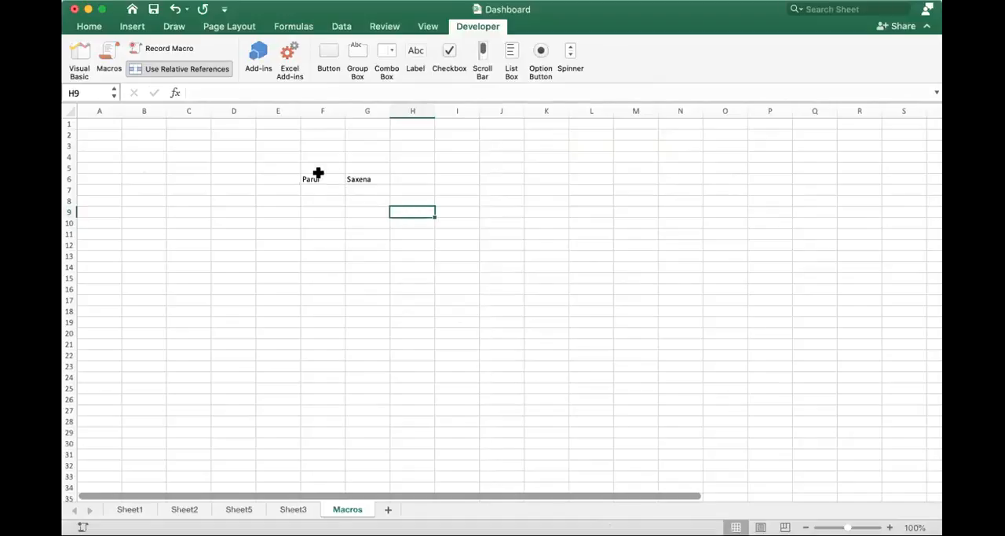
left_click_drag(321, 178, 382, 180)
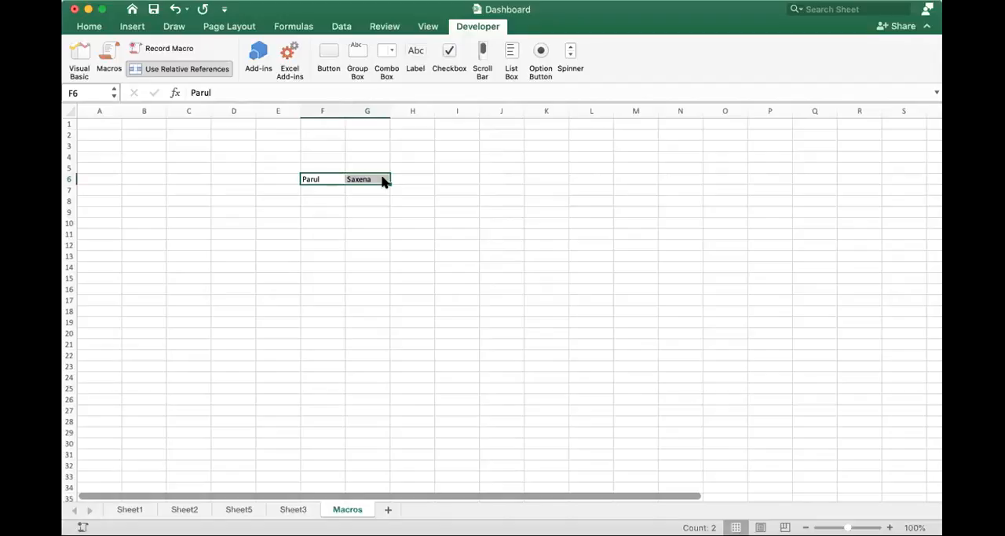
key("Delete")
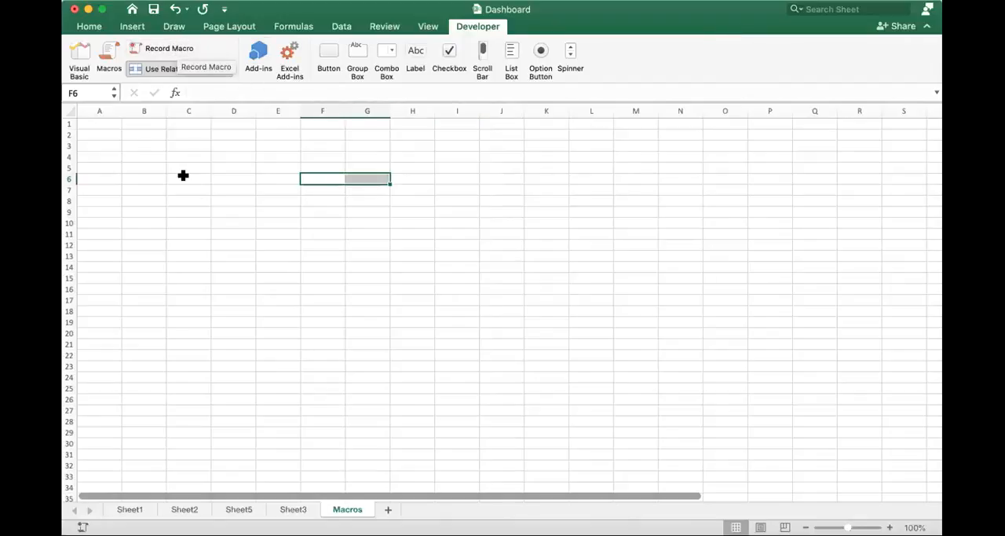
left_click(127, 153)
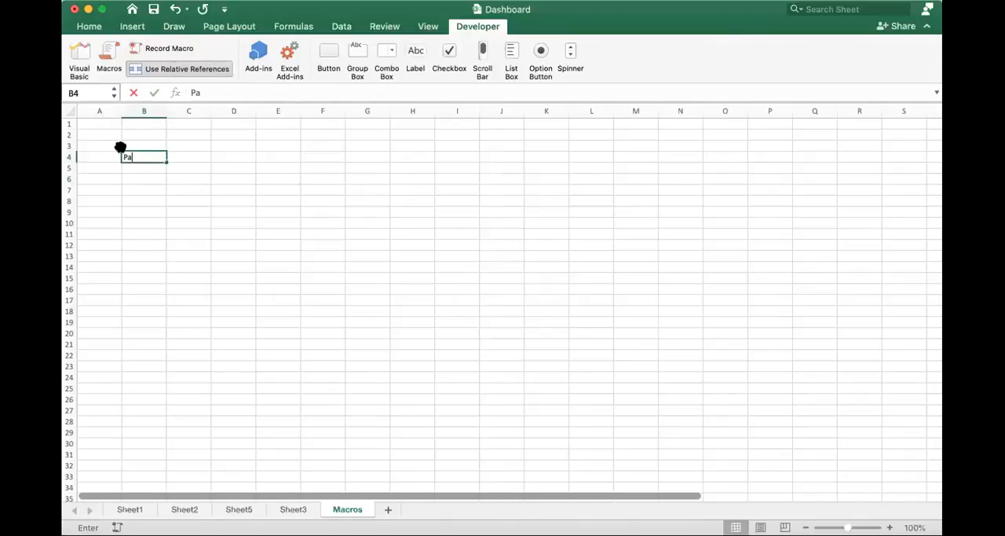
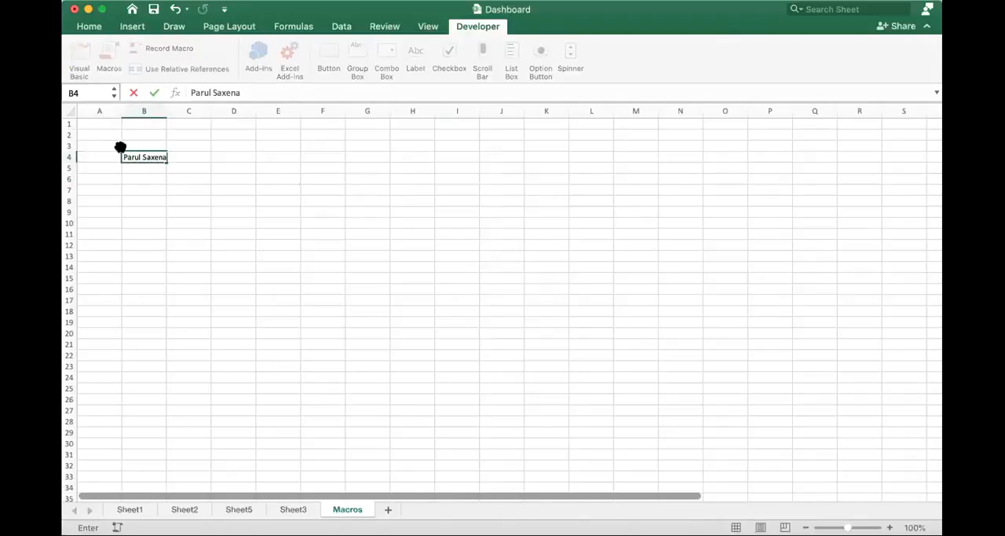
key("Tab")
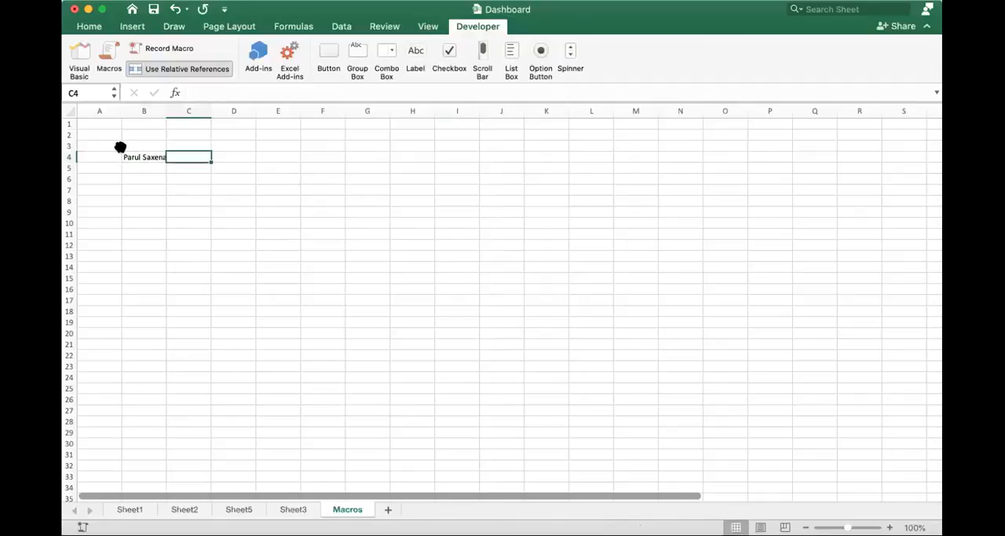
left_click(121, 151)
key("Delete")
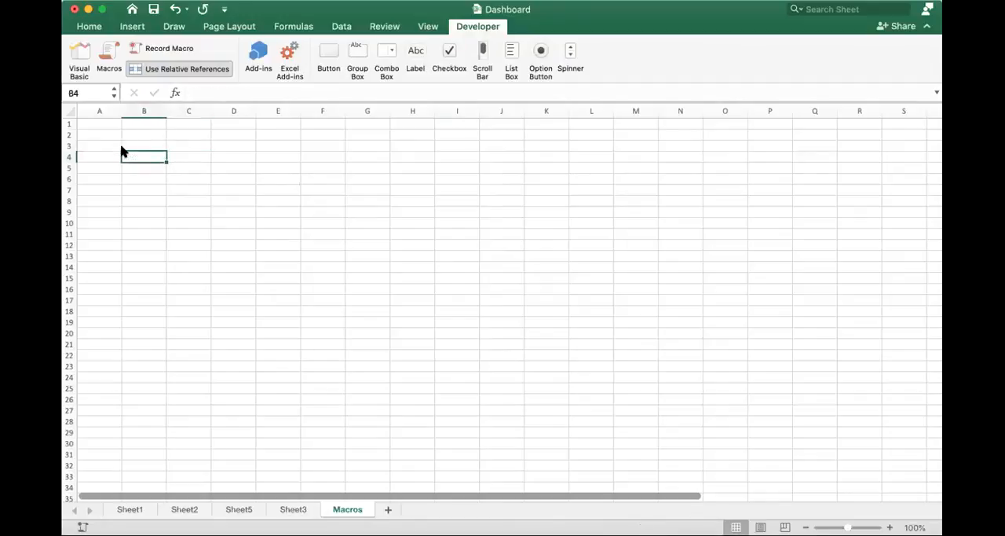
- Enter 10 in B4, 20 in C4 and the formula =B4+C4 in D4, and clear B4:D5
type("10")
key("Tab")
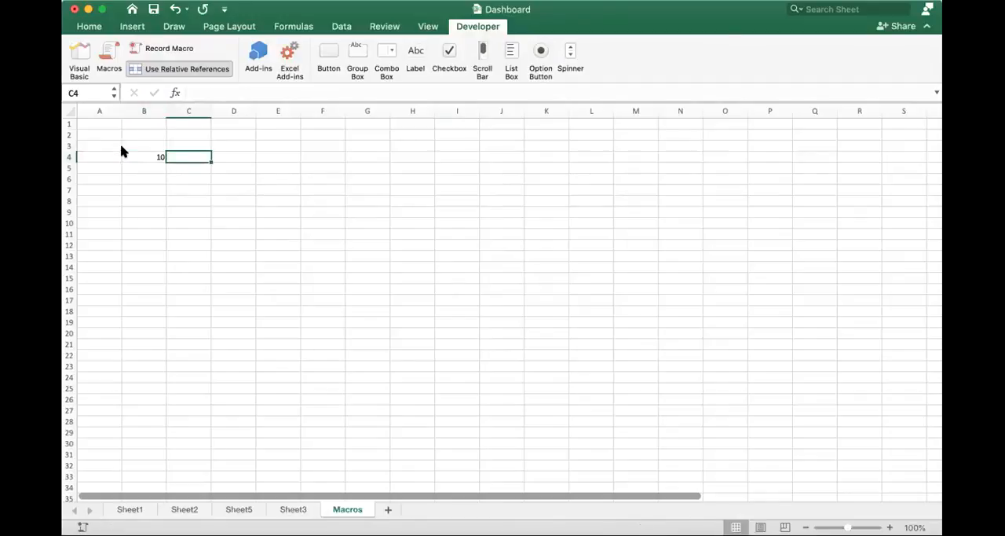
type("20")
key("Tab")
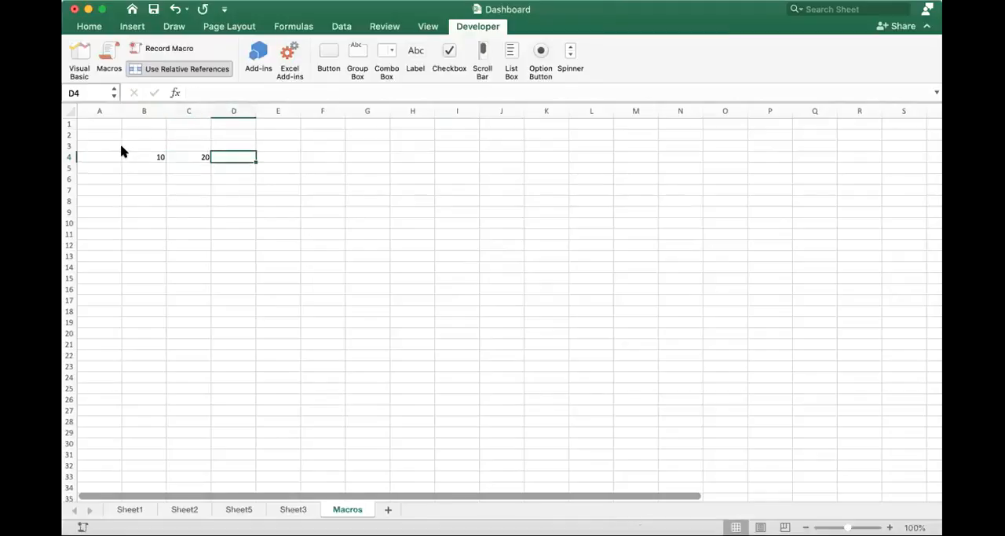
type("=")
left_click(122, 151)
type("+C4")
key("Return")
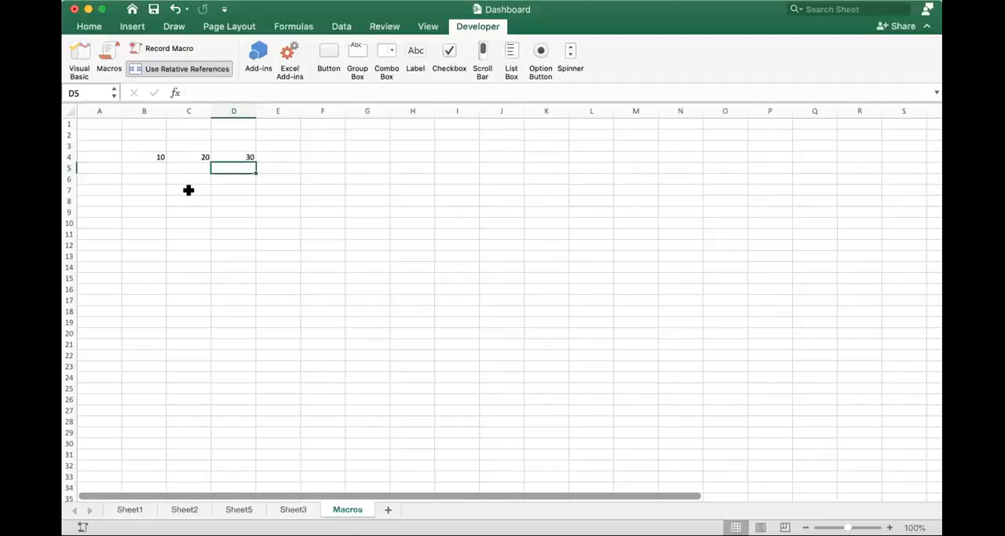
left_click_drag(149, 157, 241, 159)
key("Delete")
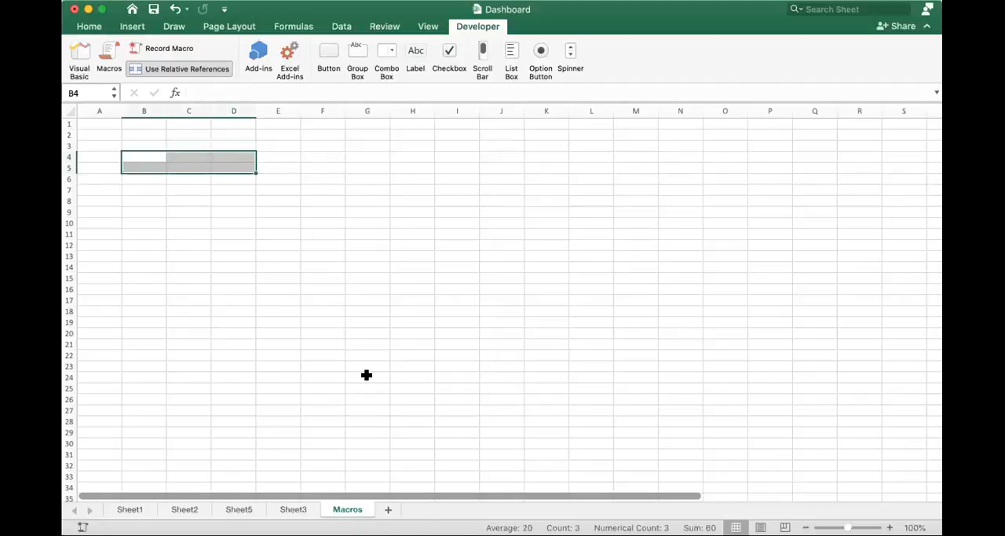
- Add a new worksheet and run MyfirstMacro on it with A1 selected
left_click(390, 510)
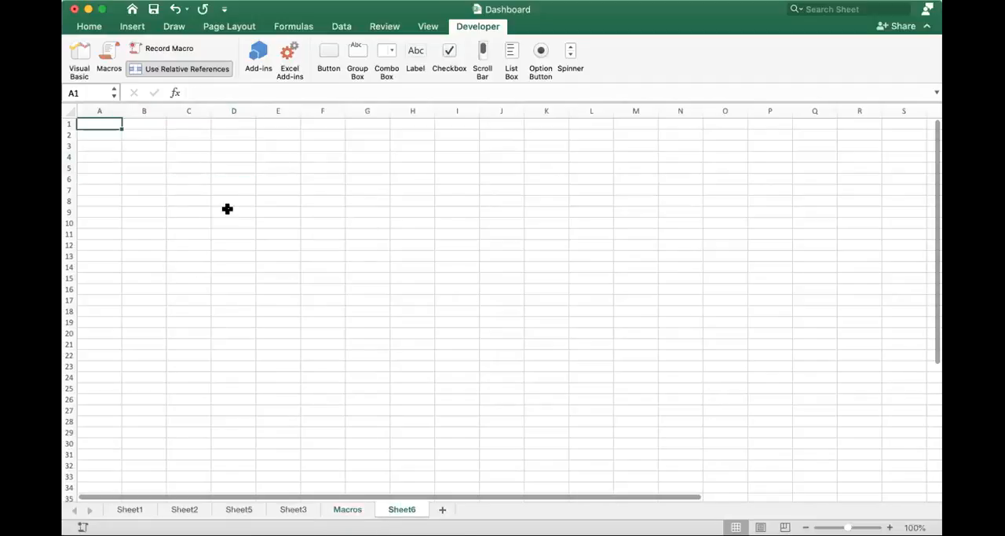
left_click(106, 70)
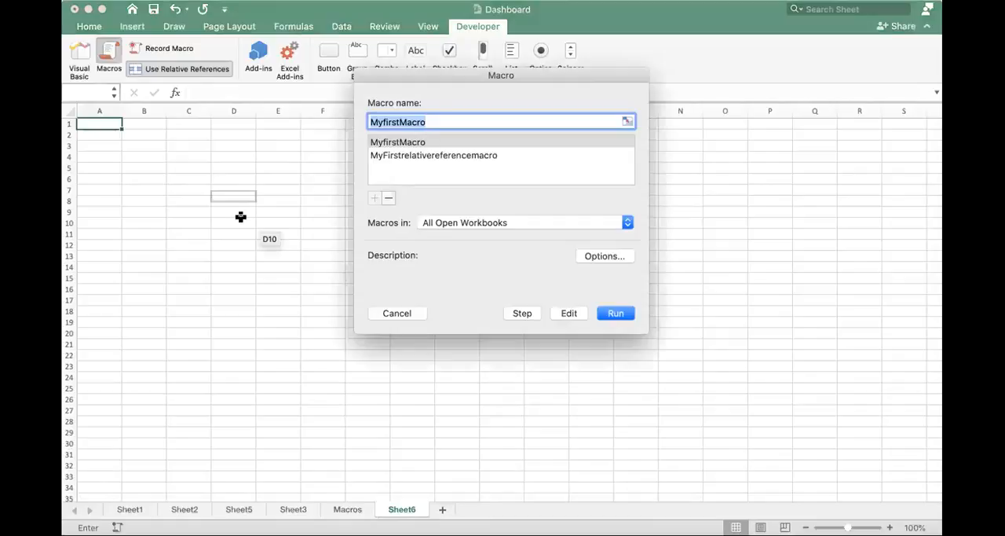
left_click(414, 145)
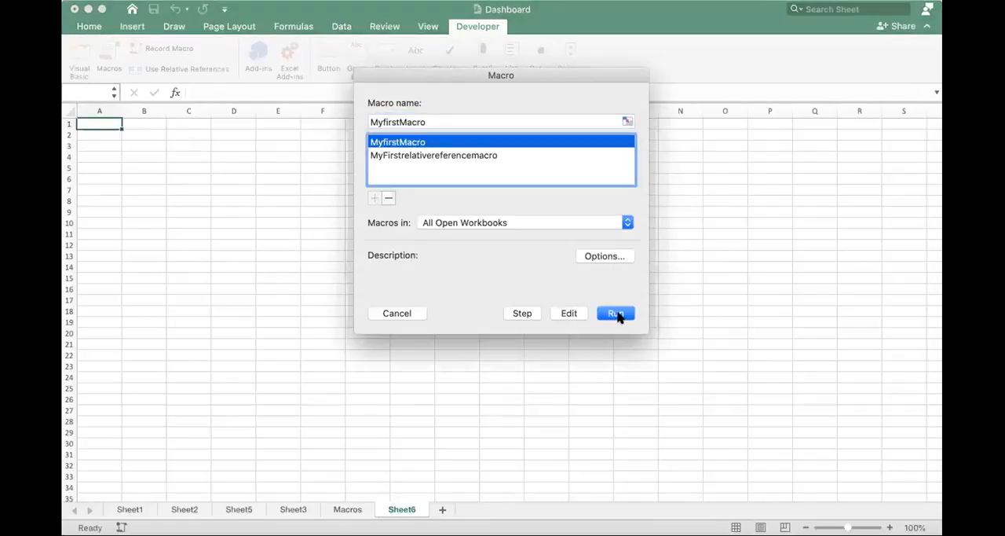
left_click(615, 313)
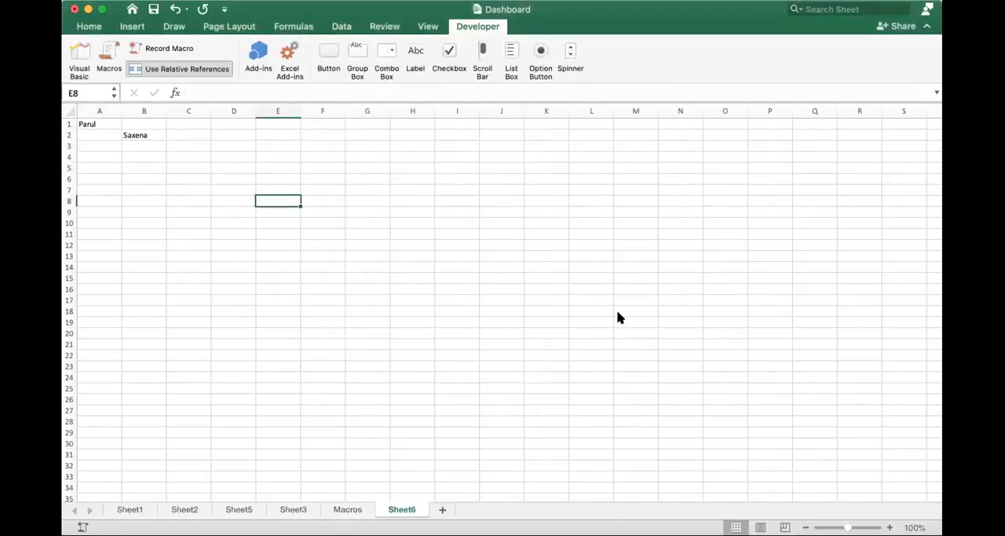
- Turn off relative references for macro recording and clear the name from A1:B4
scroll(313, 264, "up", 2)
left_click(186, 69)
left_click_drag(101, 131, 156, 153)
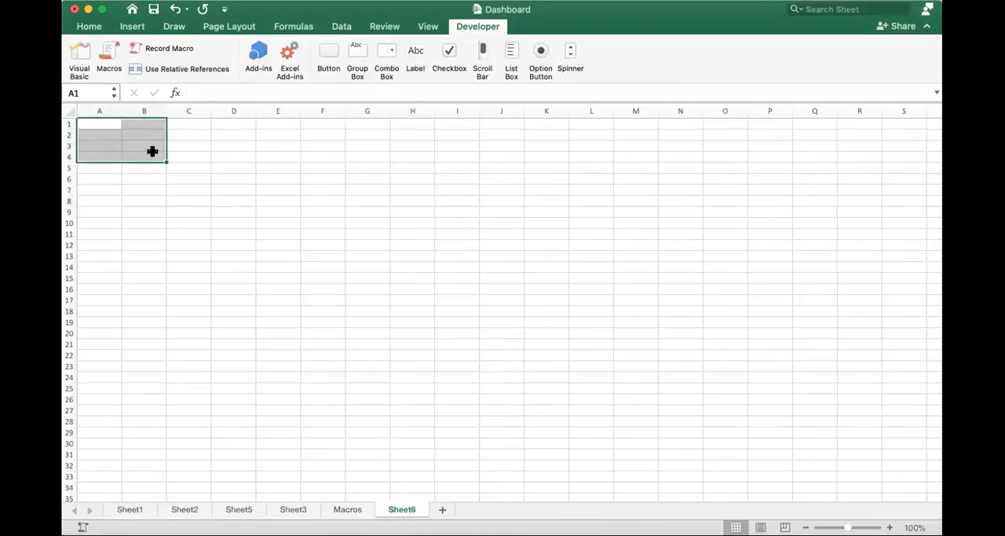
- Run MyfirstMacro again with cell A2 selected
left_click(110, 131)
left_click(110, 53)
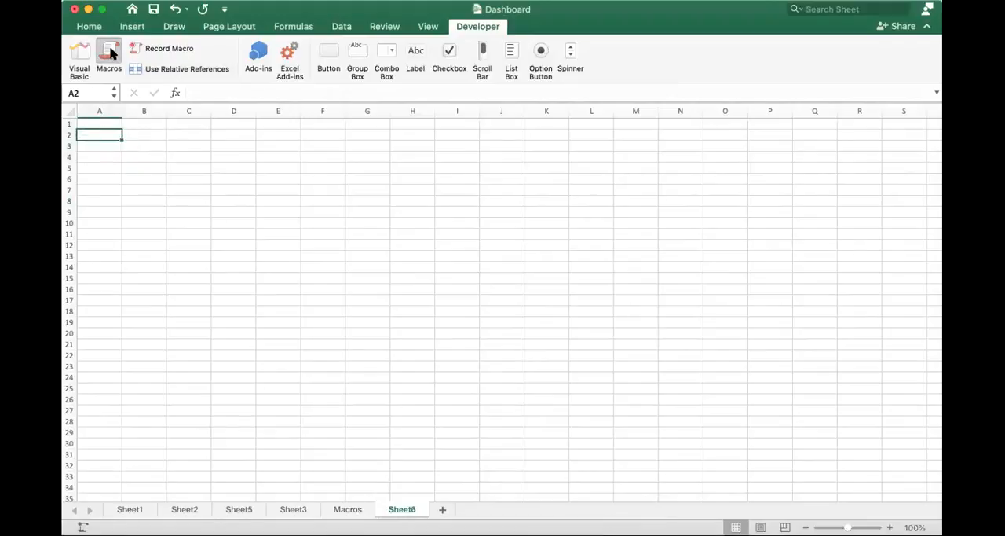
left_click(416, 141)
left_click(608, 313)
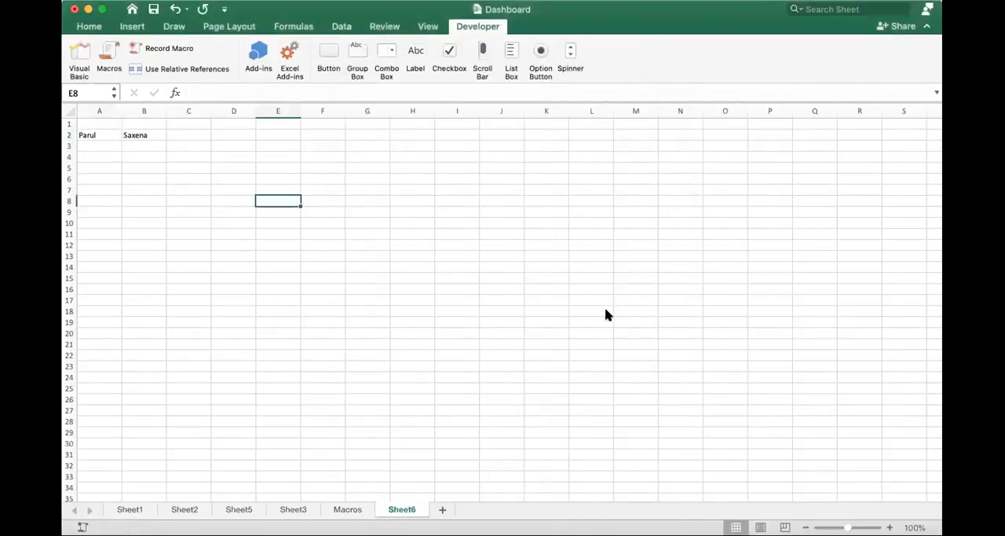
- Clear the name from A2:B2 and run MyFirstrelativereferencemacro from cell G12
left_click(95, 136)
left_click_drag(135, 135, 134, 135)
key("Delete")
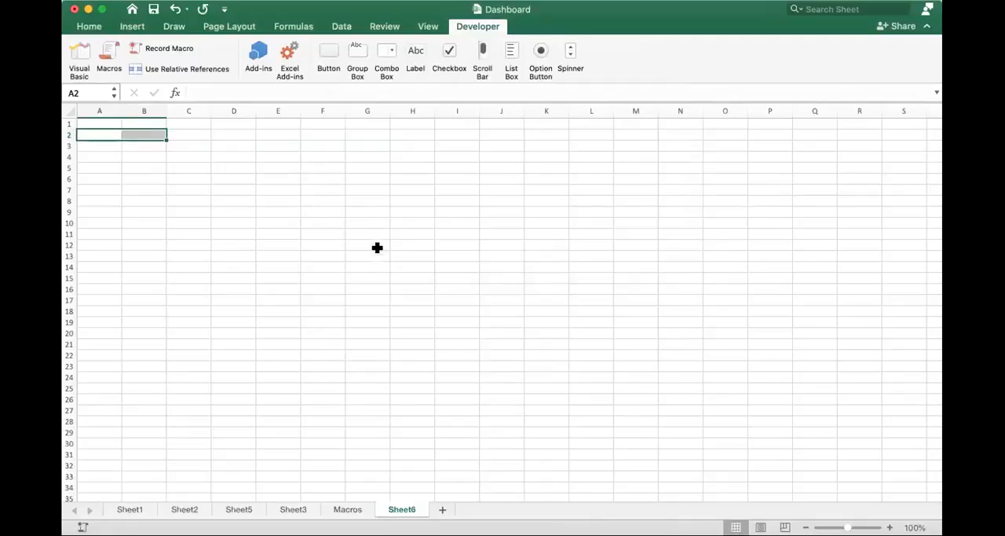
left_click(374, 245)
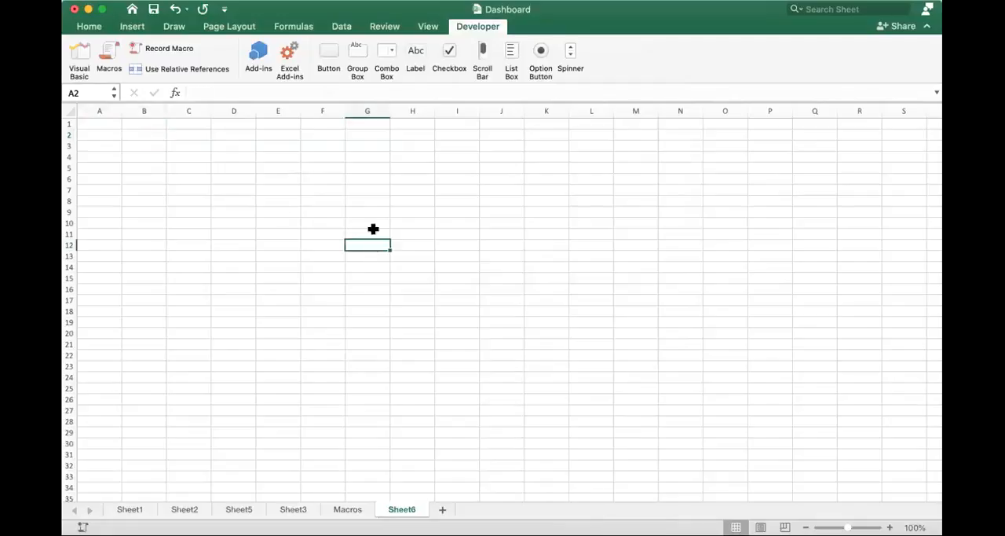
left_click(108, 50)
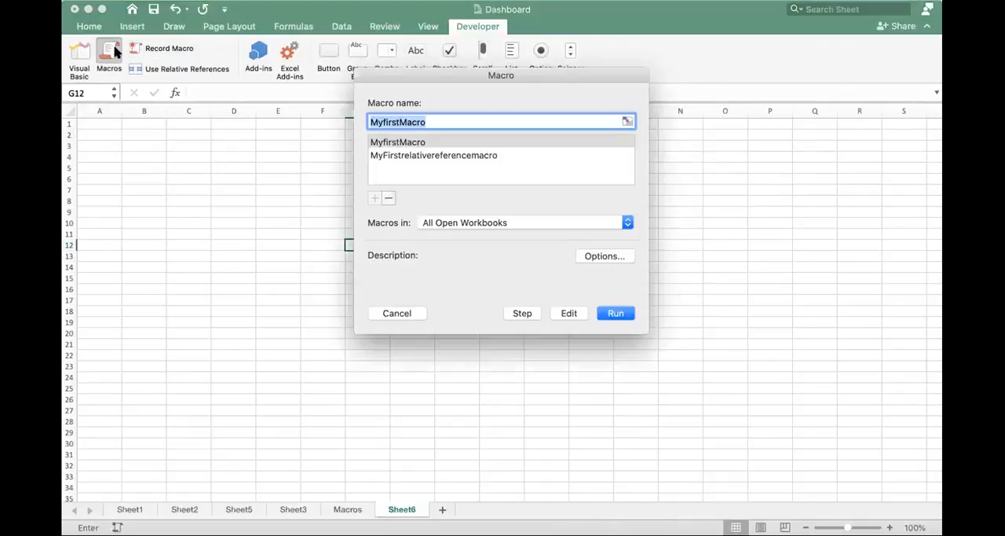
left_click(464, 156)
left_click(615, 312)
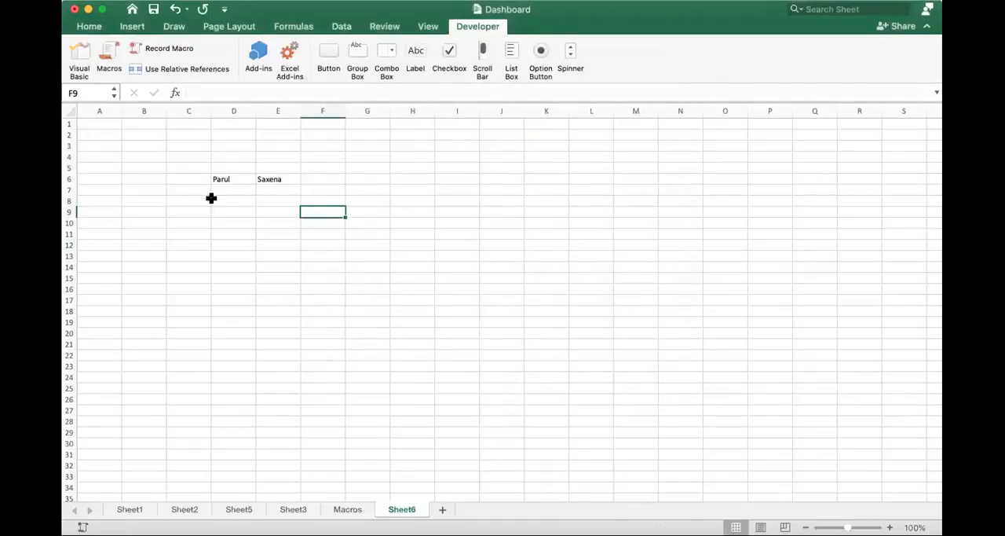
- Clear the macro's output from D6:F17
left_click_drag(219, 182, 339, 295)
key("Delete")
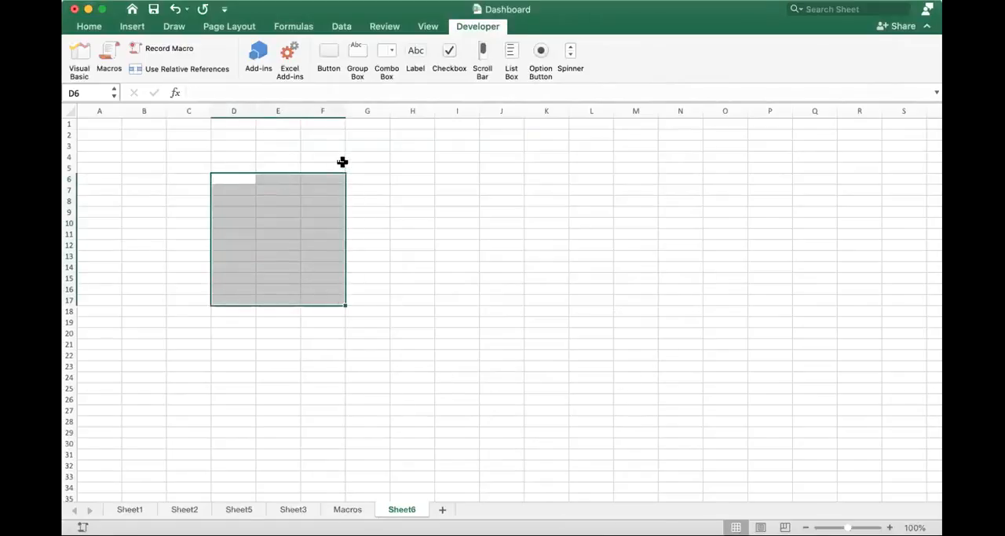
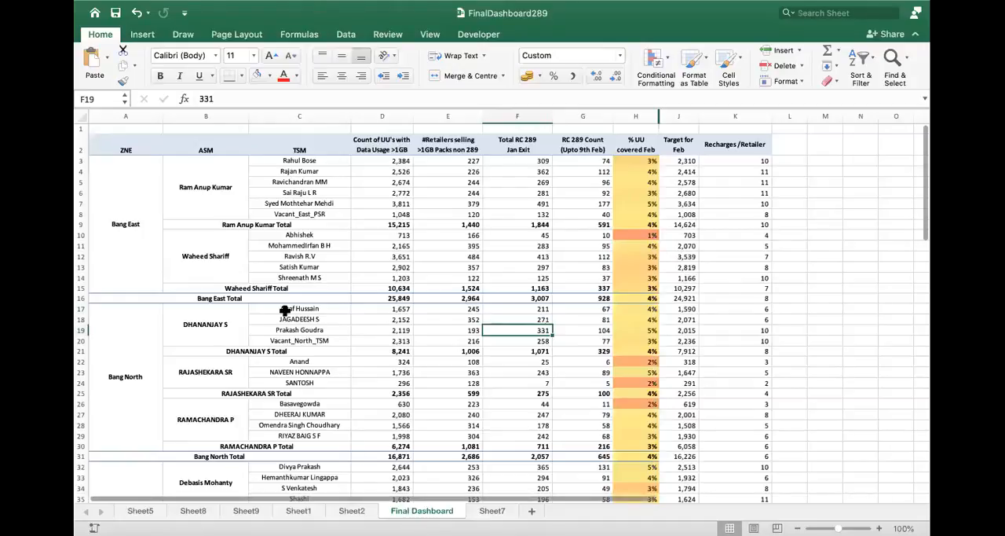
- Unhide column I between columns H and J on the Final Dashboard sheet
left_click(263, 275)
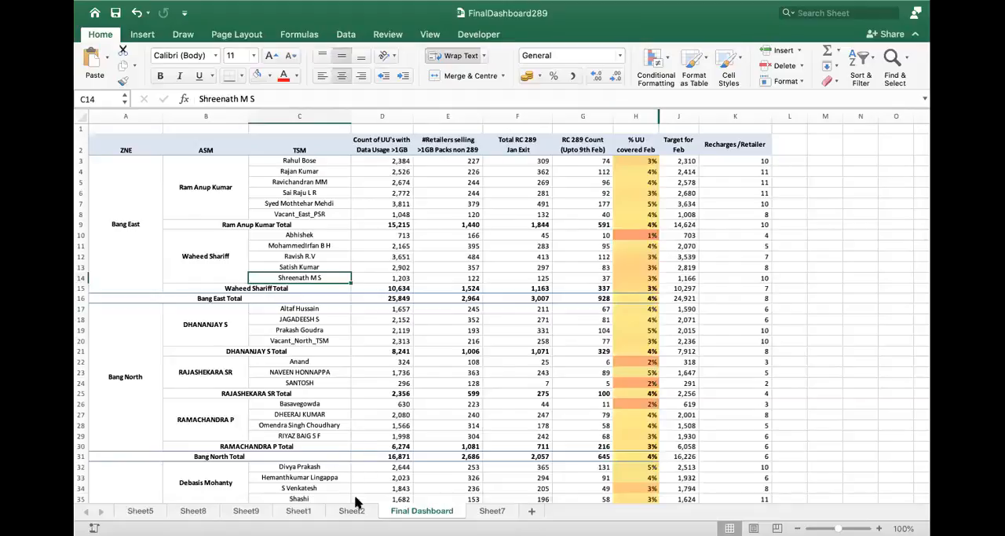
left_click(636, 116)
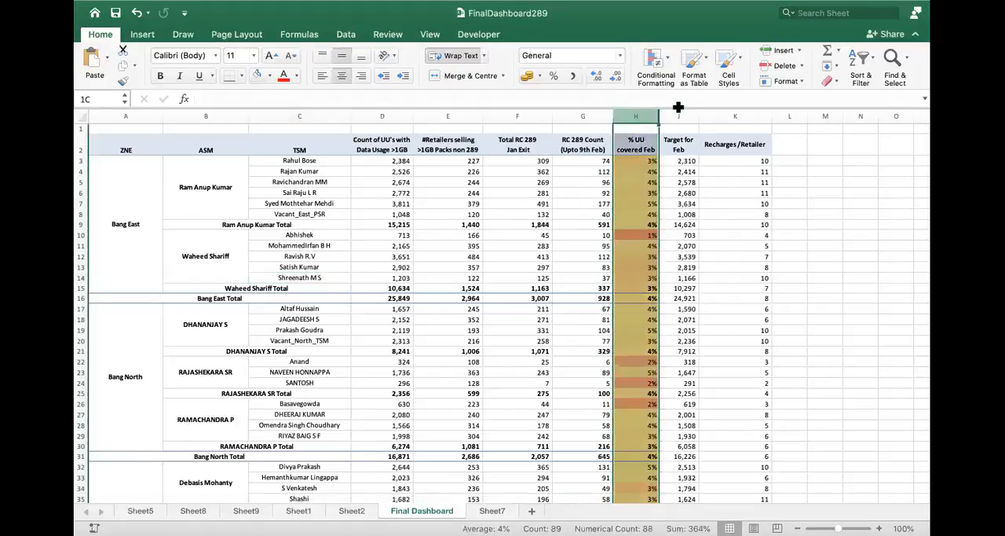
left_click(678, 116, "shift")
right_click(680, 118)
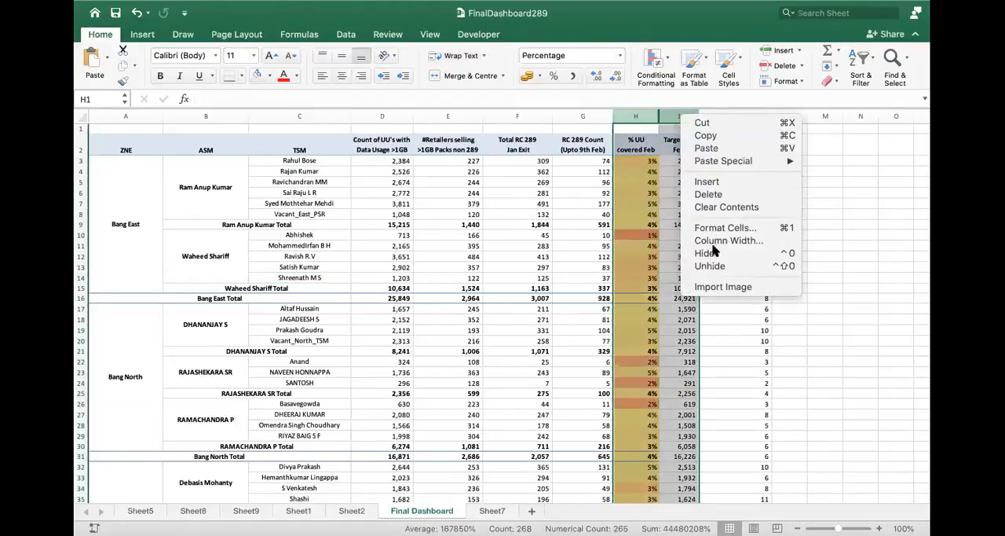
left_click(723, 265)
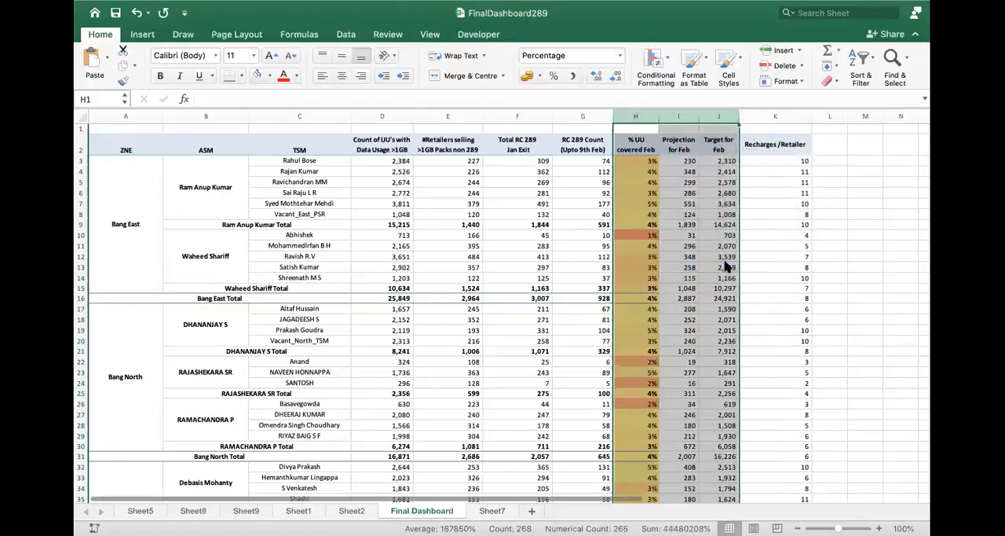
left_click(678, 289)
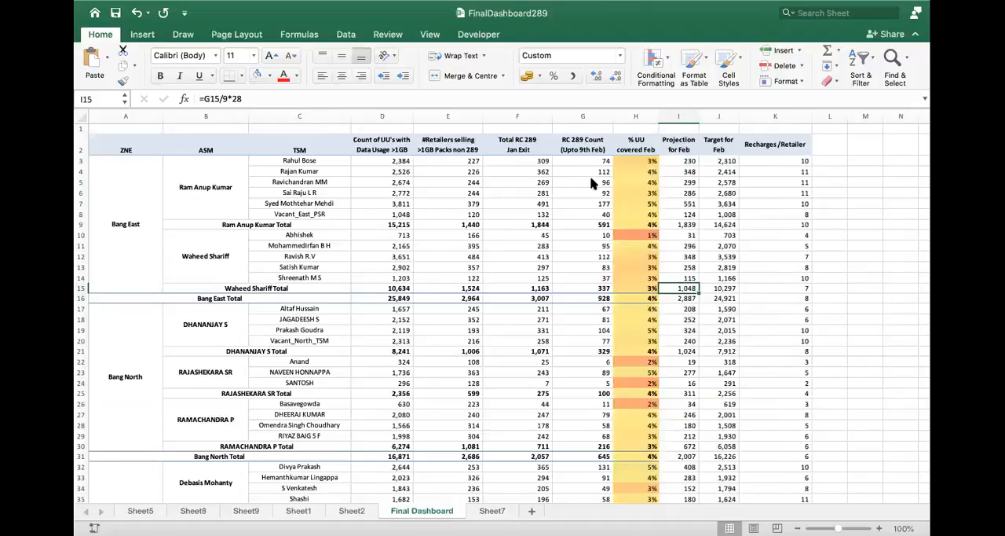
- Insert a line sparkline in cell L3 using the data range E3:F3
left_click(830, 160)
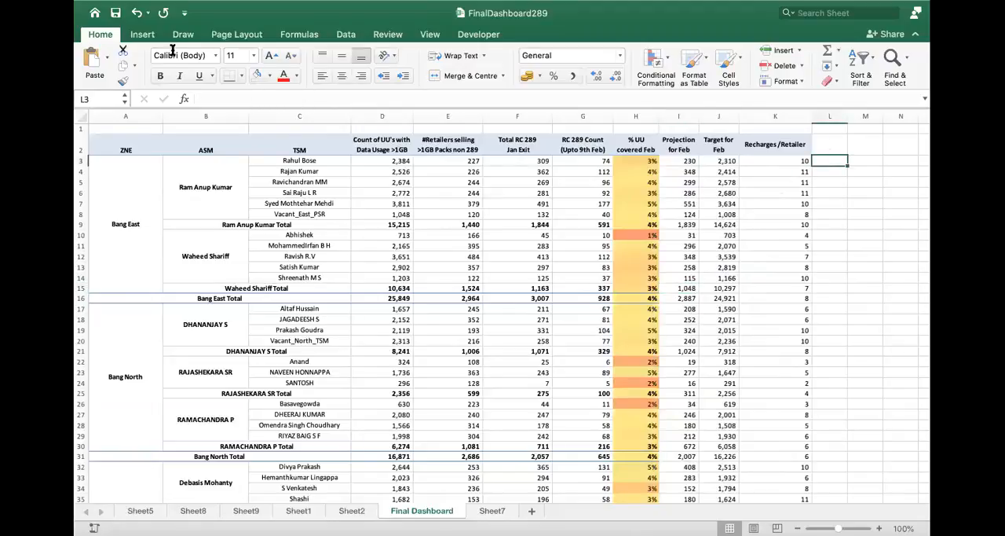
left_click(142, 35)
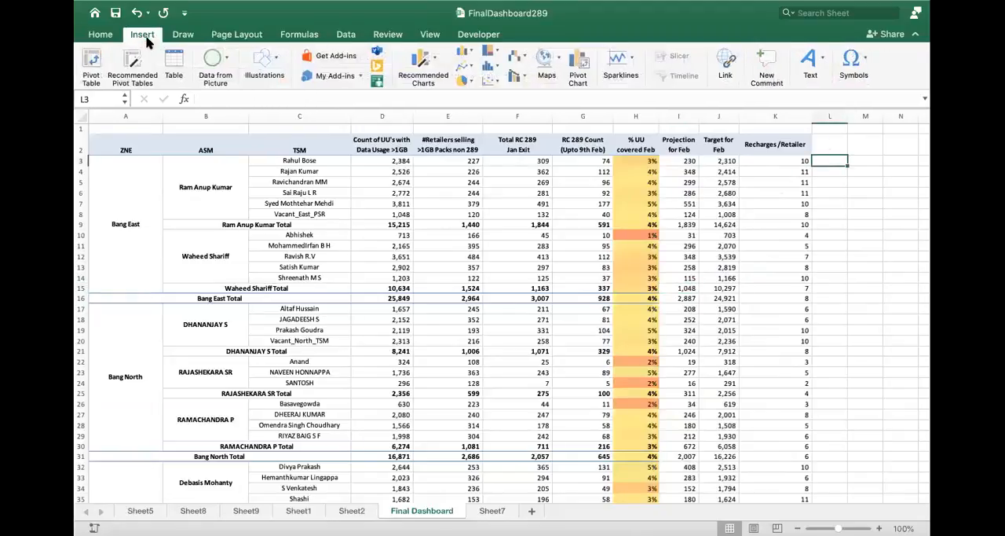
left_click(633, 72)
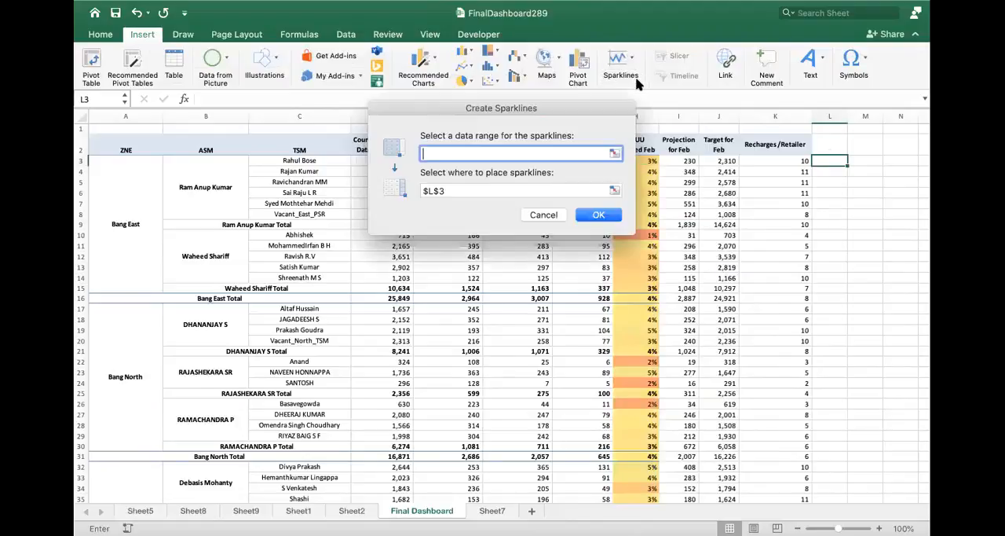
left_click_drag(480, 106, 312, 132)
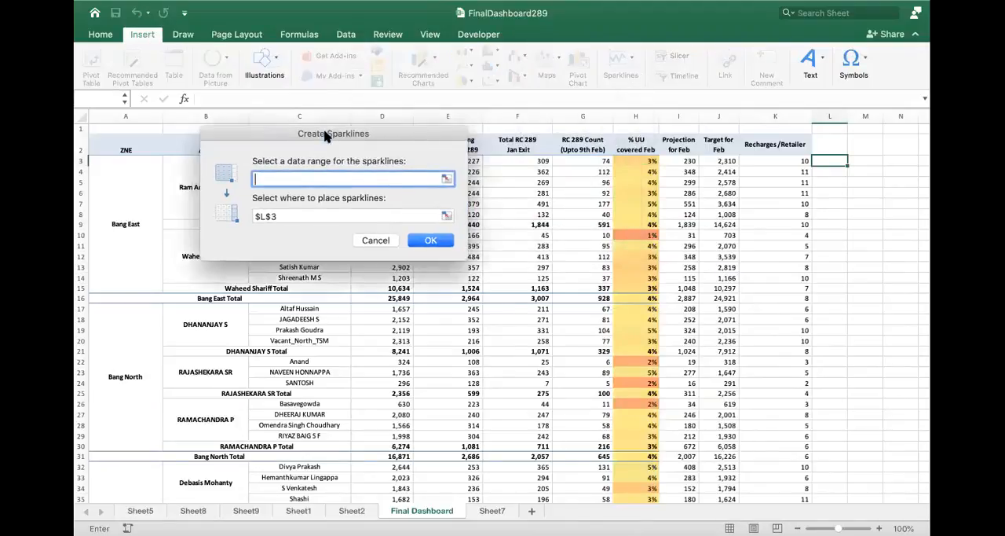
left_click_drag(471, 160, 543, 160)
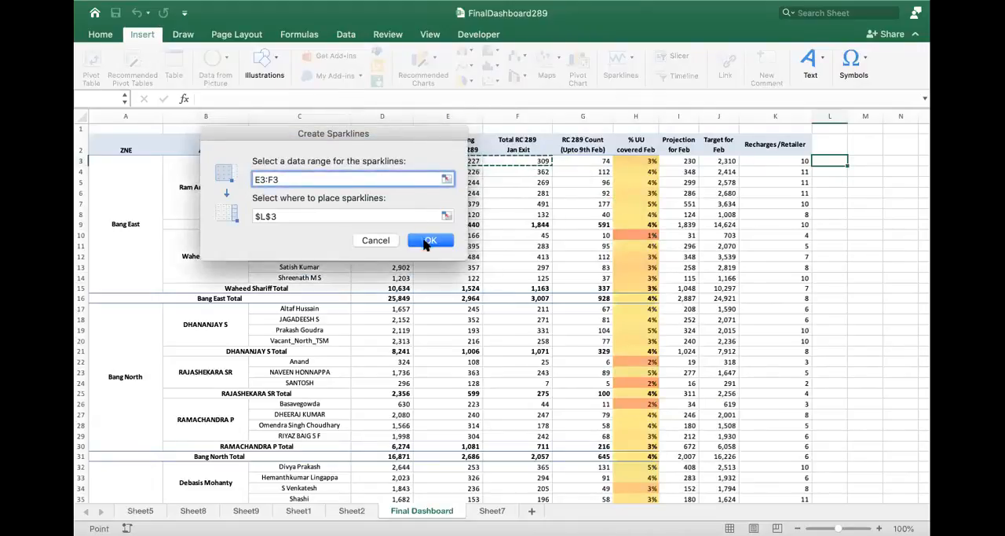
key("Return")
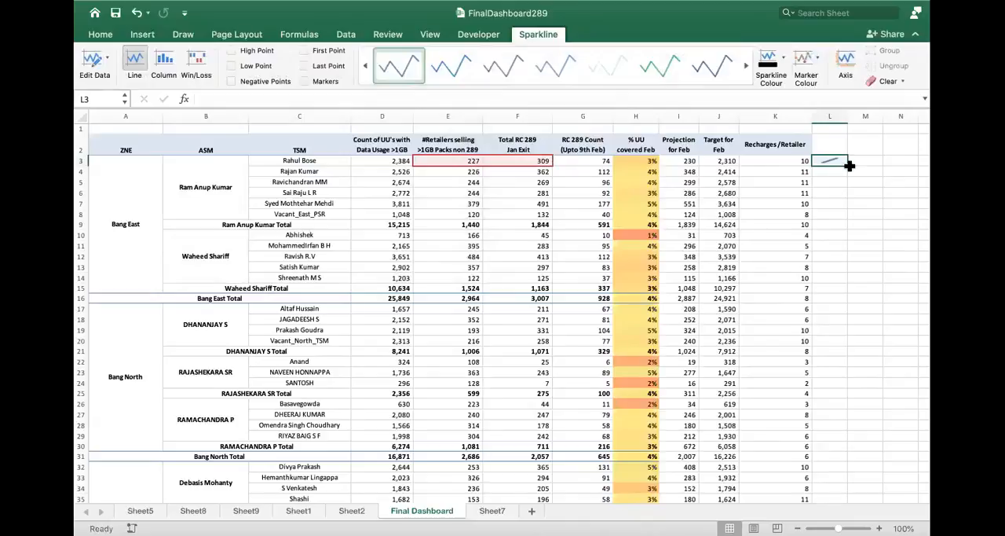
- Fill the L3 sparkline down column L through row 16
left_click_drag(847, 165, 849, 270)
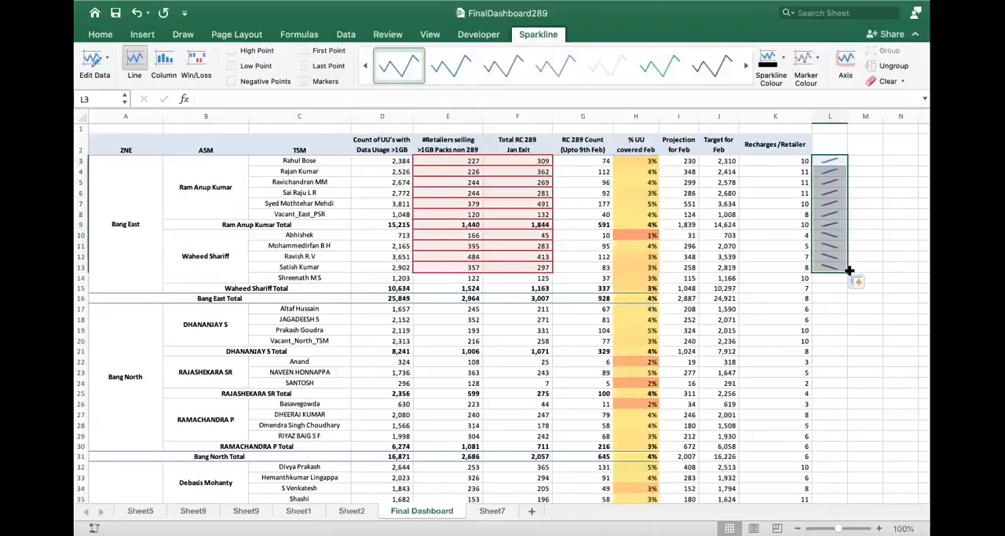
left_click_drag(847, 270, 844, 300)
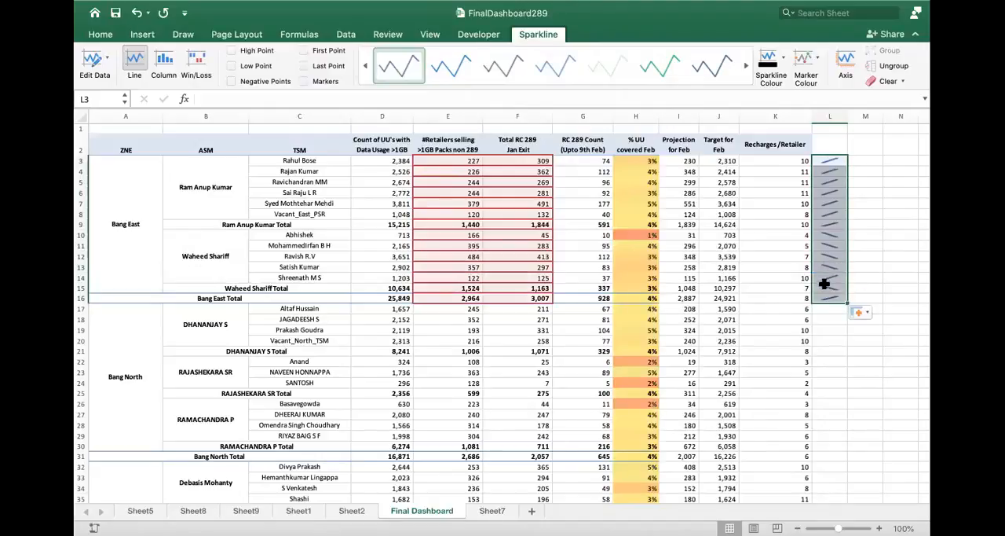
- Shade the sparkline cell L10 with a light red fill
left_click(829, 235)
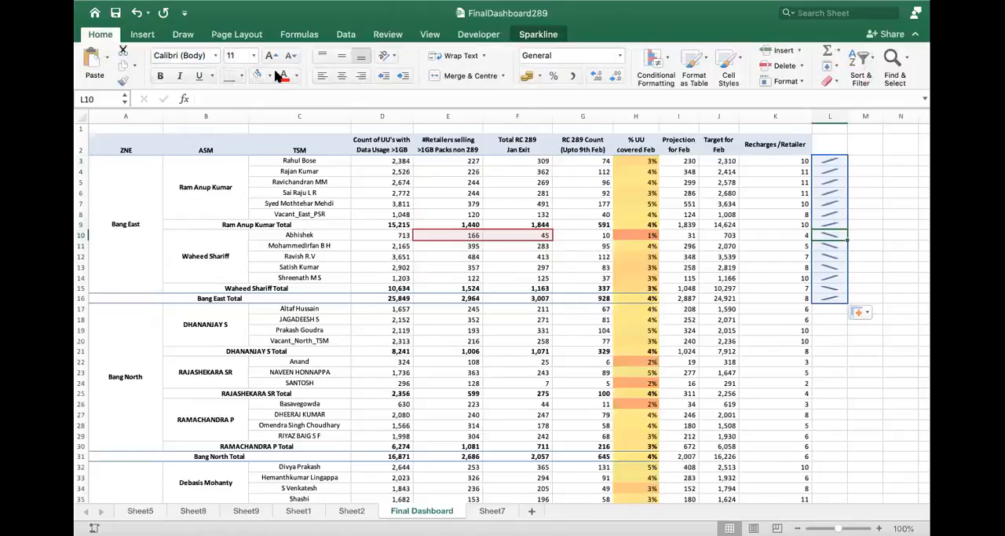
left_click(269, 76)
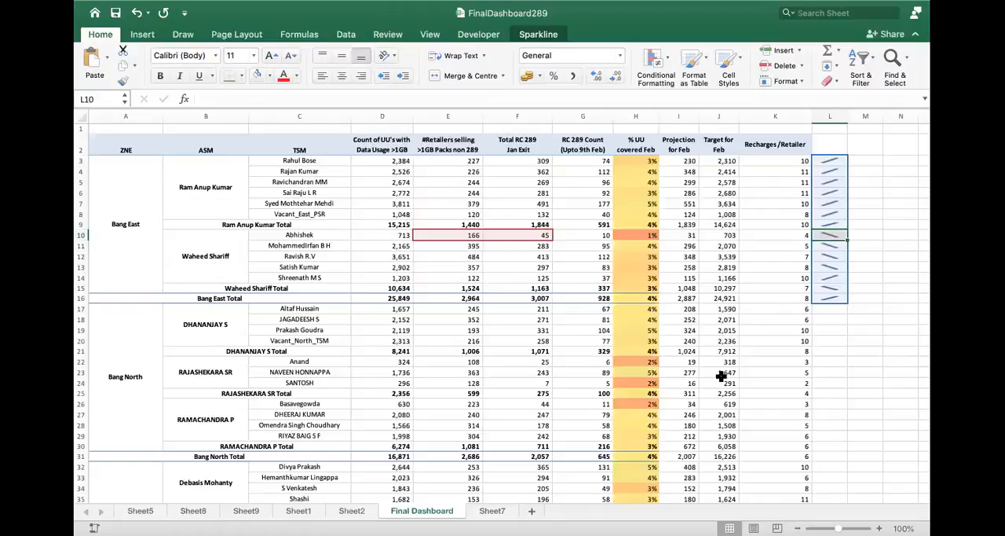
left_click(853, 345)
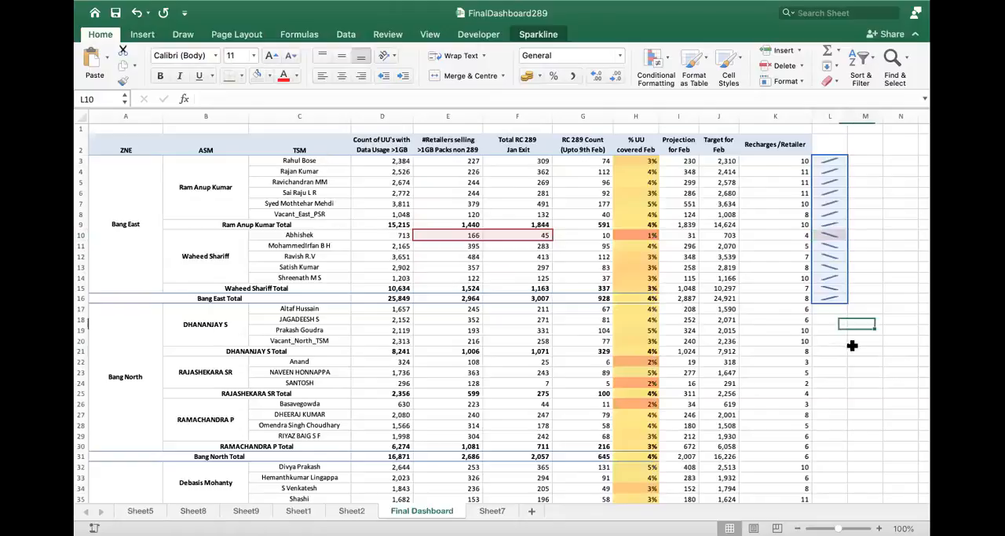
left_click(839, 237)
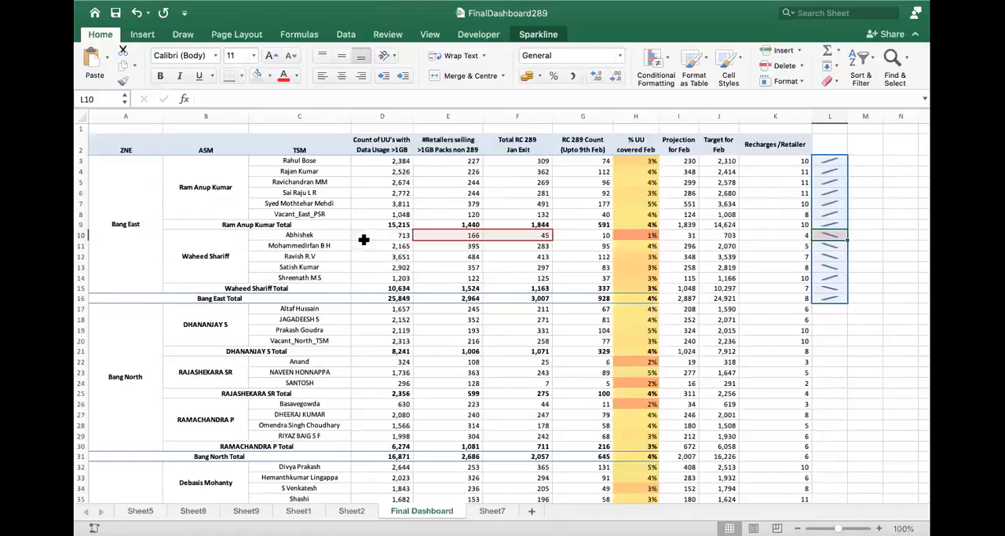
left_click(326, 161)
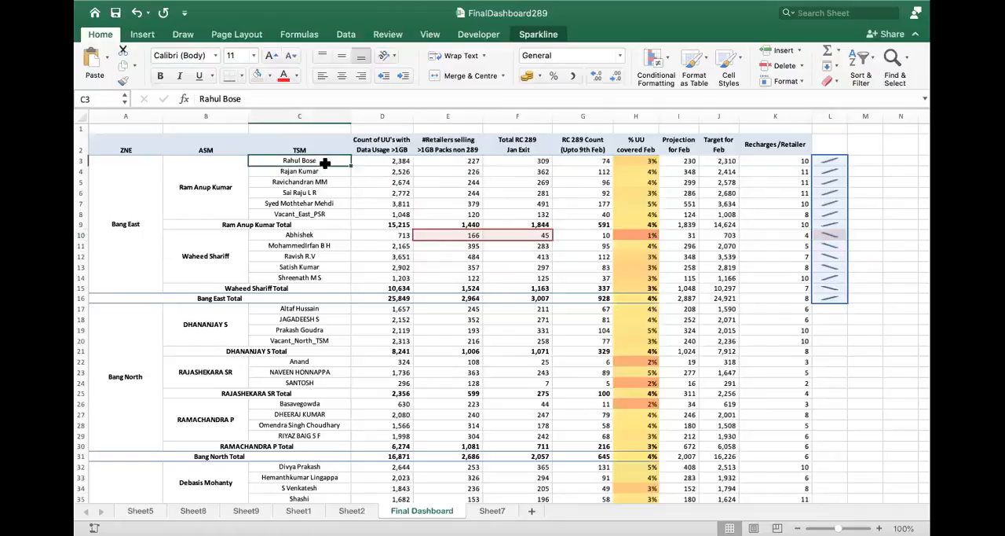
left_click(324, 182)
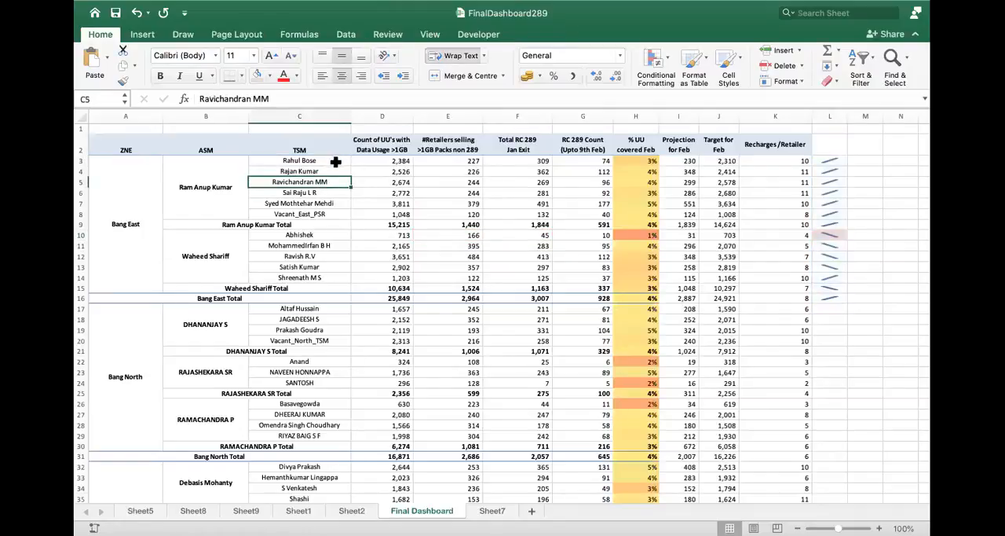
left_click(335, 161)
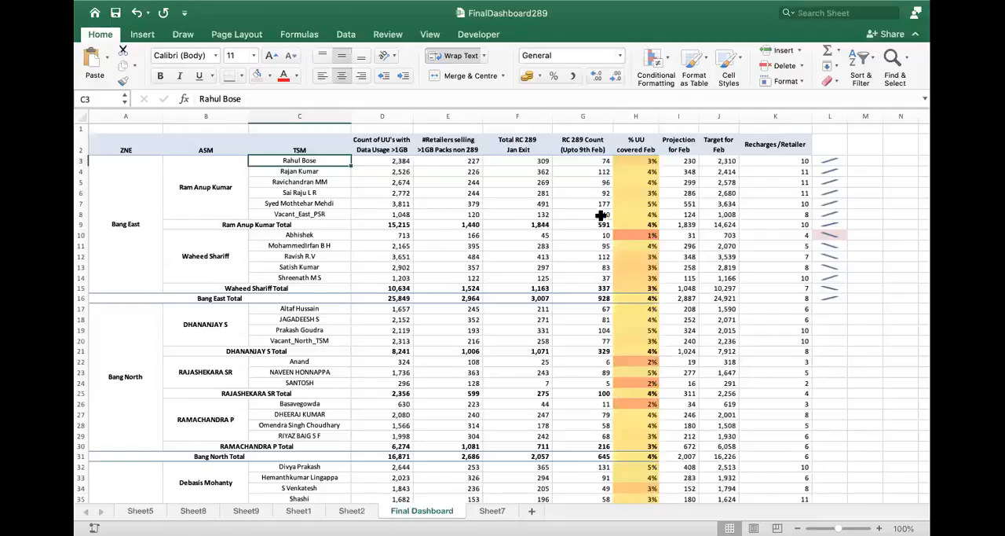
- Label the two sparkline source columns "Sales in Jan" in E1 and "Sales in Feb" in F1
left_click(458, 129)
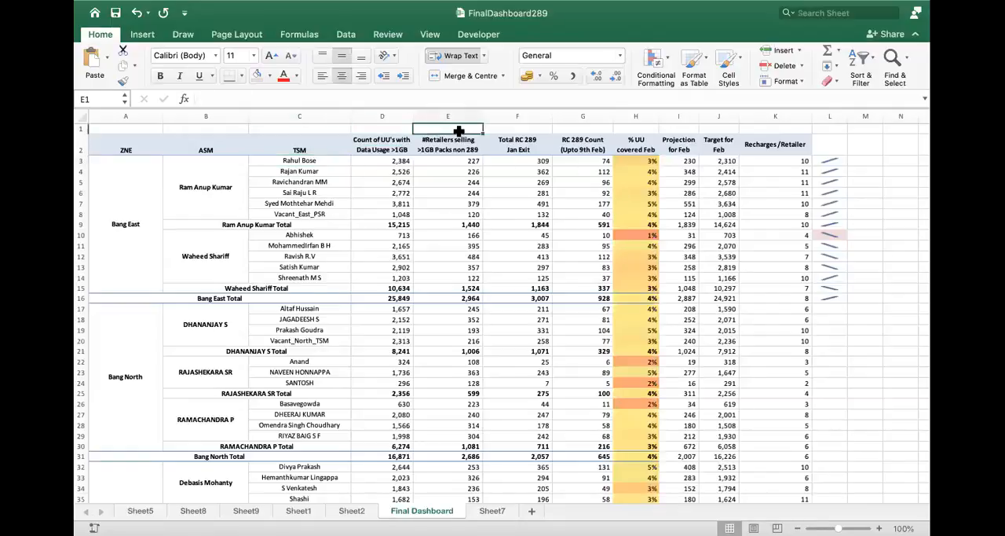
type("Sales in Jan")
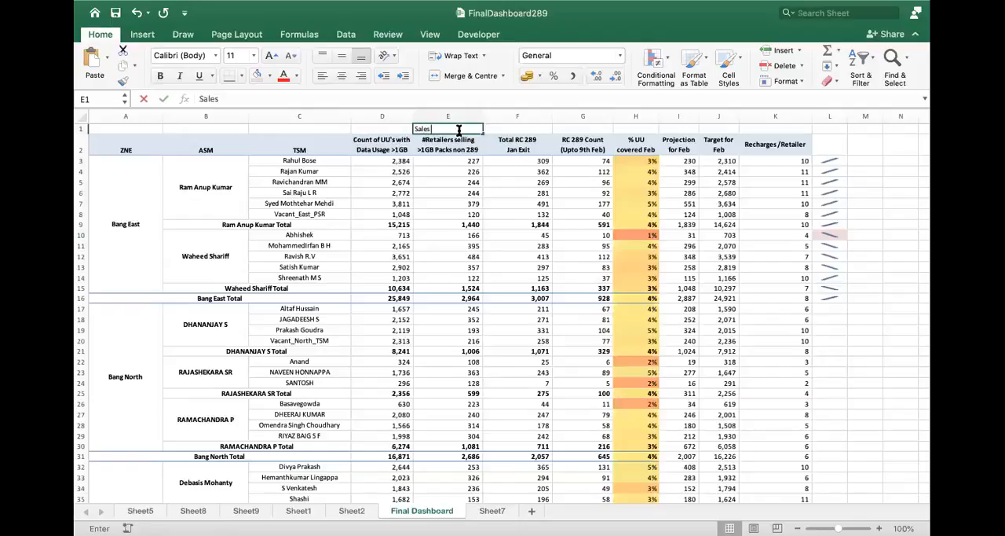
key("Tab")
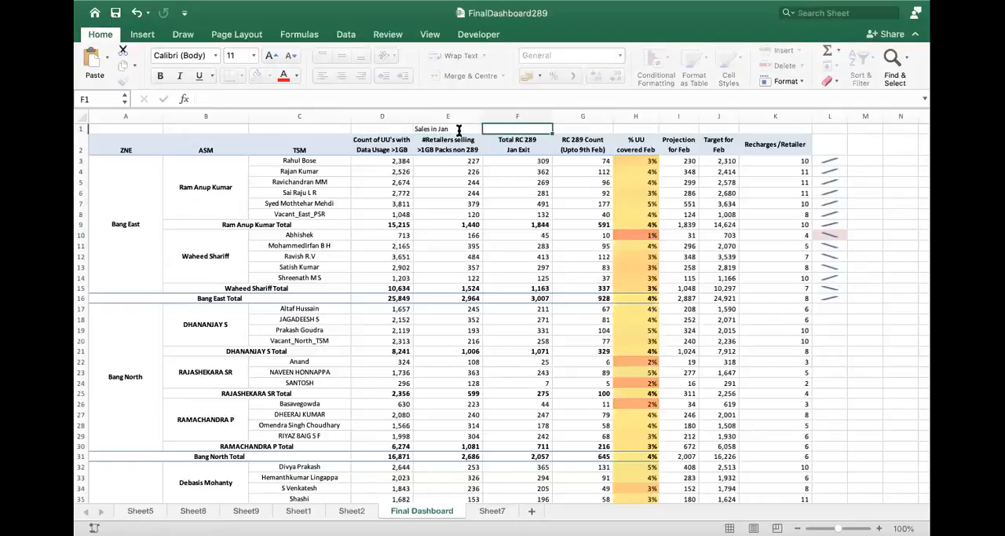
type("Sales in Feb")
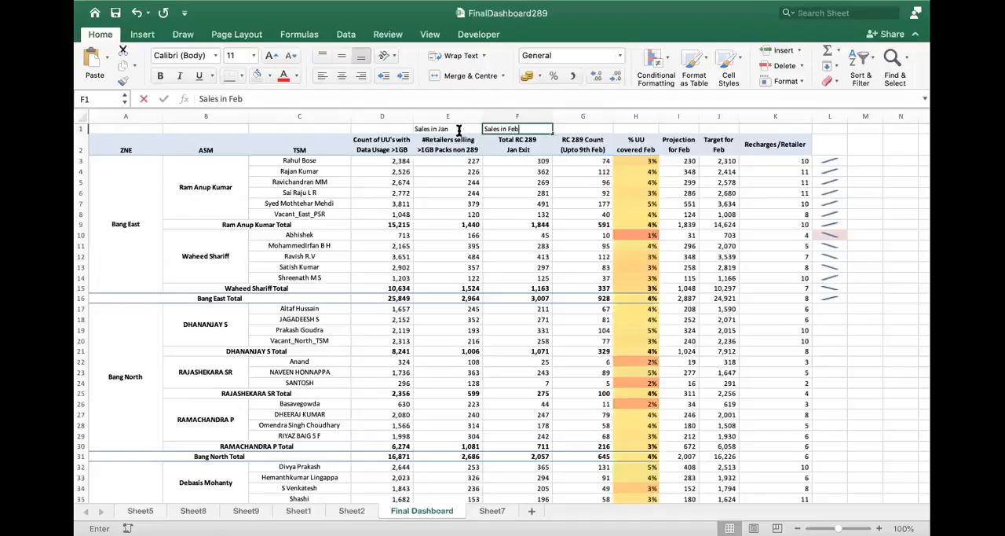
key("Return")
left_click_drag(459, 117, 523, 124)
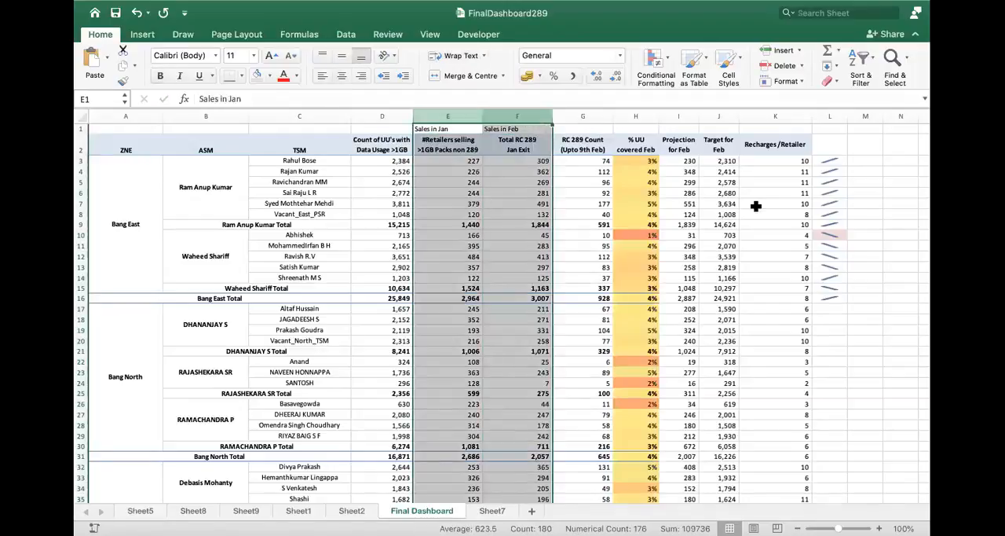
- Enter the header "Sales Movement from Jan to Feb" in cell L2 above the sparklines
left_click(823, 151)
type("Sales")
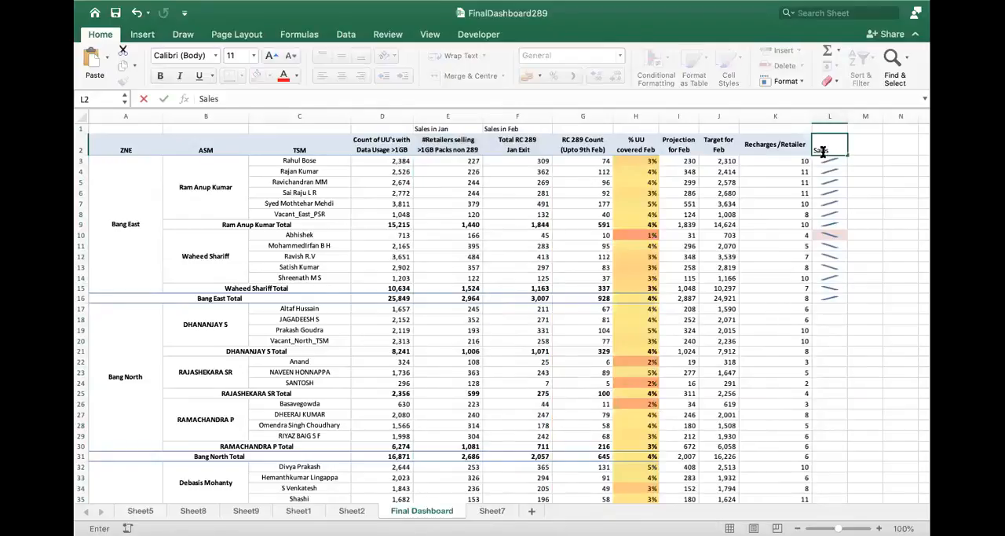
type(" Movement from Jan to")
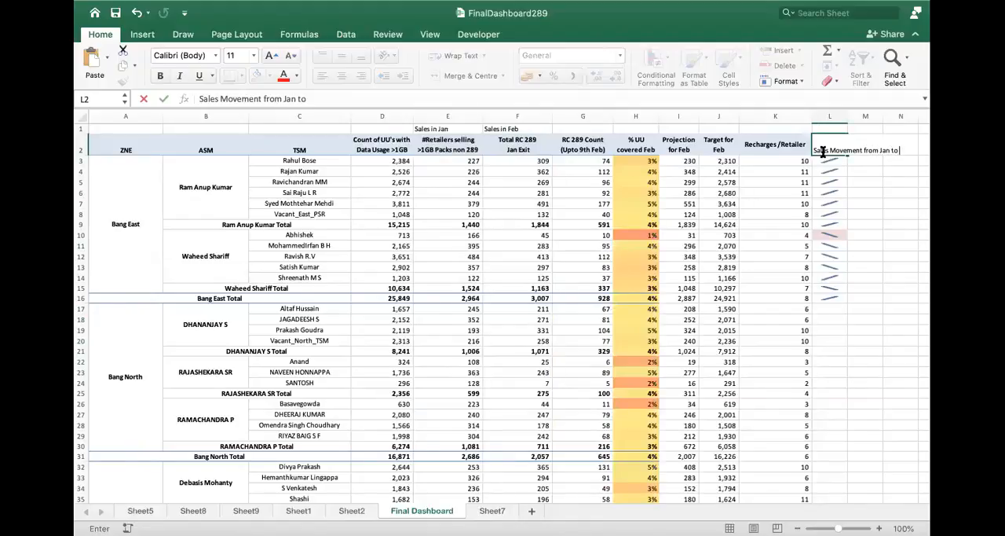
type(" Feb")
key("Return")
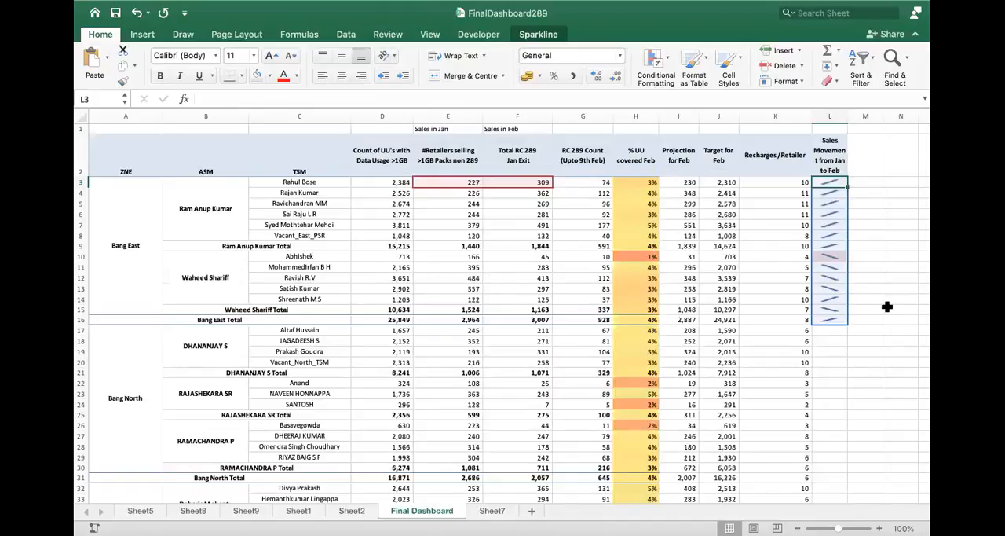
left_click(82, 255)
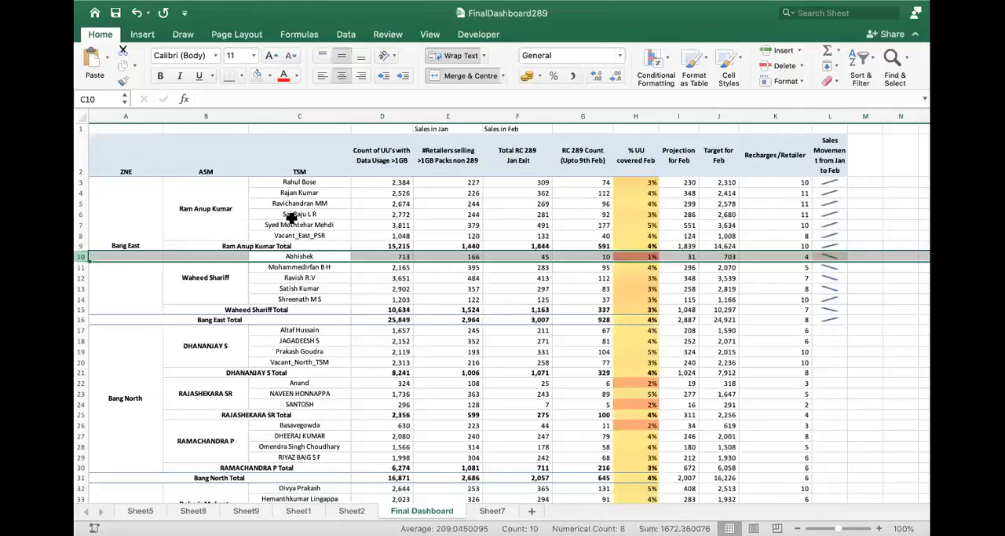
left_click(835, 214)
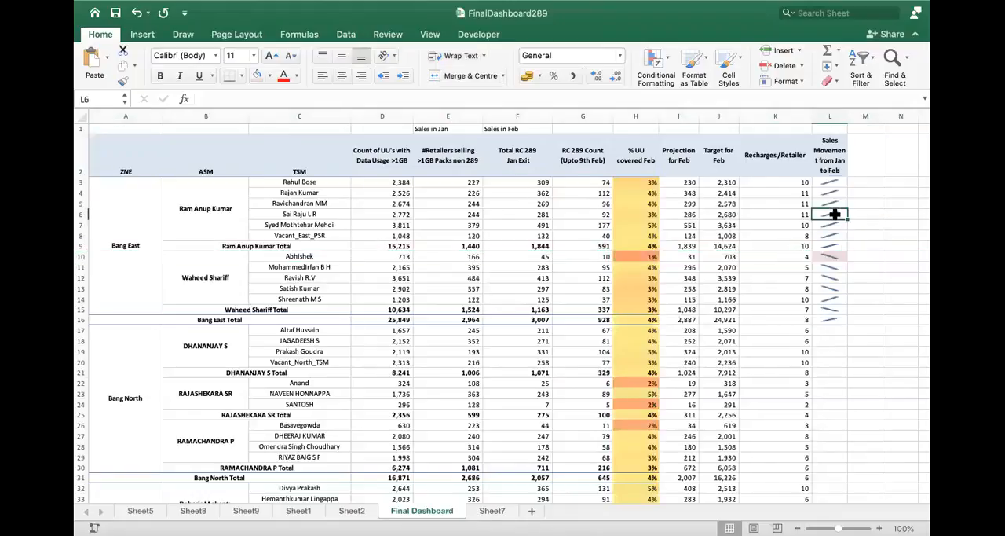
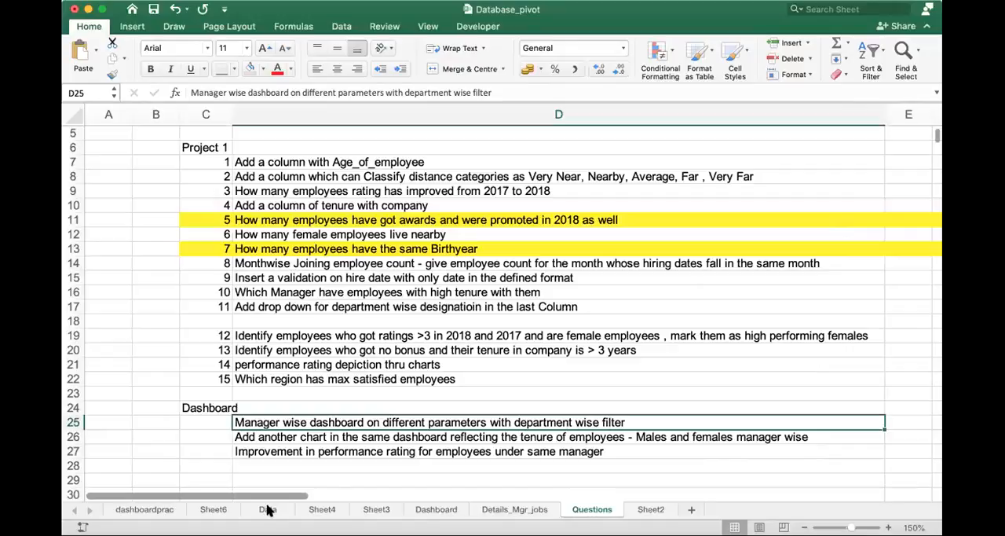
- Examine the Data sheet's columns, ending at the Manager_Code header in B1
left_click(267, 509)
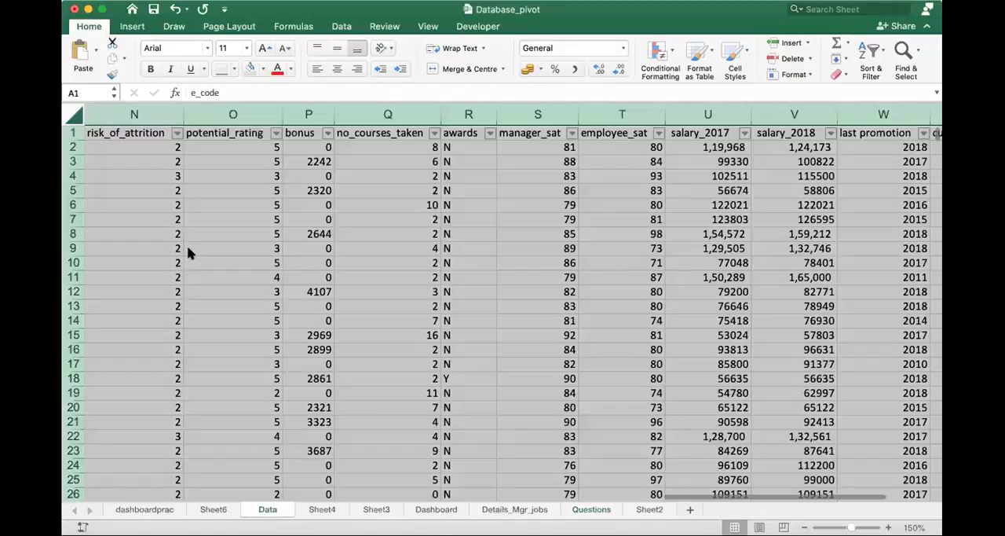
left_click(107, 194)
key("Left")
key("Left")
key("Left")
key("Left")
key("Left")
key("Left")
key("Left")
key("Left")
key("Left")
key("Left")
key("Left")
key("Left")
key("Left")
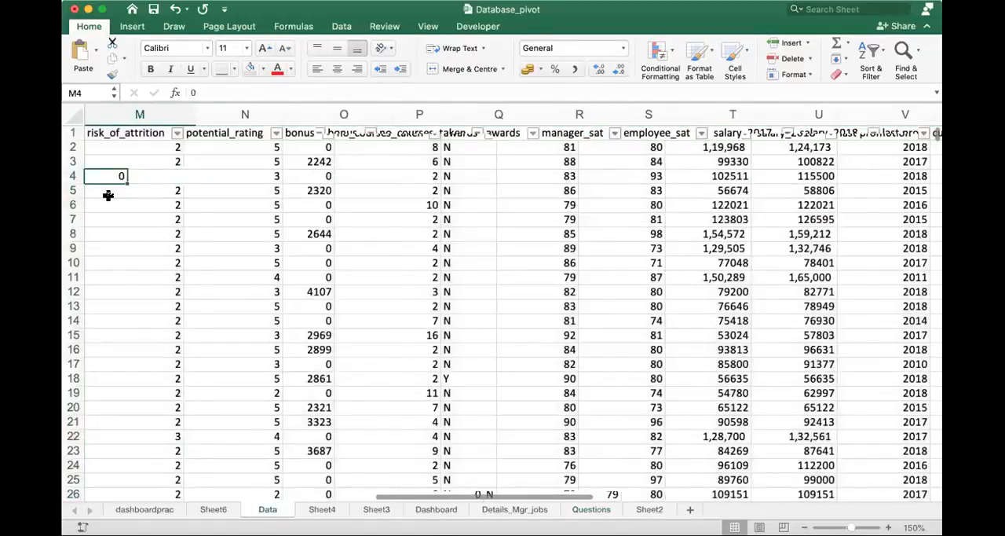
key("Right")
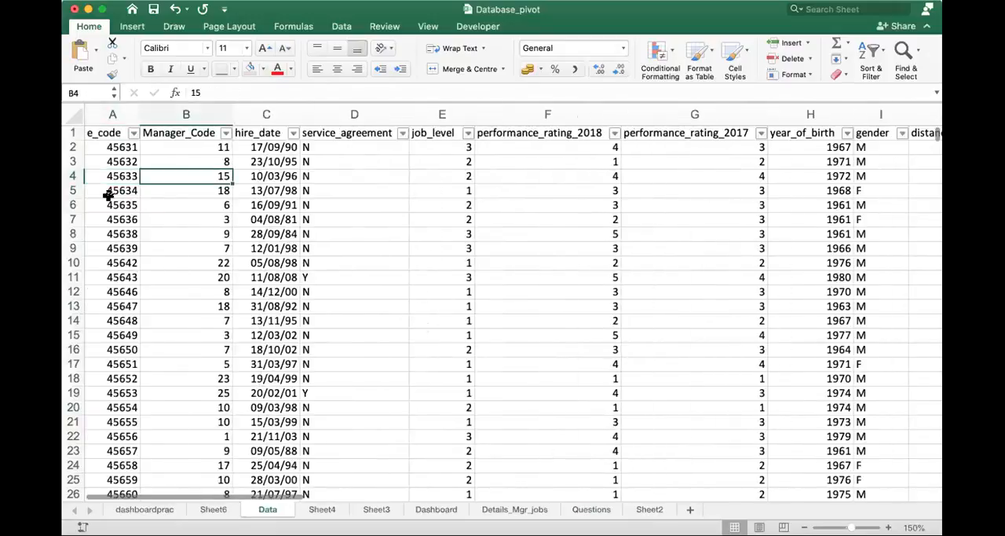
key("Up")
key("Up")
key("Up")
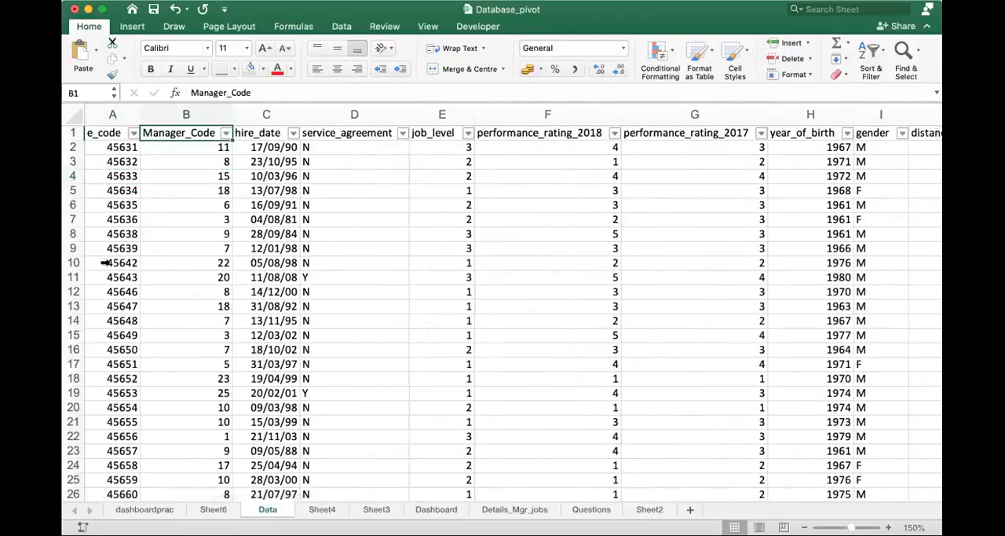
- Review the manager code and name list on the Details_Mgr_jobs sheet and the dashboard requirements on the Questions sheet
left_click(532, 509)
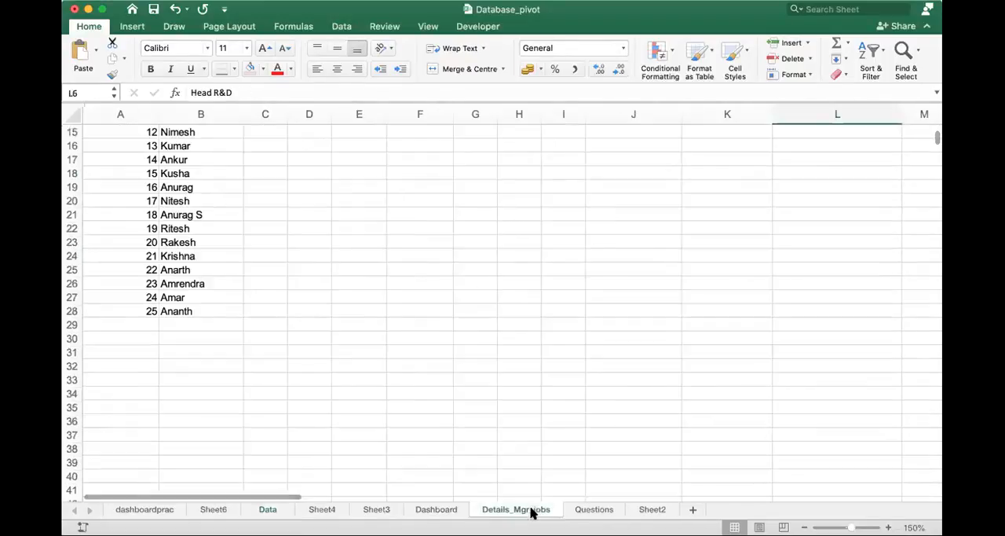
left_click(188, 270)
scroll(191, 269, "up", 5)
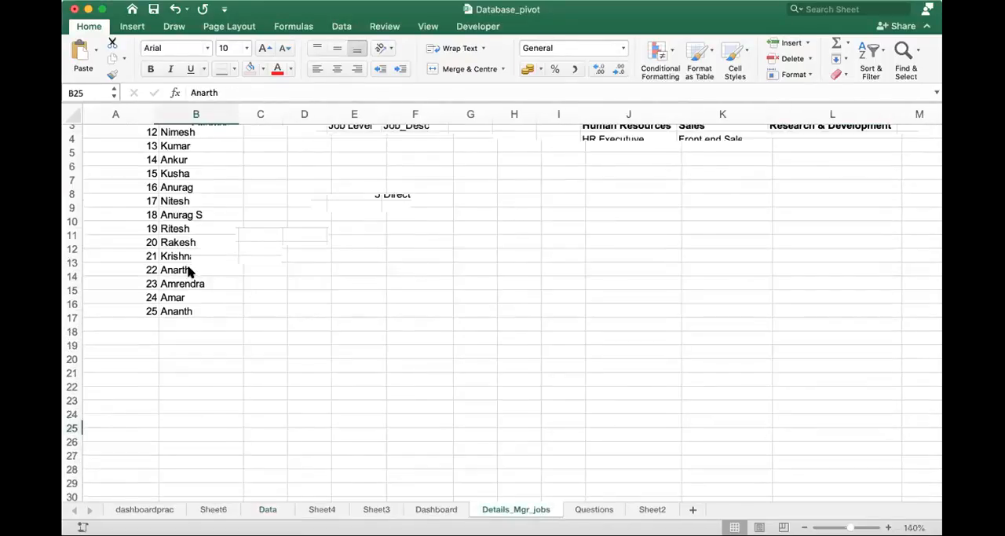
left_click(201, 170)
left_click(207, 338)
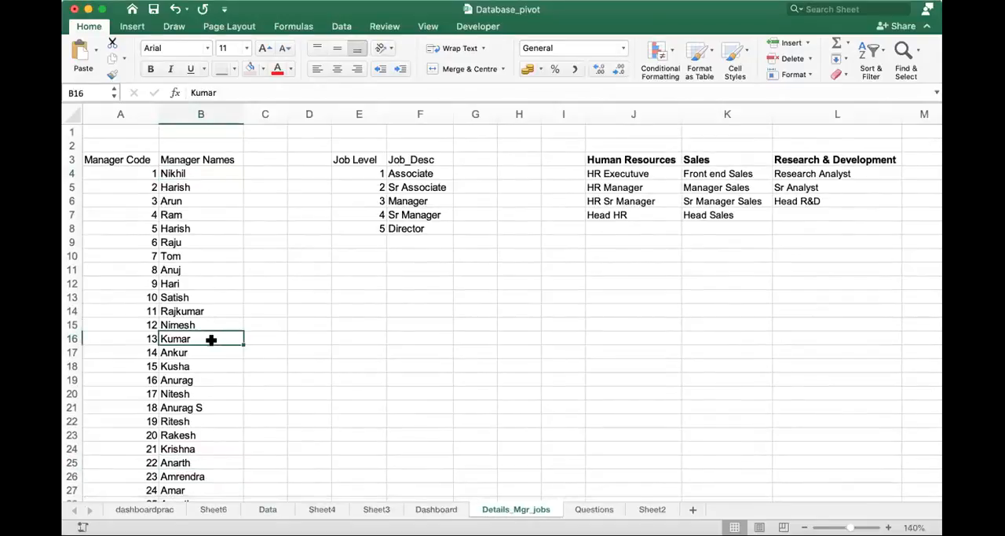
left_click(594, 509)
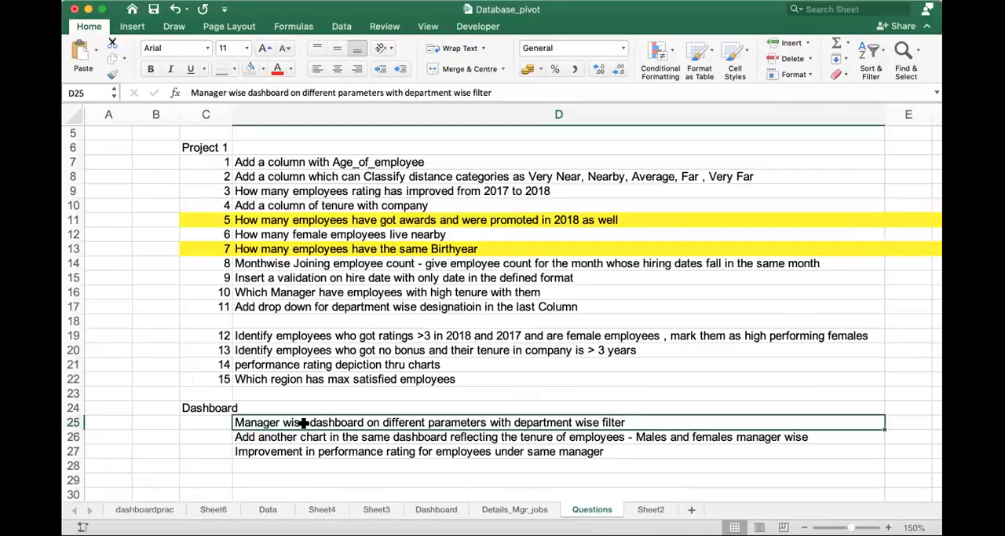
left_click(650, 510)
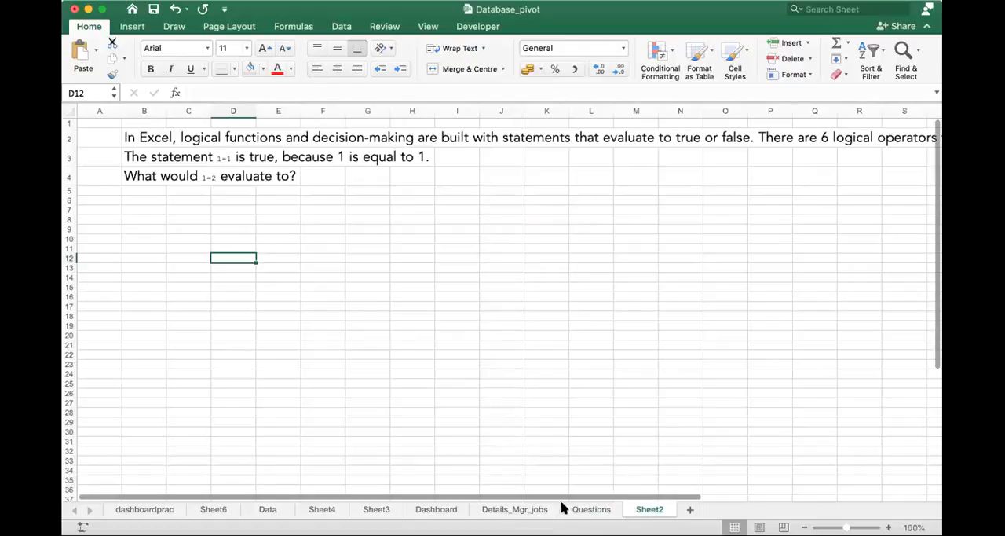
- Enter the heading "Manager wise data - depart ment fileter" in cell C3 of the Dashboard sheet
left_click(427, 512)
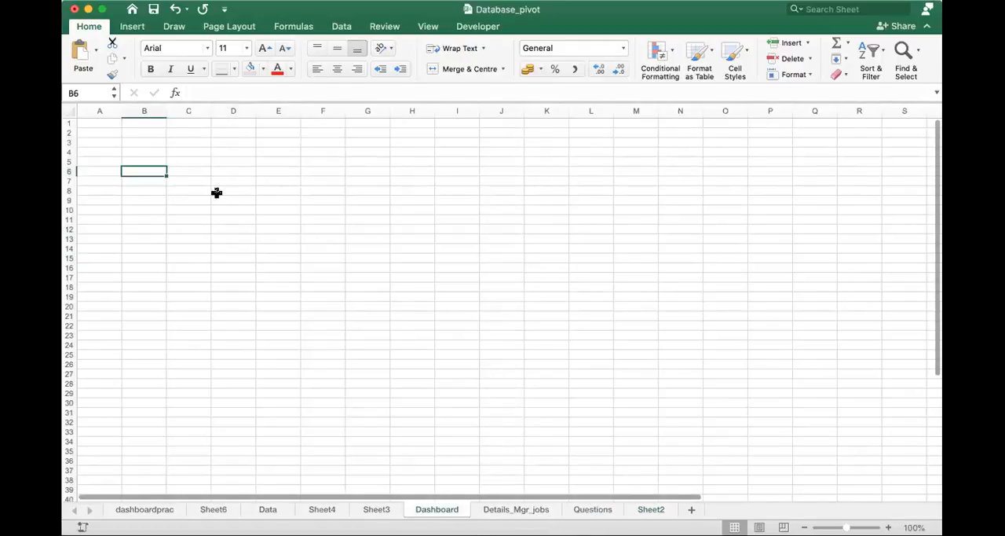
left_click(185, 143)
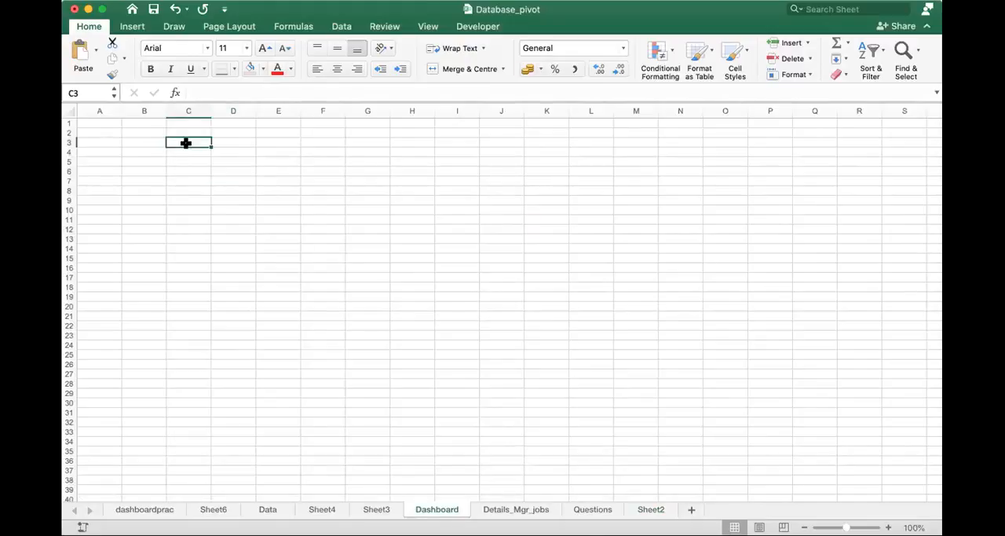
type("Manager wise data - ")
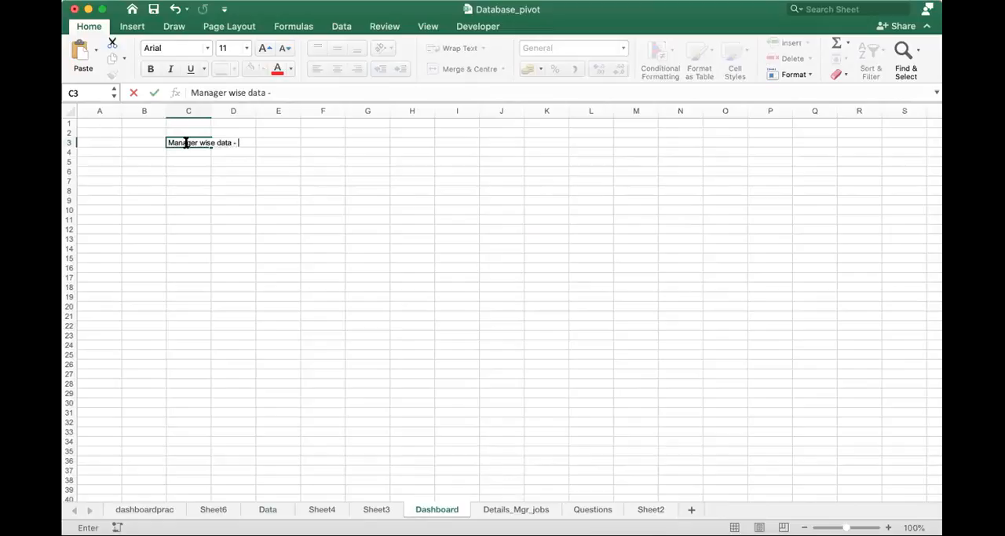
type("depart ment fileter")
key("Return")
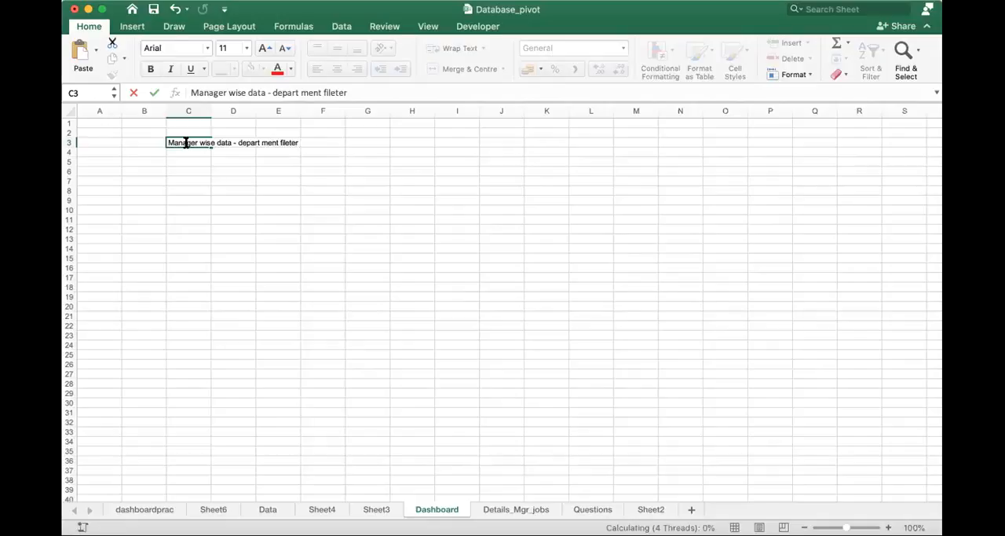
- Correct the last word of the C3 heading to "filter"
double_click(197, 142)
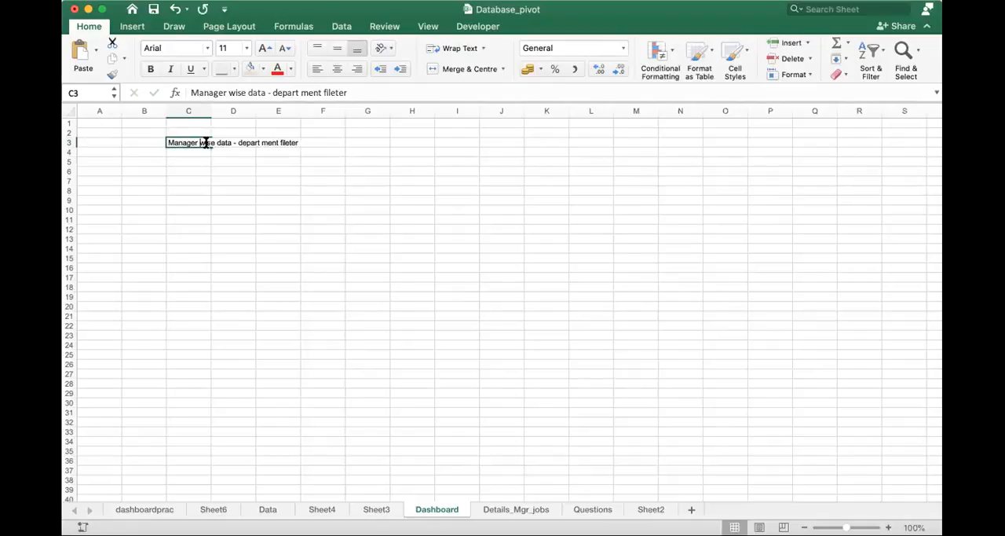
left_click_drag(282, 142, 318, 140)
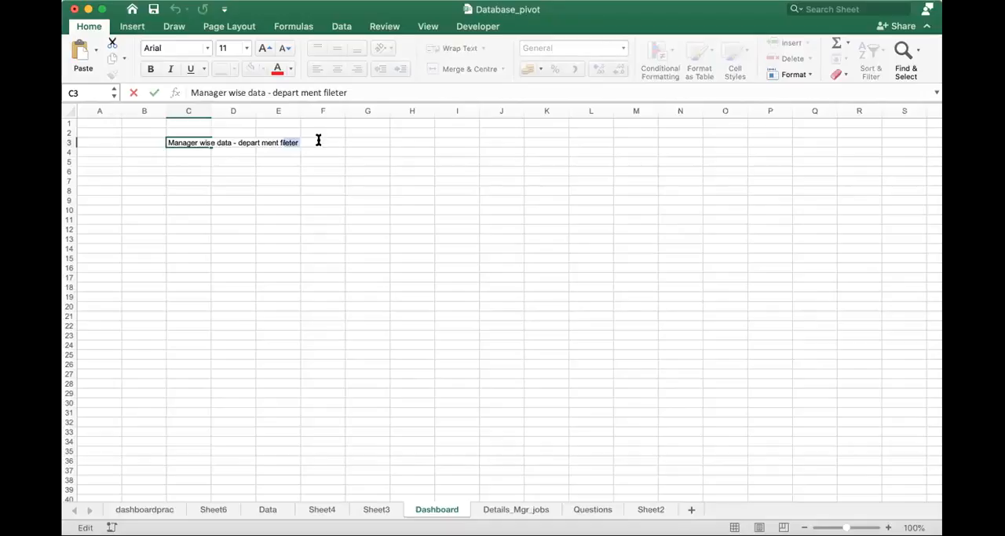
type("filter")
key("Return")
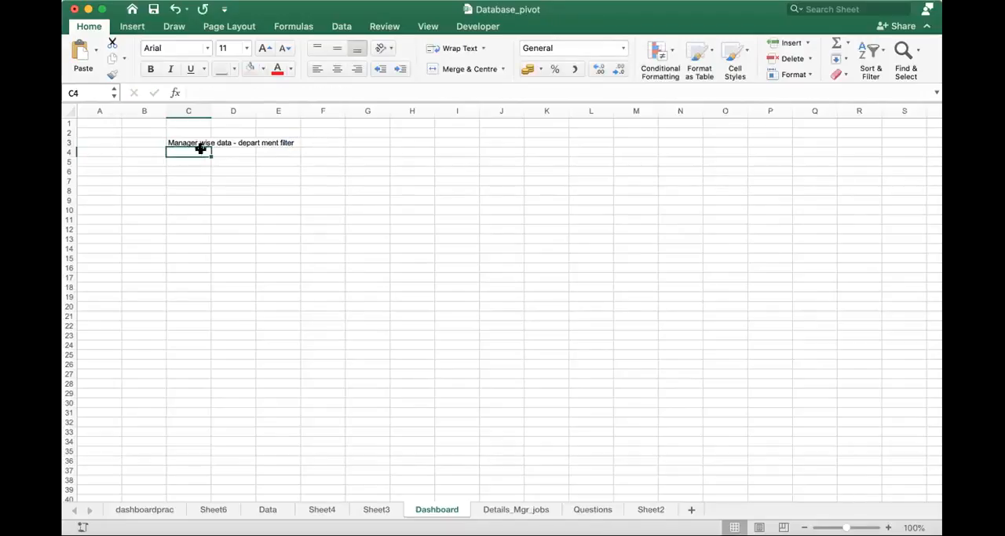
- Remove the stray space in the C3 heading so it reads "Manager wise data - department filter"
left_click(203, 142)
double_click(203, 142)
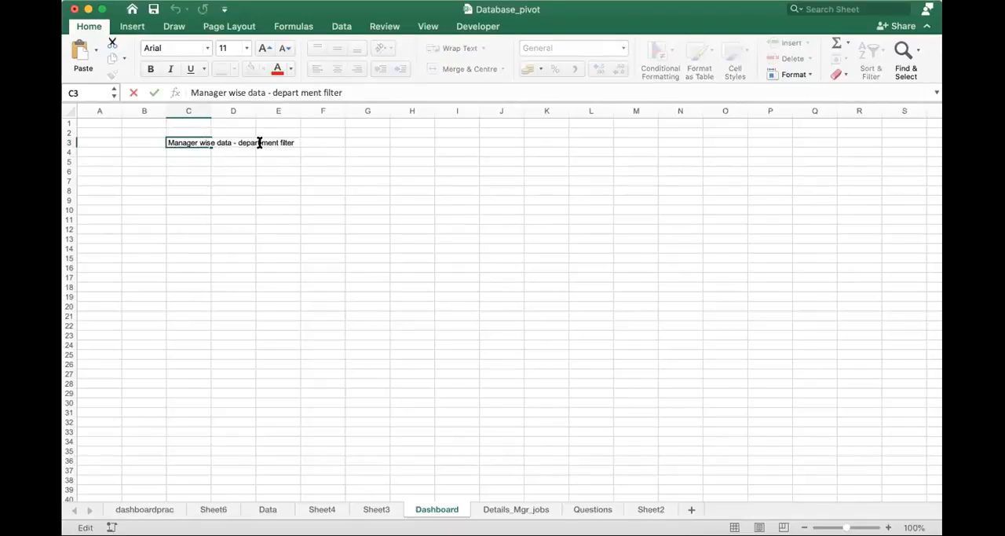
right_click(261, 143)
left_click(276, 348)
left_click(261, 142)
key("BackSpace")
key("Return")
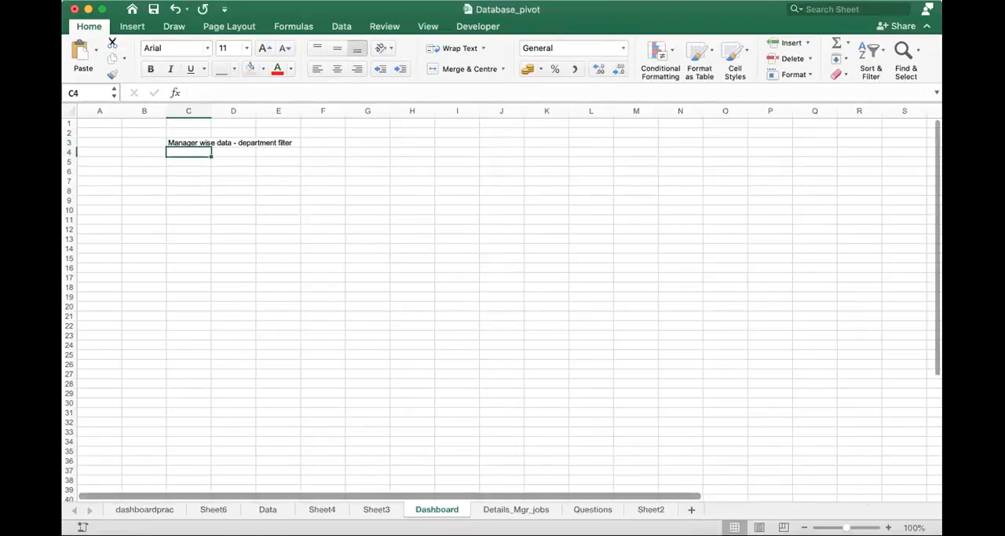
- Review the Data sheet's row 1 headers from Manager_Code across to Manager Name in AA1
left_click(888, 527)
left_click(889, 527)
left_click(888, 527)
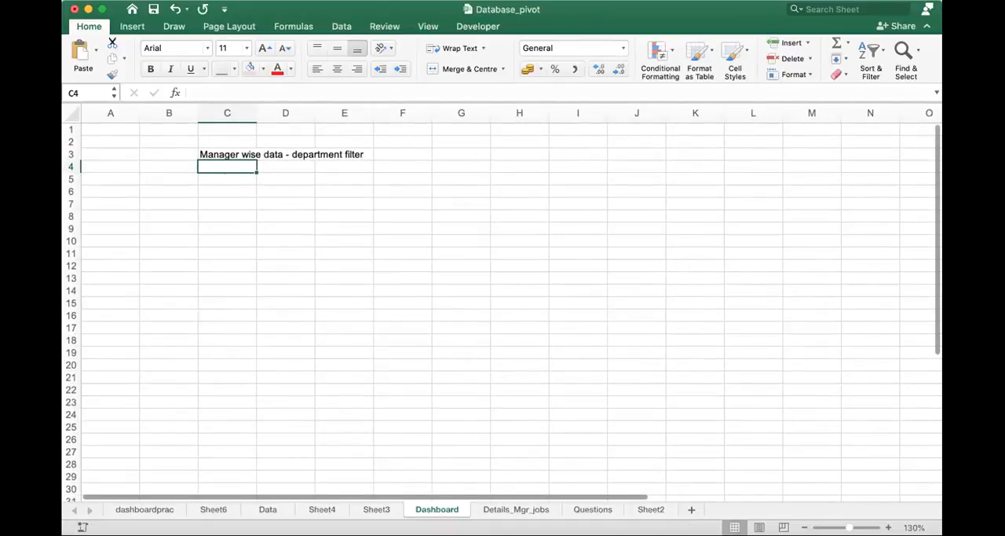
left_click(267, 509)
left_click(142, 190)
key("Up")
key("Up")
key("Up")
key("Up")
key("Left")
key("Right")
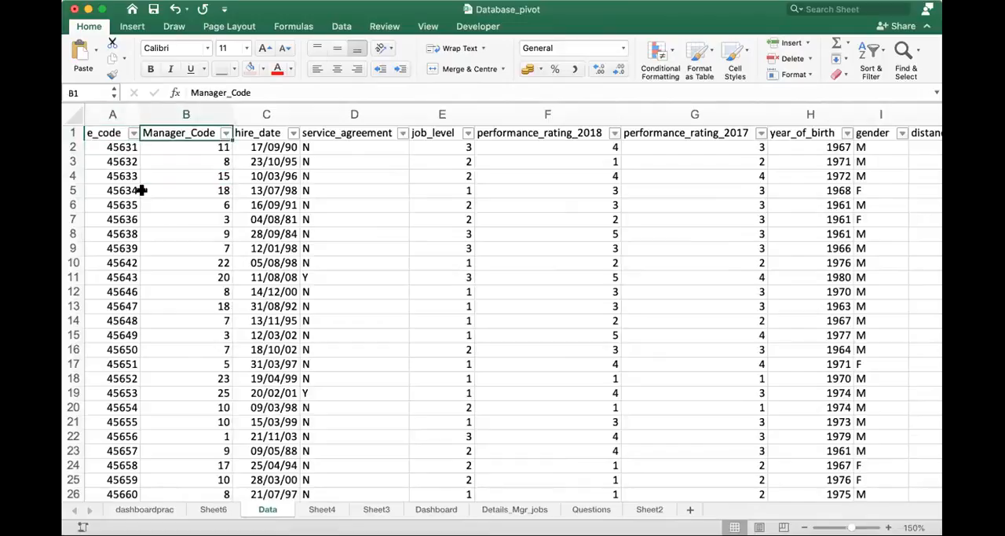
key("Right")
key("Right")
key("Right")
key("Right")
key("Right")
key("Right")
key("Right")
key("Right")
key("Right")
key("Right")
key("Right")
key("Left")
key("Left")
key("Left")
key("Left")
key("Left")
key("Left")
key("Left")
key("Left")
key("Left")
key("Left")
key("Left")
key("Left")
key("Right")
key("Right")
key("Right")
key("Right")
key("Right")
key("Right")
key("Right")
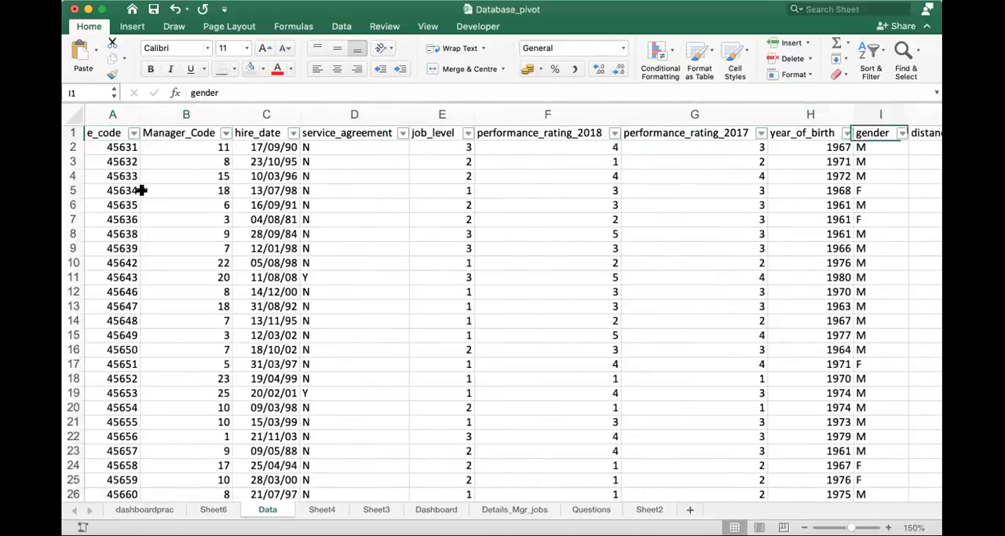
key("Right")
key("Right")
key("Right")
key("Right")
key("Right")
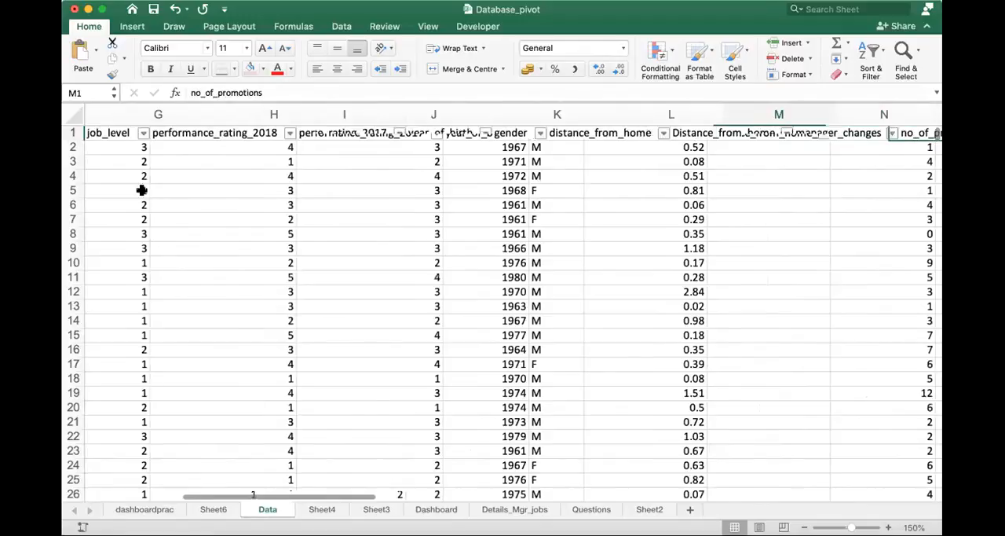
key("Right")
key("Right")
key("Right")
key("Right")
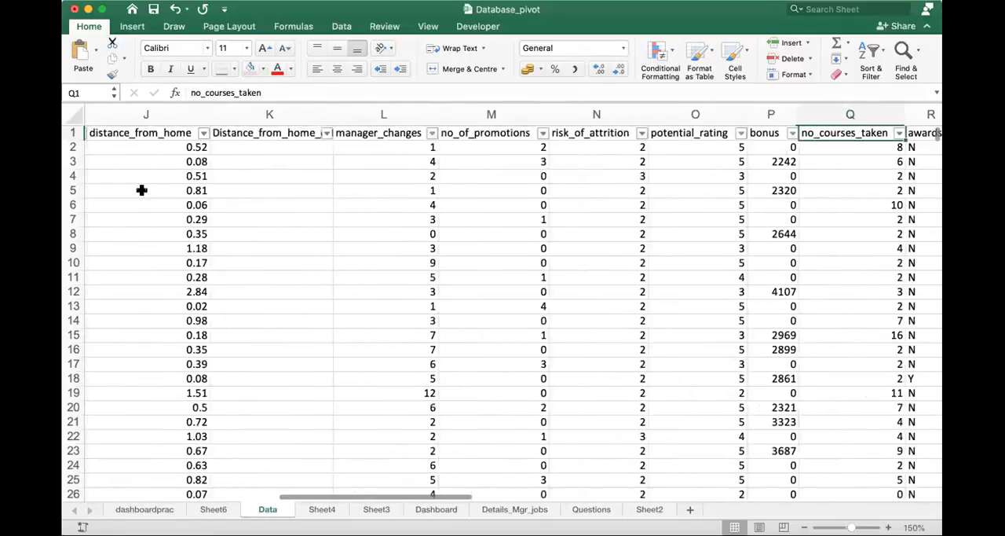
key("Right")
key("Right")
key("Right")
key("Right")
key("Right")
key("Right")
key("Right")
key("Right")
key("Right")
key("Right")
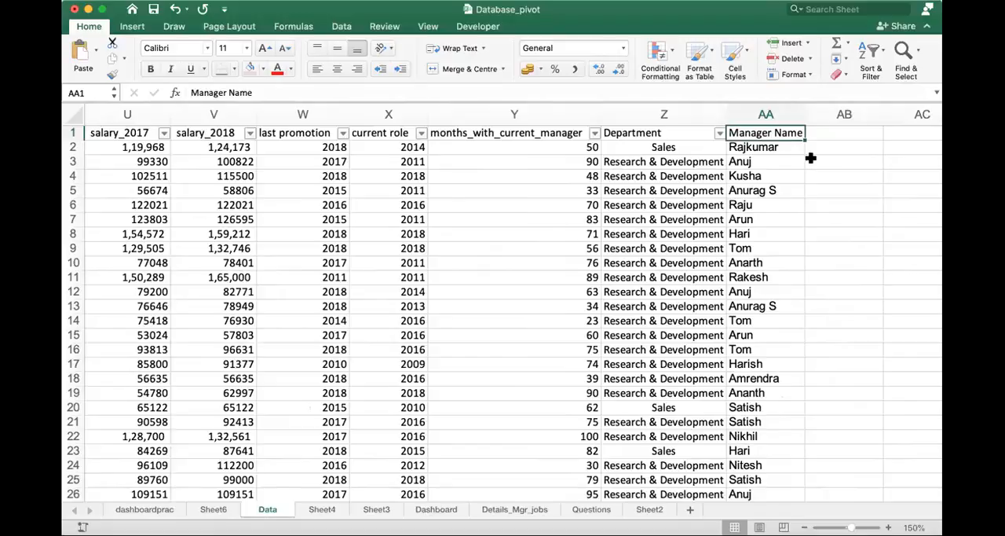
- Inspect the VLOOKUP formula behind the Manager Name column on the Data sheet, then return to its header AA1
double_click(774, 146)
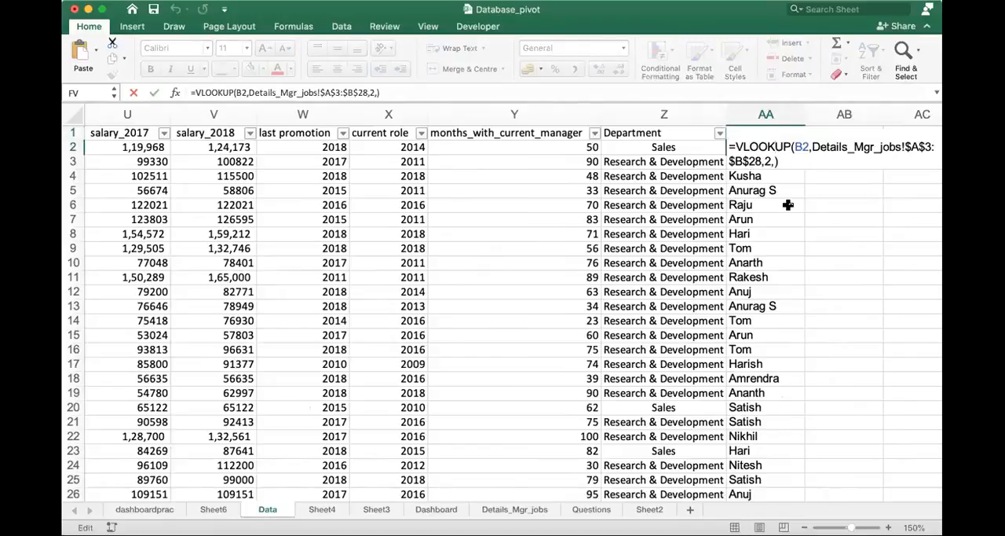
key("Return")
key("Down")
key("Down")
key("Down")
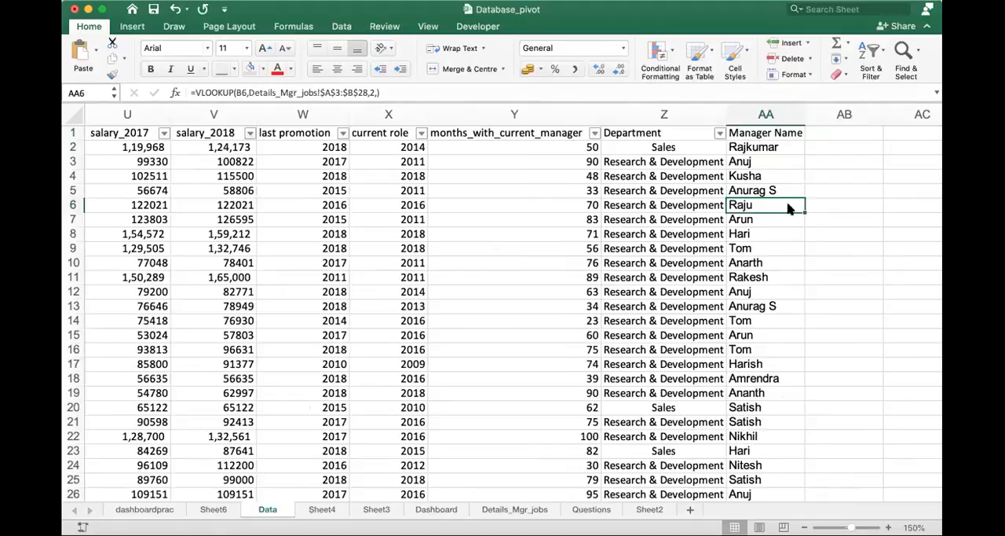
key("Up")
key("Up")
key("ctrl+Up")
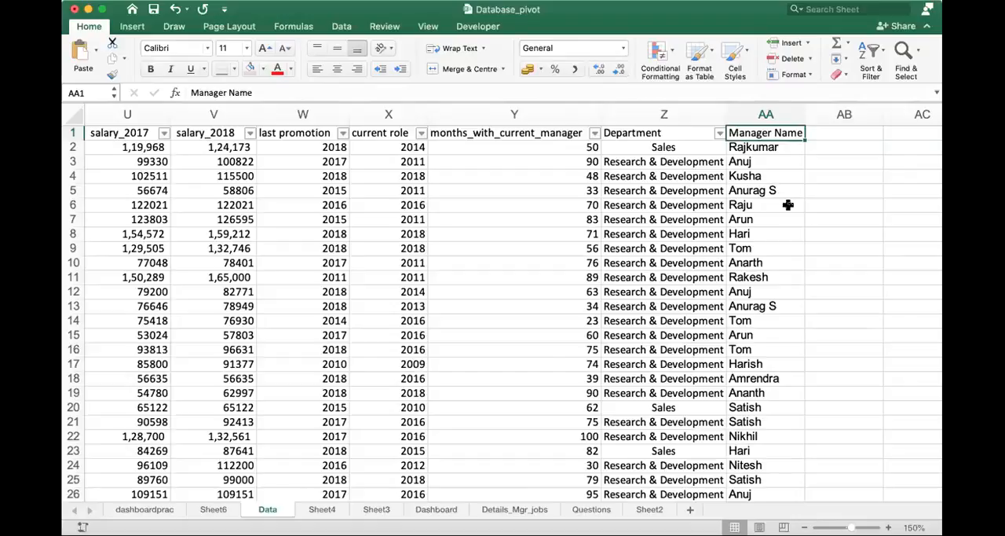
- Enter "Departments" in cell C5 of the Dashboard sheet
left_click(437, 509)
left_click(244, 179)
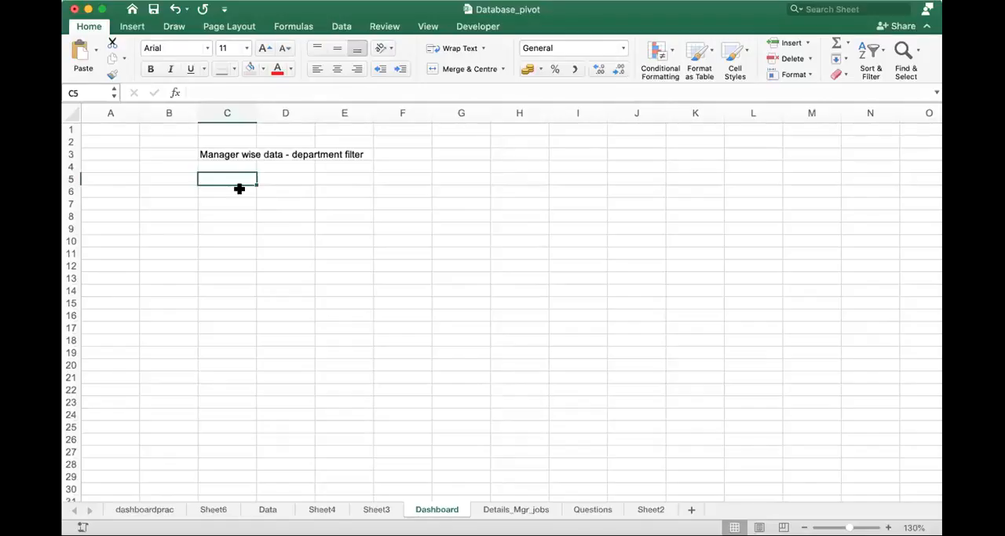
type("Departmen")
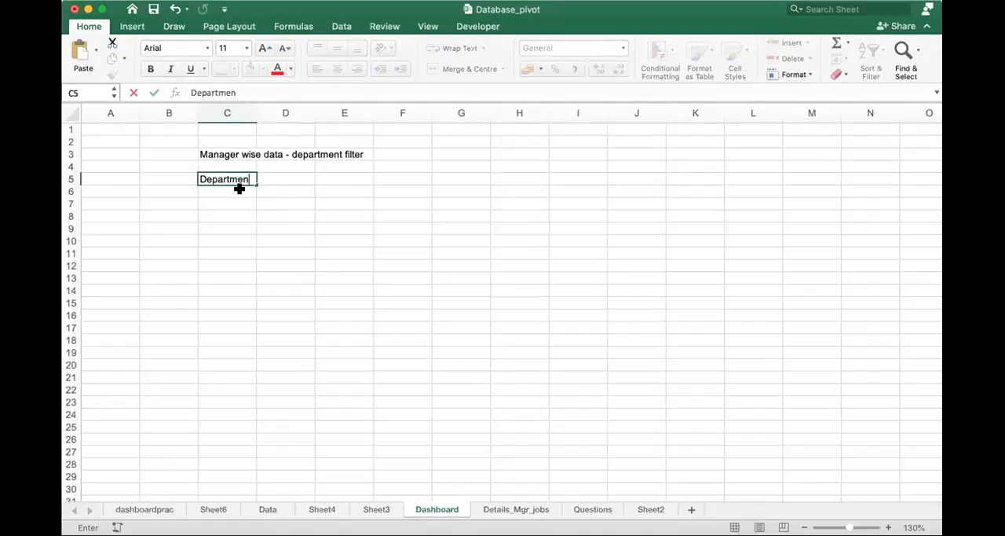
type("ts")
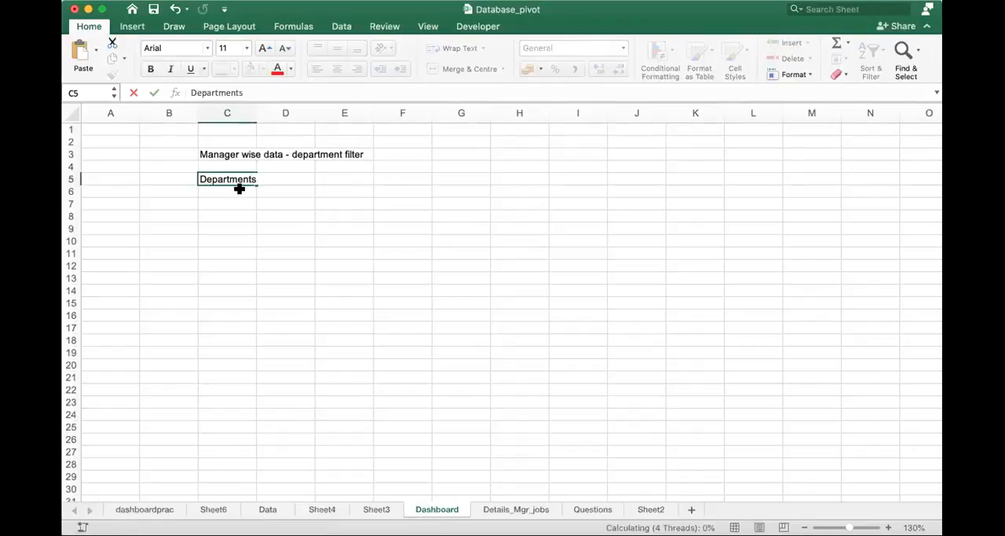
key("Return")
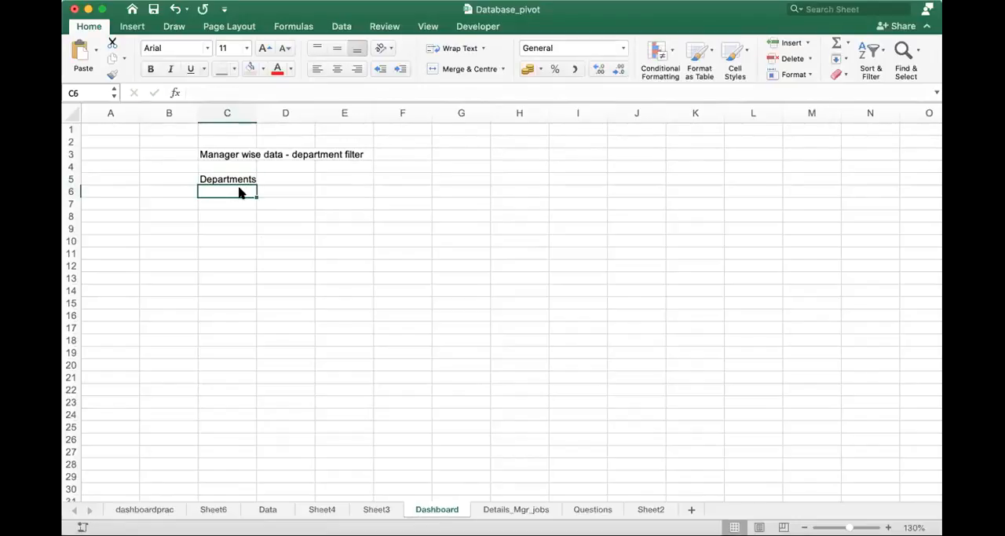
- Enter the planning note "Pie chart - how many nos managers %" in cell C6, below Departments
type("Pie ")
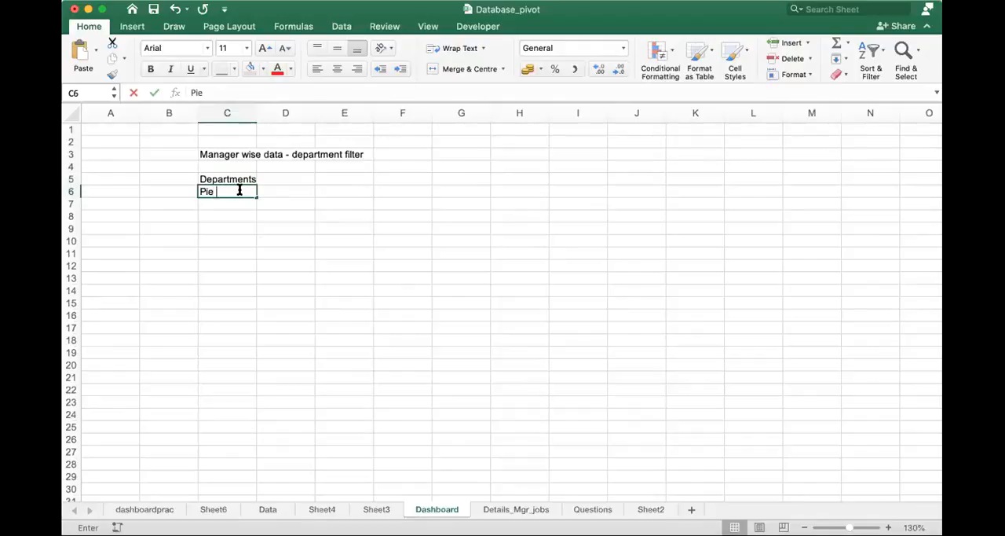
type("chart -")
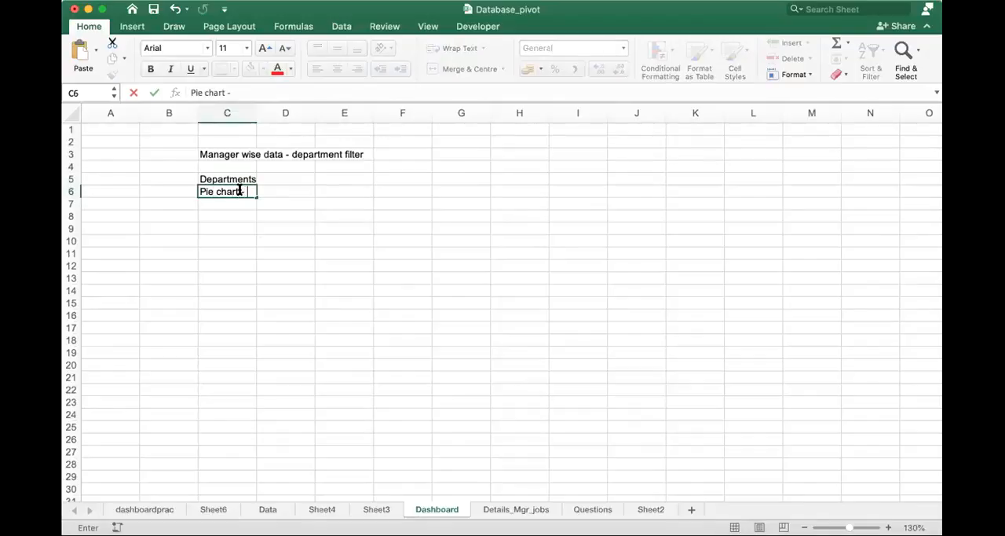
type(" how many")
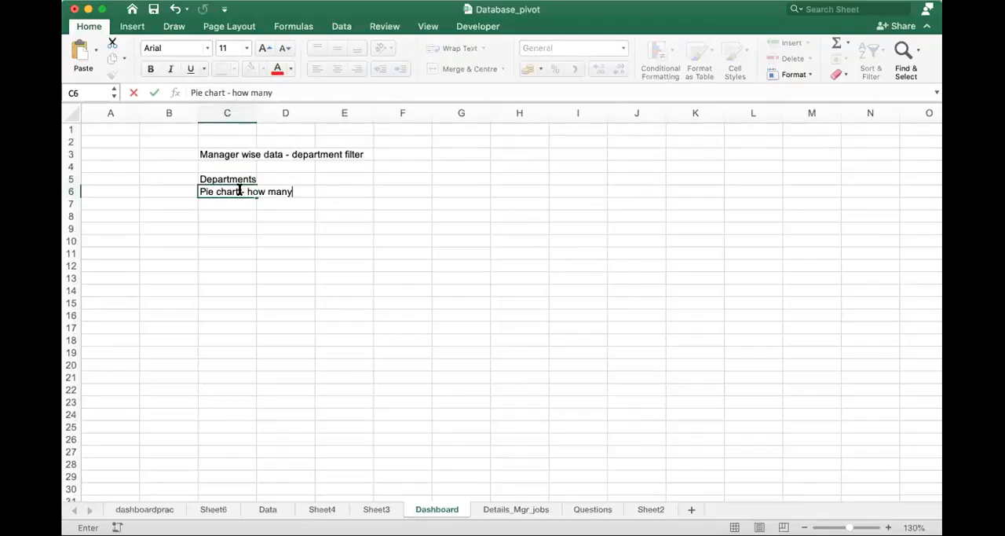
type(" nos manager")
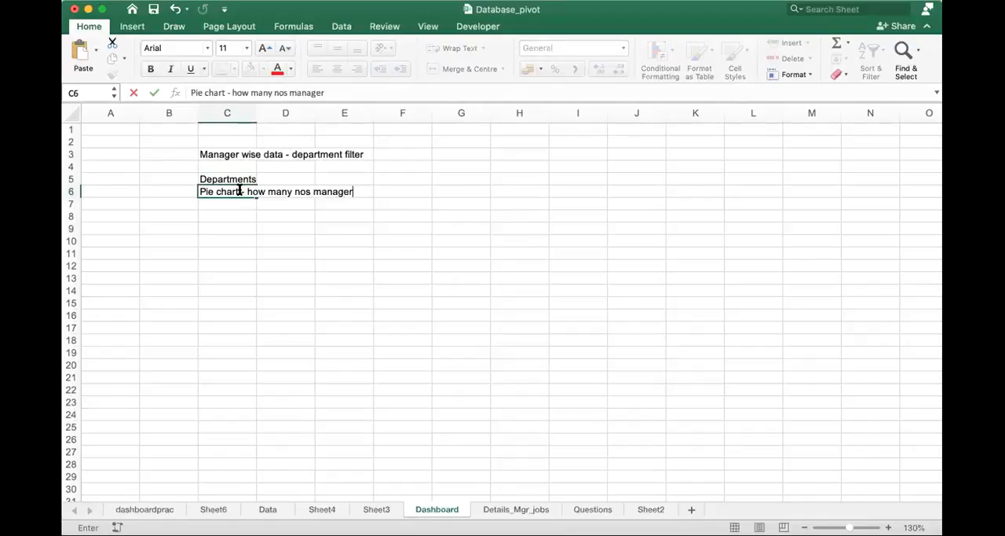
type("s %")
key("Return")
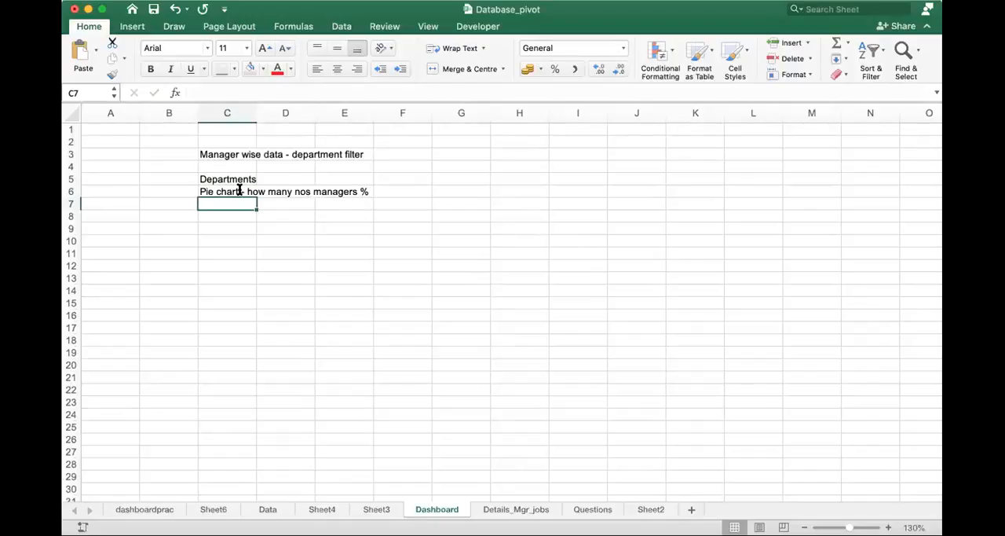
- Review the Department and Manager Name columns on the Data sheet and the dashboard tasks on the Questions sheet
left_click(267, 510)
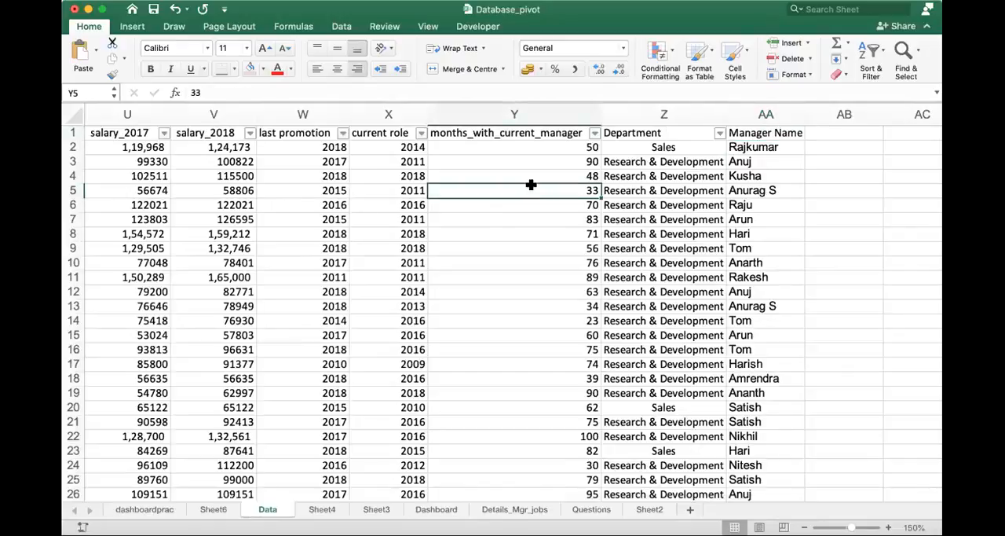
left_click(590, 510)
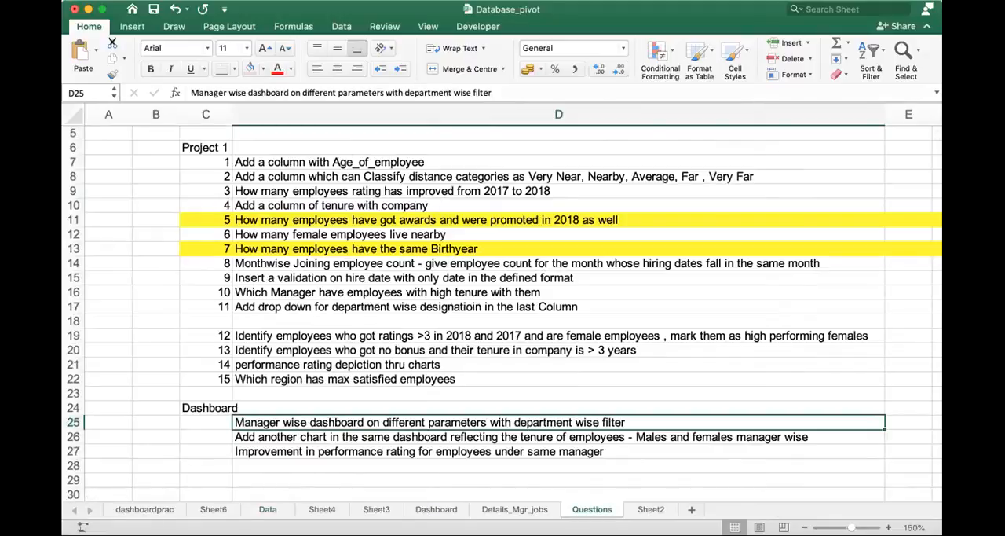
left_click(102, 11)
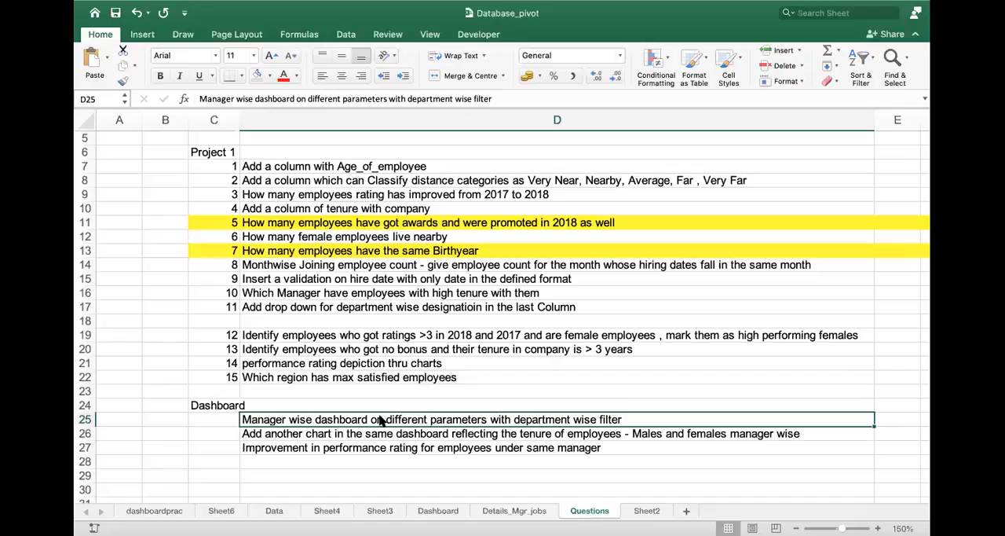
- Reread the manager-wise dashboard task in D25 of the Questions sheet, then examine the salary, promotion and satisfaction headers on the Data sheet
double_click(312, 422)
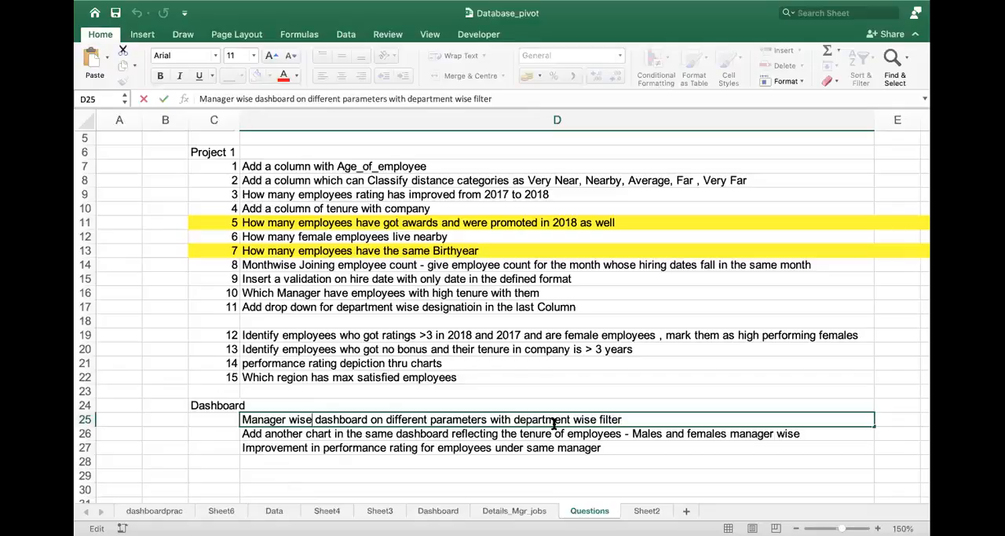
left_click(276, 508)
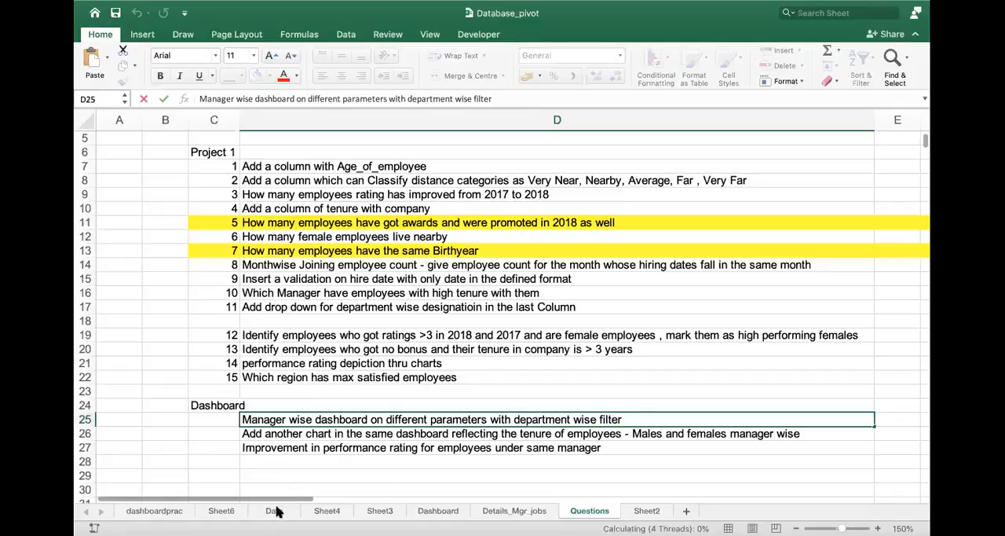
left_click(275, 510)
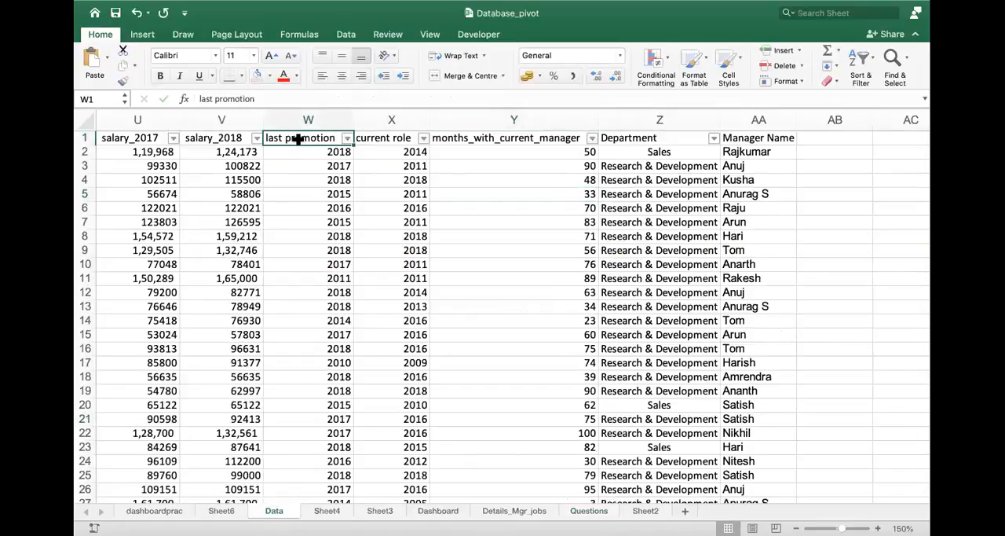
key("Right")
key("Right")
key("Left")
key("Left")
key("Left")
key("Left")
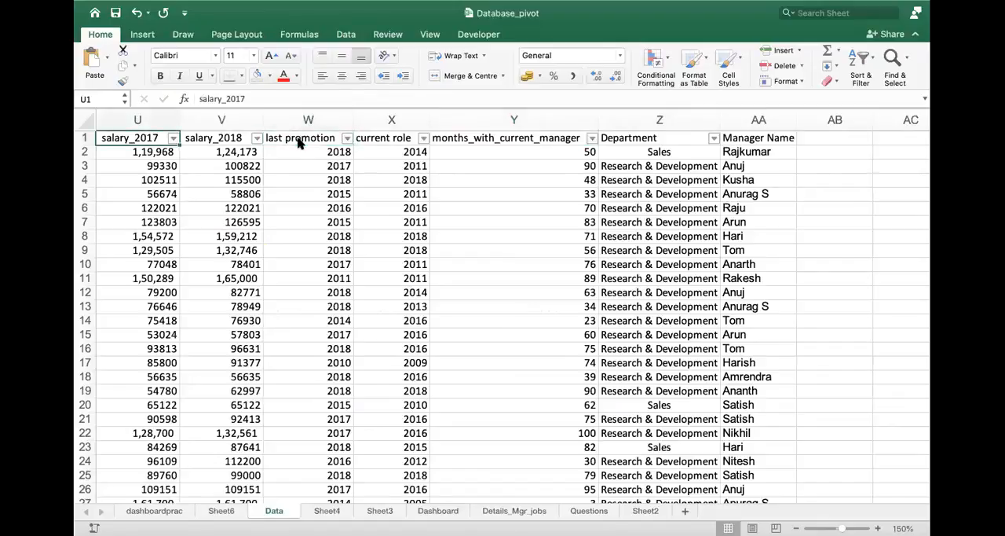
key("Left")
key("Left")
key("Left")
key("Left")
key("Right")
key("Right")
key("Right")
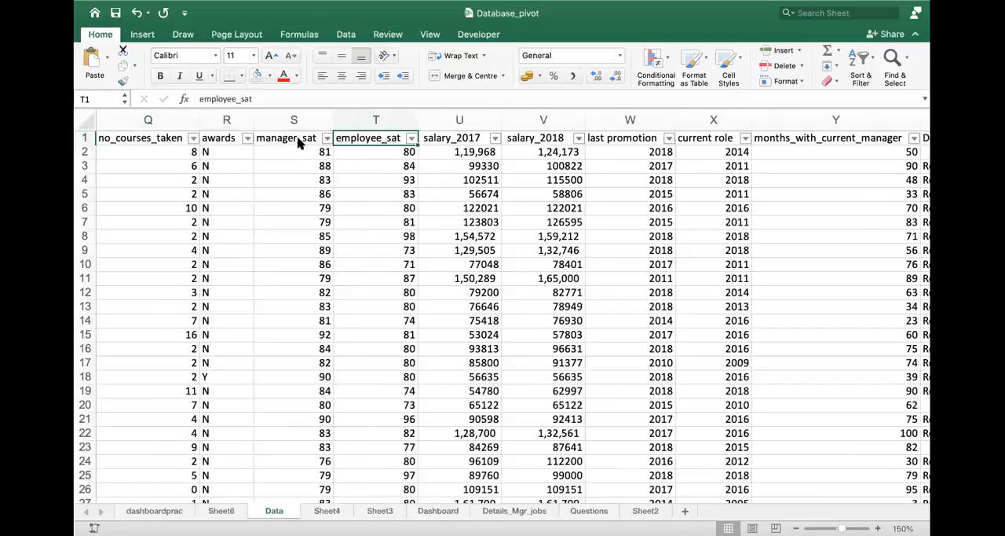
- Examine the Data sheet headers from employee_sat back through awards, bonus and potential_rating to no_of_promotions as possible manager-wise parameters
key("Left")
key("Left")
key("Left")
key("Left")
key("Left")
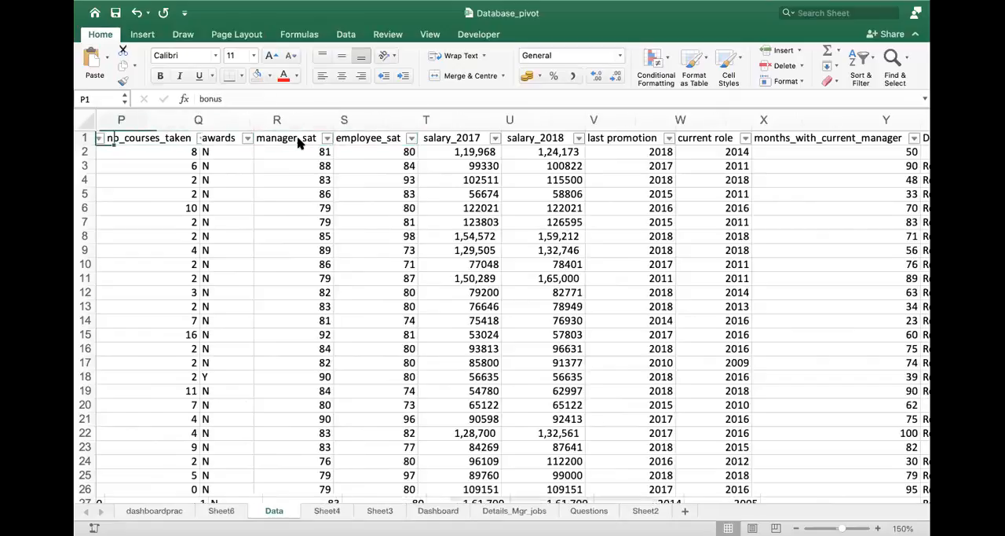
key("Left")
key("Right")
key("Right")
key("Left")
key("Left")
key("Left")
key("Left")
key("Left")
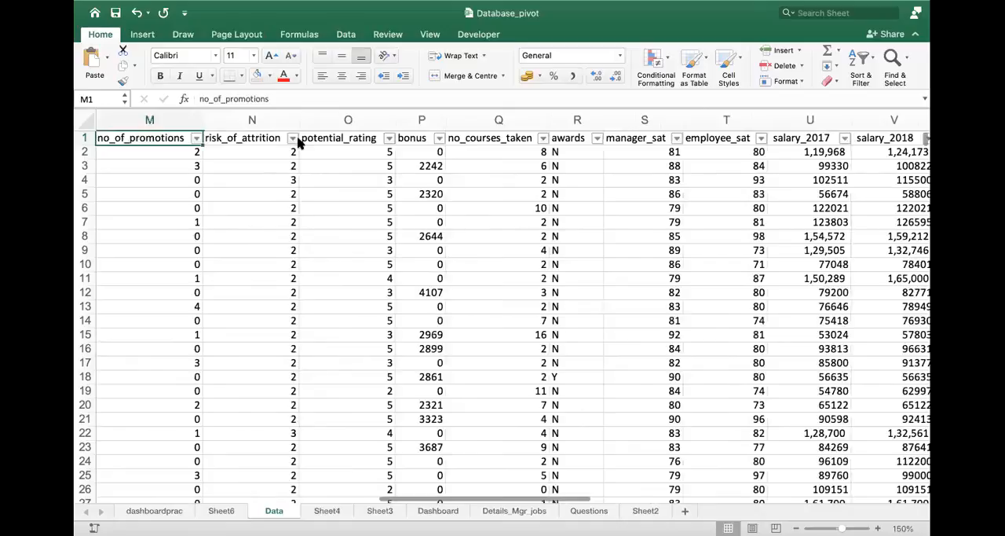
key("Right")
key("Right")
key("Right")
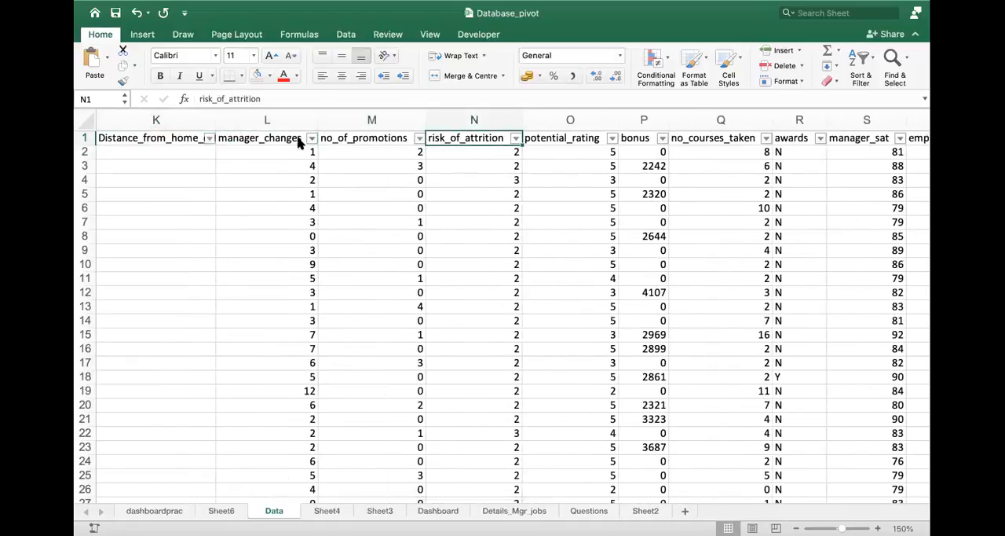
- Examine the Data sheet headers from risk_of_attrition back through manager_changes, distance_from_home and gender to year_of_birth and the performance ratings
key("Left")
key("Left")
key("Left")
key("Left")
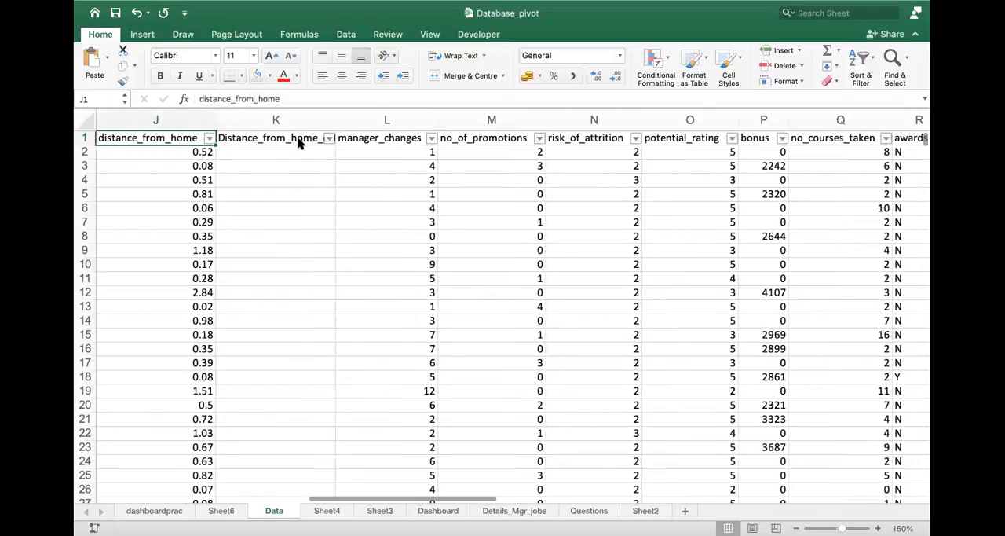
key("Left")
key("Left")
key("Left")
key("Left")
key("Left")
key("Left")
key("Left")
key("Right")
key("Right")
key("Right")
key("Right")
key("Right")
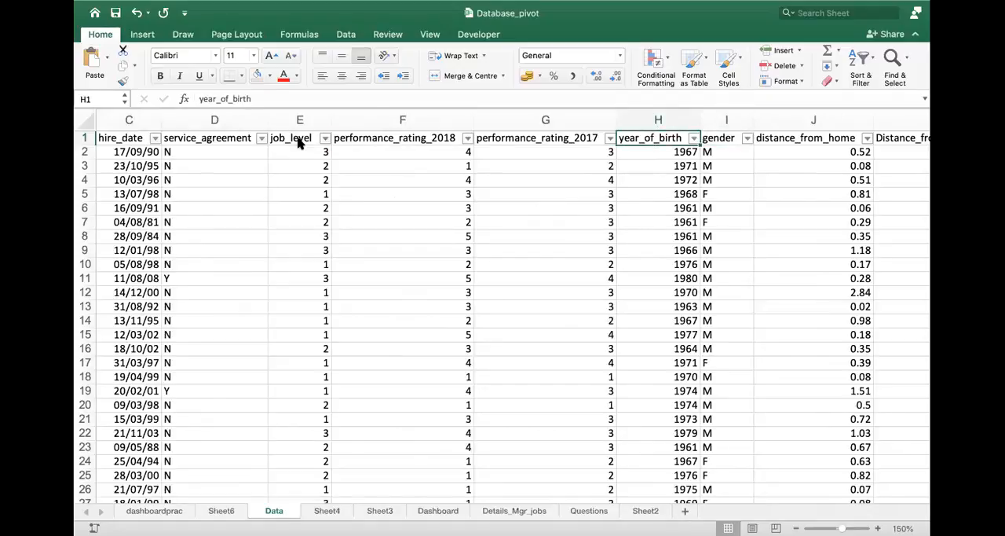
- Compare the performance_rating_2017, performance_rating_2018 and job_level columns on the Data sheet, continuing back to Manager_Code
key("Left")
key("Right")
key("Left")
key("Left")
key("Left")
key("Right")
key("Right")
key("Left")
key("Right")
key("Left")
key("Right")
key("Left")
key("Left")
key("Left")
key("Left")
key("Left")
key("Left")
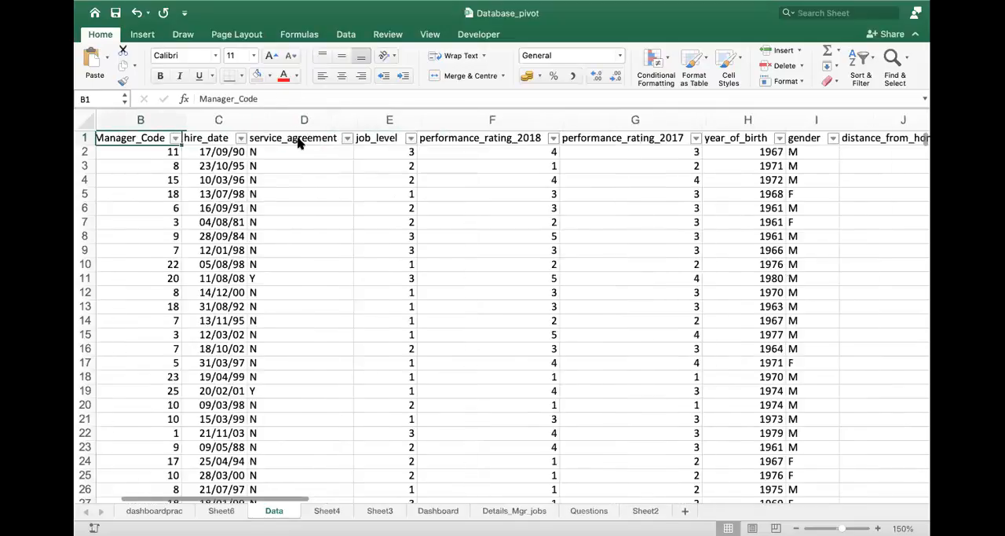
- Review the Data sheet headers again from Manager_Code forward through job_level and potential_rating to salary_2018
key("Right")
key("Right")
key("Right")
key("Right")
key("Right")
key("Right")
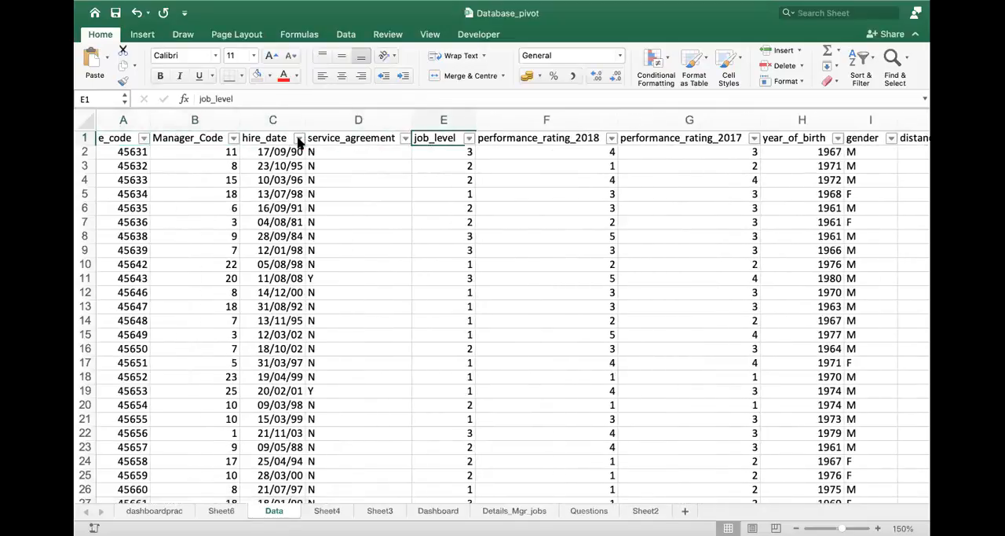
key("Right")
key("Right")
key("Right")
key("Right")
key("Right")
key("Right")
key("Right")
key("Right")
key("Right")
key("Right")
key("Right")
key("Right")
key("Right")
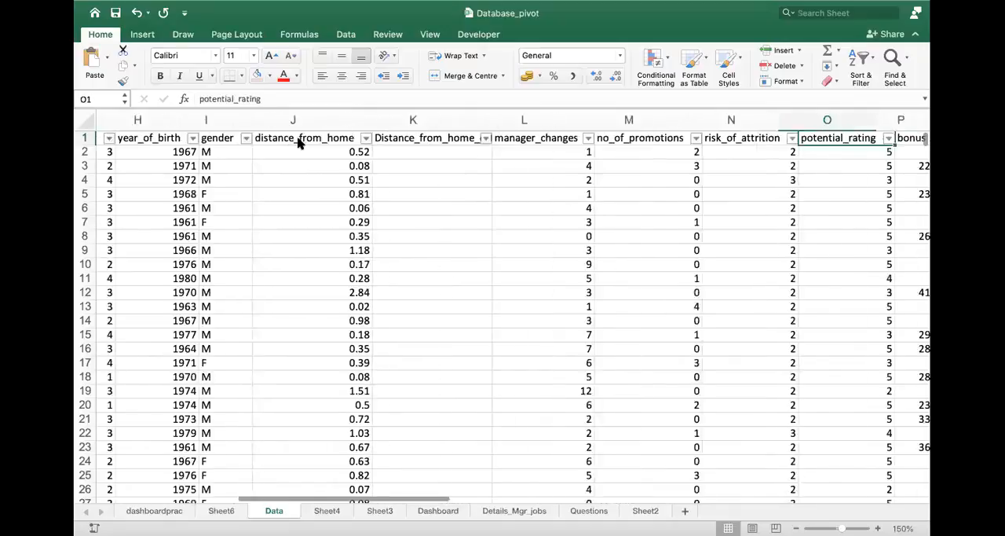
key("Right")
key("Right")
key("Right")
key("Right")
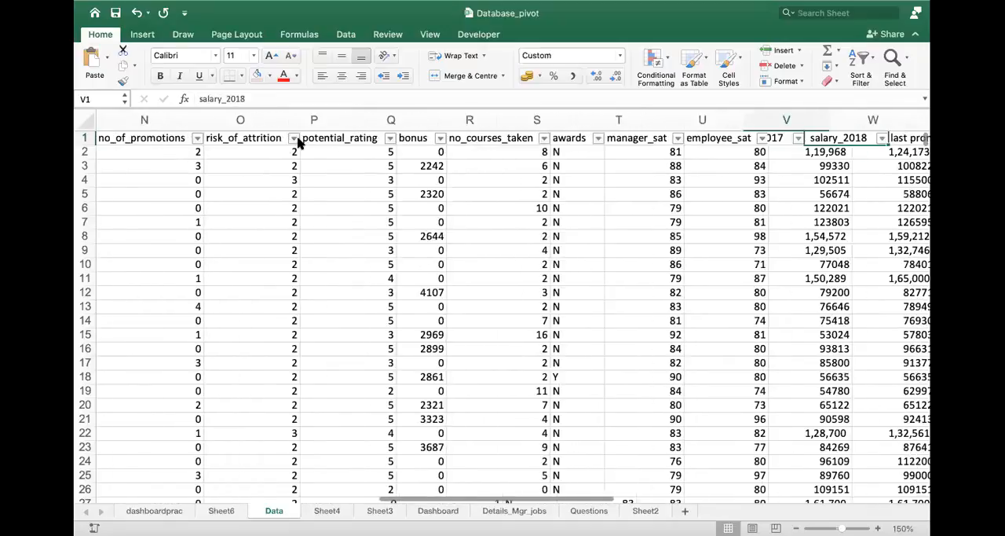
- Review the salary, current role, months_with_current_manager, Department and Manager Name columns on the Data sheet, ending at the last promotion header
key("Left")
key("Left")
key("Left")
key("Right")
key("Right")
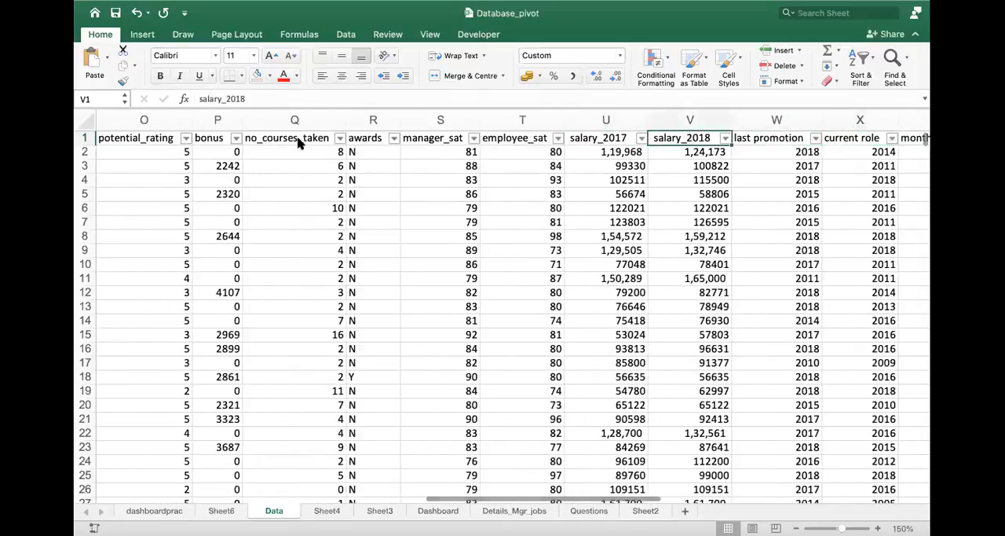
key("Right")
key("Right")
key("Right")
key("Right")
key("Right")
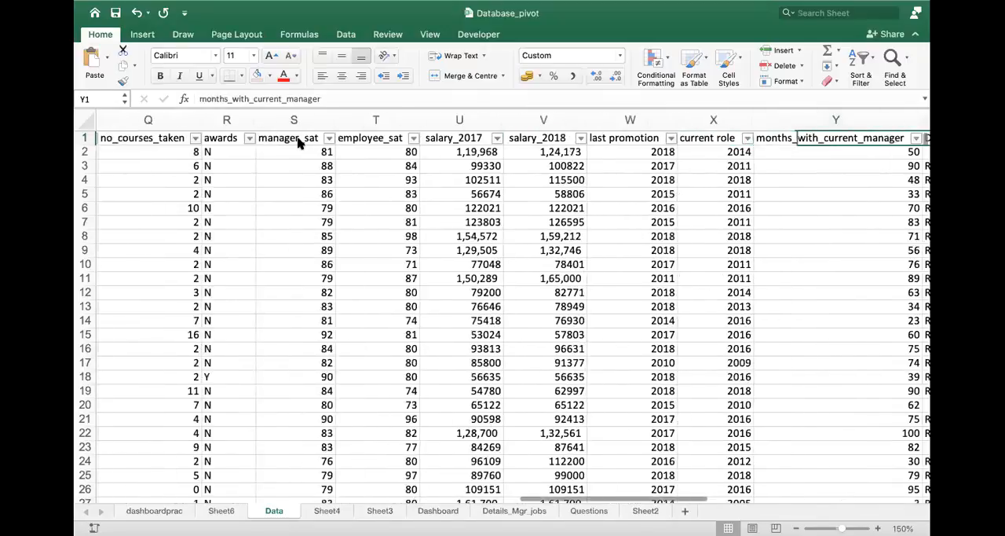
key("Left")
key("Left")
key("Left")
key("Left")
key("Left")
key("Left")
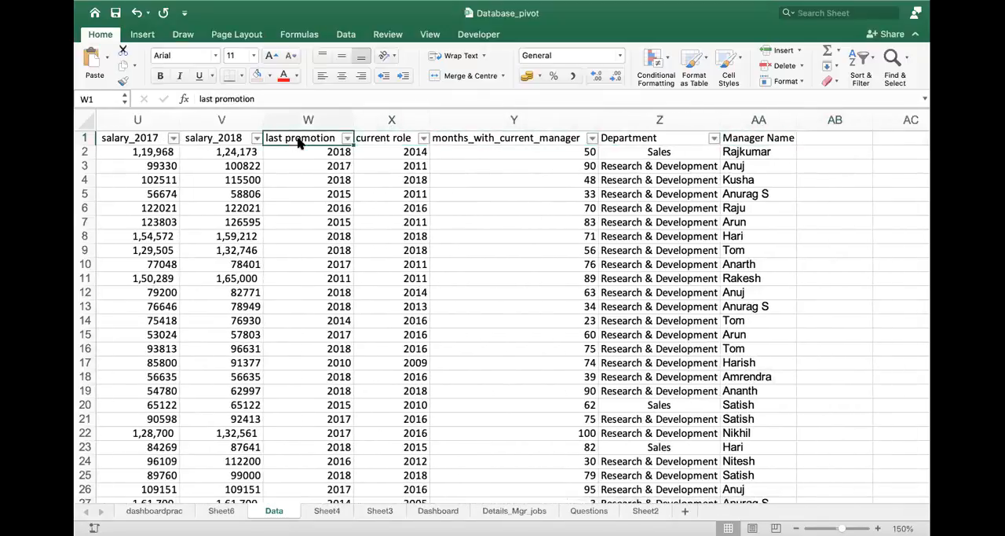
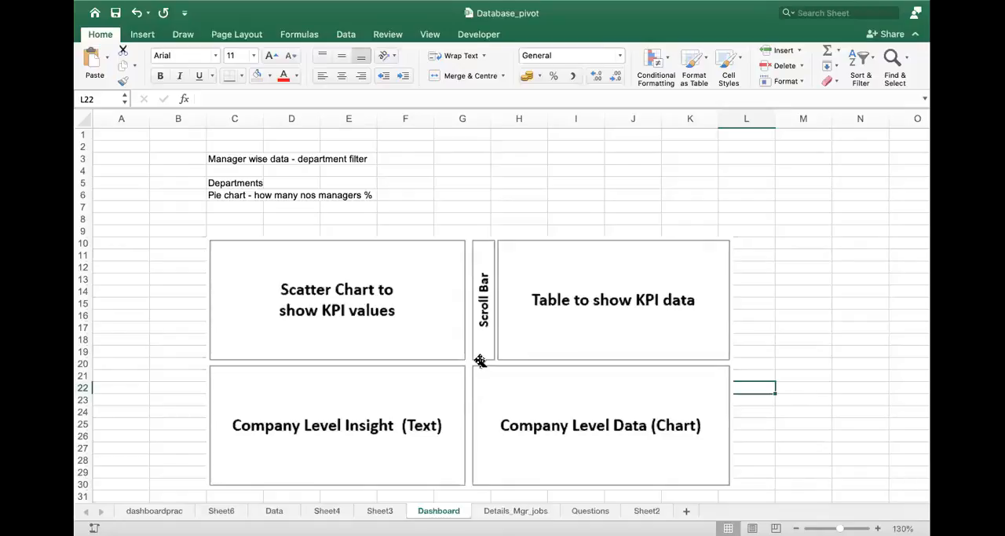
- Replace "managers" with "employees" in the pie chart note in cell C6 of the Dashboard sheet
left_click(240, 196)
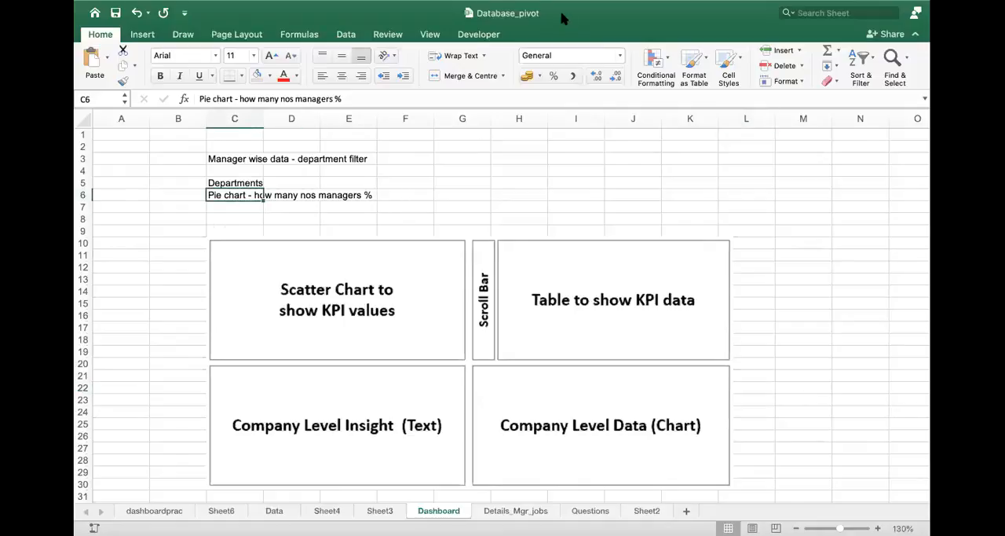
double_click(245, 195)
left_click_drag(318, 194, 362, 198)
type("employees")
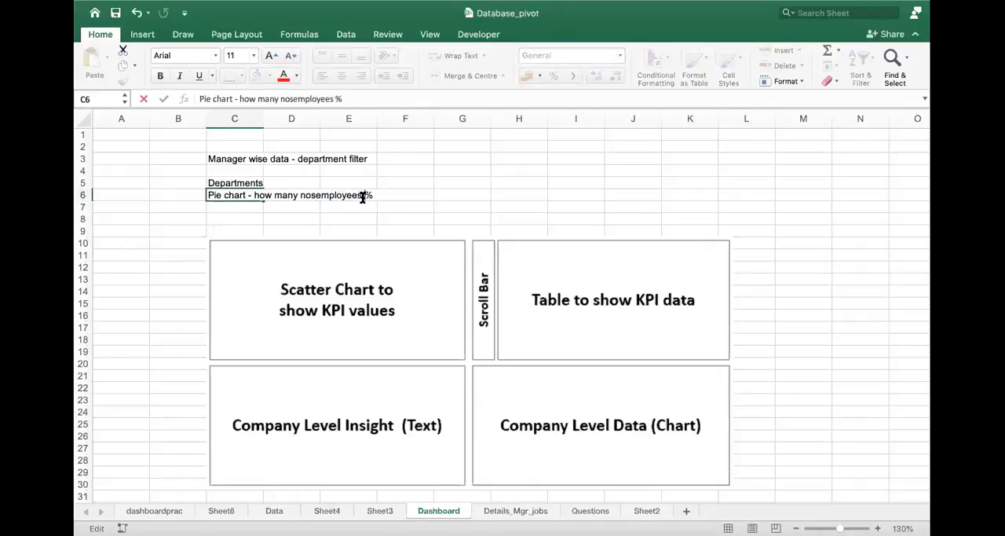
key("Return")
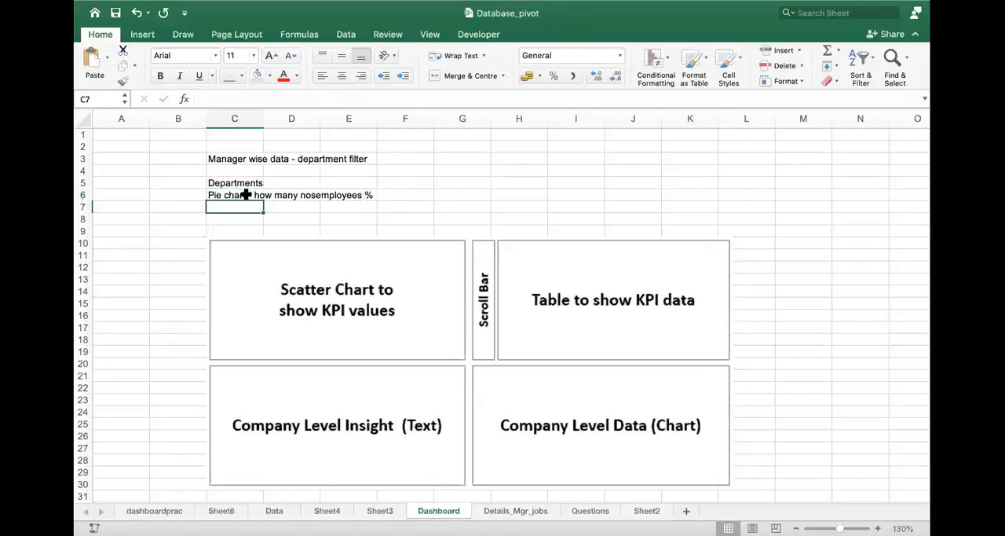
left_click(246, 195)
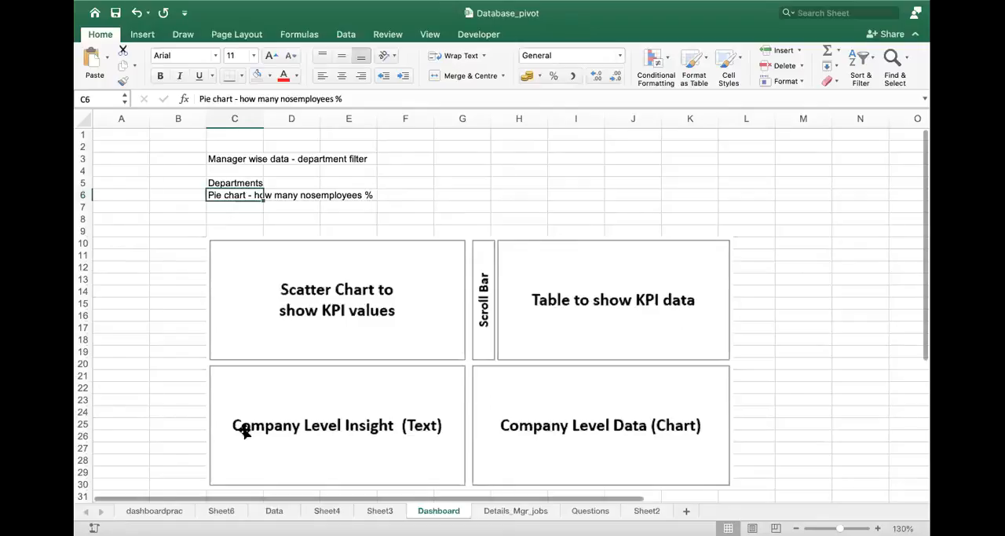
- On the dashboardprac sheet, widen the pivot chart to about column N and place the Department slicer over the chart's first columns
left_click(155, 513)
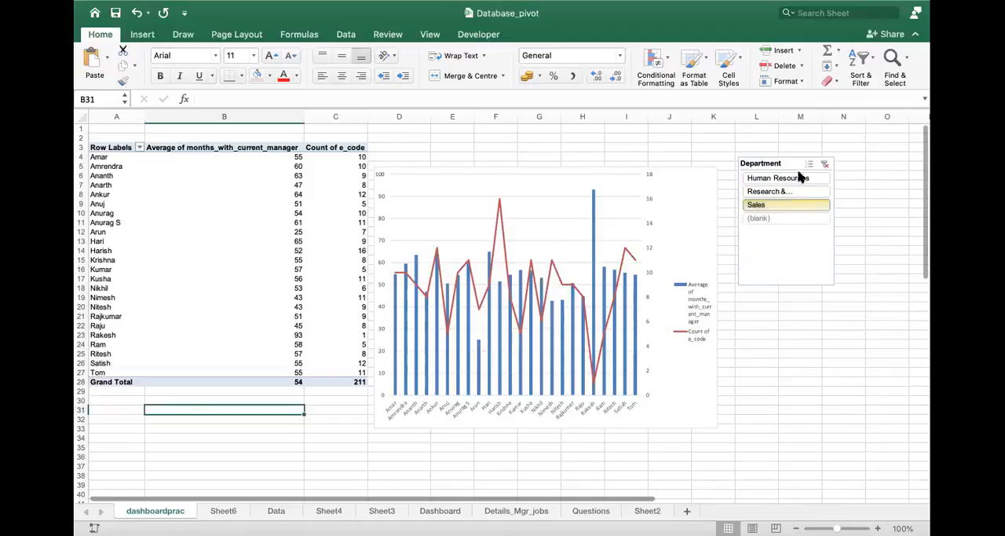
left_click_drag(797, 159, 826, 125)
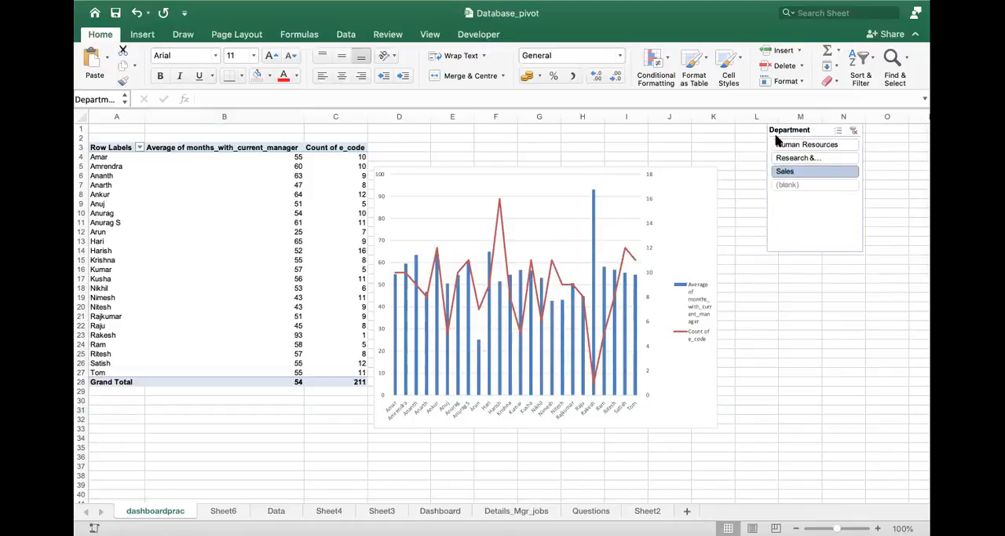
left_click(702, 282)
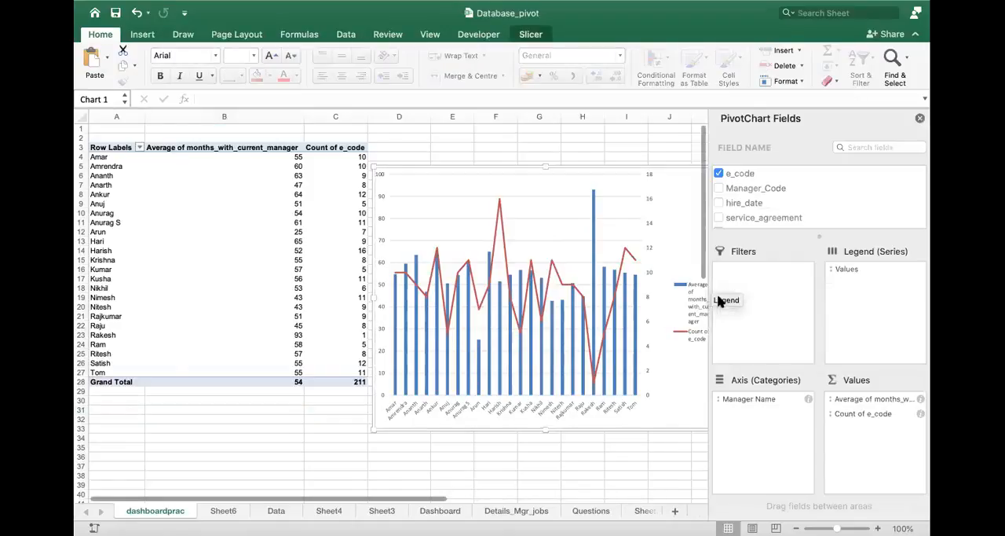
left_click(920, 118)
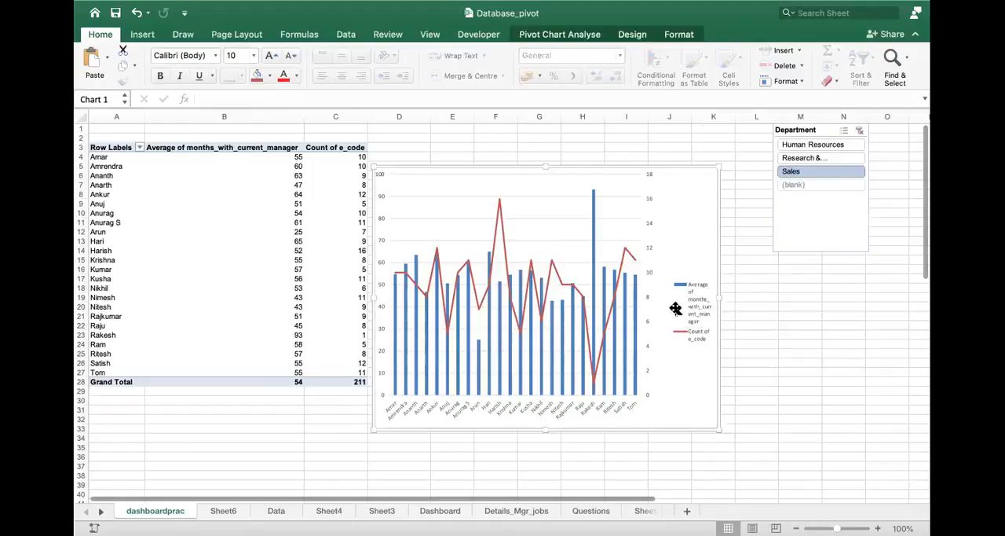
left_click_drag(718, 299, 857, 297)
left_click_drag(820, 131, 451, 123)
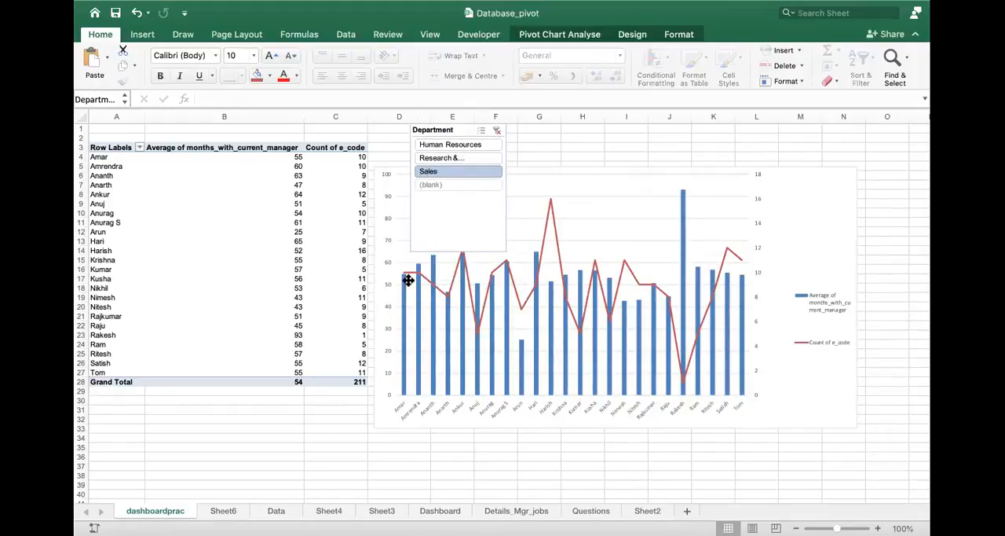
left_click(415, 242)
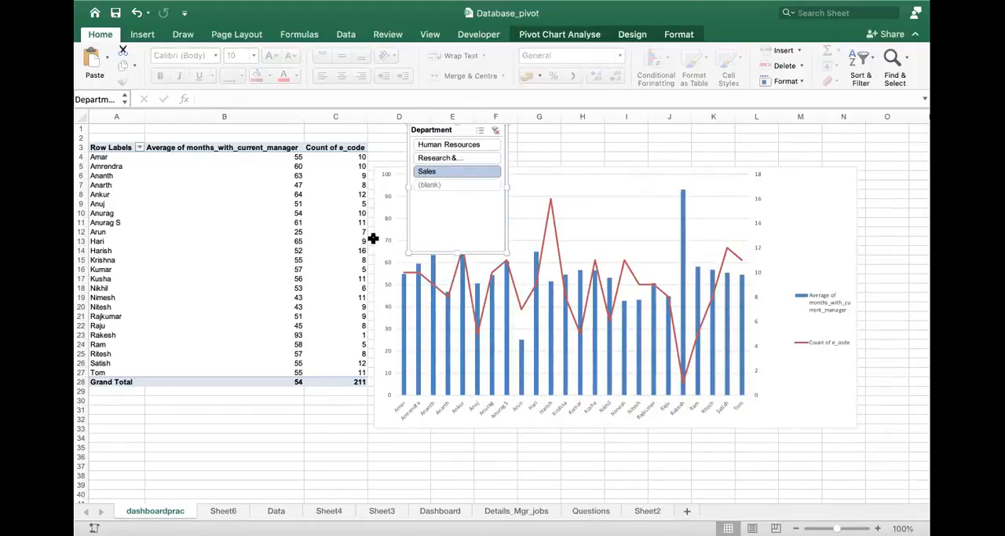
- Compare the first manager's average months_with_current_manager with the count of e_code in pivot table row 4
left_click(203, 155)
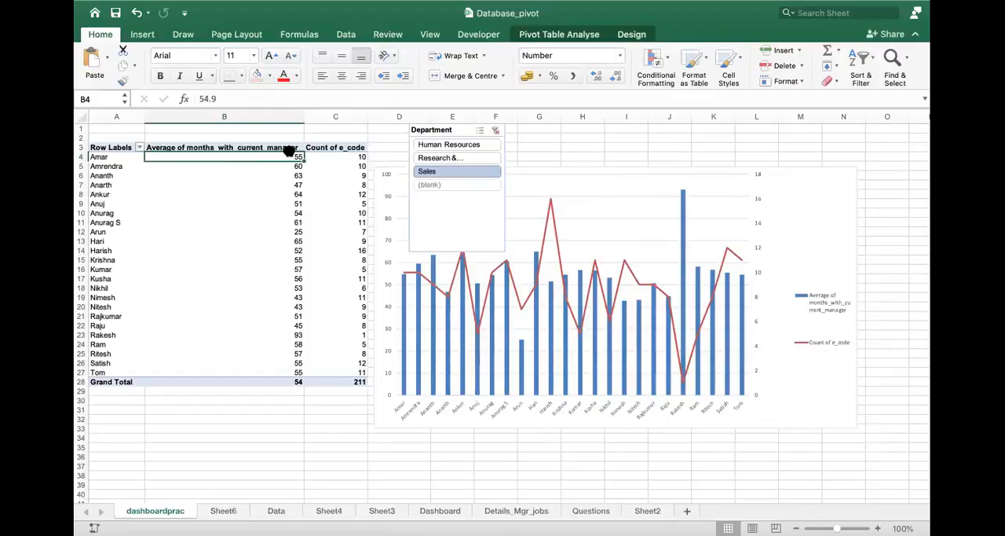
left_click(351, 157)
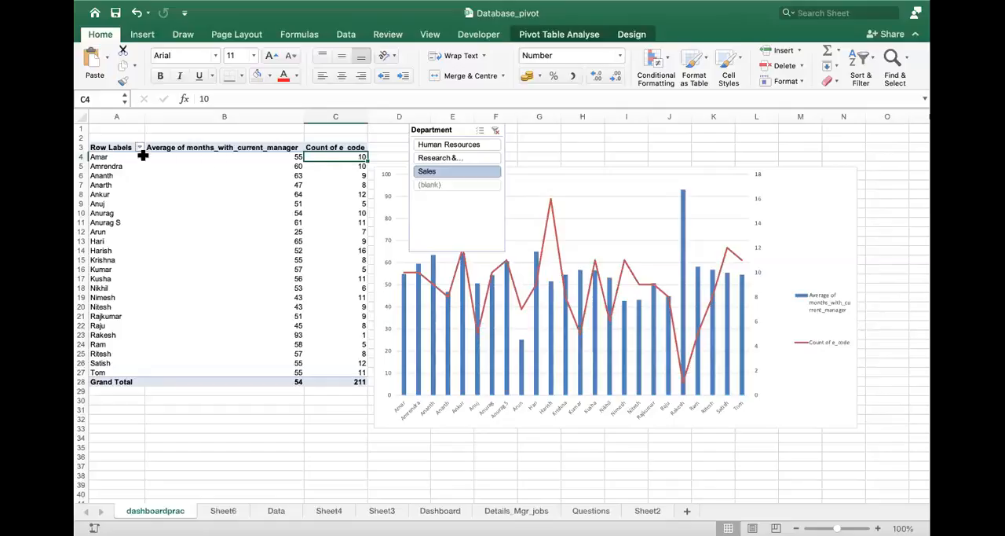
left_click(117, 155)
key("Right")
key("Right")
key("Left")
key("Left")
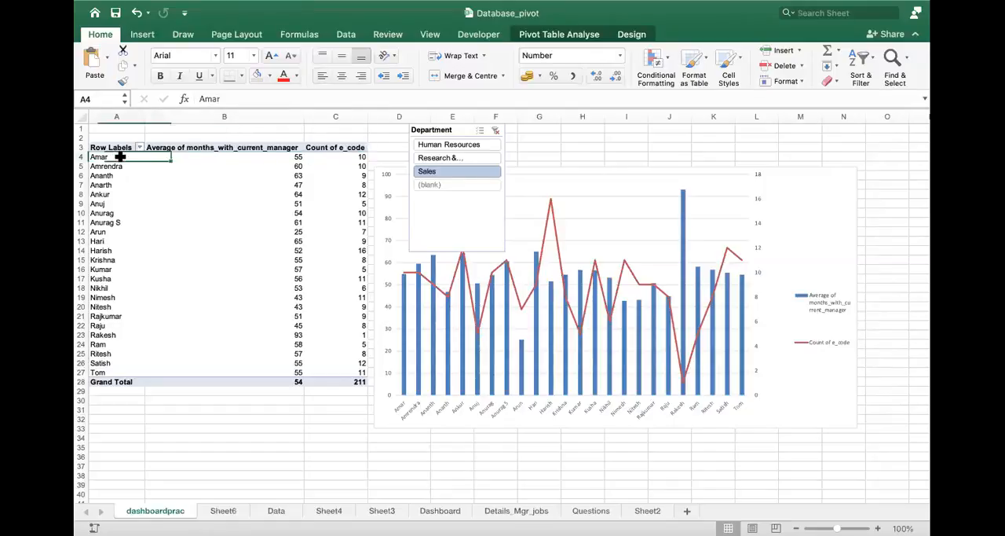
key("Right")
key("Right")
key("Left")
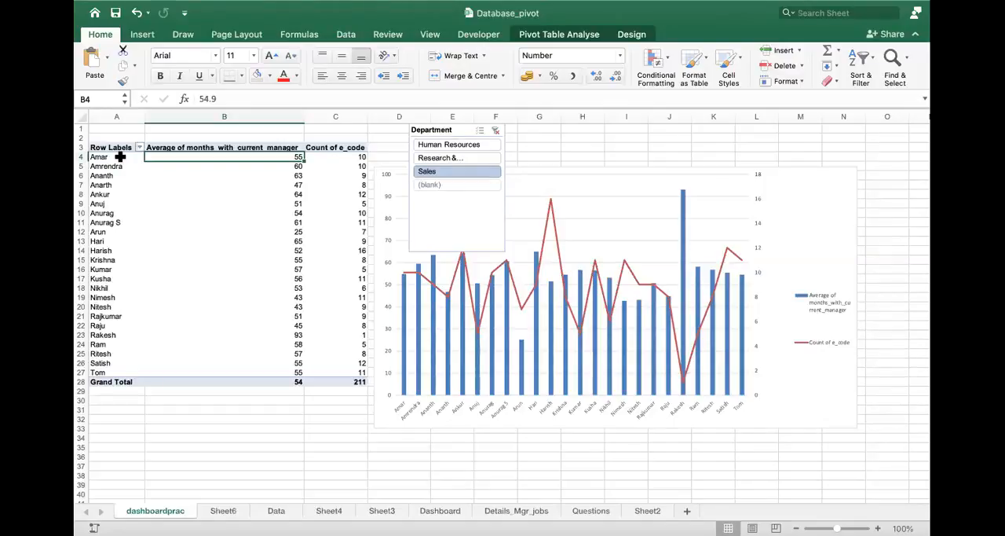
- Examine the average months and e_code count of the manager in row 23, and inspect the corresponding bars and line in the chart
key("Down")
key("Down")
key("Down")
key("Down")
key("Down")
key("Down")
key("Down")
key("Down")
key("Down")
key("Down")
key("Down")
key("Down")
key("Down")
key("Down")
key("Down")
key("Down")
key("Down")
key("Down")
key("Down")
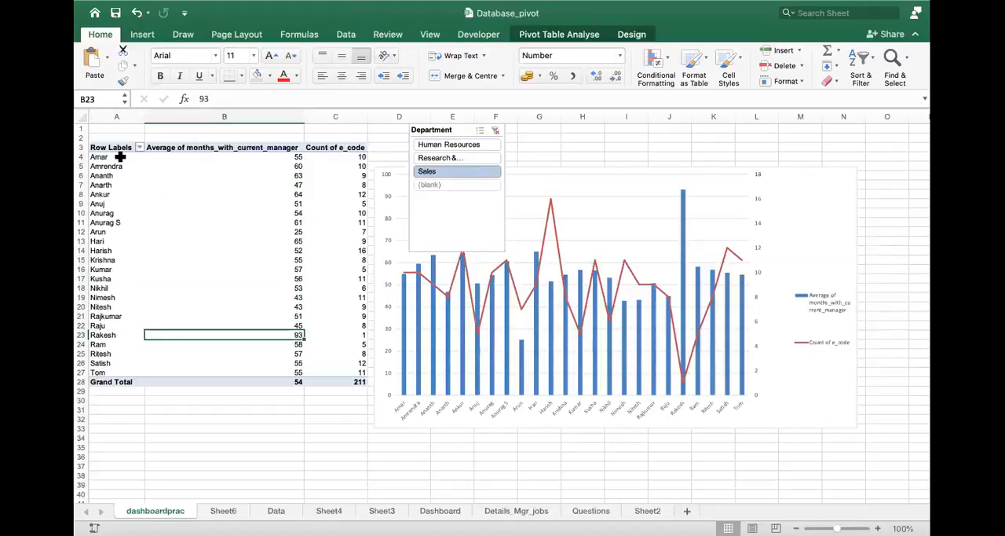
key("Right")
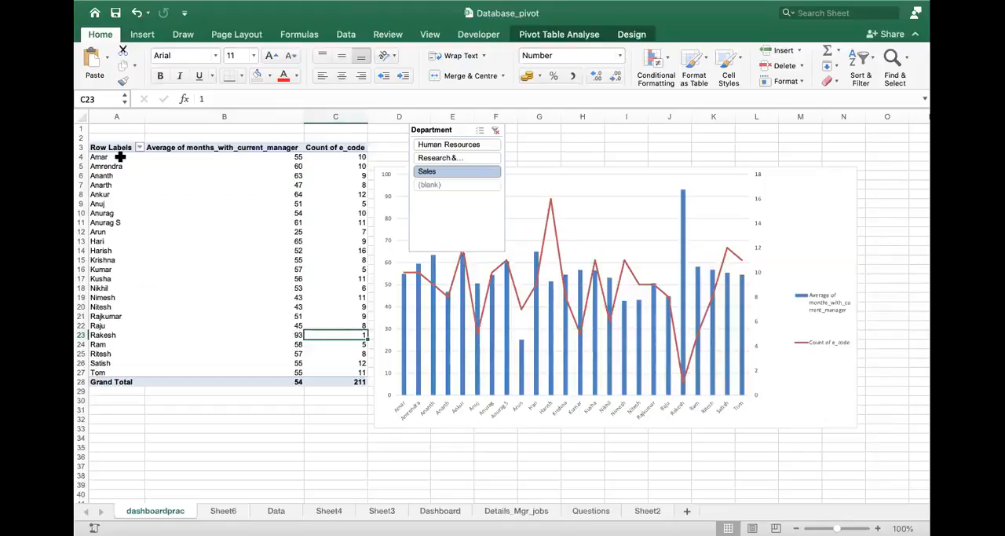
mouse_move(612, 323)
mouse_move(591, 289)
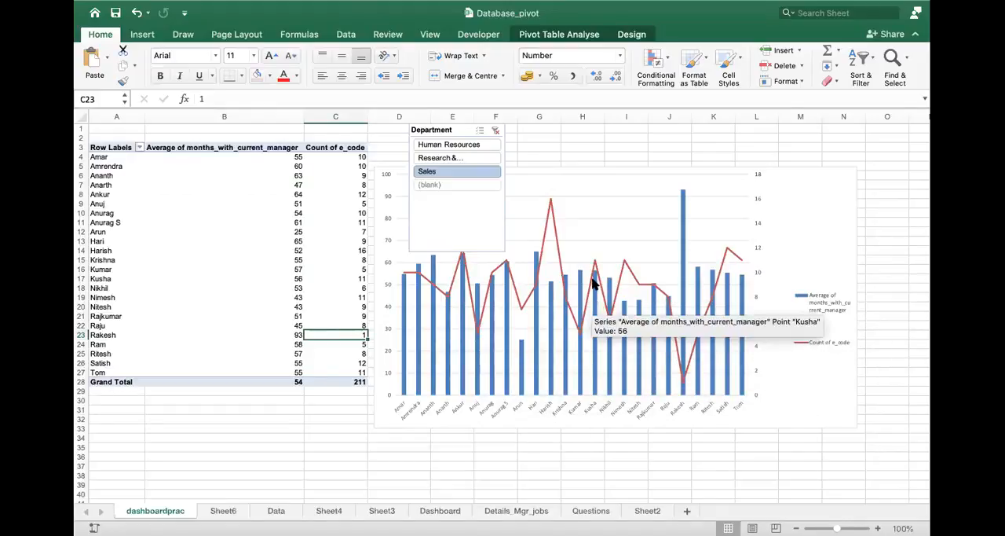
mouse_move(593, 269)
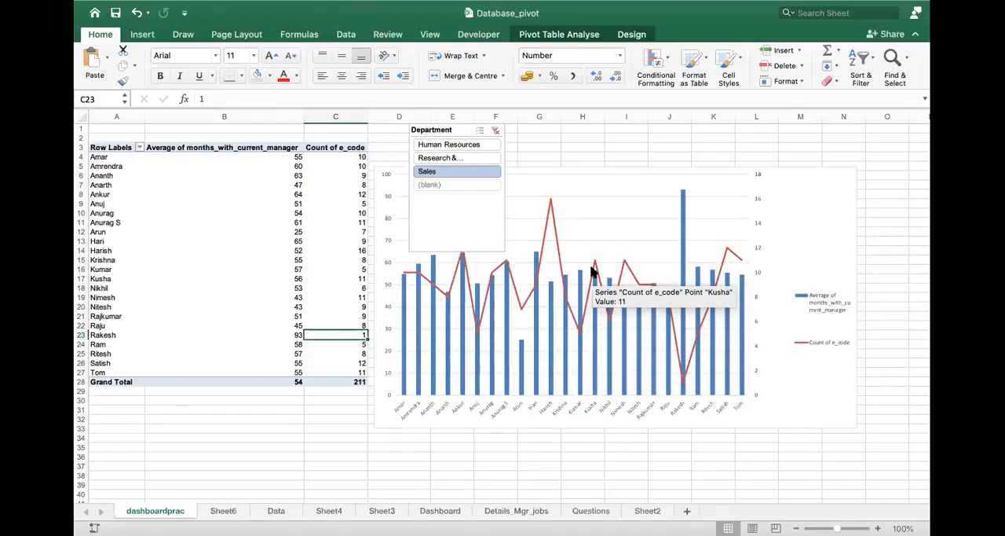
- Filter the pivot table and chart by Human Resources, by Research & Development, and again by Sales with the Department slicer
left_click(453, 130)
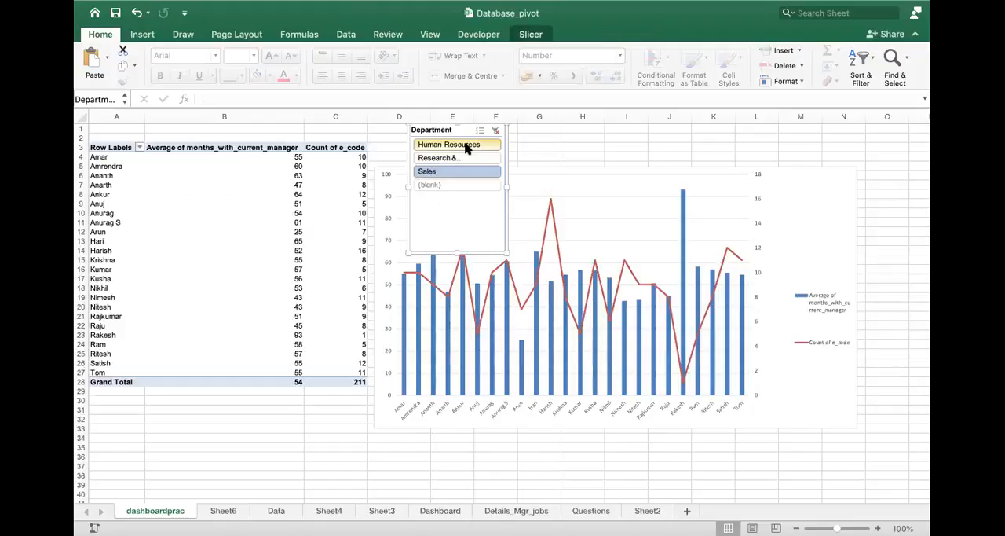
left_click(464, 147)
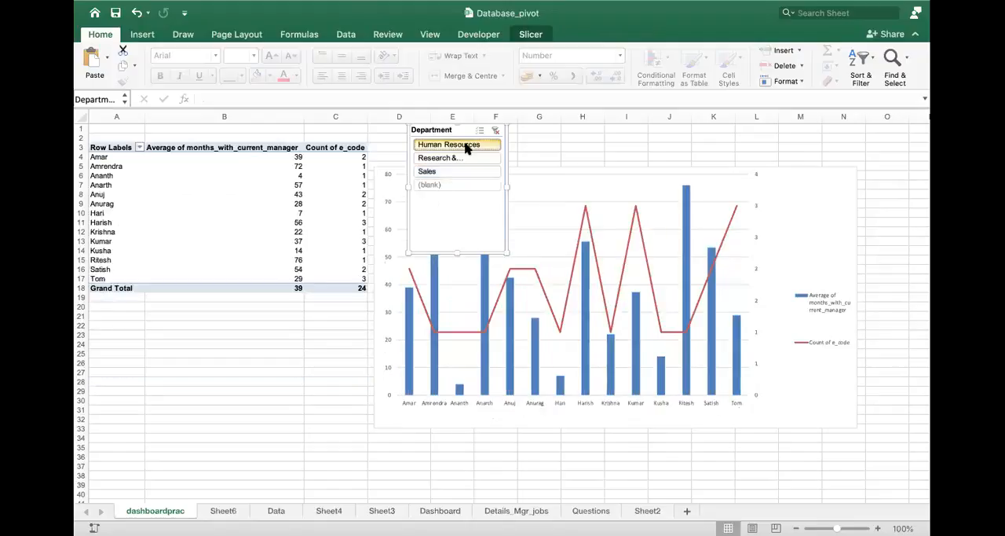
left_click(464, 160)
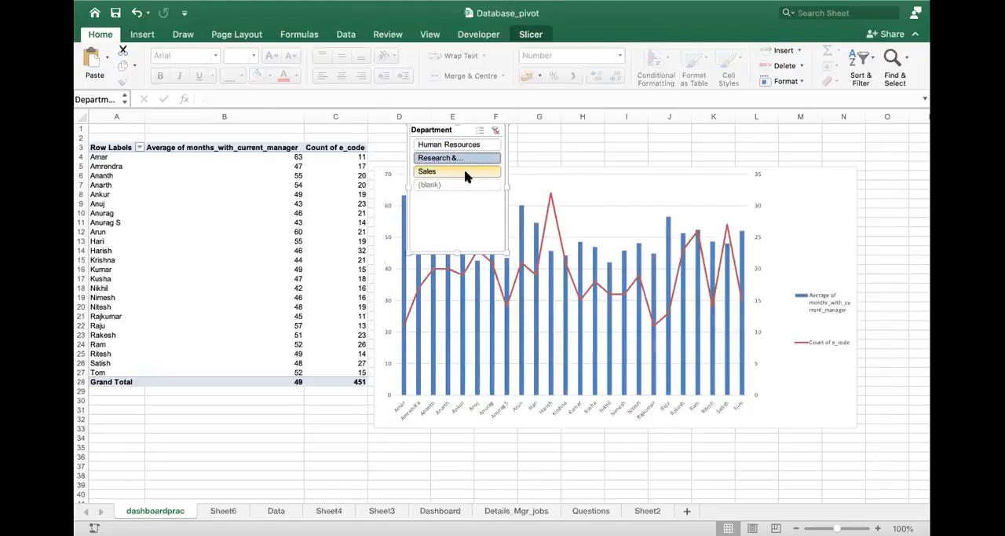
left_click(464, 171)
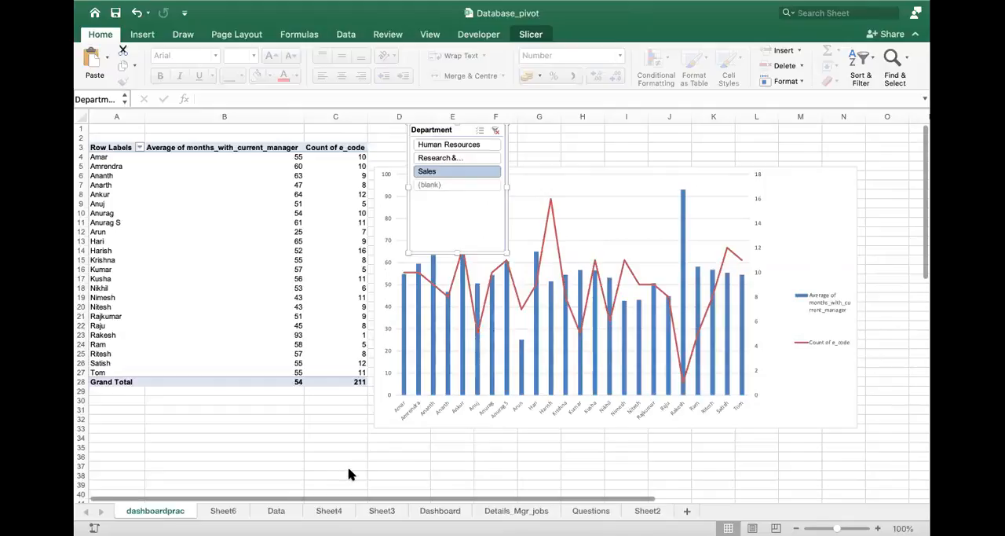
left_click(140, 37)
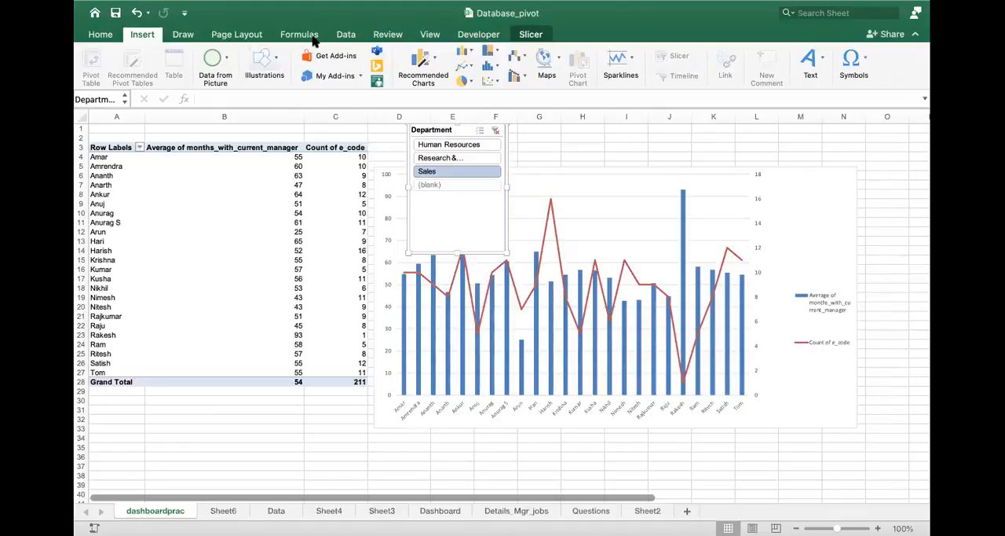
left_click(189, 33)
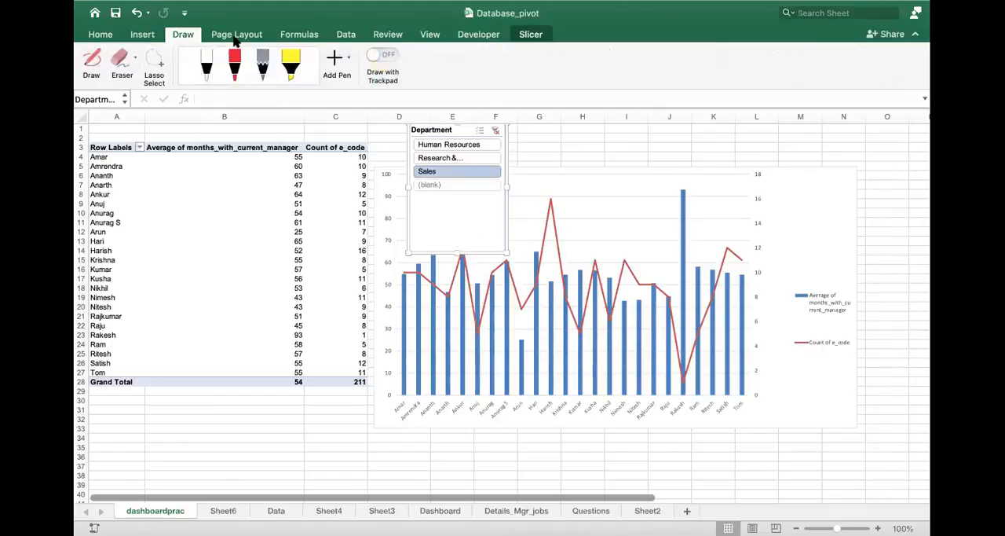
left_click(236, 36)
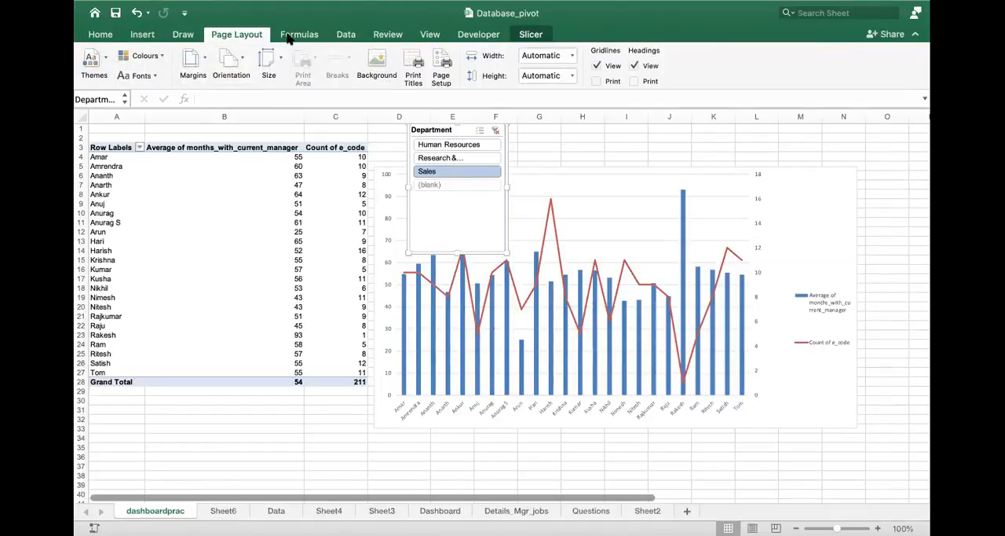
left_click(294, 36)
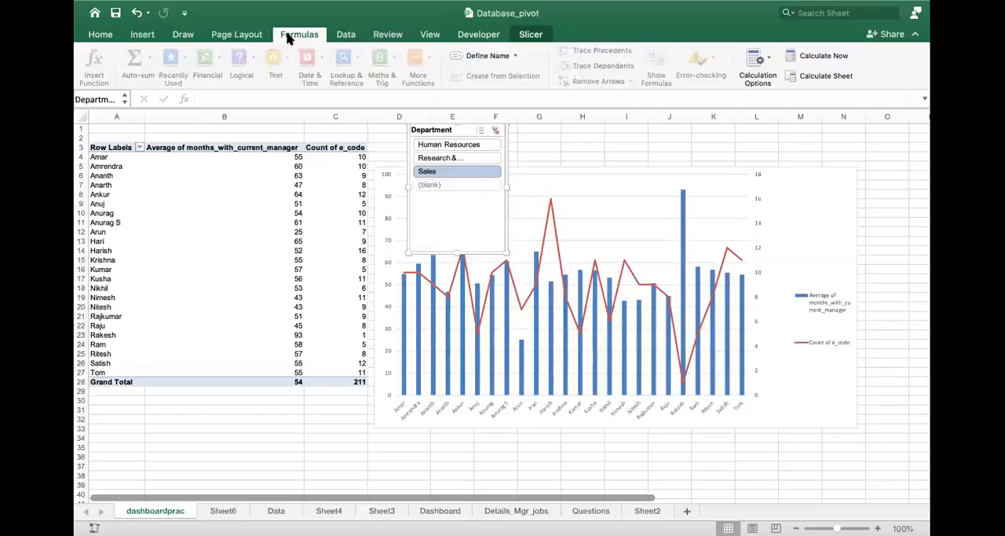
left_click(346, 36)
left_click(389, 35)
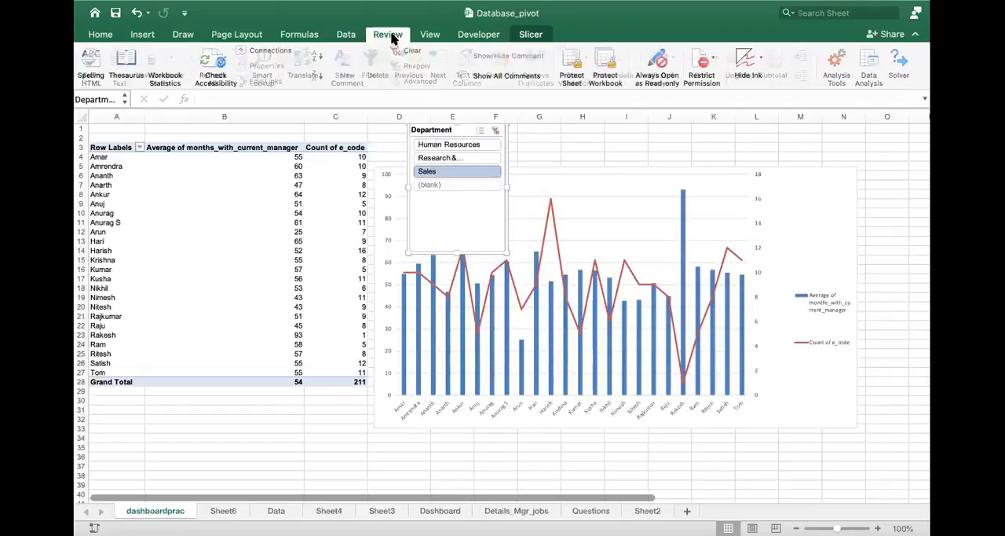
left_click(430, 36)
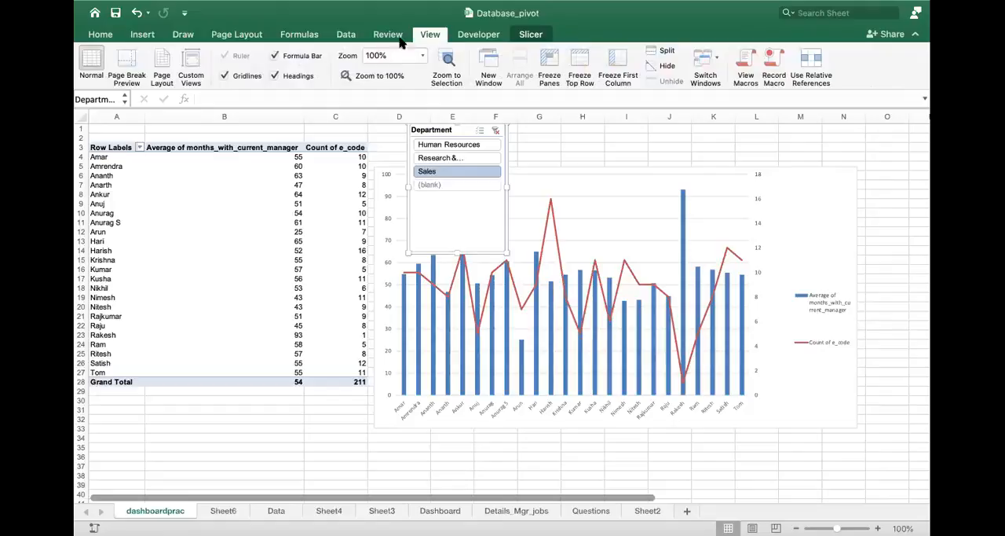
left_click(396, 36)
left_click(465, 37)
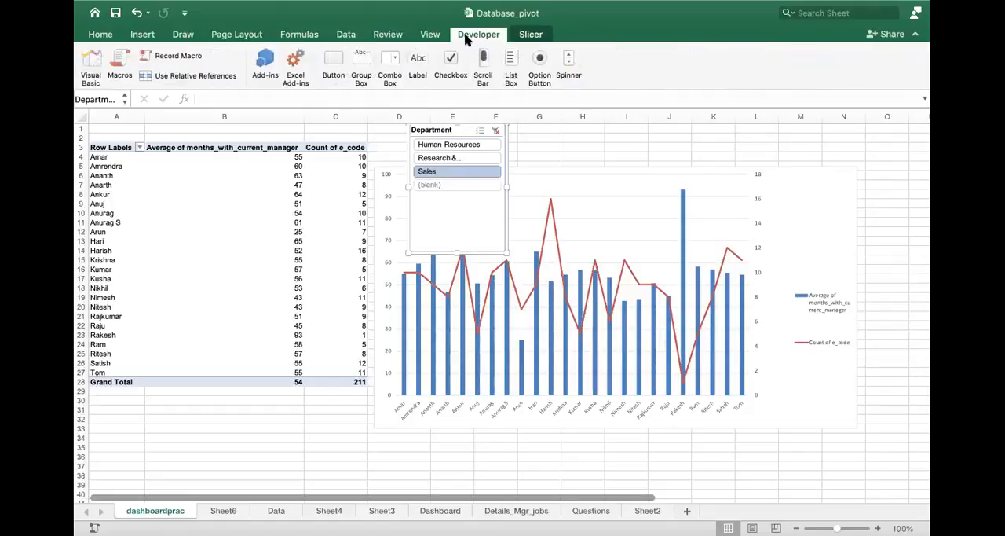
- Check which pivot tables are offered in the Department slicer's report connections, leaving the connections as they are
left_click(527, 37)
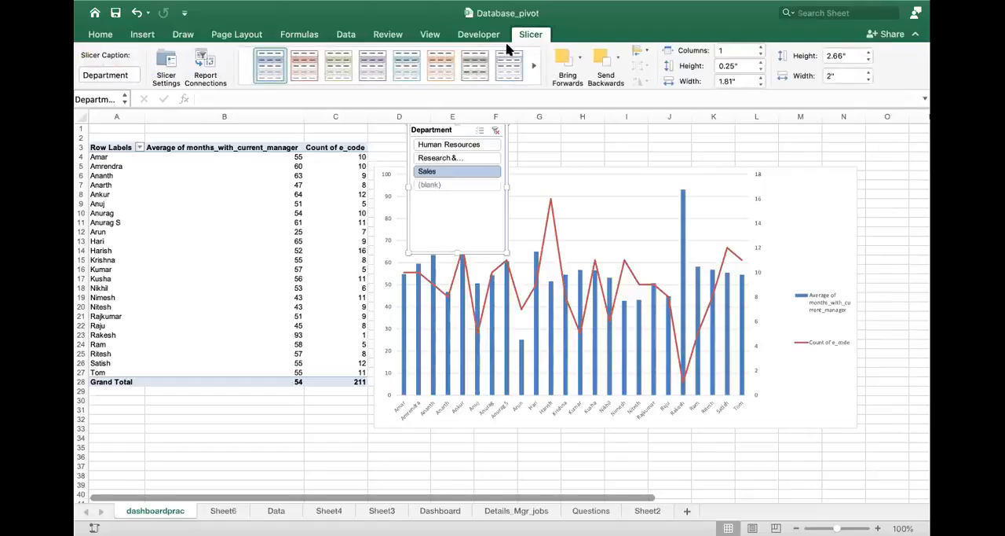
left_click(208, 74)
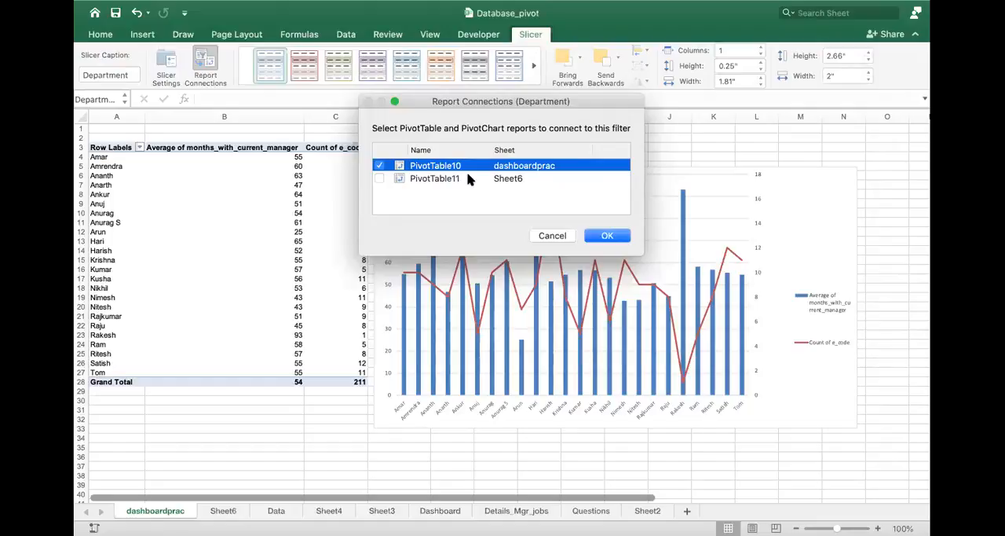
left_click(550, 238)
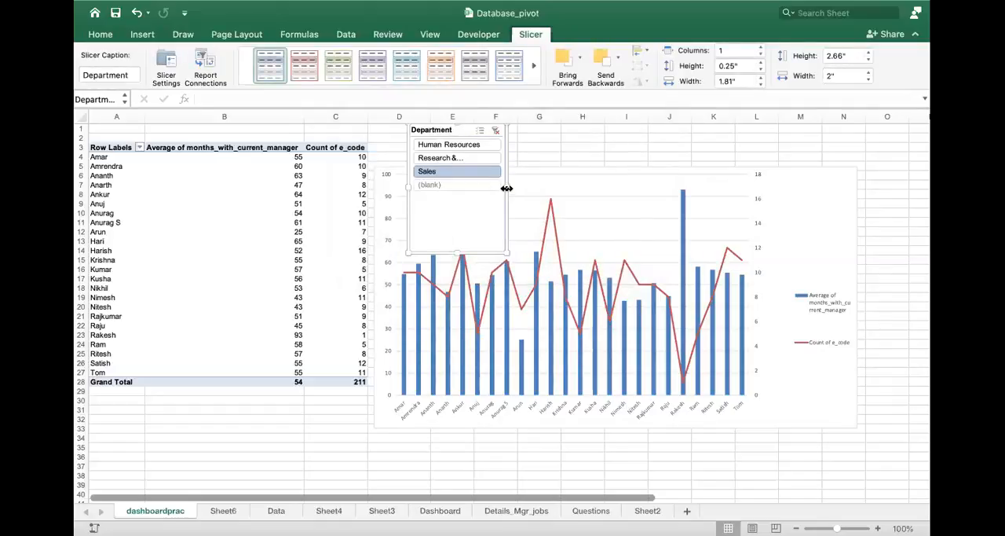
- Resize the Department slicer to about 7.15" wide and 1.29" high so it spans the top of the chart
left_click_drag(507, 189, 752, 187)
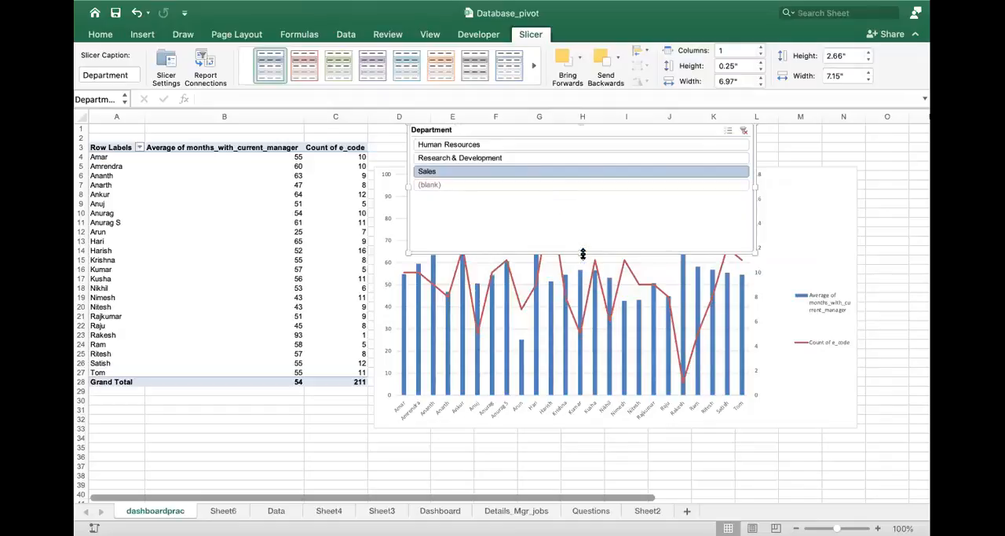
left_click_drag(583, 253, 578, 187)
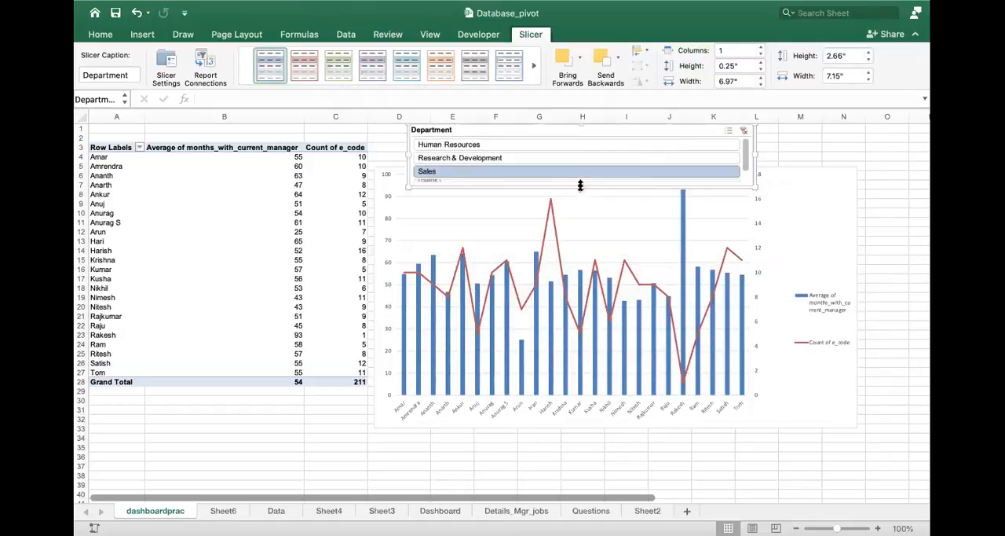
- View the manager-wise salary pivot table on Sheet6 and the dashboard tasks on the Questions sheet
left_click(223, 512)
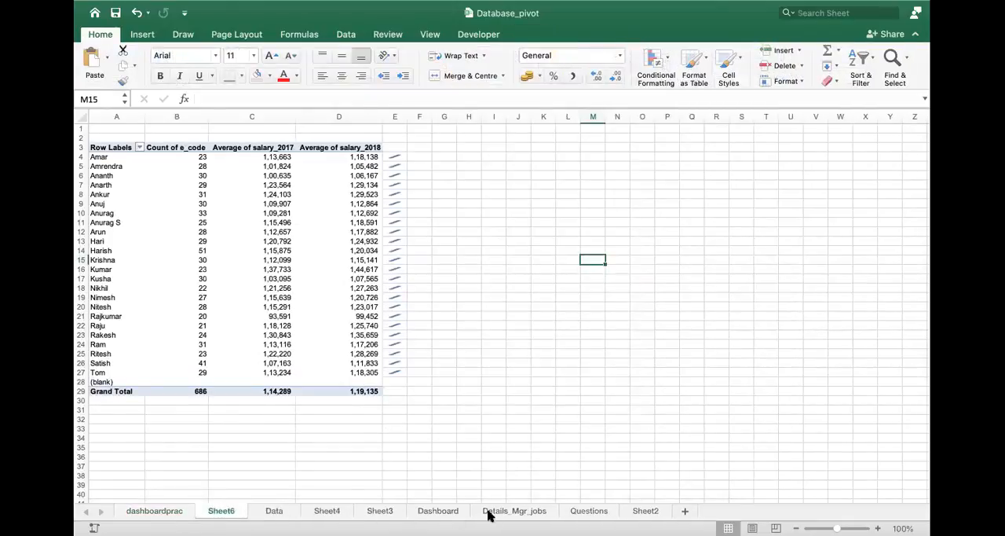
left_click(589, 511)
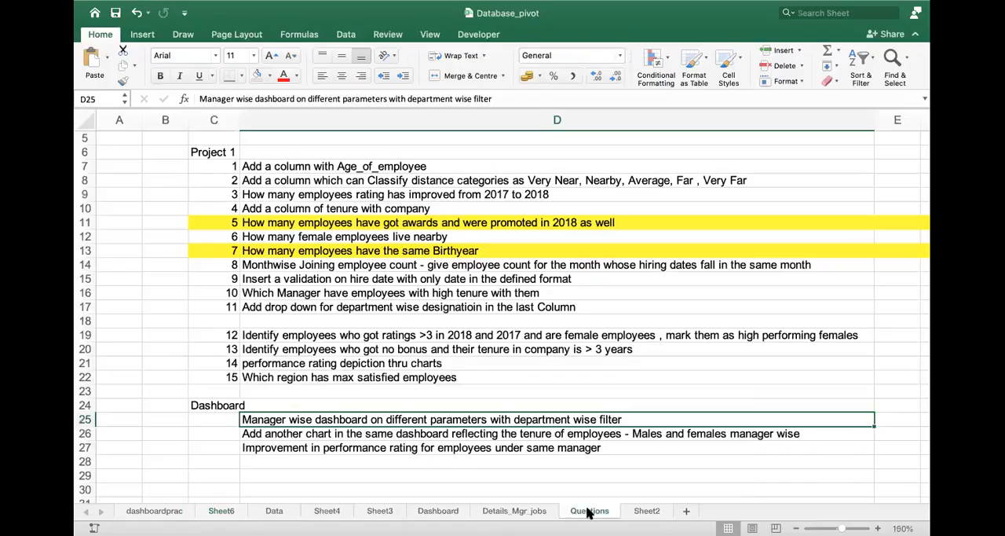
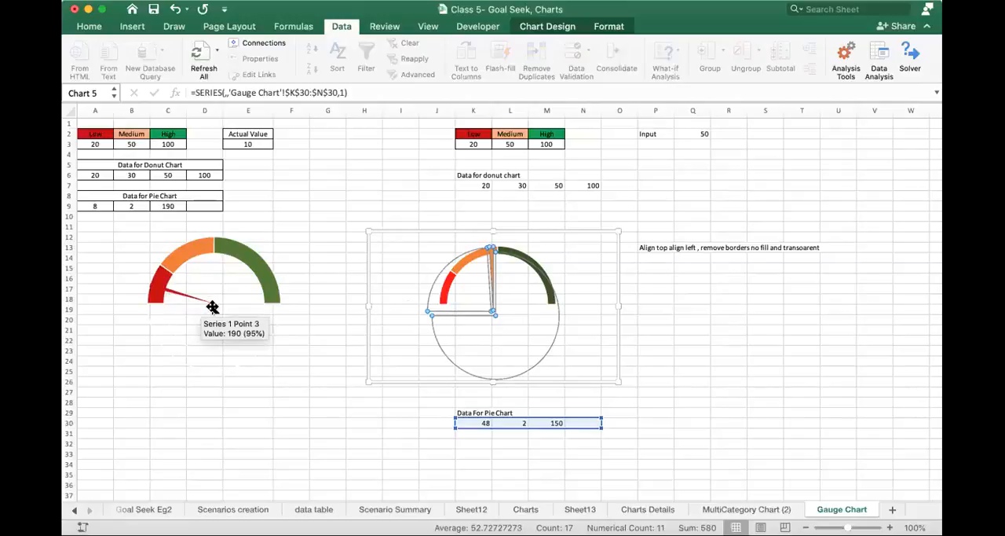
- Move the needle pie chart off the donut chart and select the donut chart's plot area
left_click_drag(545, 231, 723, 296)
left_click(514, 244)
left_click(537, 229)
left_click(510, 277)
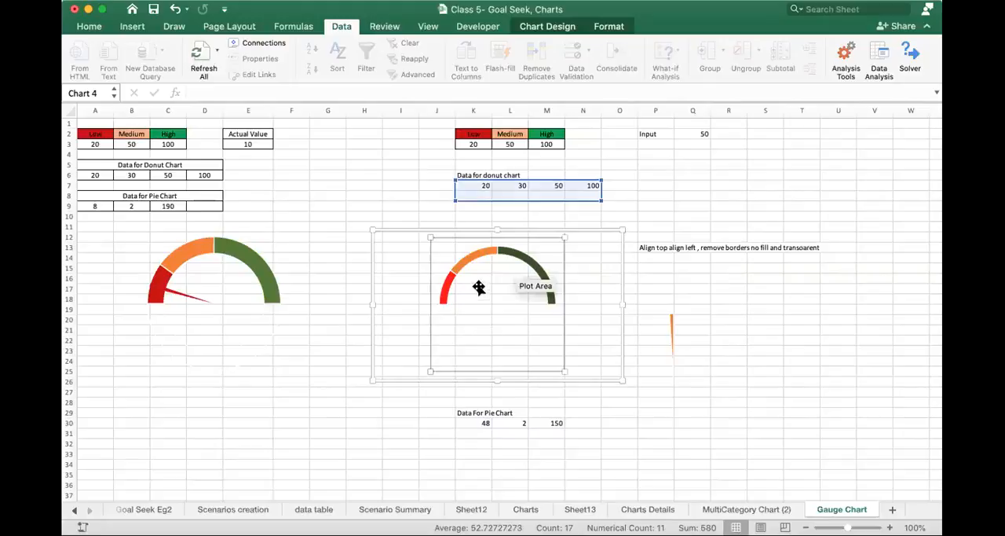
- Examine the fill and effects formatting options for the donut chart's plot area, leaving the settings as they are
right_click(479, 287)
mouse_move(518, 333)
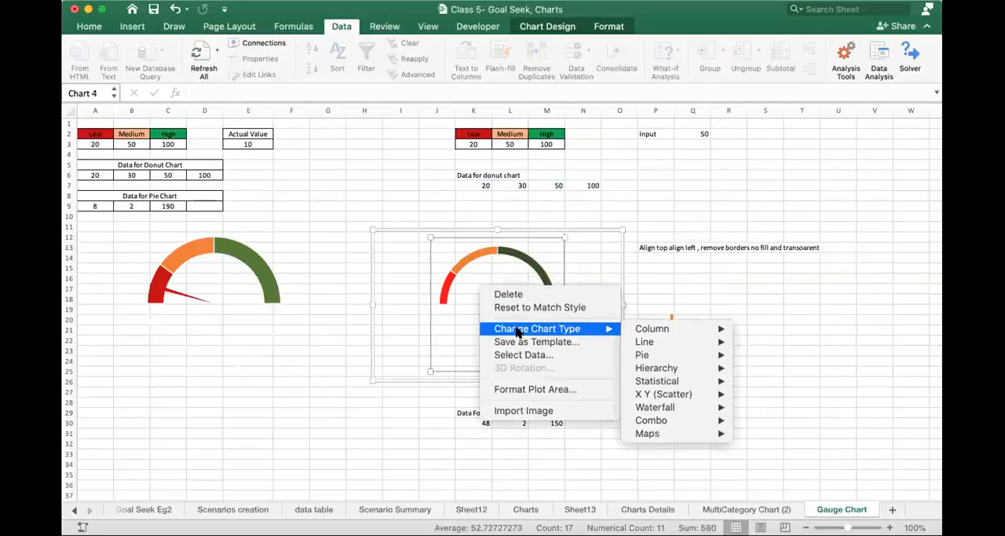
left_click(534, 390)
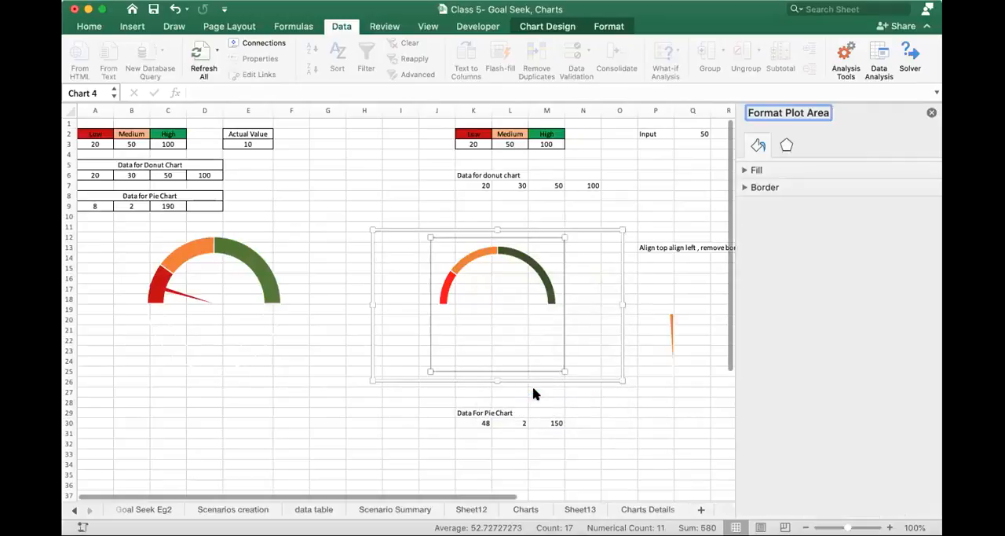
left_click(755, 172)
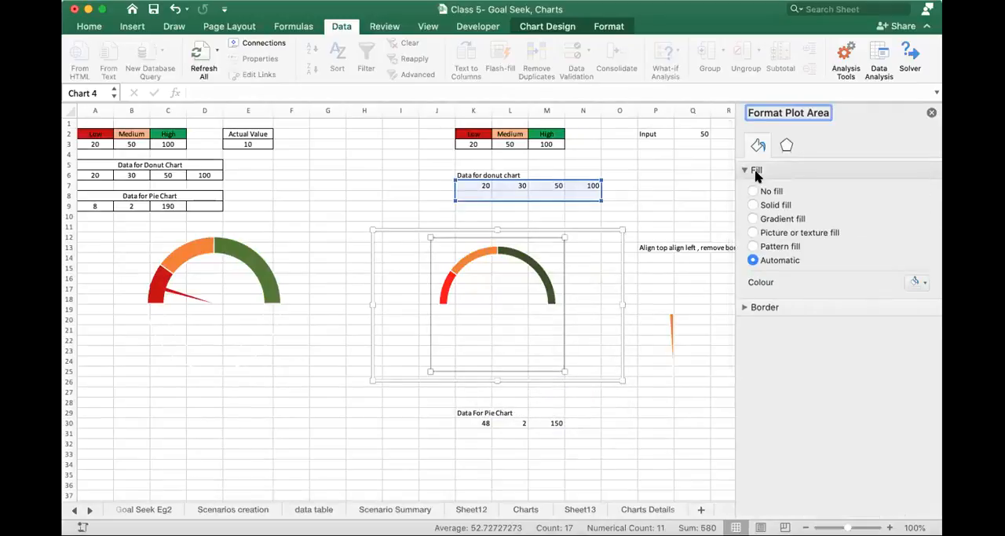
left_click(786, 148)
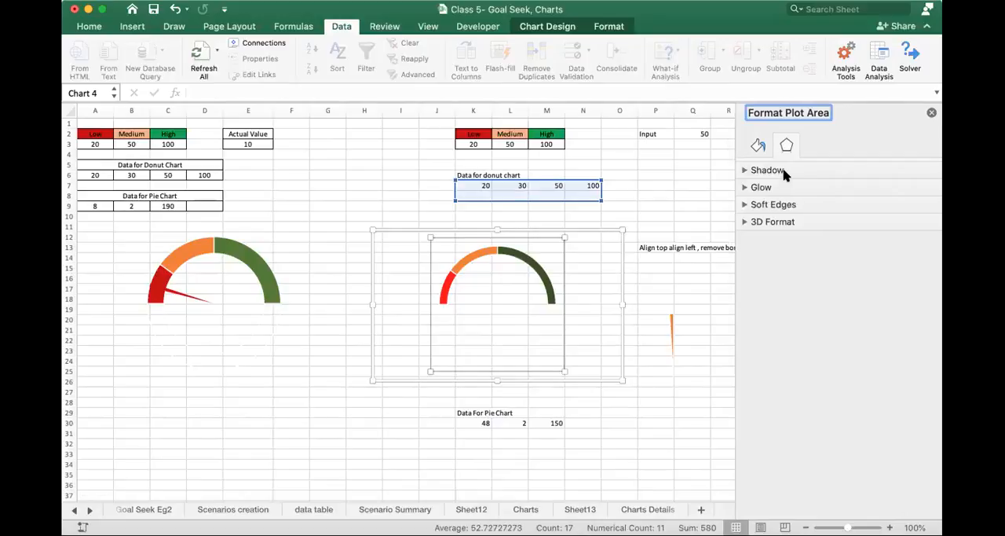
left_click(759, 147)
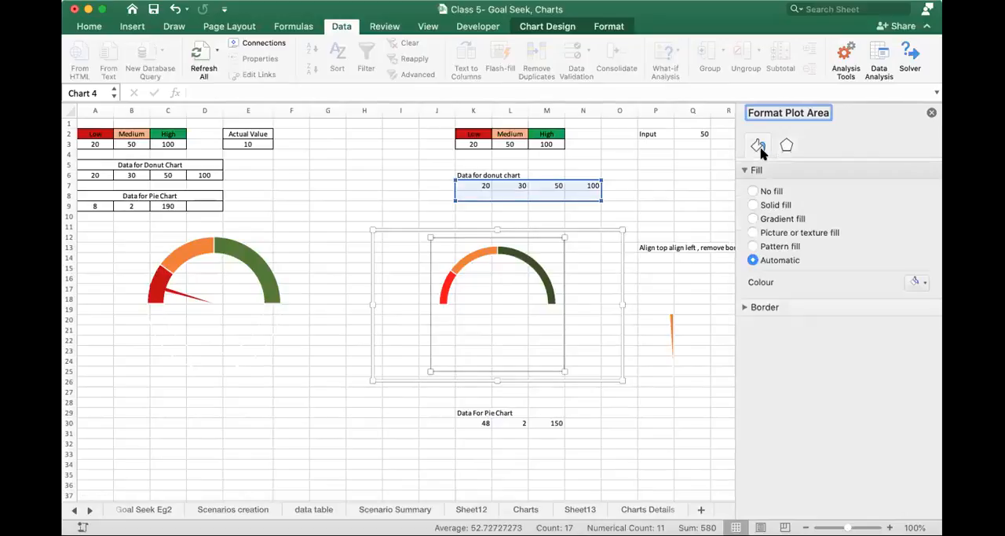
left_click(786, 147)
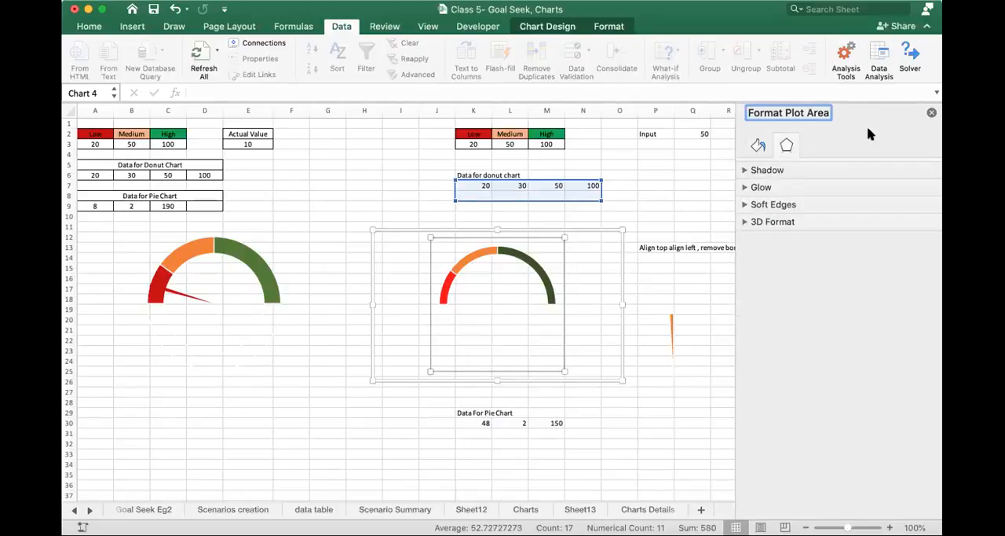
left_click(932, 112)
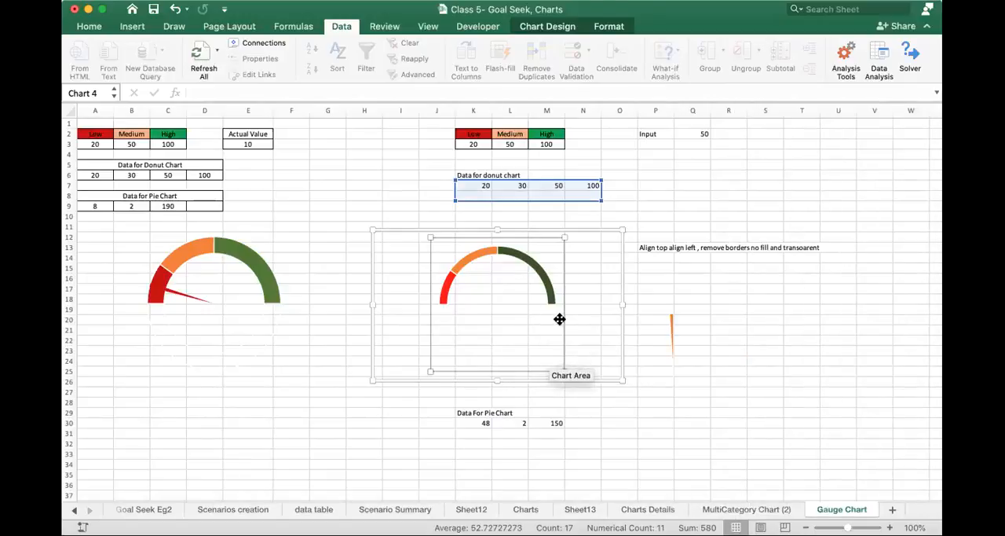
- Examine the fill, effects and series formatting options of the donut chart's data series without changing them
left_click(543, 279)
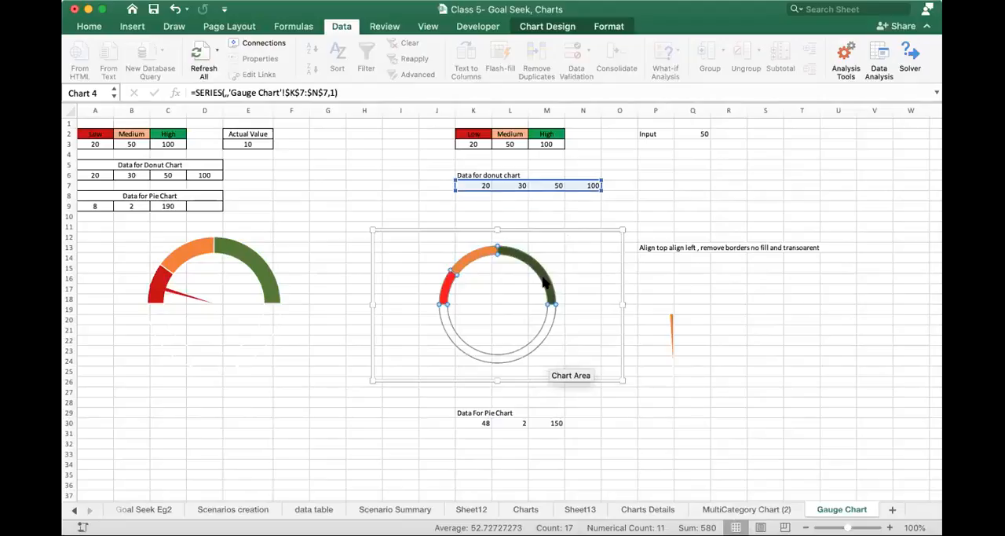
right_click(543, 279)
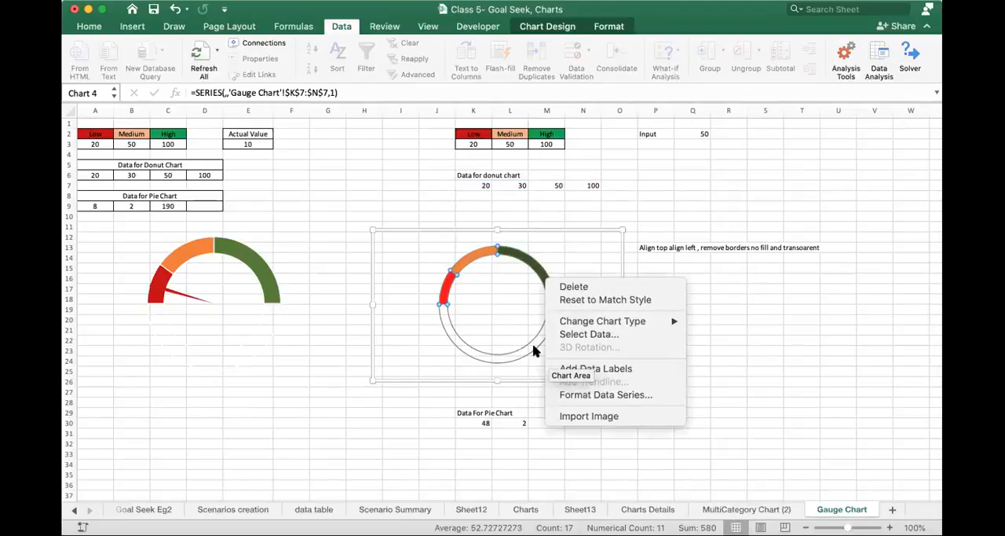
left_click(607, 395)
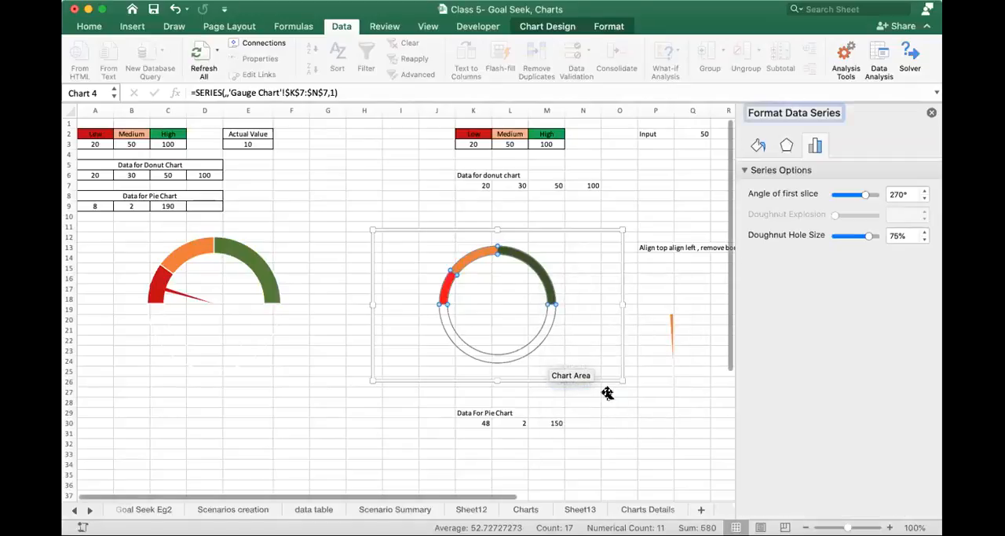
left_click(759, 147)
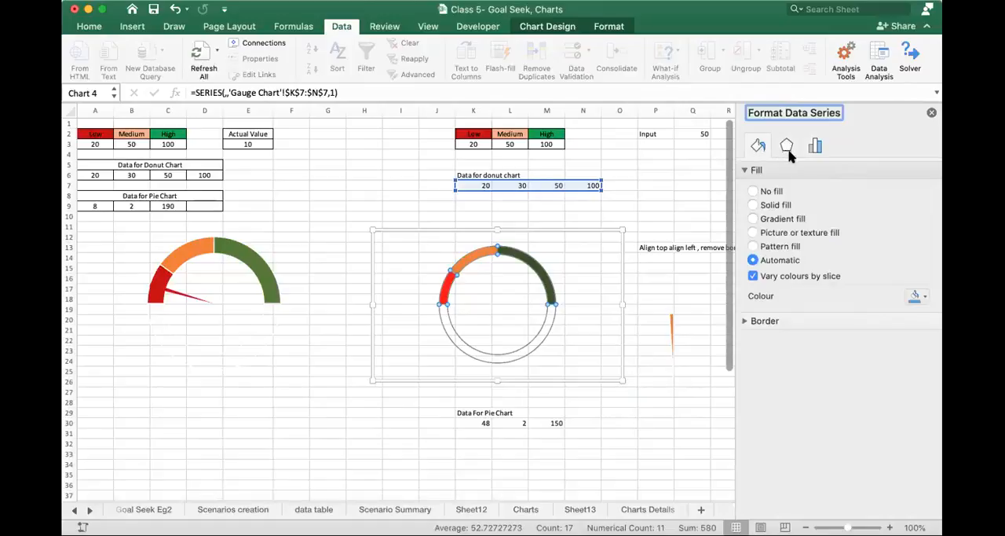
left_click(787, 147)
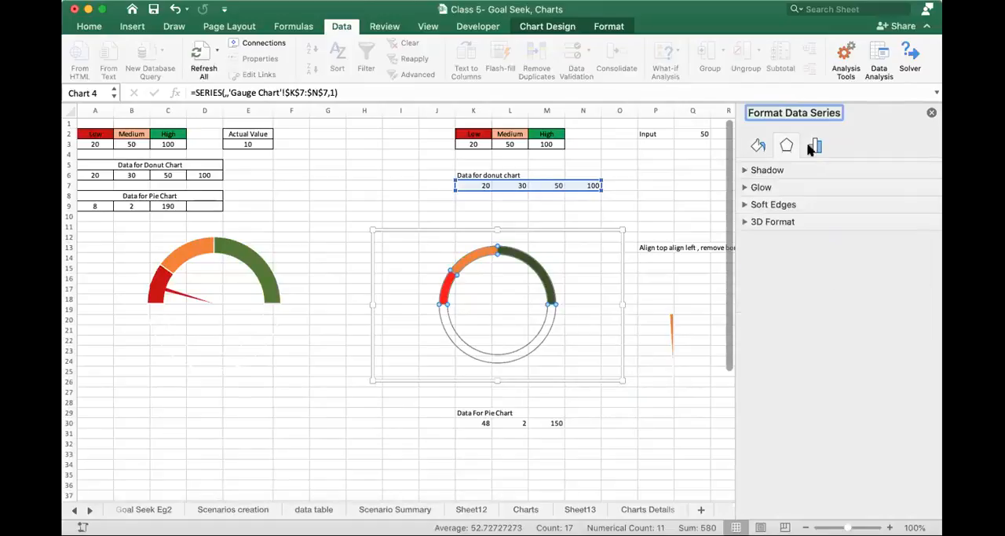
left_click(814, 148)
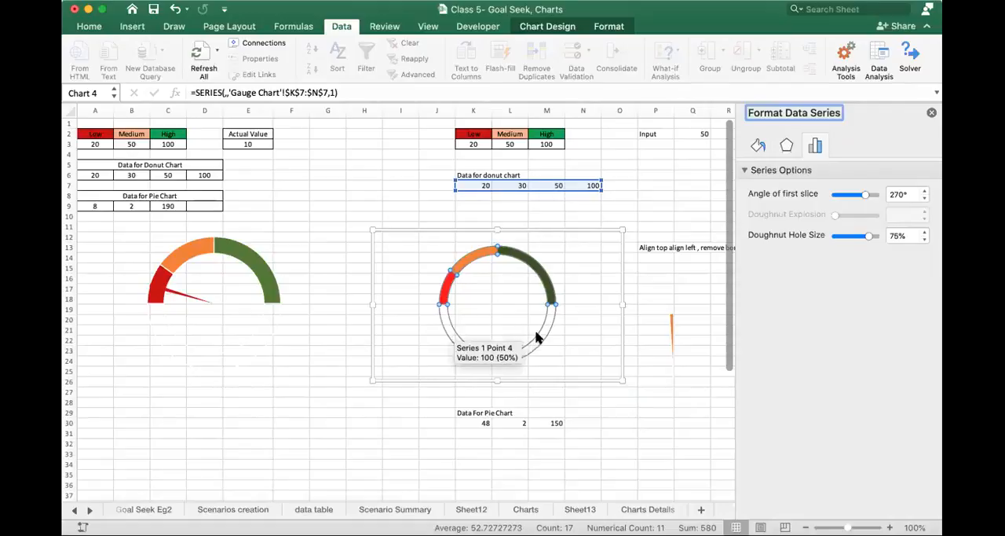
- Check the first-slice angle and explosion options of the needle pie chart's series, leaving the formatting as it is
left_click(670, 350)
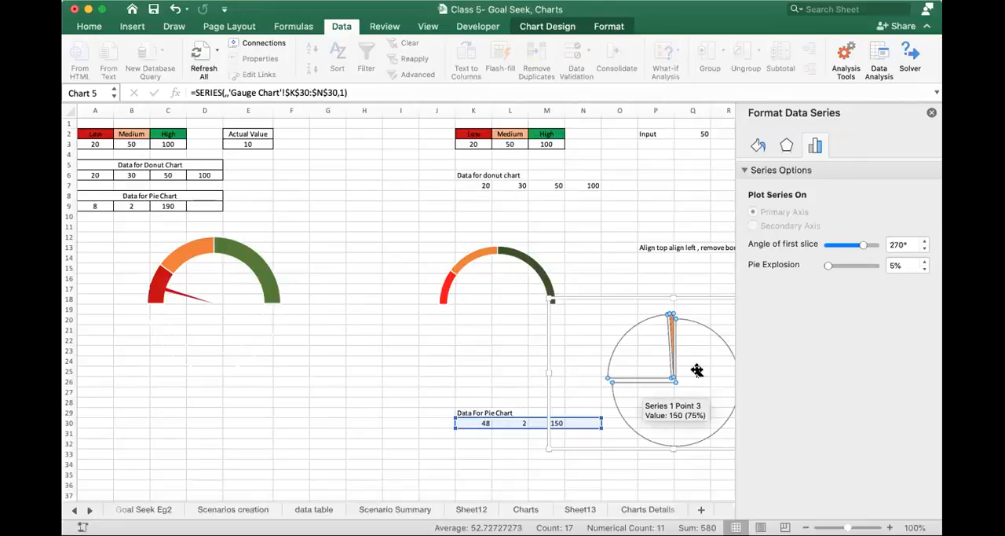
left_click(620, 194)
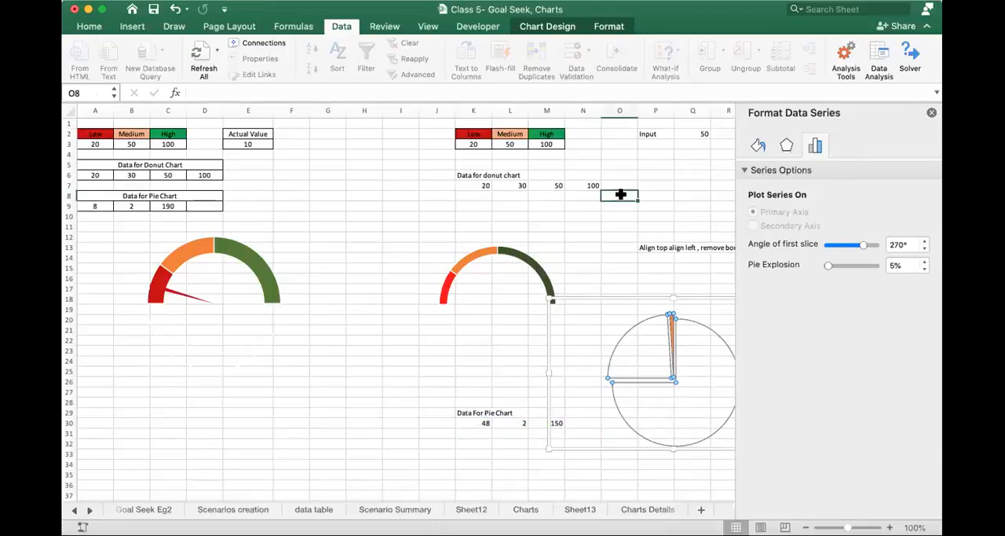
left_click(931, 114)
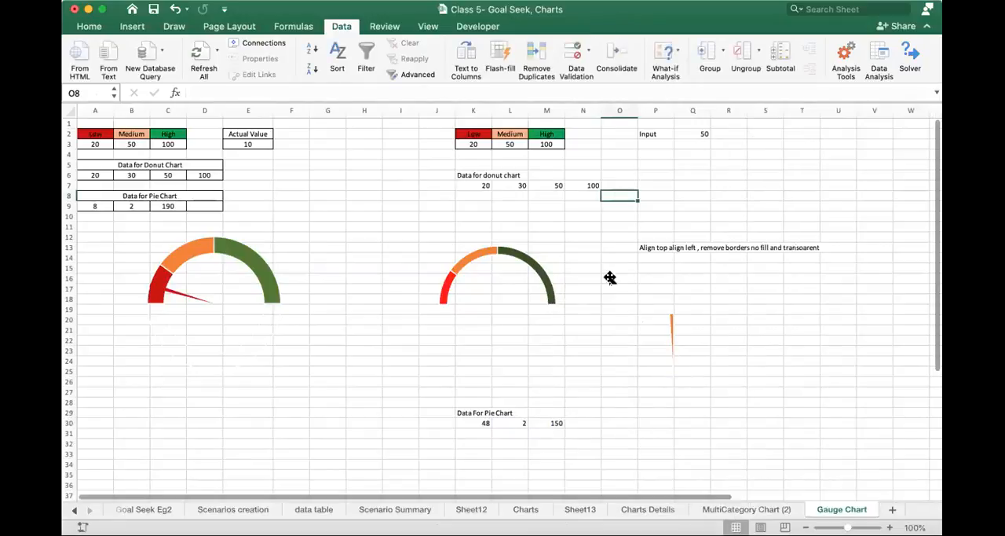
- Move the needle pie chart onto the donut chart so the needle points along the gauge arc
left_click(671, 332)
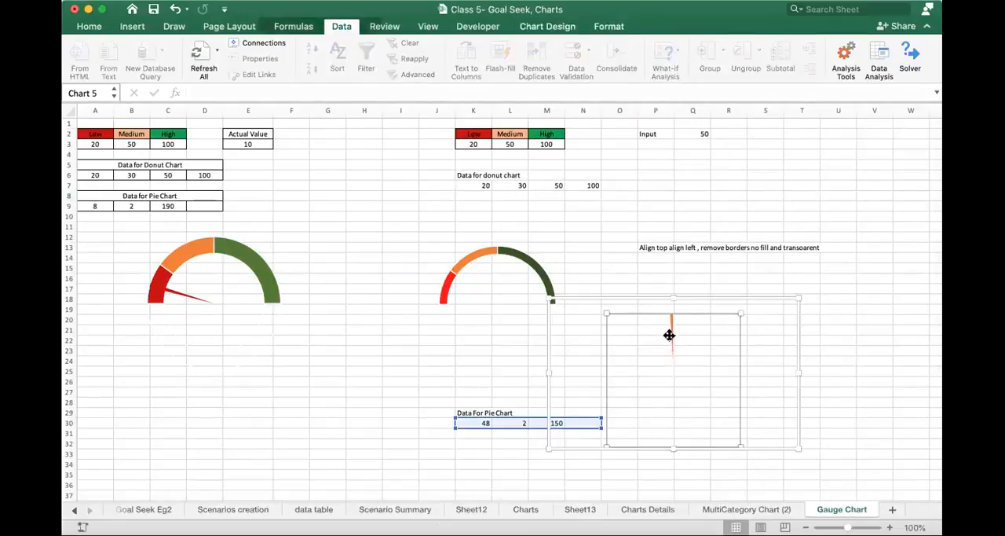
left_click_drag(693, 296, 517, 232)
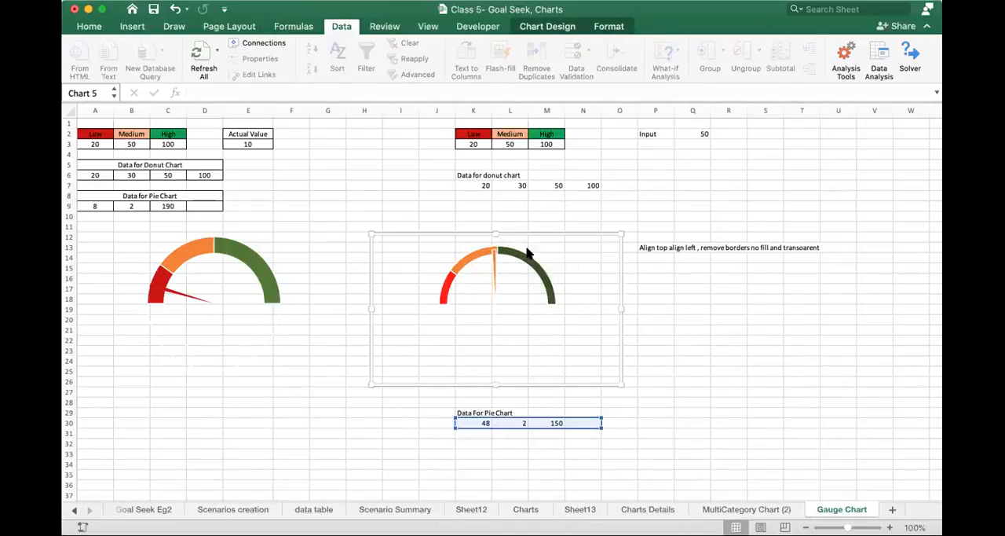
left_click(672, 338)
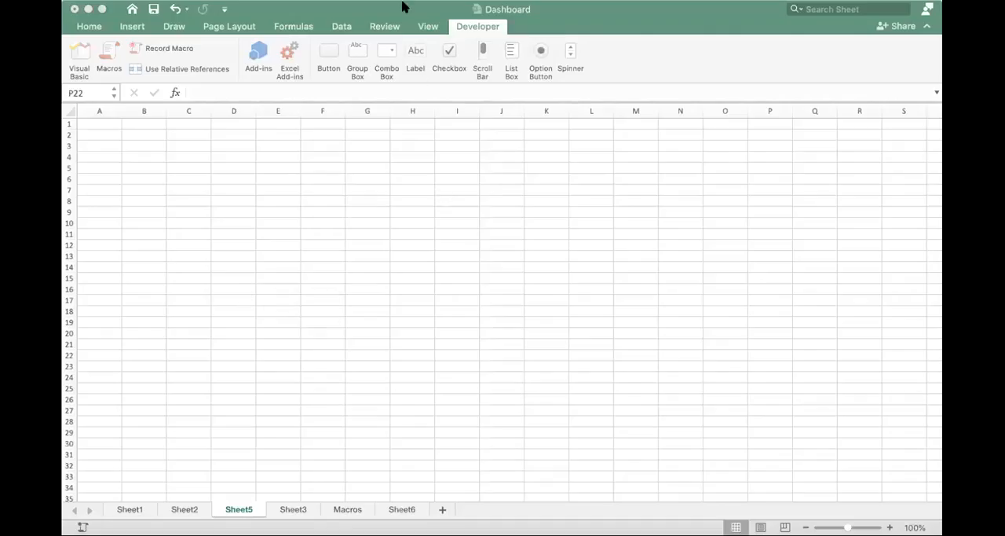
- Switch to the open Database_pivot workbook
left_click(405, 5)
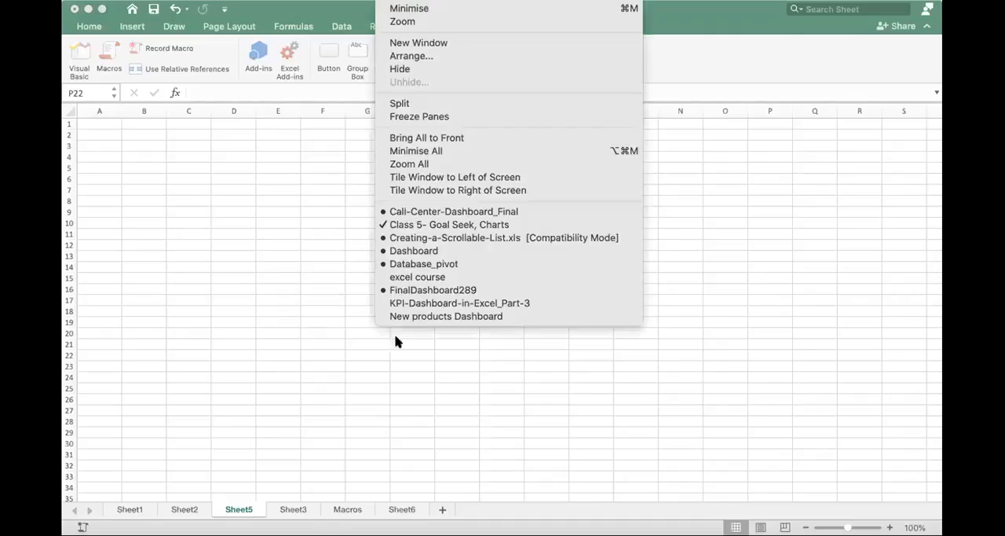
left_click(441, 266)
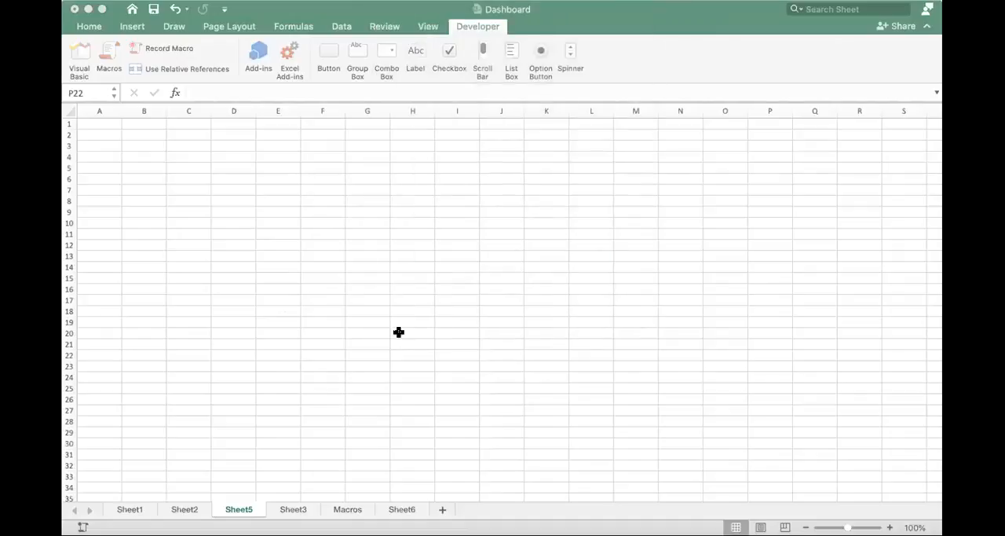